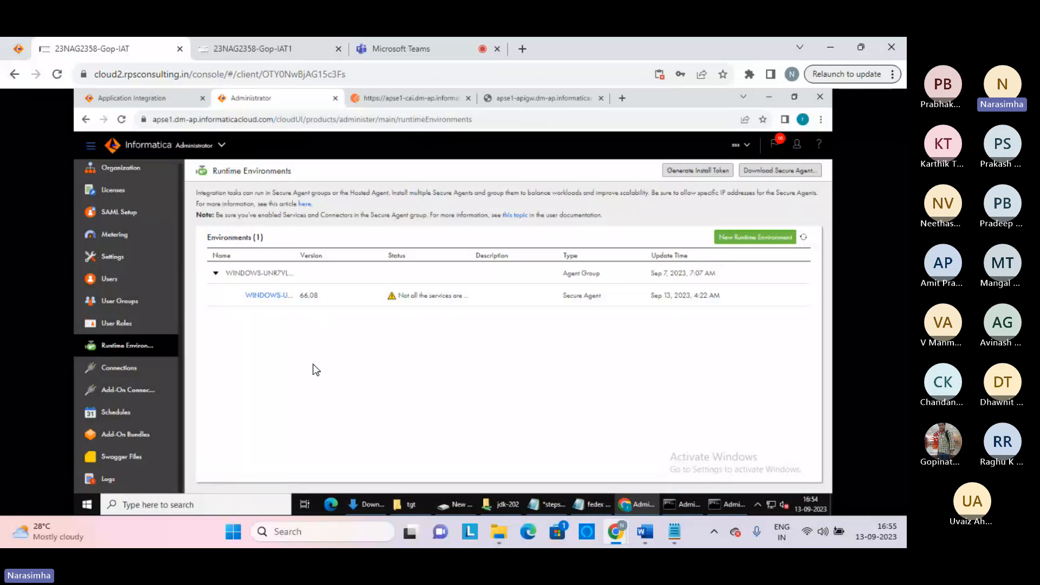
Go through the Connections list to the Add-On Connectors page, which shows no connectors
left_click(119, 371)
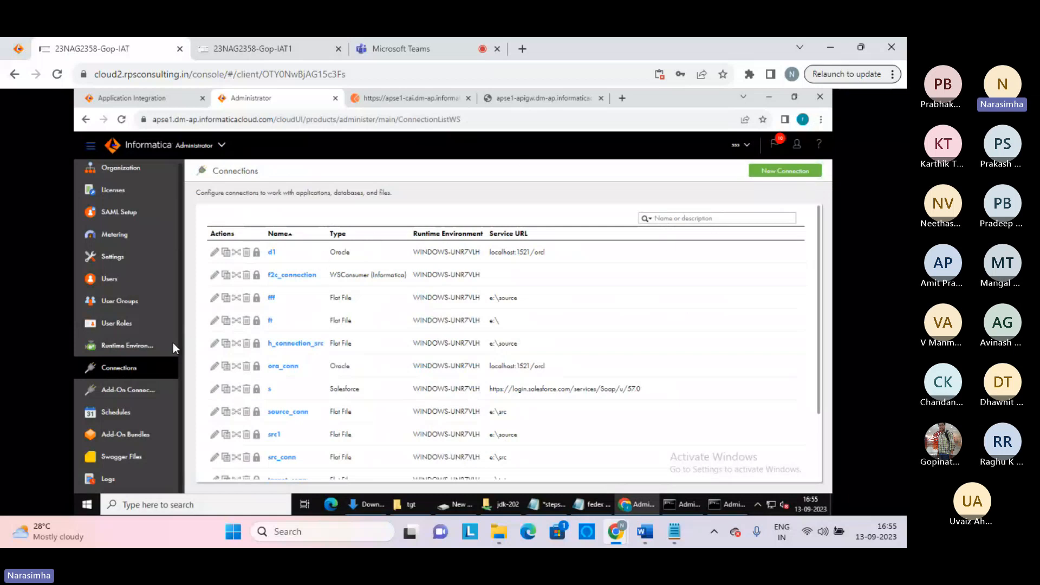
left_click(128, 394)
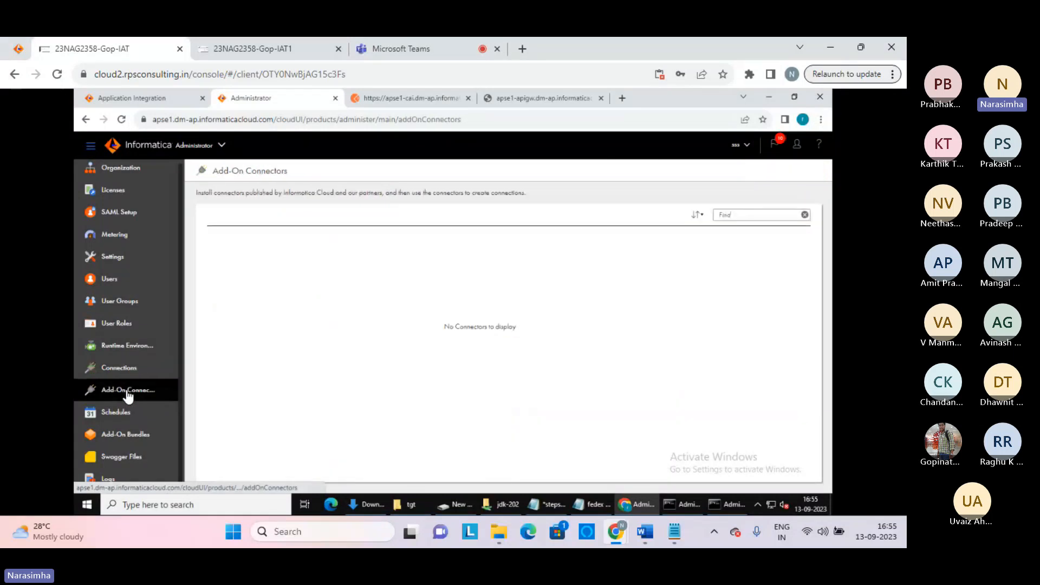
Load the 126 add-on connector cards and scroll down through them
left_click(127, 391)
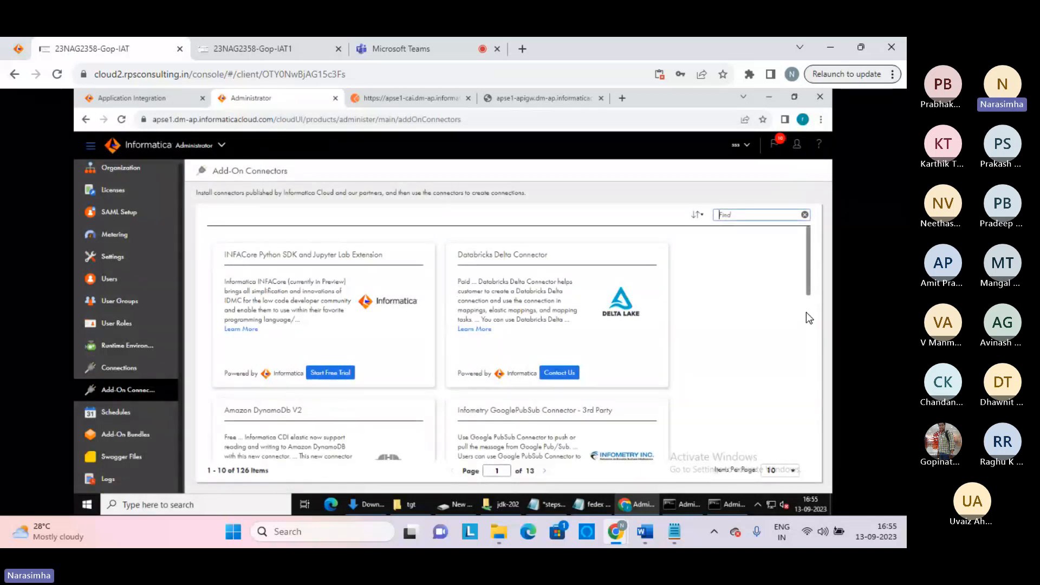
scroll(804, 346, "down", 5)
scroll(800, 384, "down", 5)
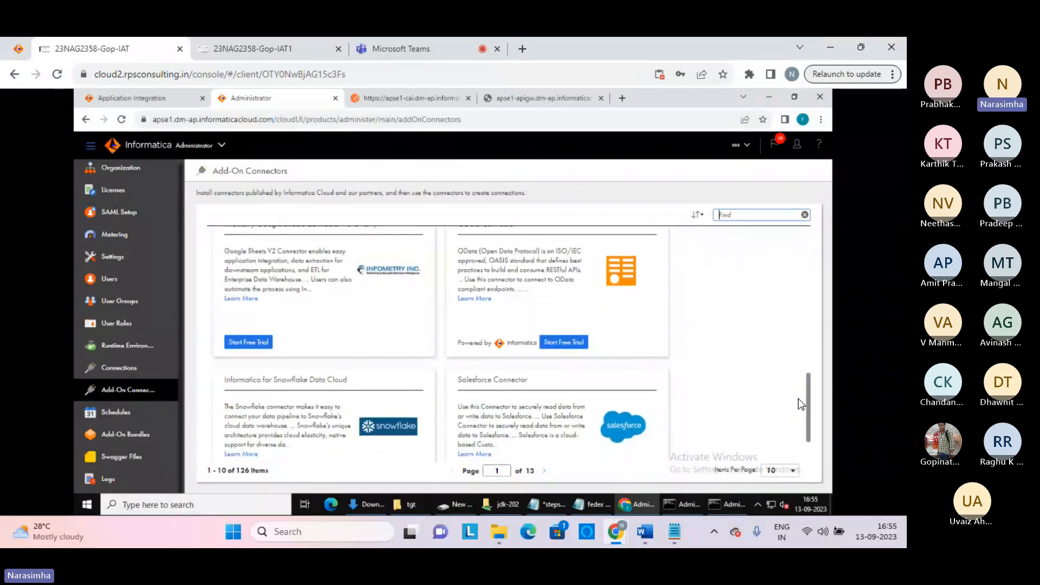
scroll(795, 415, "down", 2)
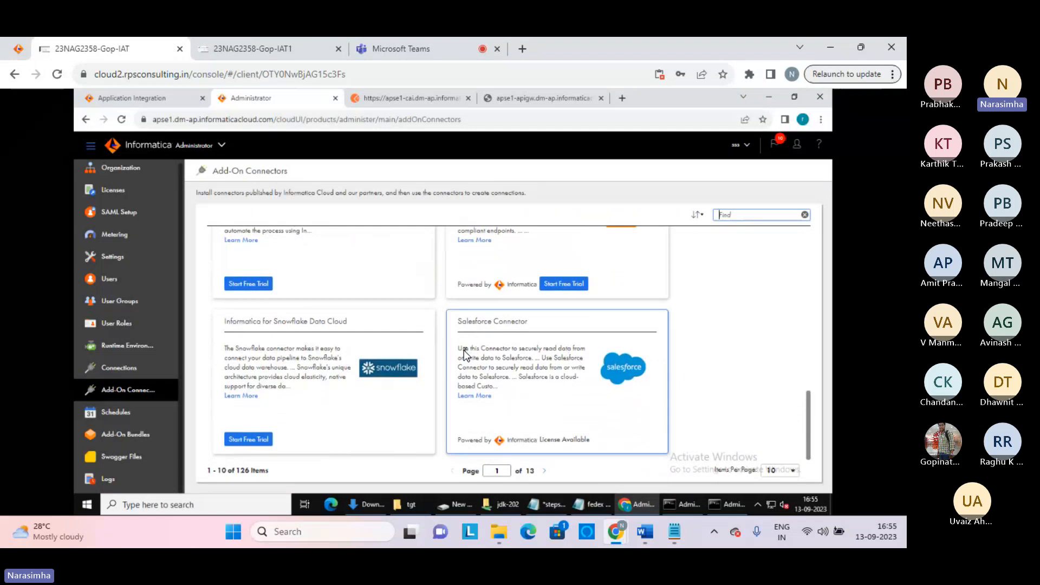
Select the Salesforce Connector description text
left_click_drag(461, 348, 509, 391)
left_click(521, 388)
left_click(456, 346)
left_click(509, 391)
left_click_drag(509, 390, 459, 351)
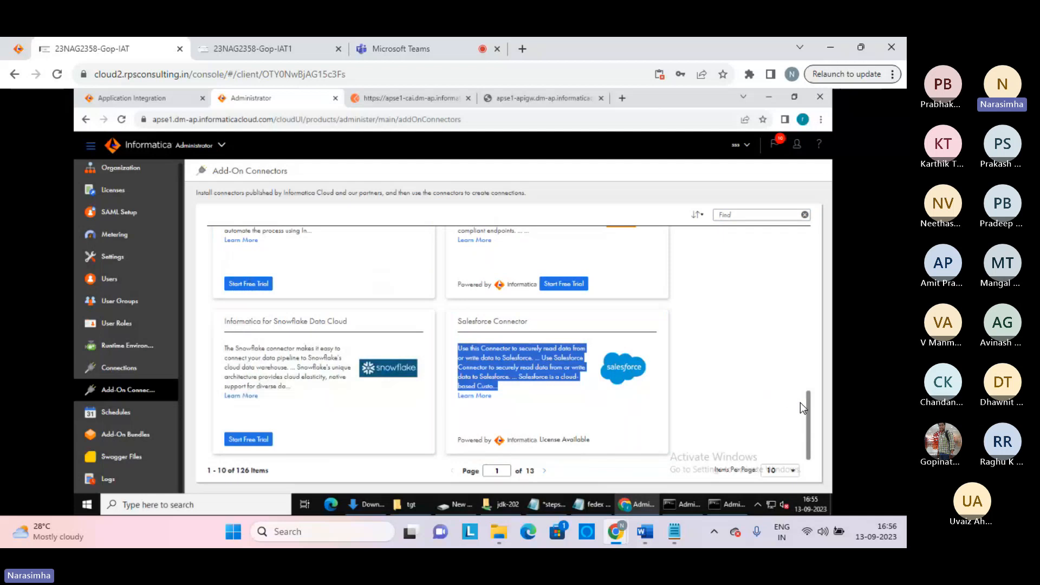
Scroll back up and open the Schedules list
left_click_drag(806, 409, 816, 294)
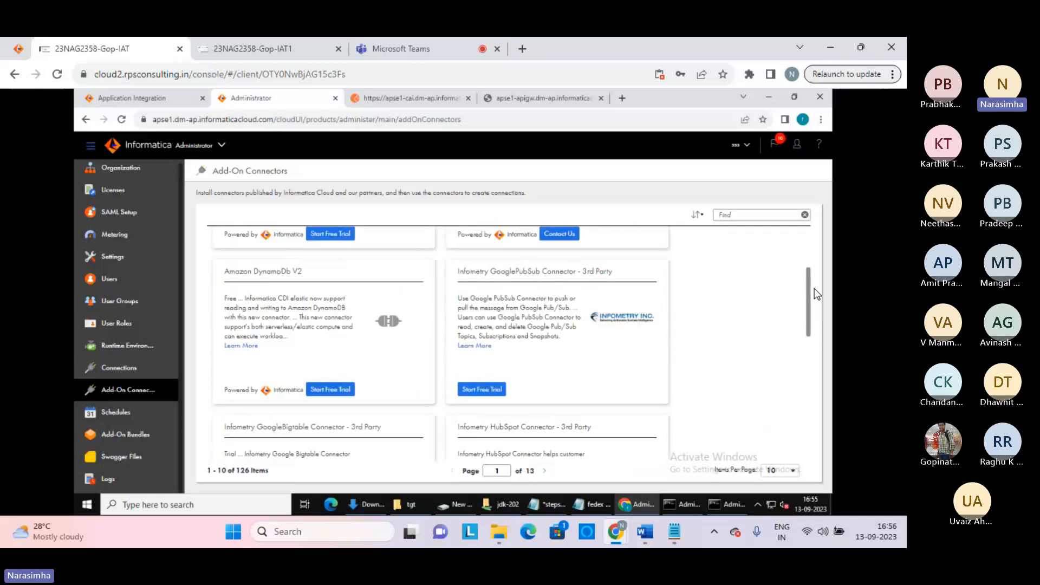
left_click_drag(814, 288, 812, 217)
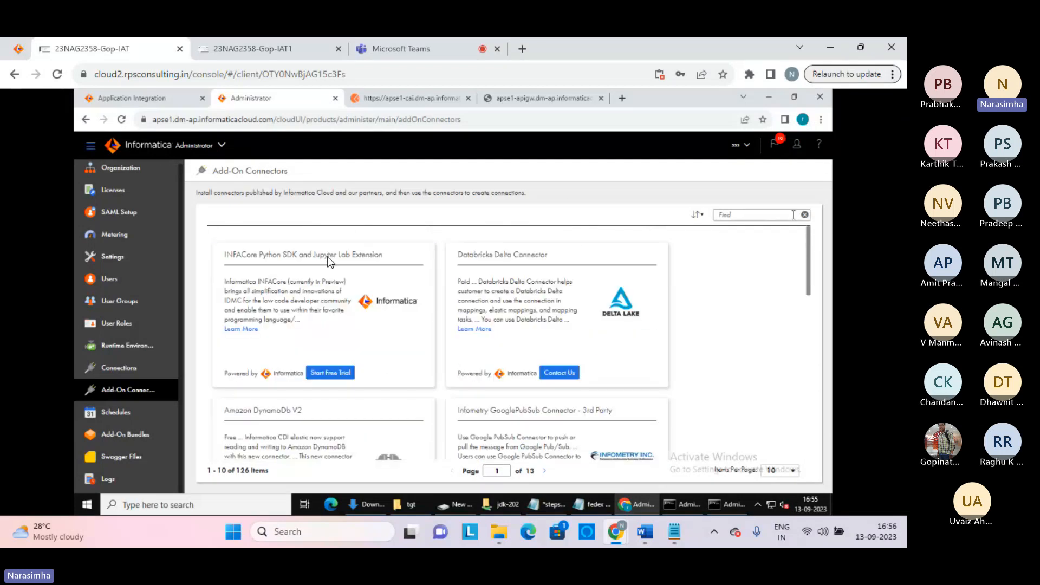
left_click(115, 412)
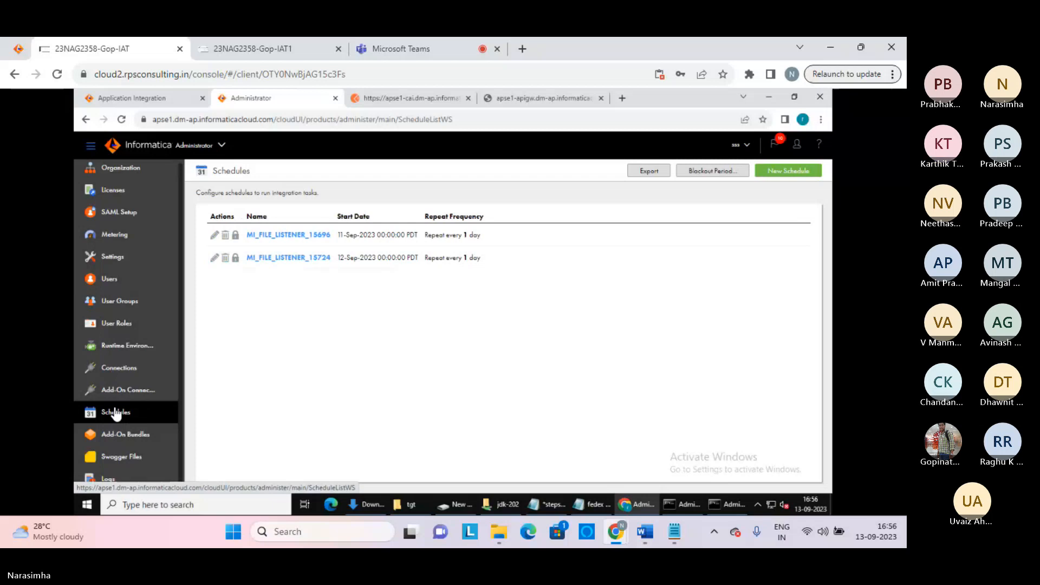
Create and save schedule 'global_schdule' repeating Every N Minutes, then close it
left_click(790, 174)
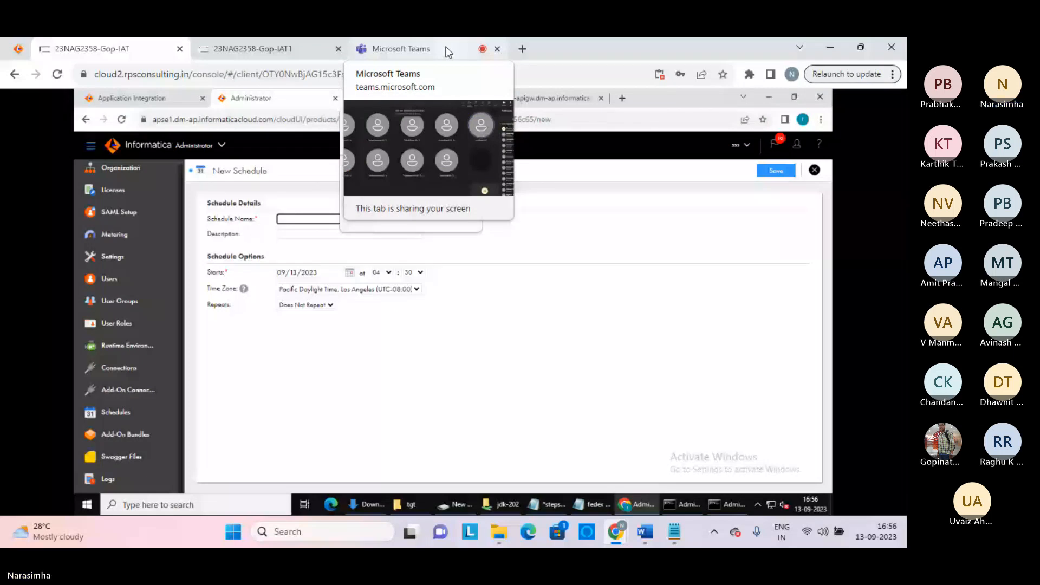
left_click(300, 219)
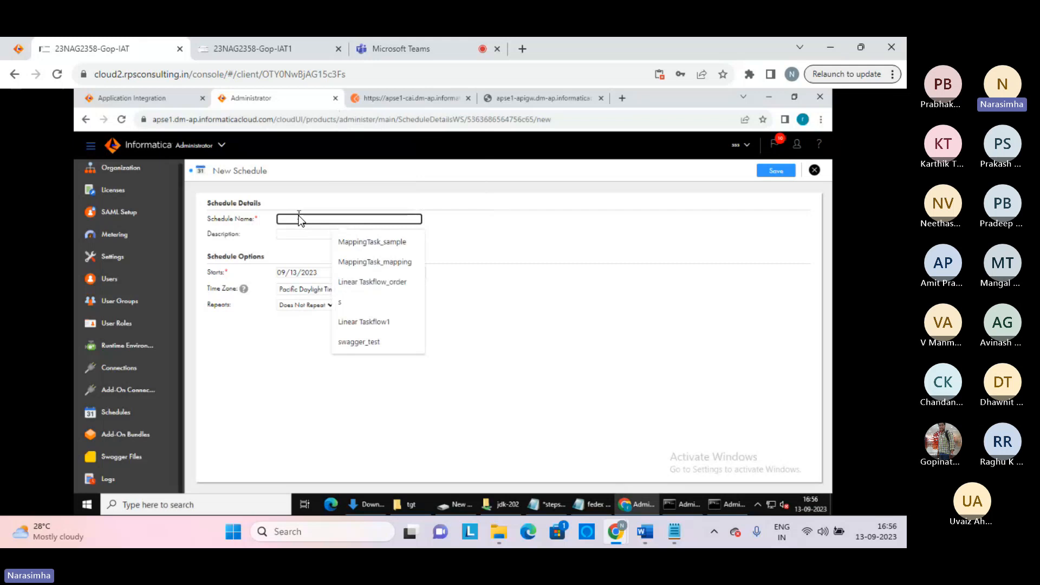
type("global")
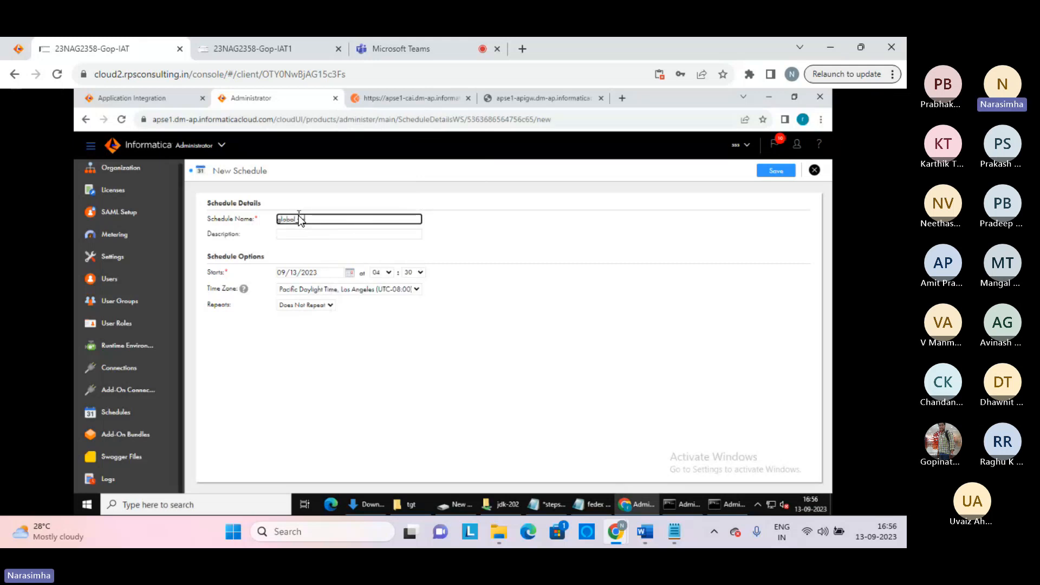
type("_schdule")
left_click(330, 304)
left_click(303, 323)
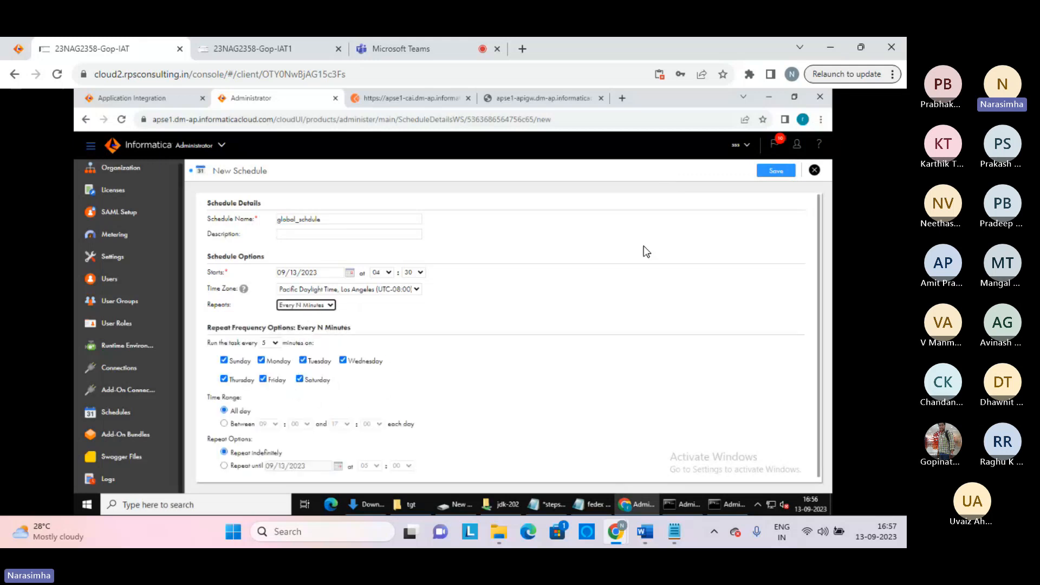
left_click(770, 176)
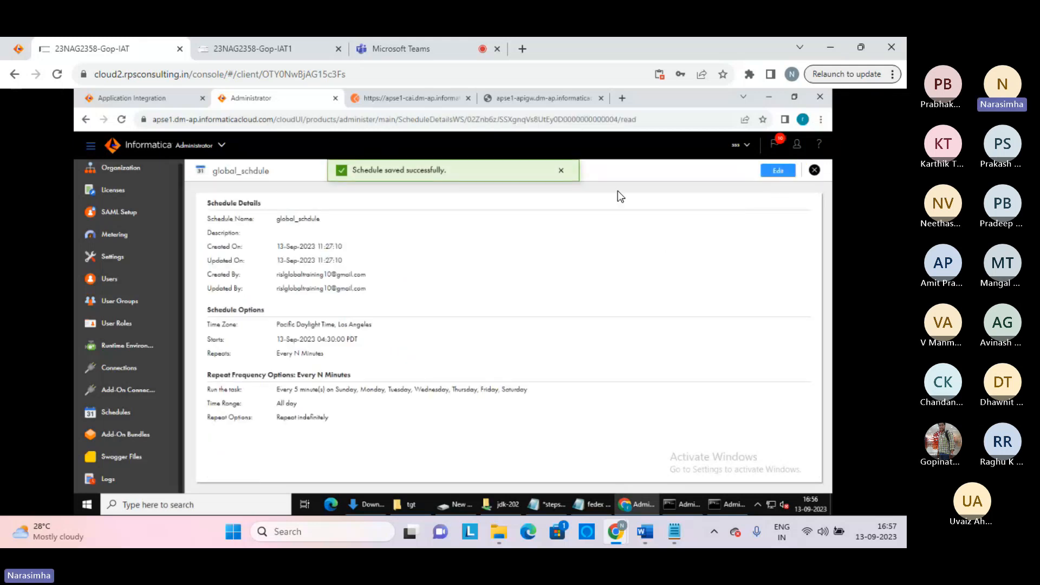
left_click(814, 170)
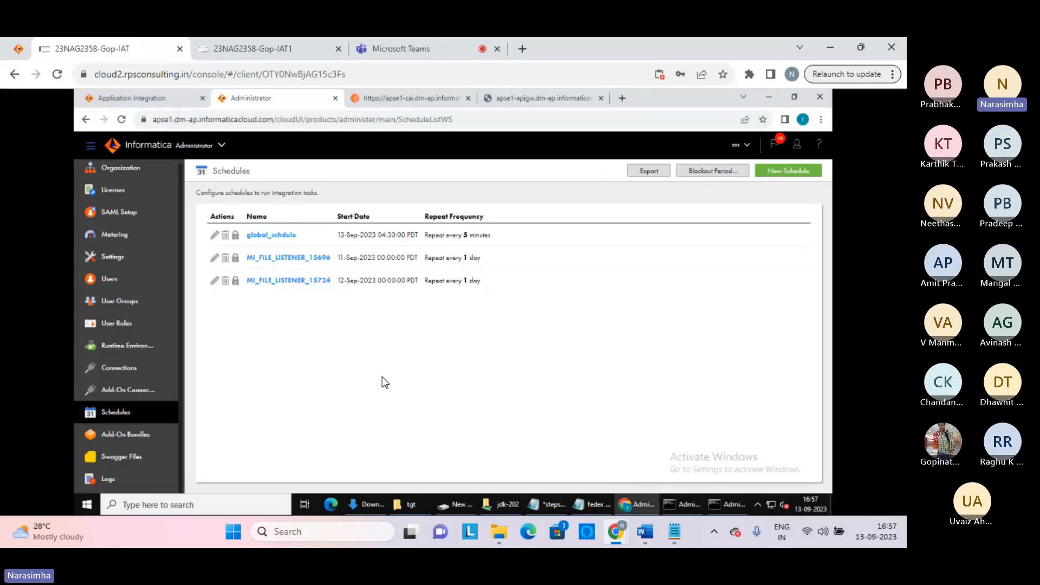
Browse the Copied, Available and Installed add-on bundles, then Swagger Files and Asset Logs
left_click(142, 439)
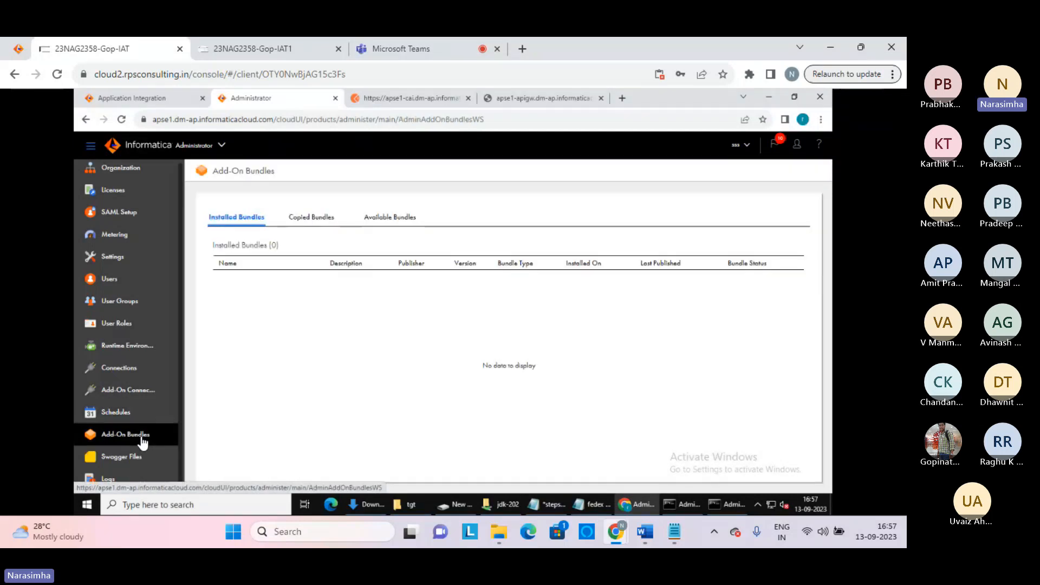
left_click(318, 206)
left_click(394, 225)
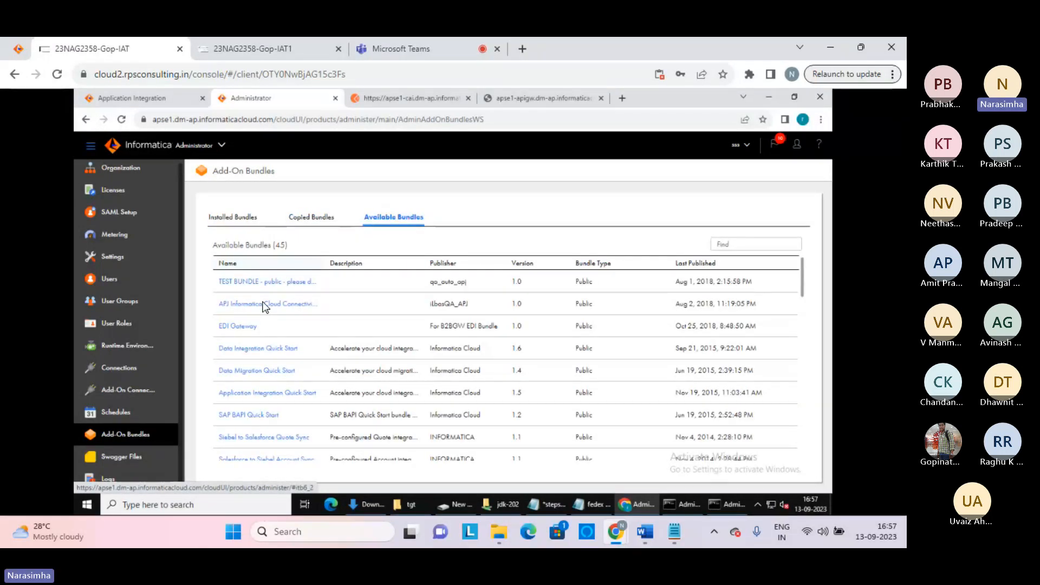
left_click(239, 222)
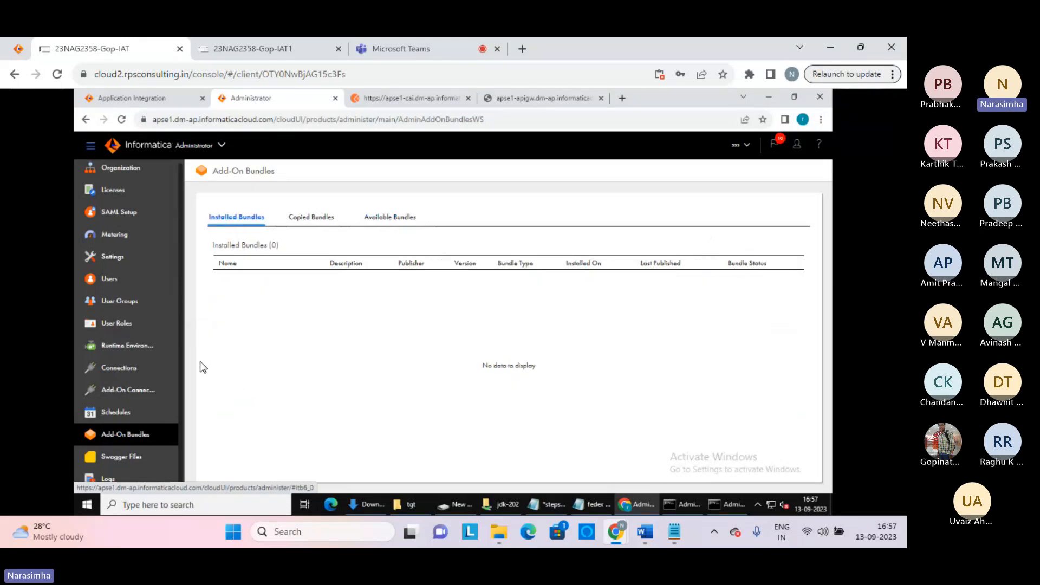
left_click(122, 456)
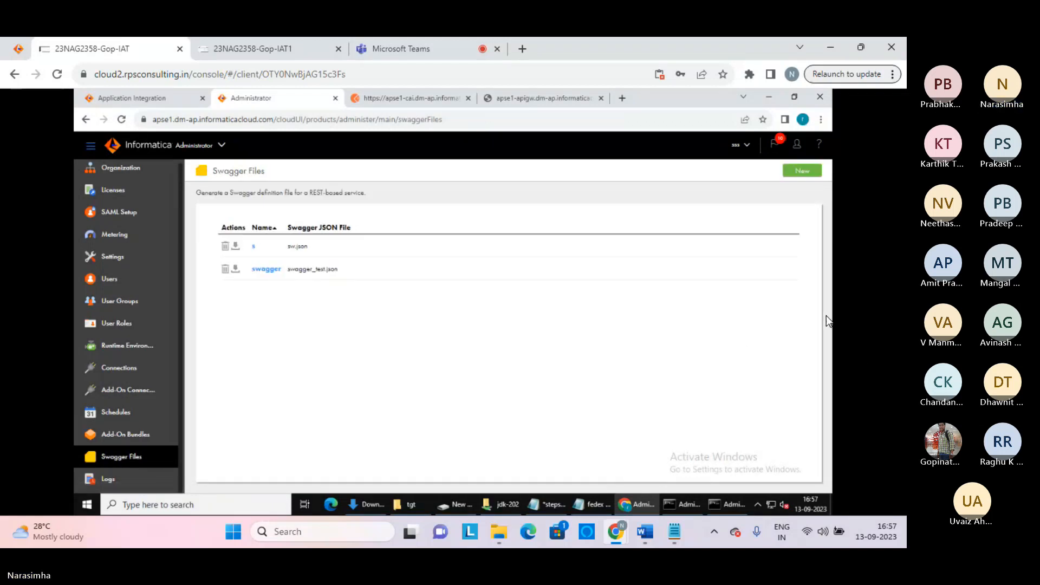
left_click(110, 479)
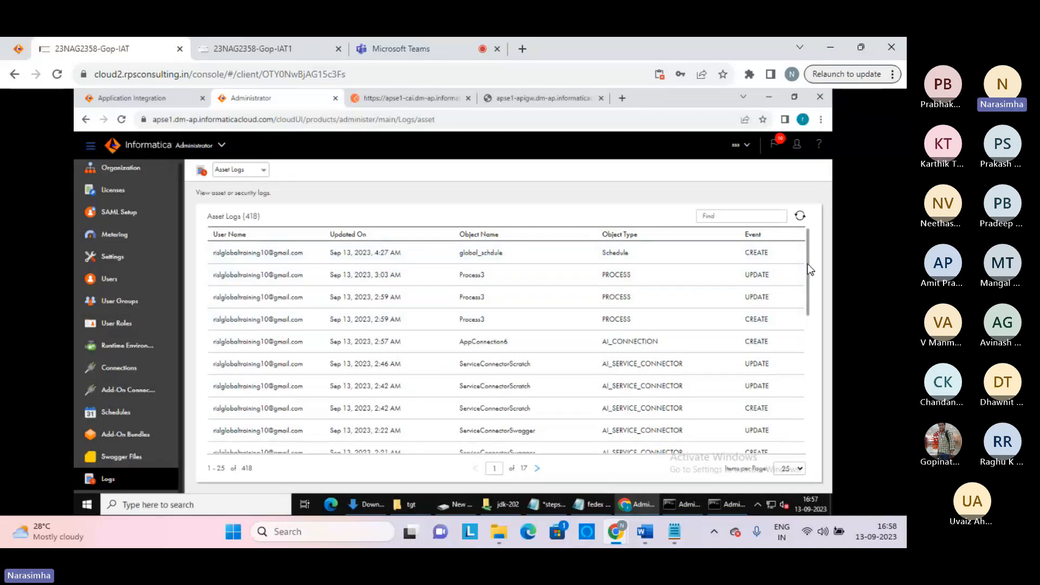
Scroll the Asset Logs table, then switch the log type to Security Logs
left_click_drag(808, 262, 792, 300)
left_click_drag(792, 246, 816, 414)
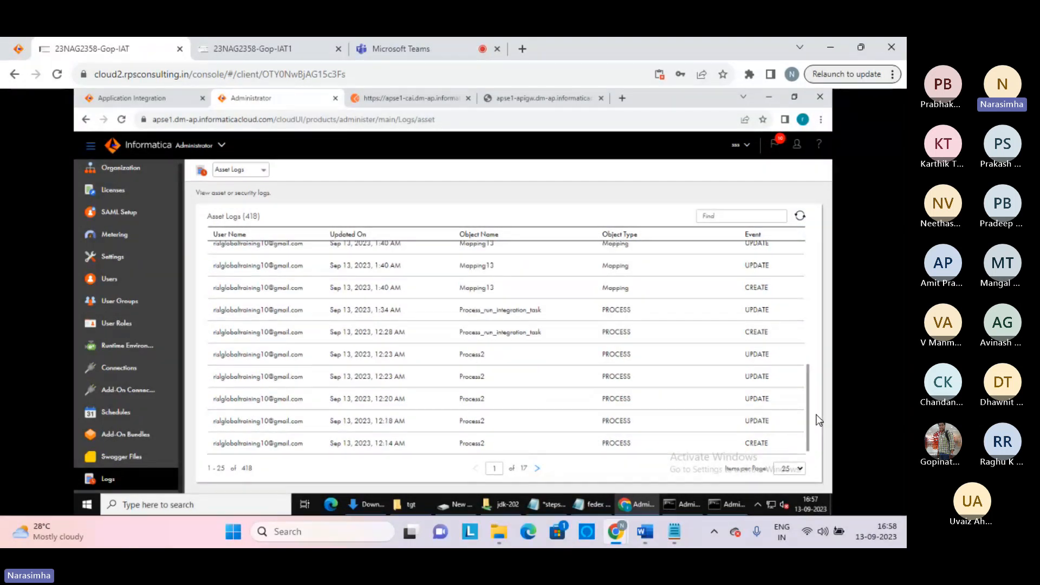
left_click(259, 170)
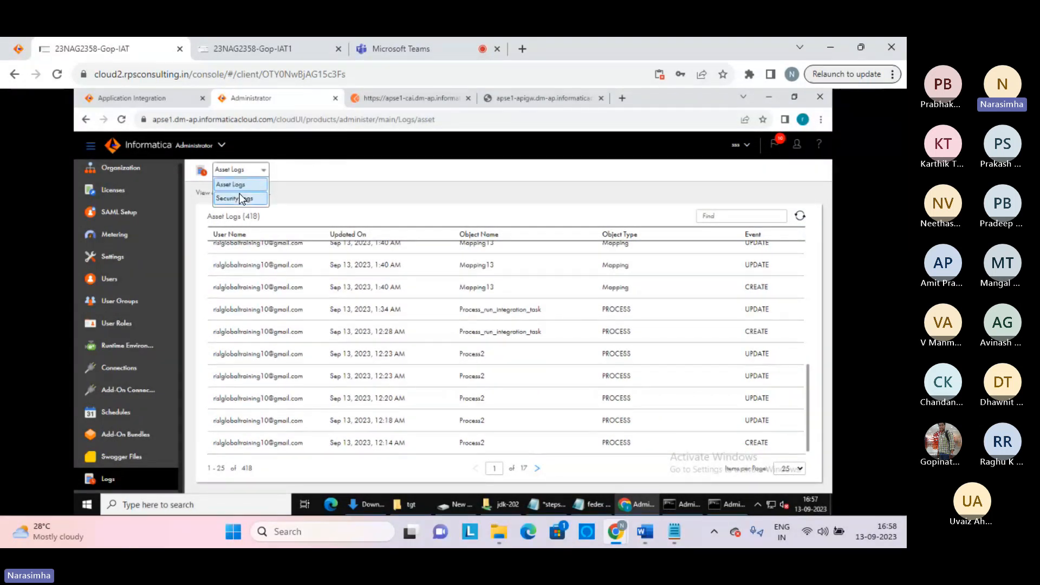
left_click(241, 198)
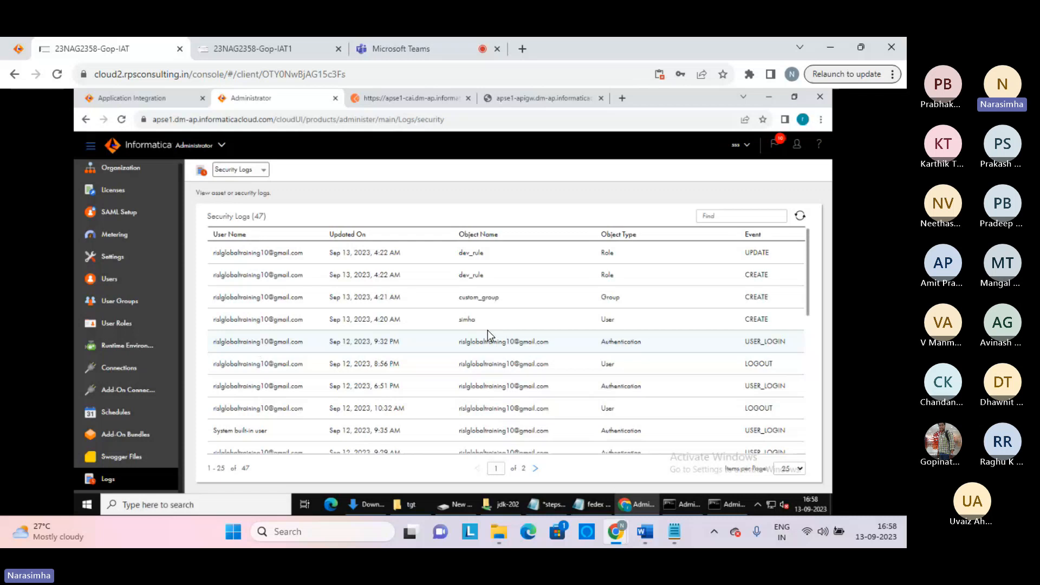
Review the Sep 12 and Sep 11 security log entries, then return to Runtime Environments
left_click_drag(487, 331, 678, 390)
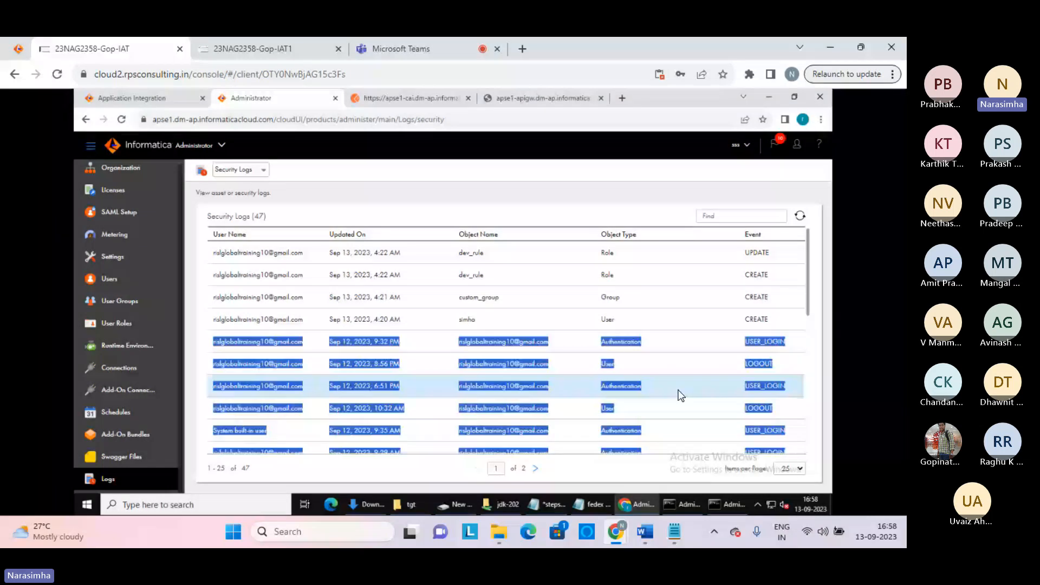
scroll(366, 335, "down", 5)
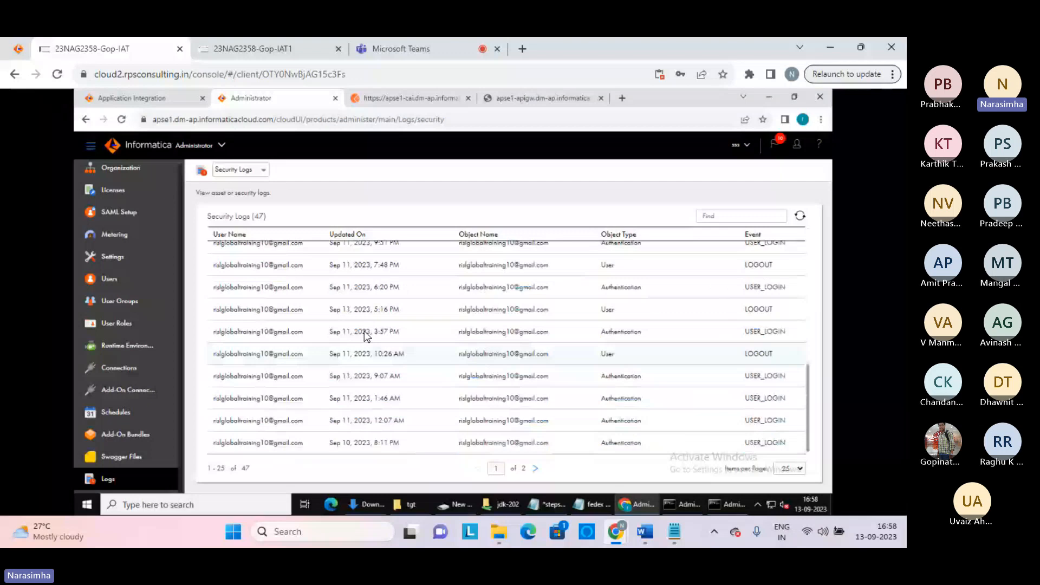
left_click(364, 330)
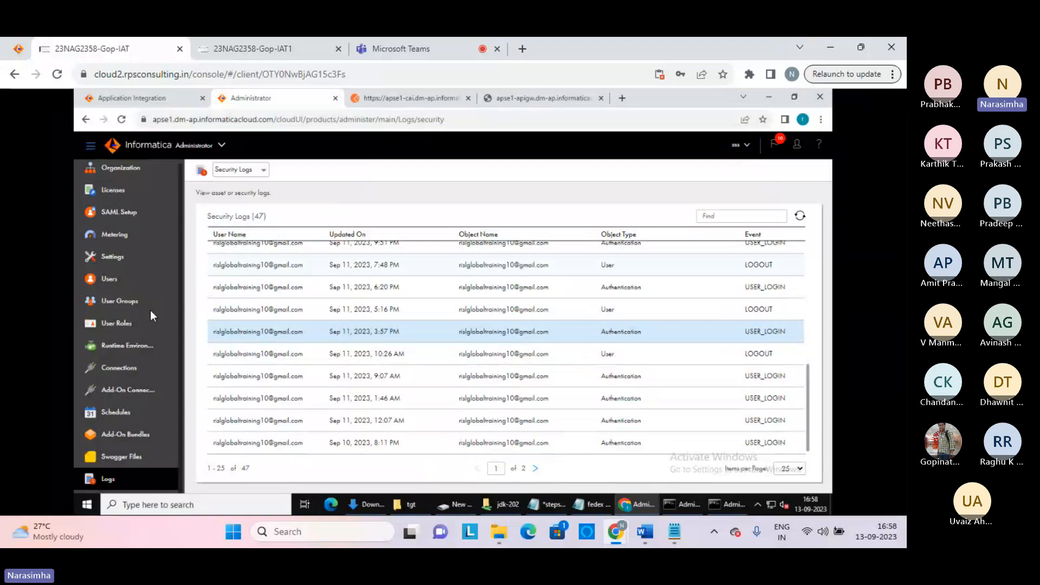
left_click(126, 345)
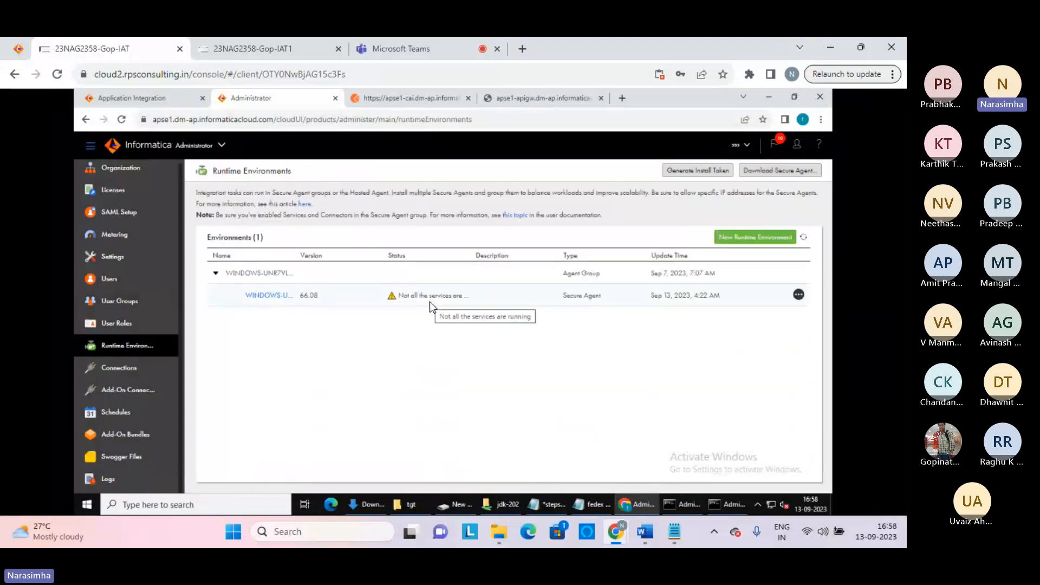
left_click(273, 295)
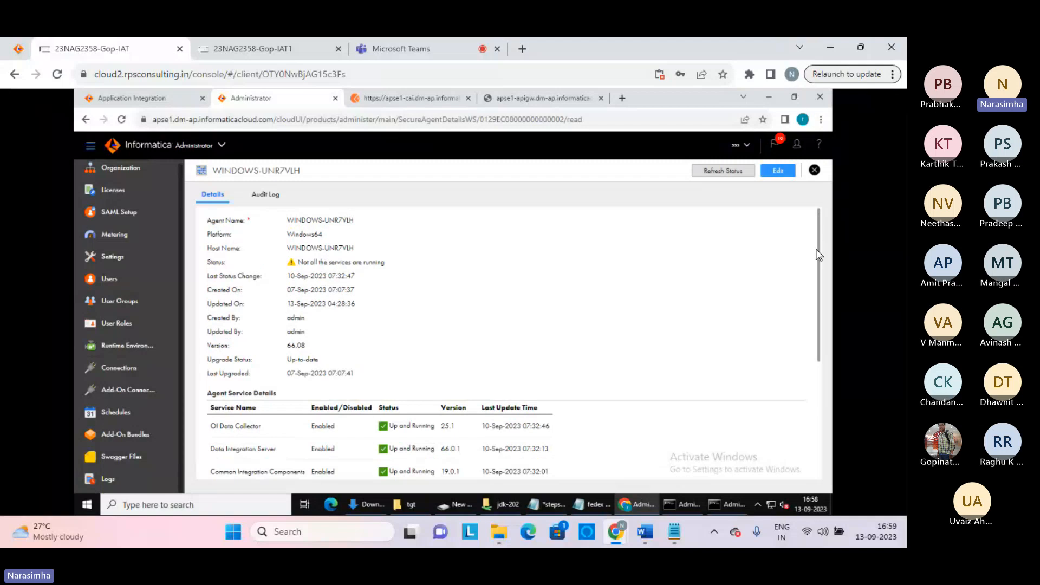
left_click_drag(817, 254, 796, 313)
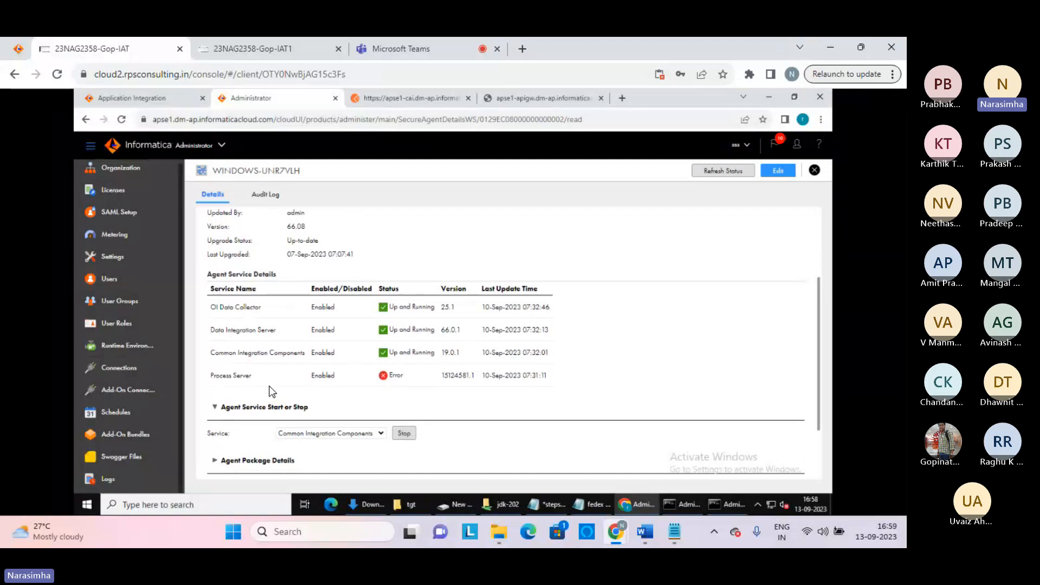
left_click_drag(210, 375, 460, 375)
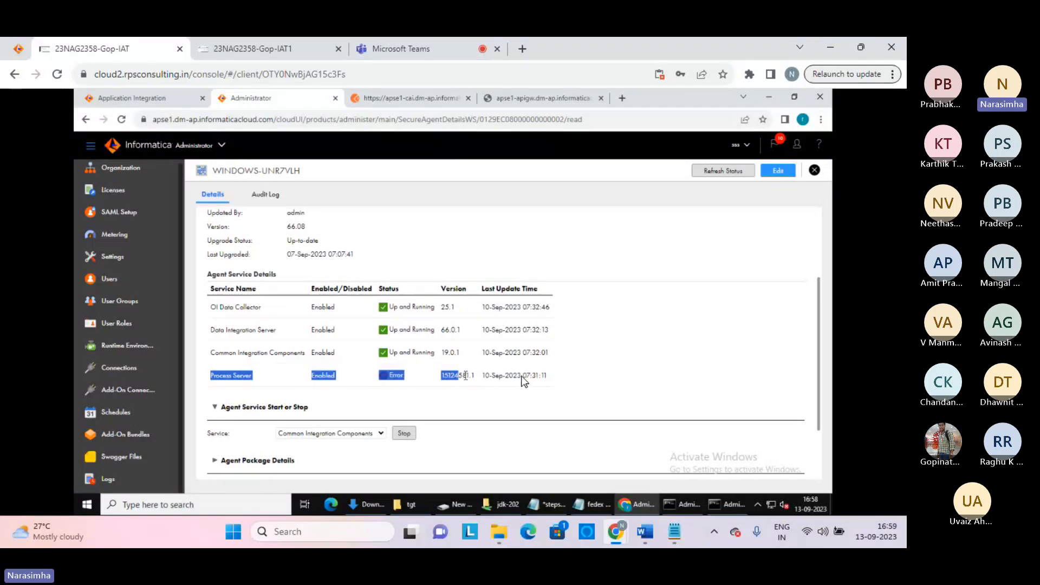
left_click(560, 387)
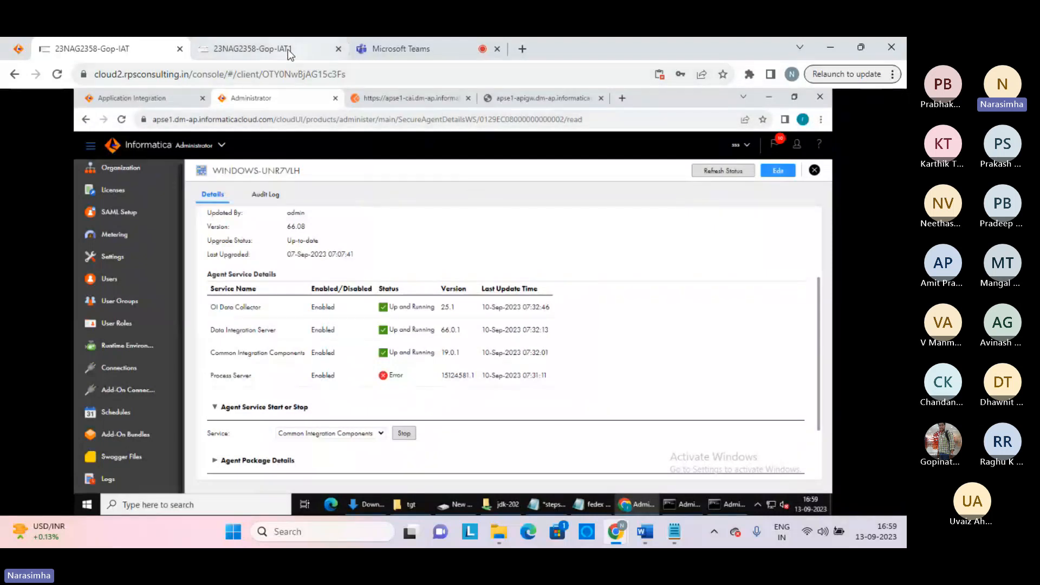
left_click(253, 48)
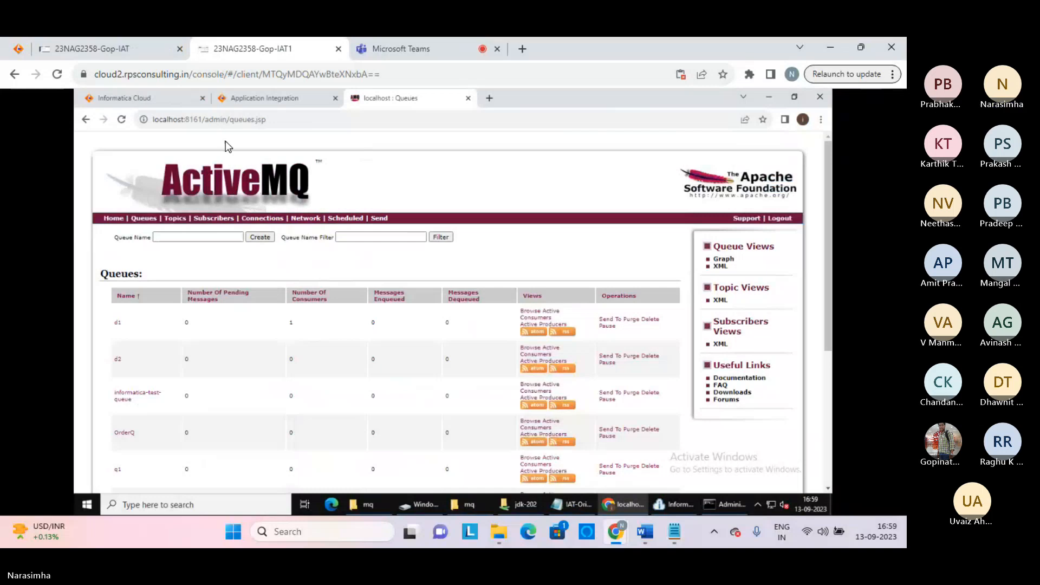
left_click(240, 99)
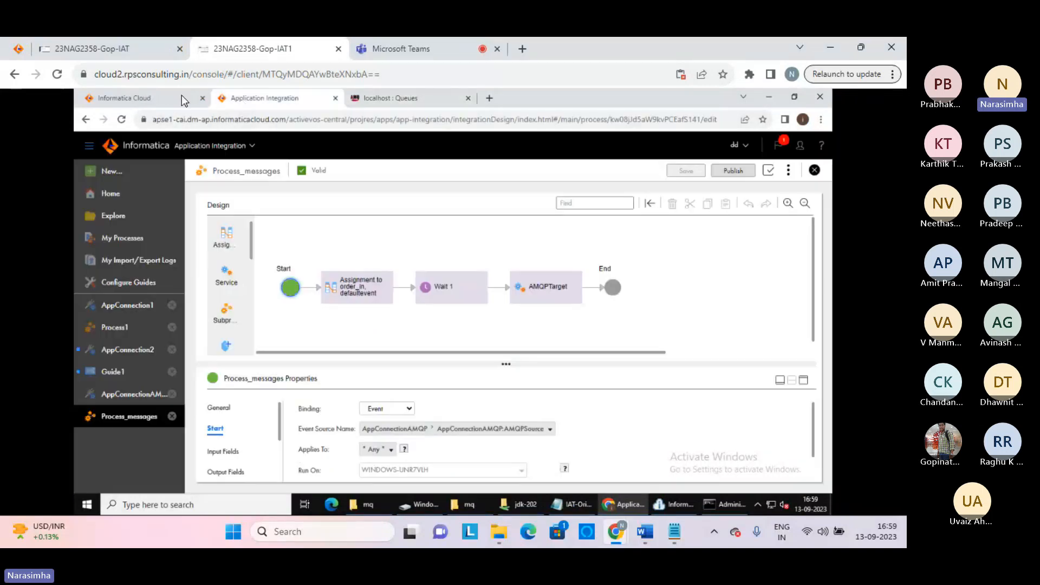
left_click(181, 96)
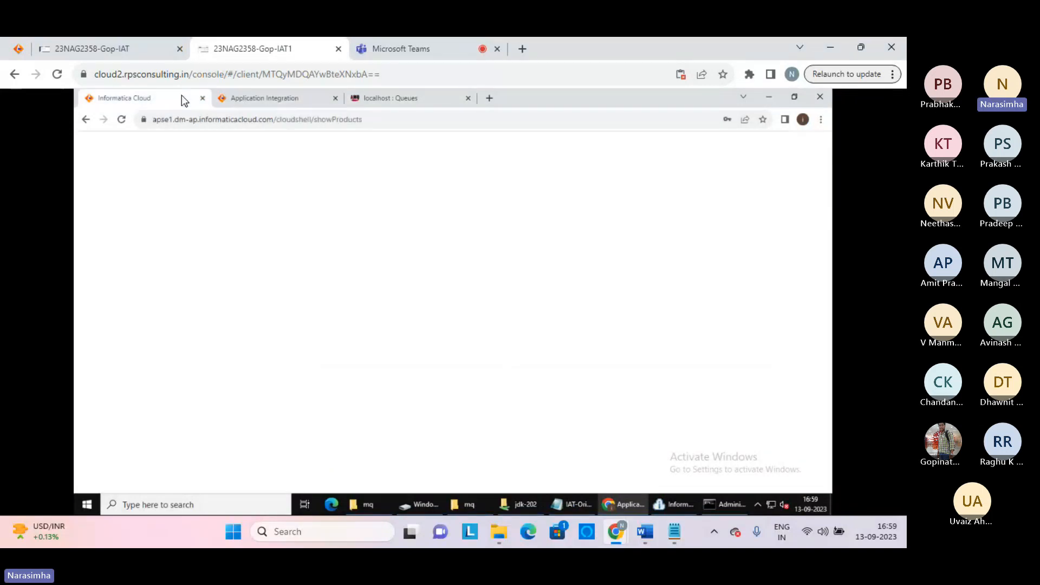
left_click(385, 119)
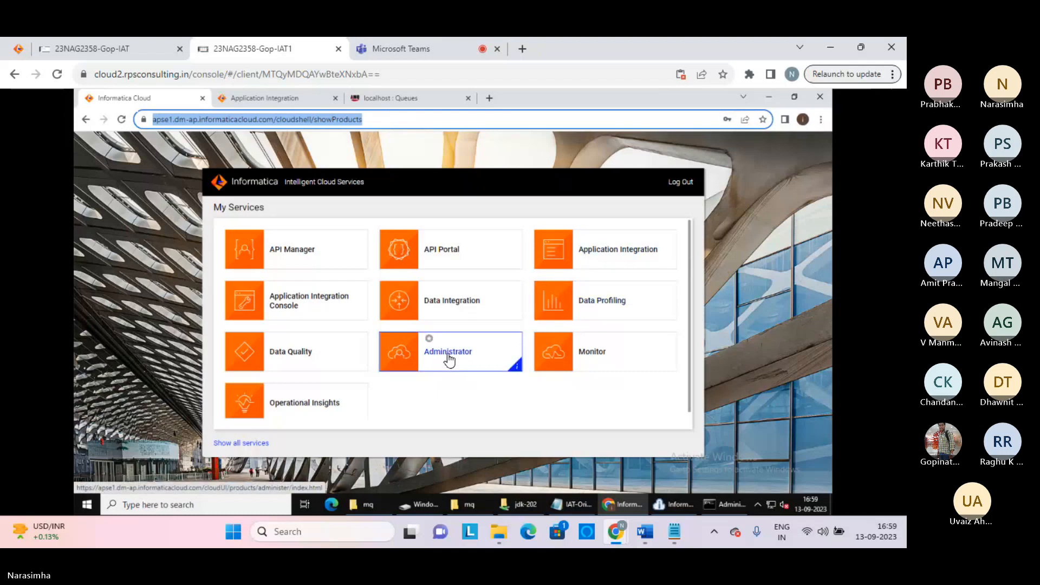
left_click(449, 355)
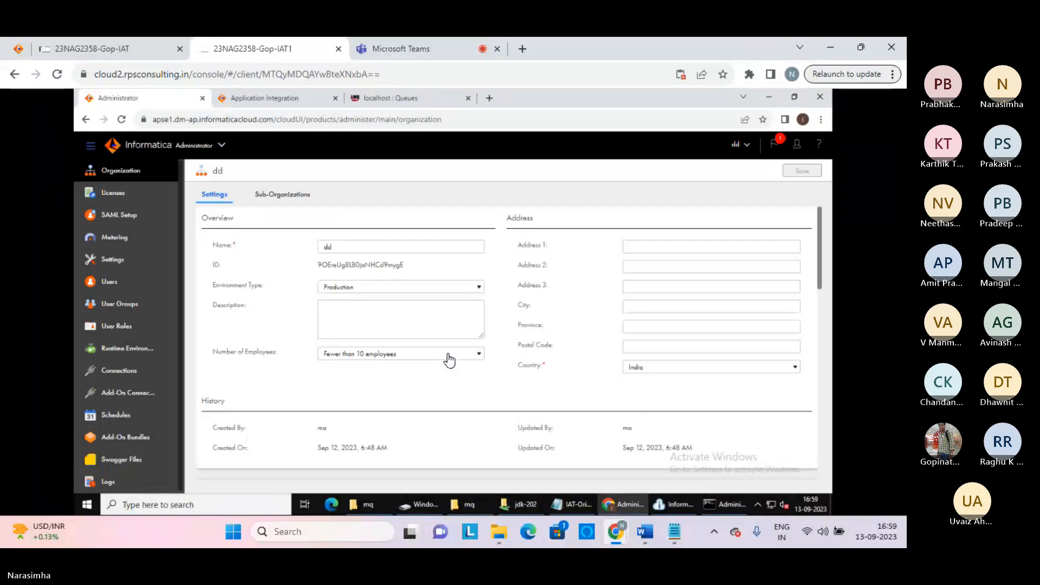
left_click(144, 350)
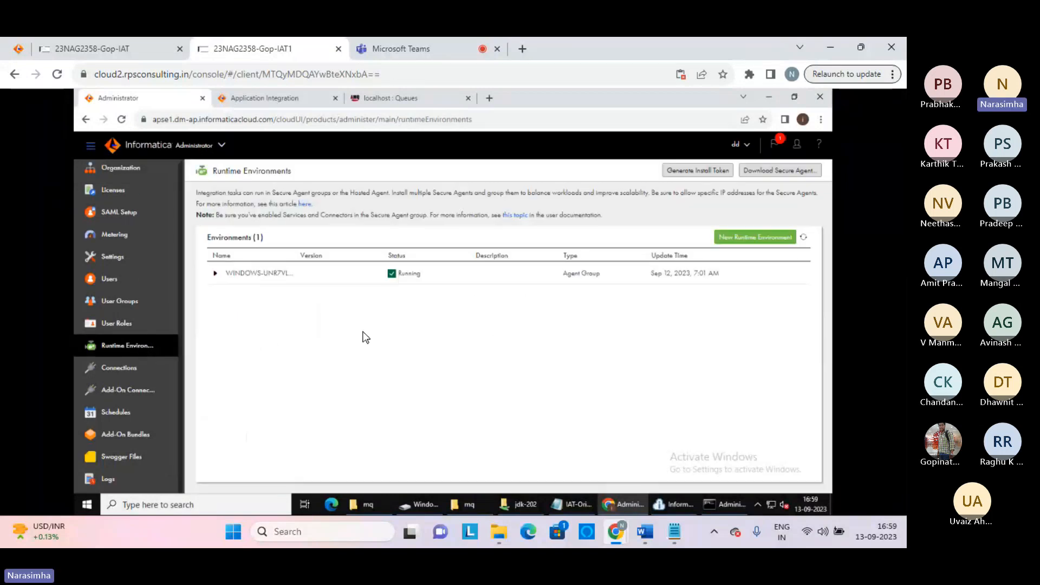
left_click(217, 275)
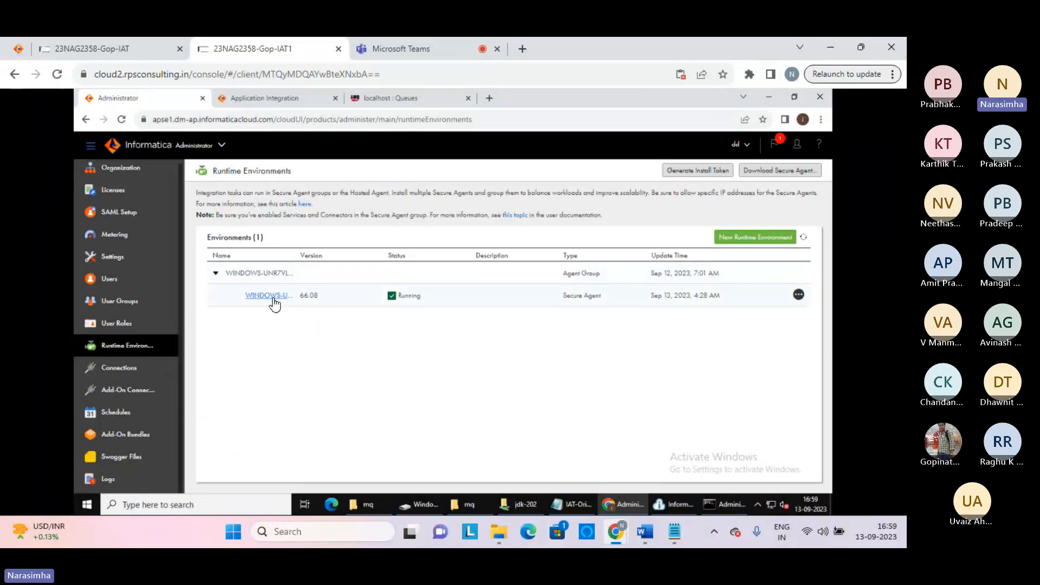
left_click(271, 301)
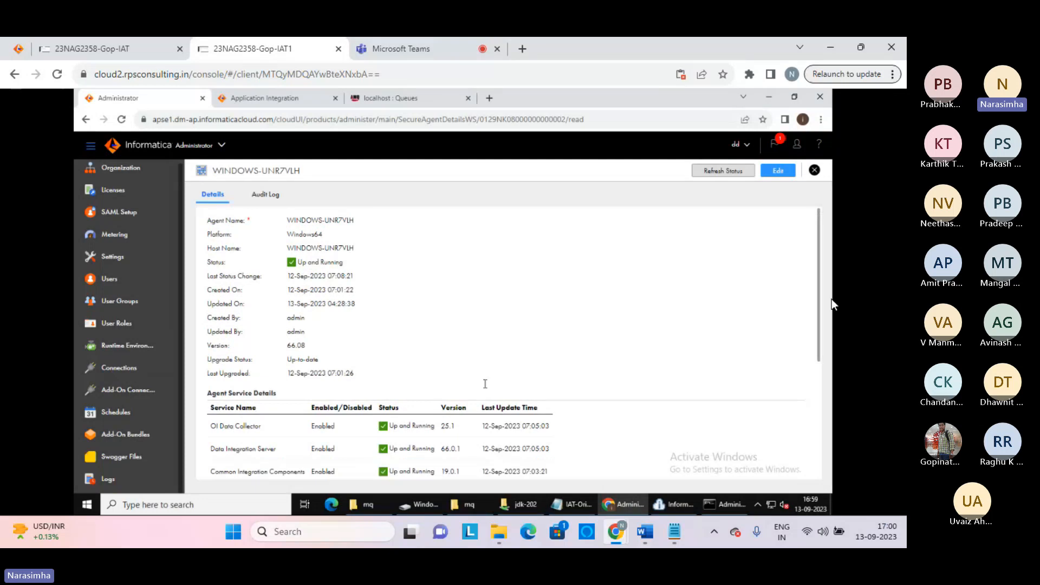
scroll(812, 330, "down", 3)
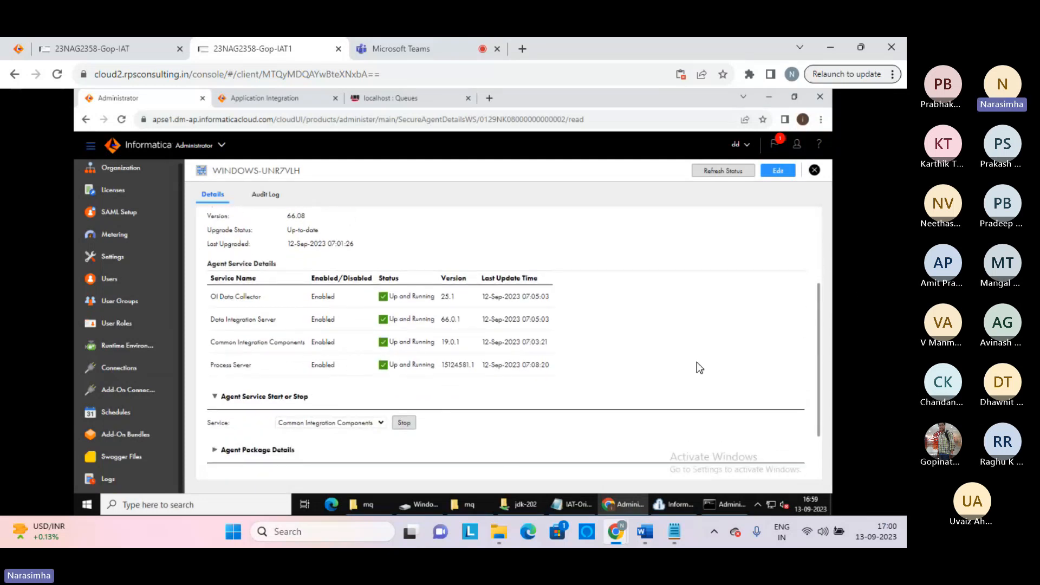
left_click(97, 49)
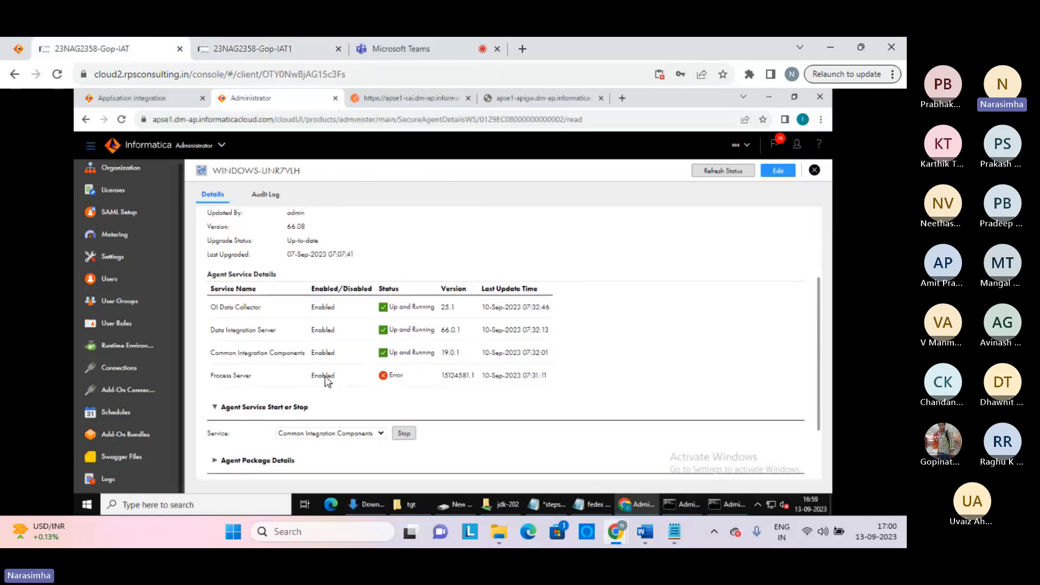
Expand the agent's Agent Package Details and System Configuration Details sections
left_click(681, 353)
left_click_drag(820, 305, 813, 343)
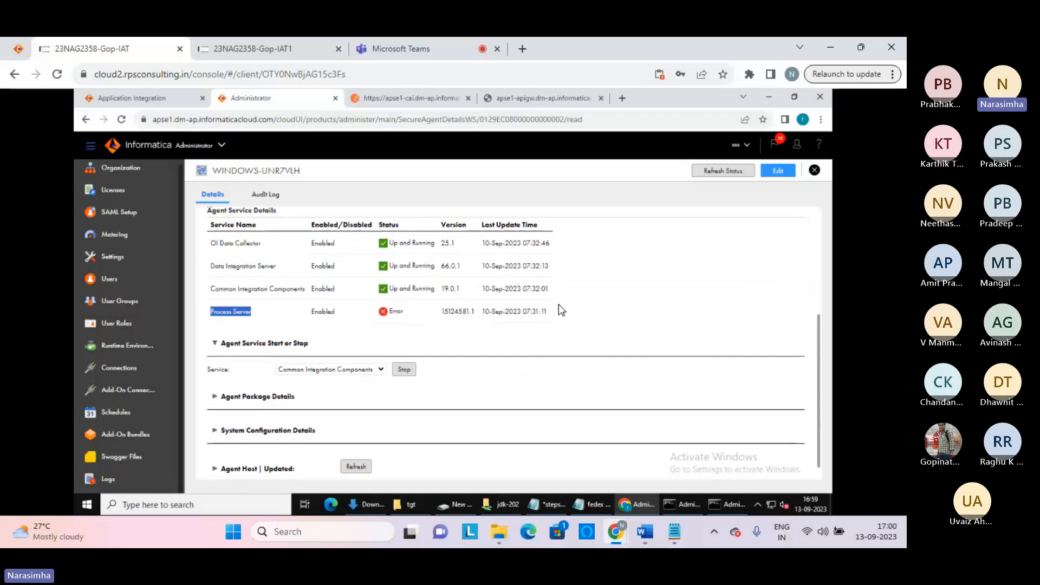
left_click(600, 307)
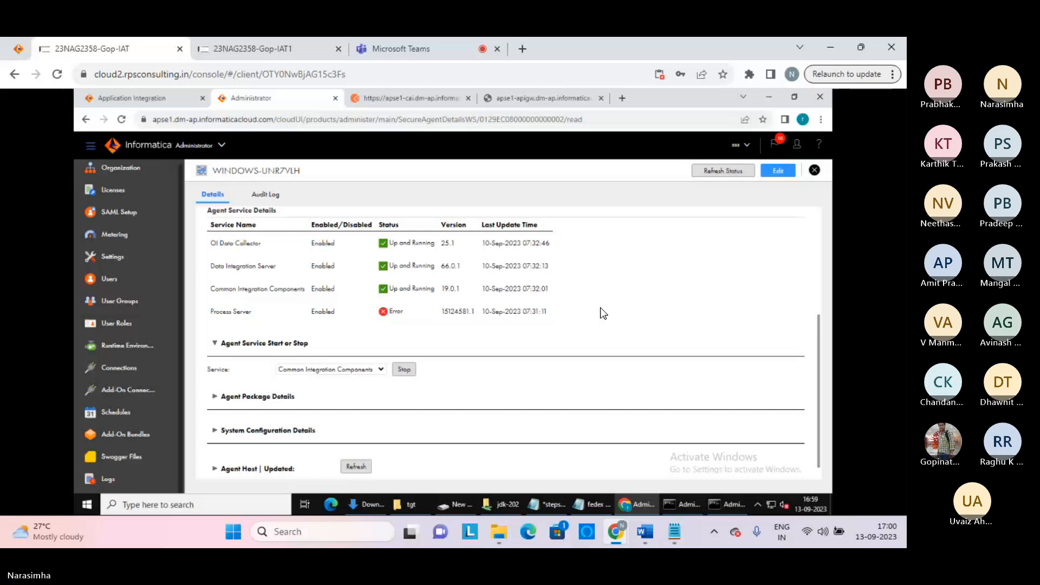
scroll(393, 382, "down", 1)
left_click(214, 385)
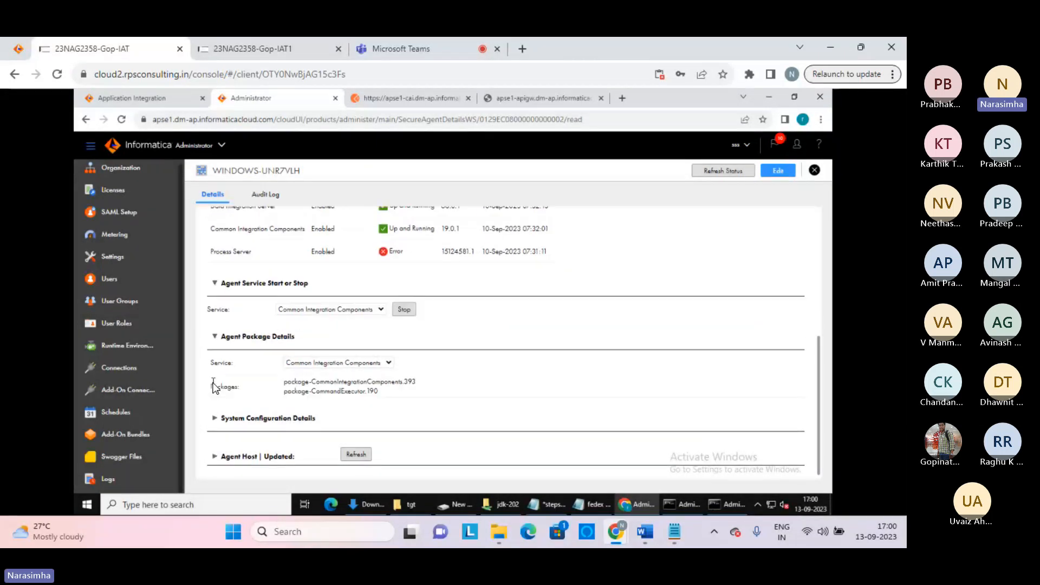
left_click(215, 418)
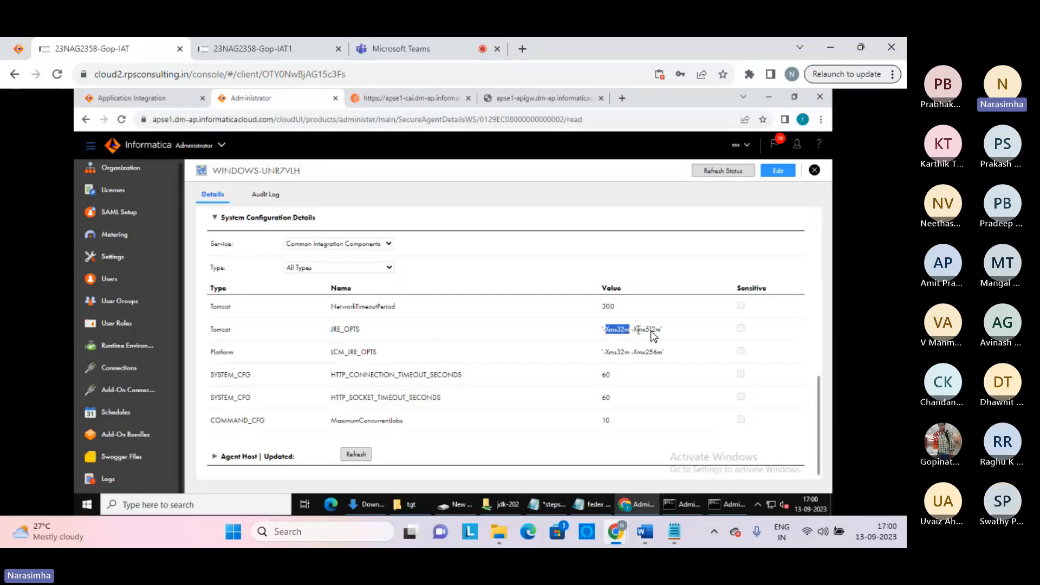
Highlight the JRE_OPTS and LCM_JRE_OPTS memory values, then scroll back to the top
left_click_drag(651, 330, 668, 333)
left_click(659, 255)
left_click_drag(605, 353, 663, 354)
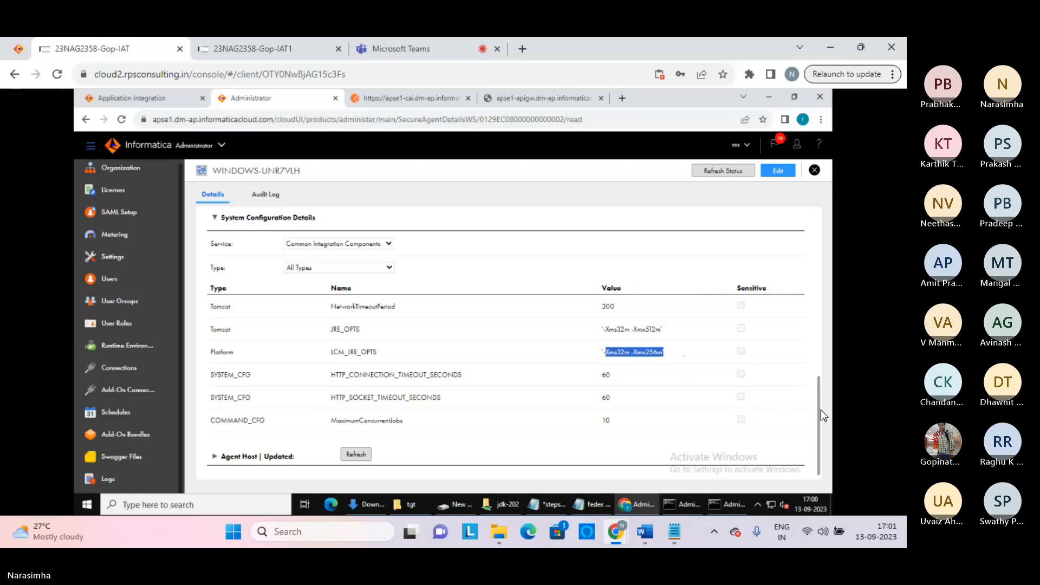
left_click_drag(820, 409, 807, 309)
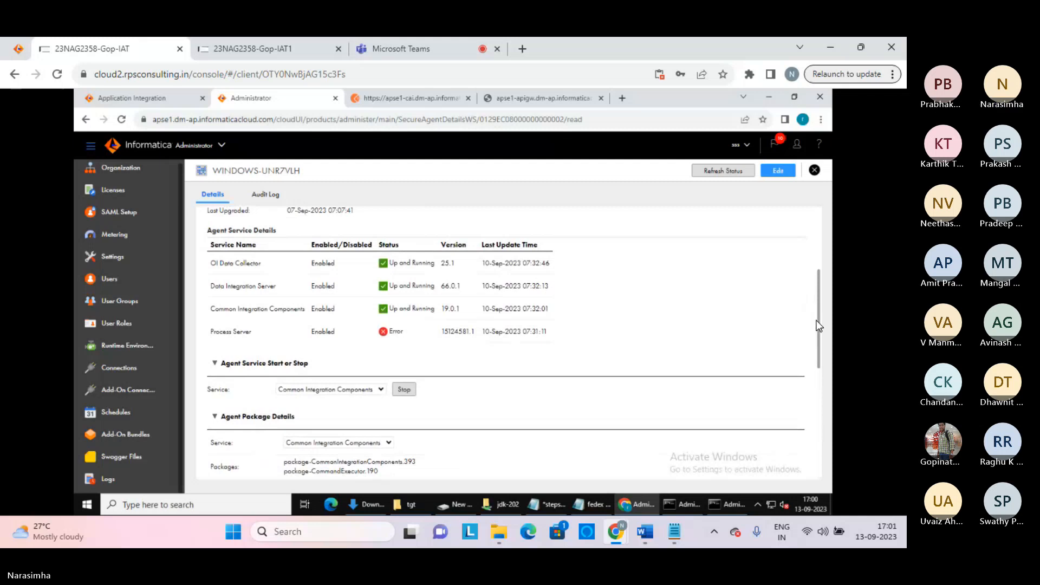
scroll(815, 255, "up", 3)
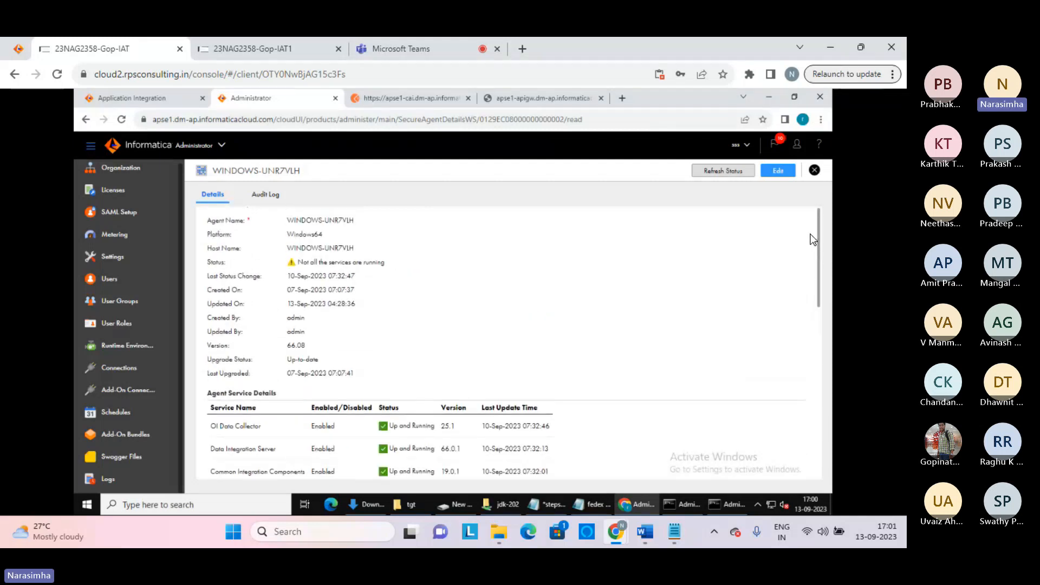
Put the Secure Agent in edit mode and show Data Integration Server configuration properties
left_click(779, 170)
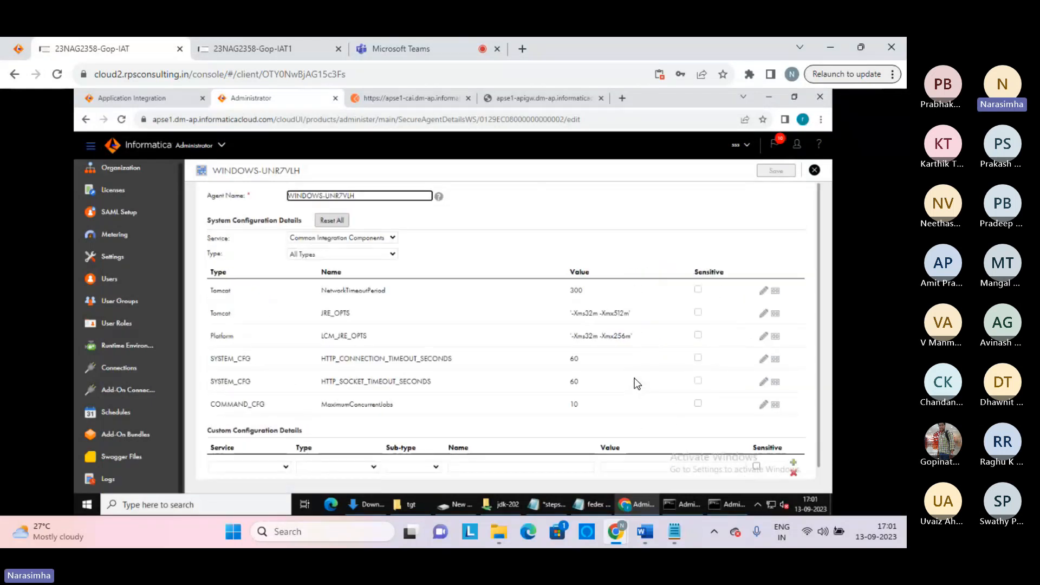
double_click(597, 315)
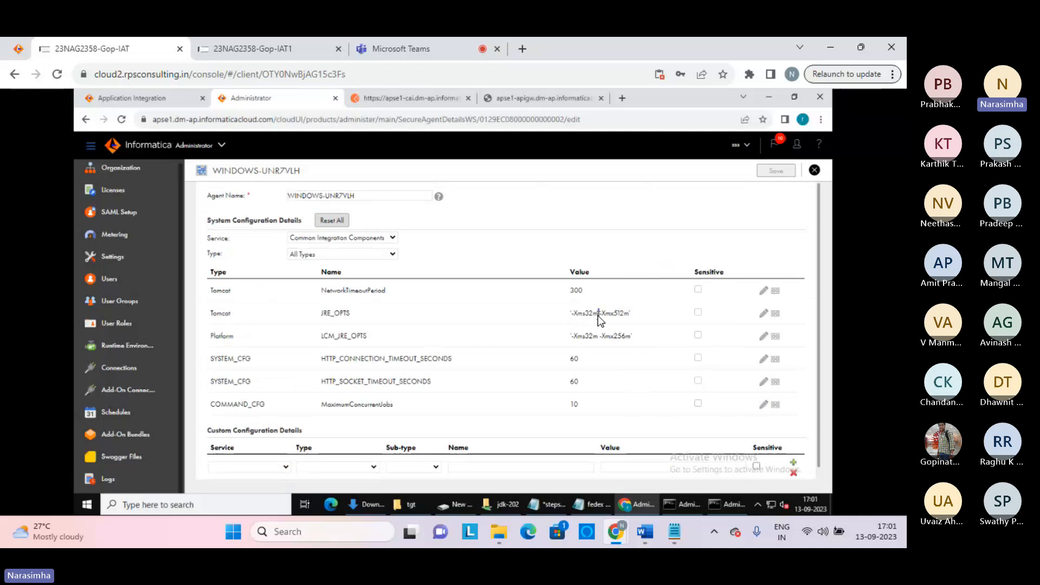
left_click(378, 238)
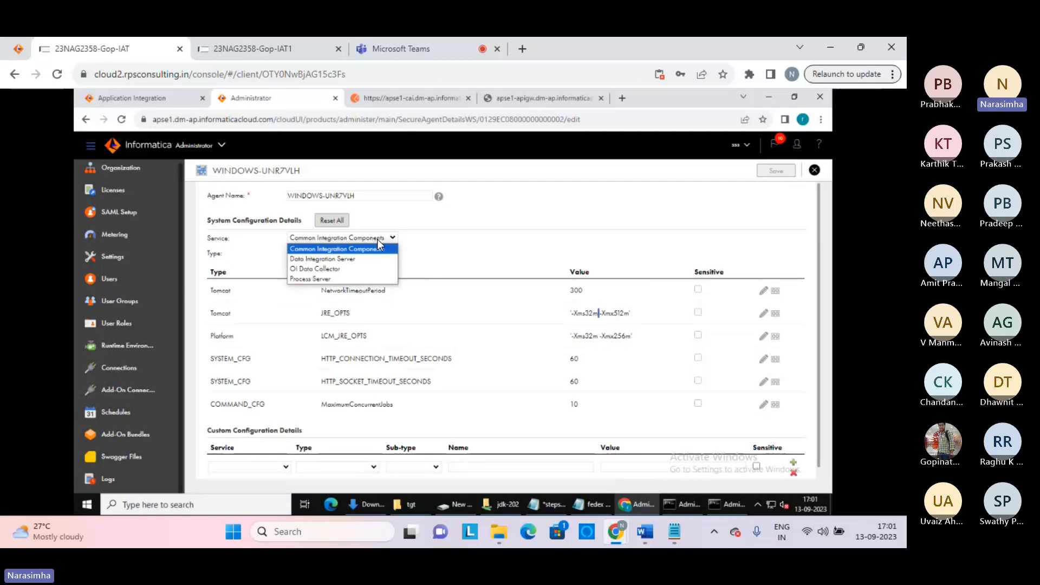
left_click(335, 262)
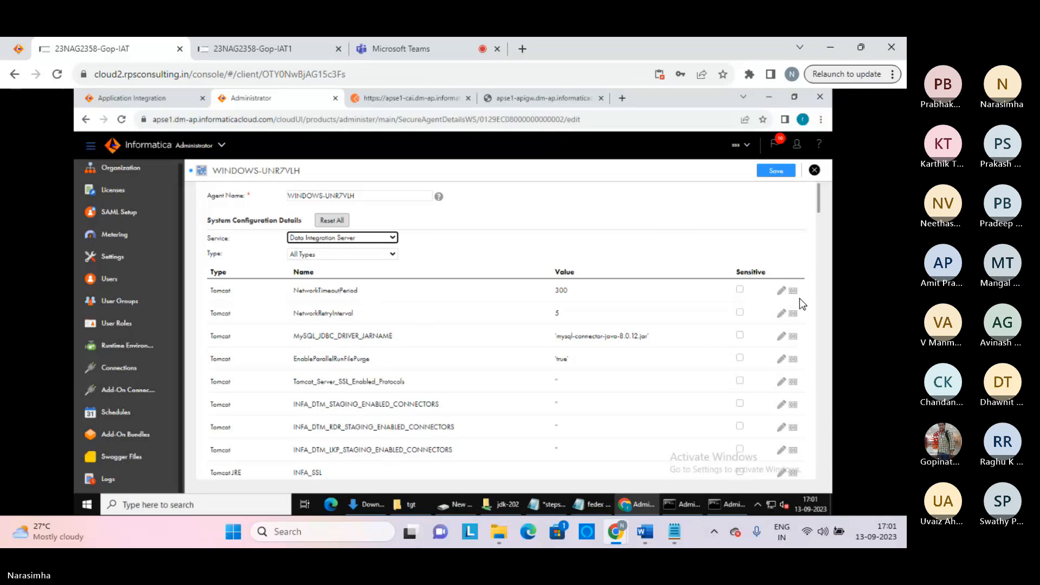
left_click_drag(819, 205, 816, 279)
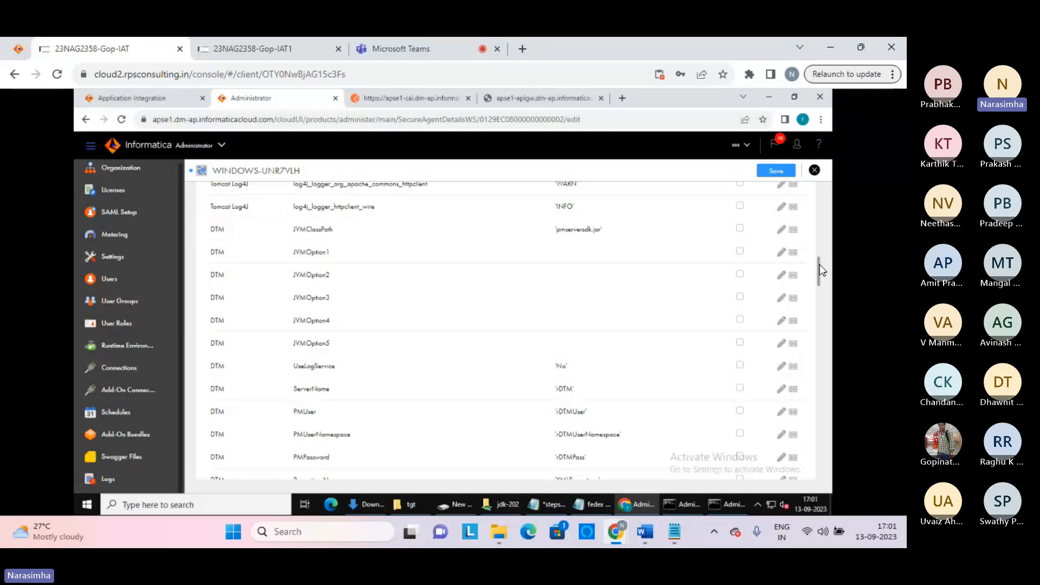
Check the RepositoryName value XMLRepository and scroll down to Custom Configuration Details
scroll(812, 281, "down", 5)
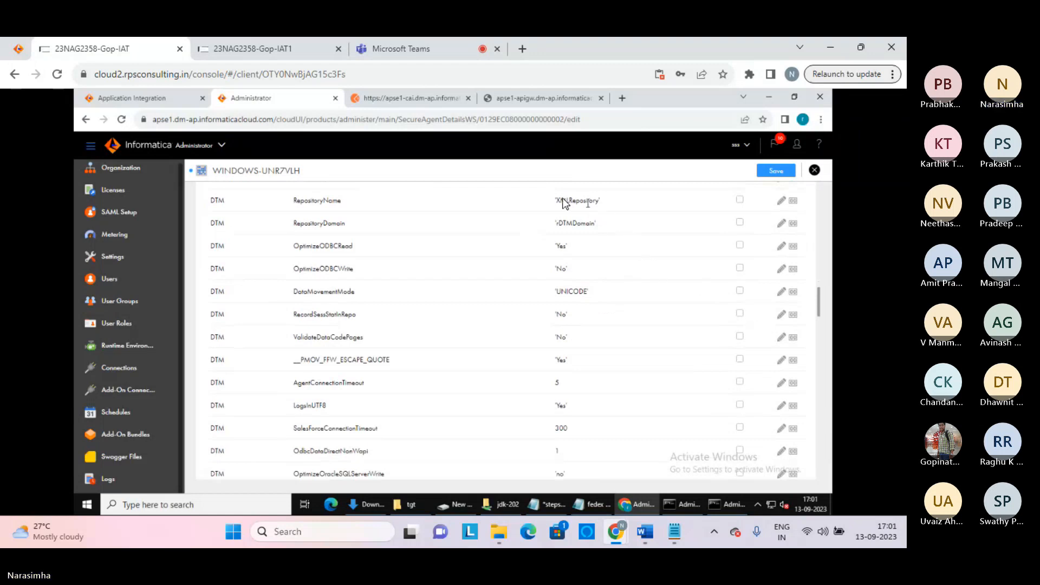
left_click_drag(555, 198, 602, 203)
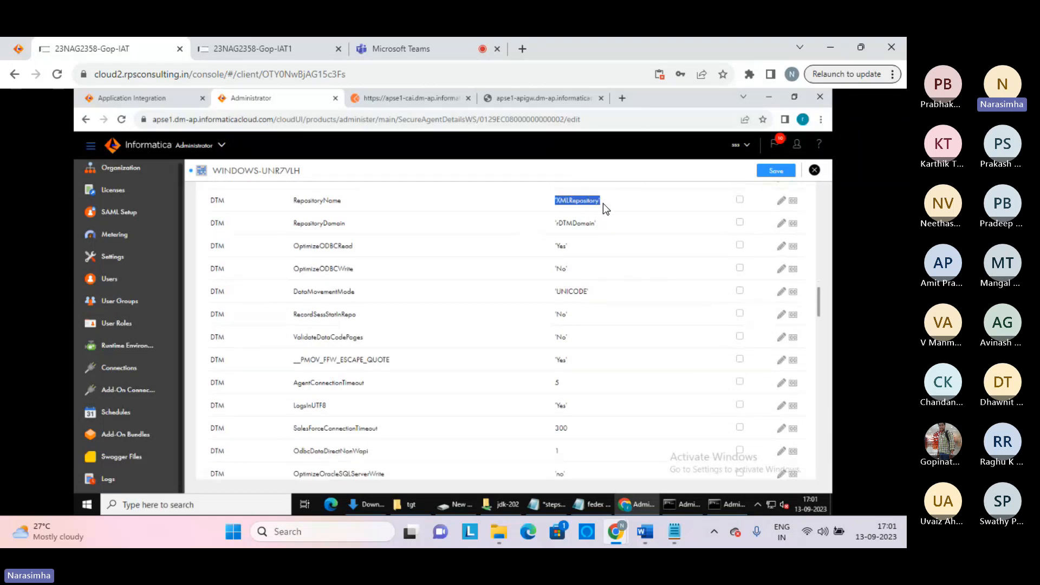
left_click(602, 203)
left_click_drag(818, 301, 790, 420)
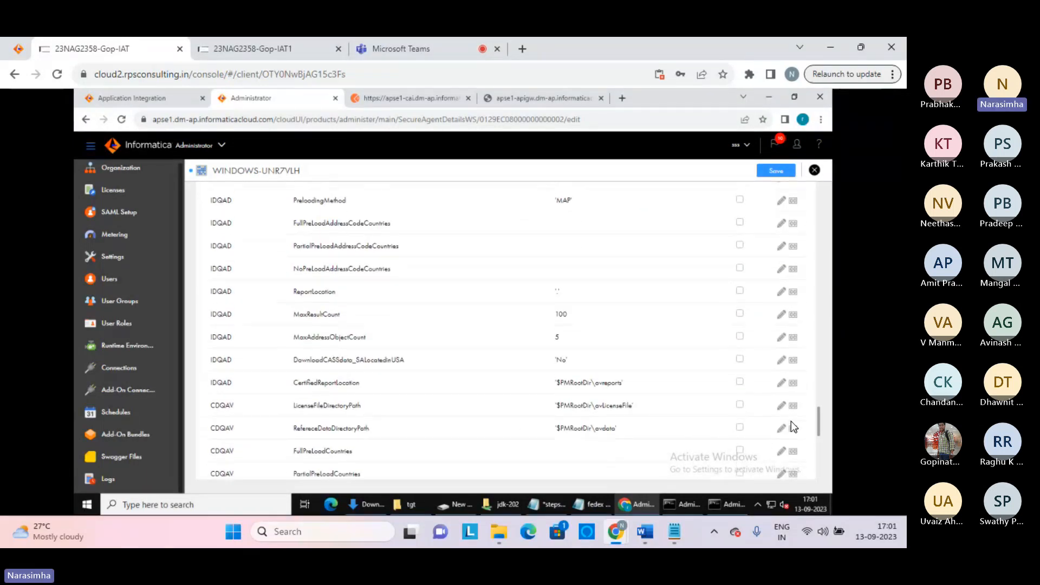
scroll(792, 431, "down", 1)
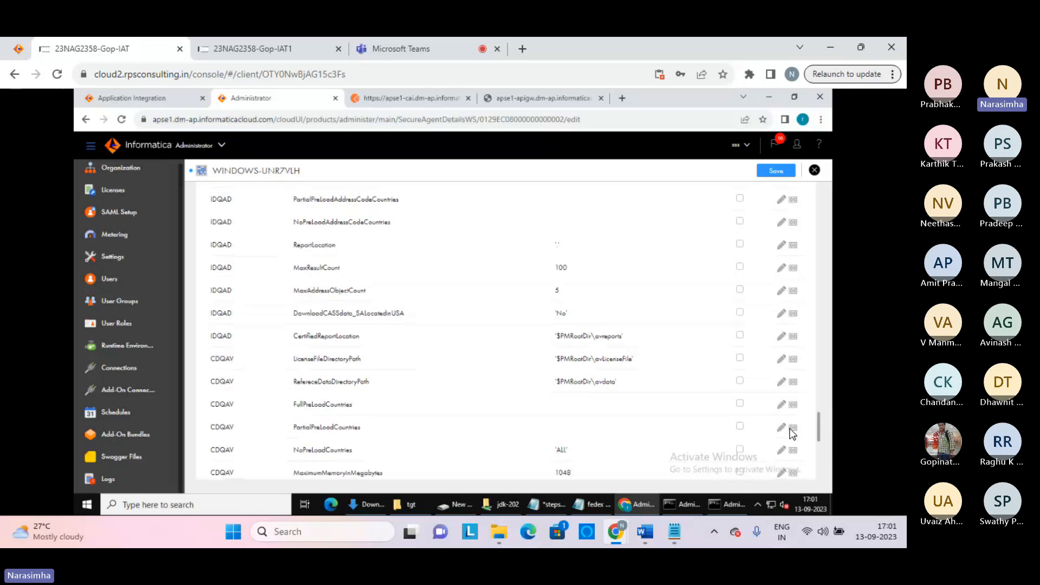
scroll(792, 431, "down", 5)
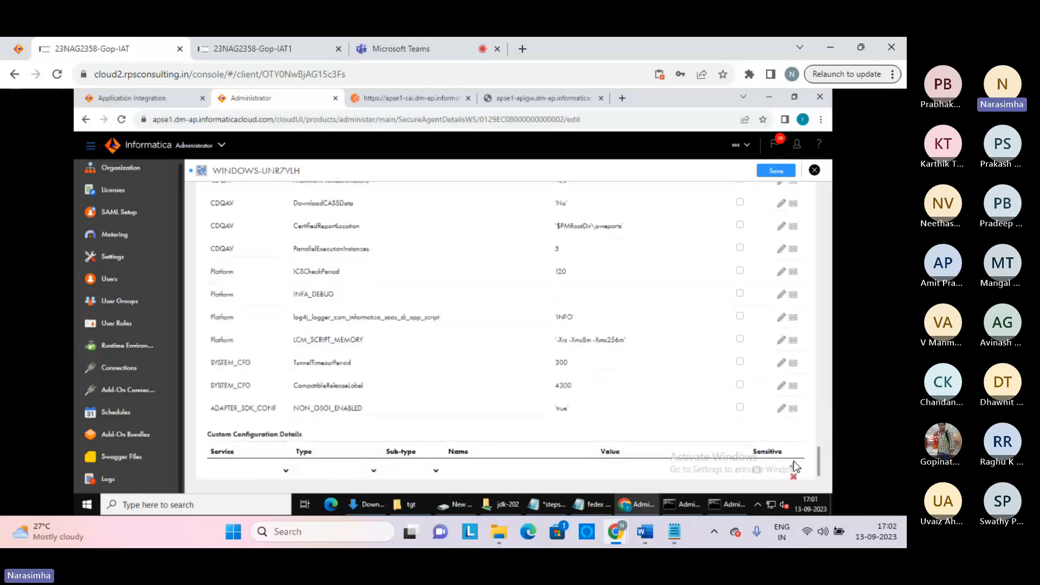
scroll(807, 433, "down", 1)
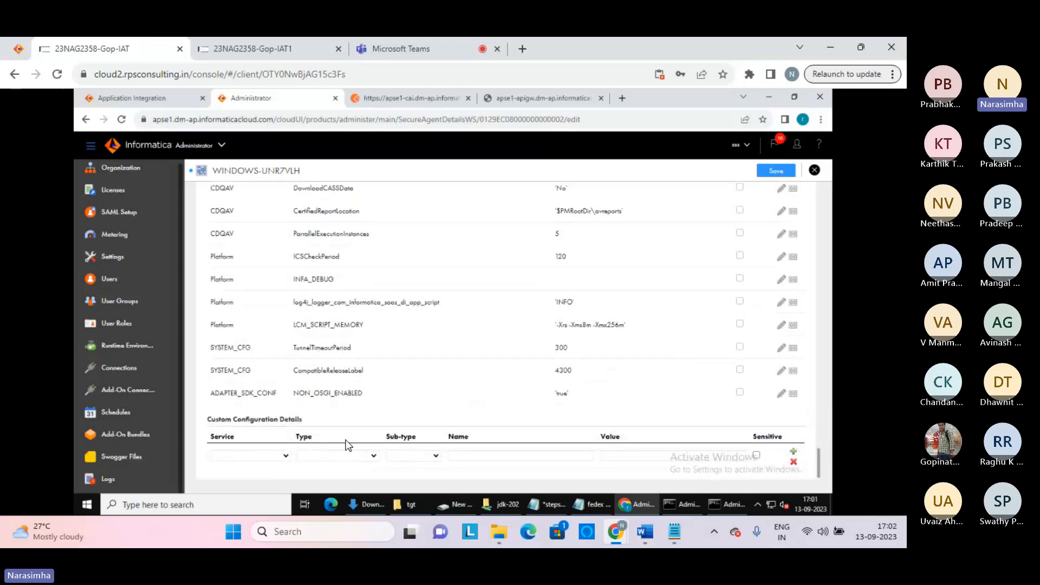
Set the custom configuration Service to Data Integration Server and Type to Tomcat
left_click(284, 456)
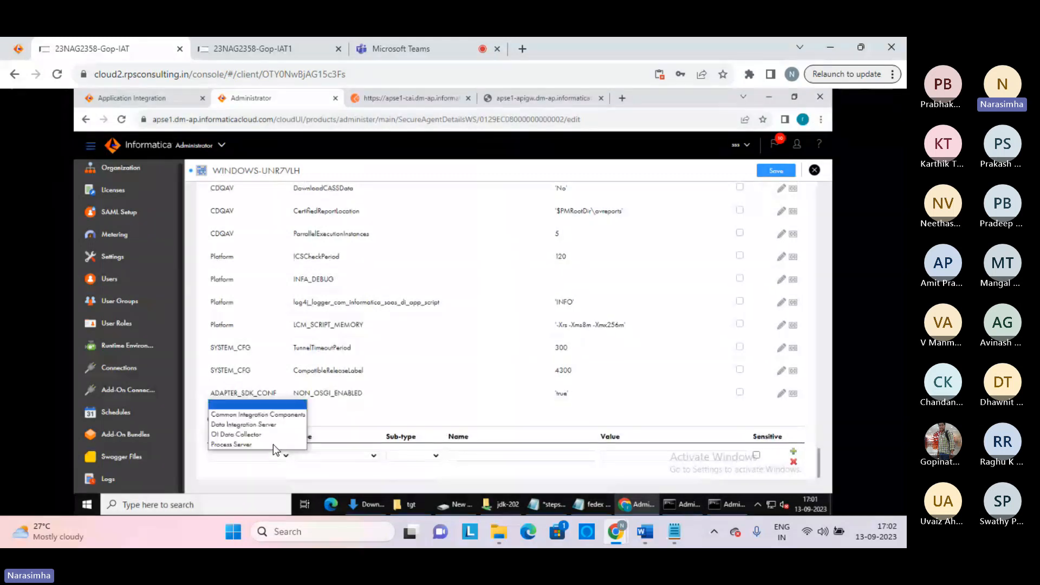
left_click(243, 425)
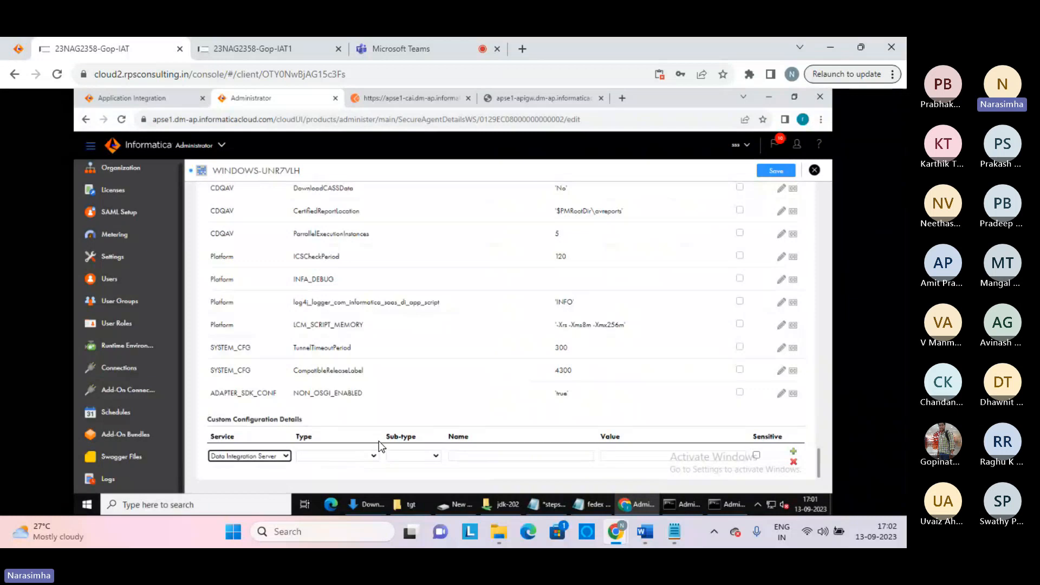
left_click(375, 456)
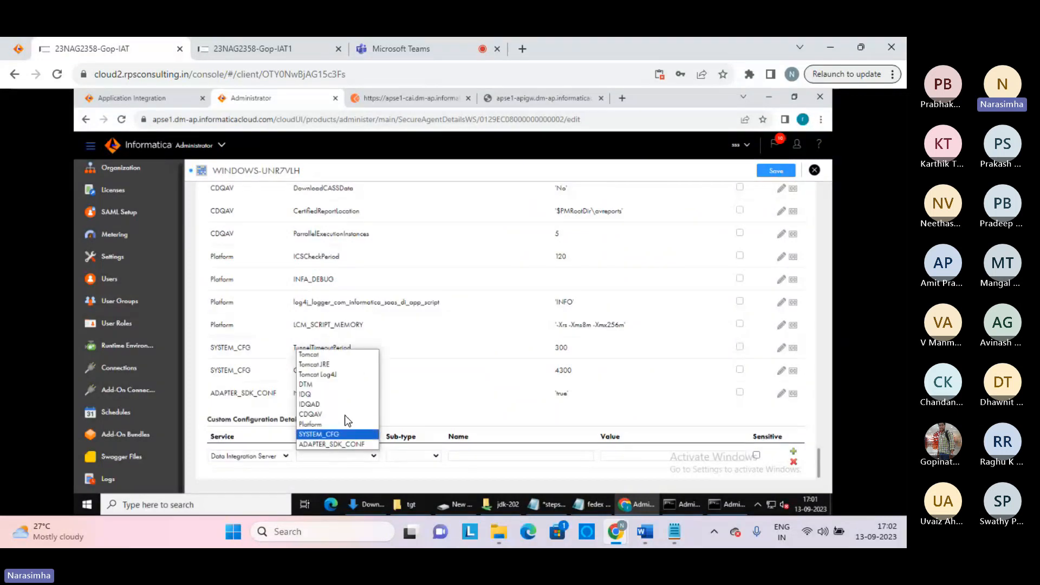
left_click(307, 355)
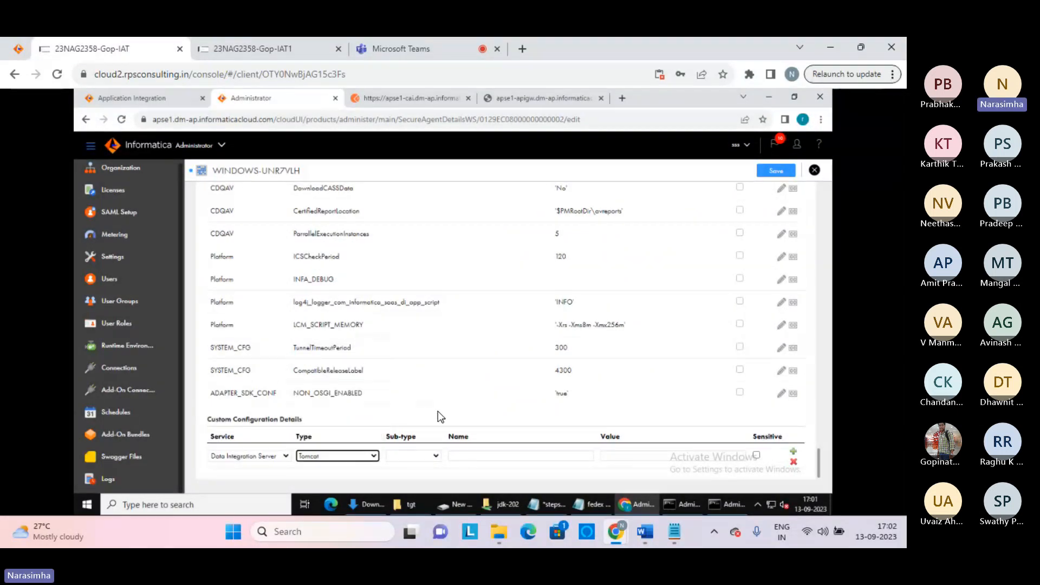
left_click(435, 456)
left_click(435, 456)
Enter Name 'test' and Value '-Xmx1024m', then add another custom configuration row
left_click(488, 456)
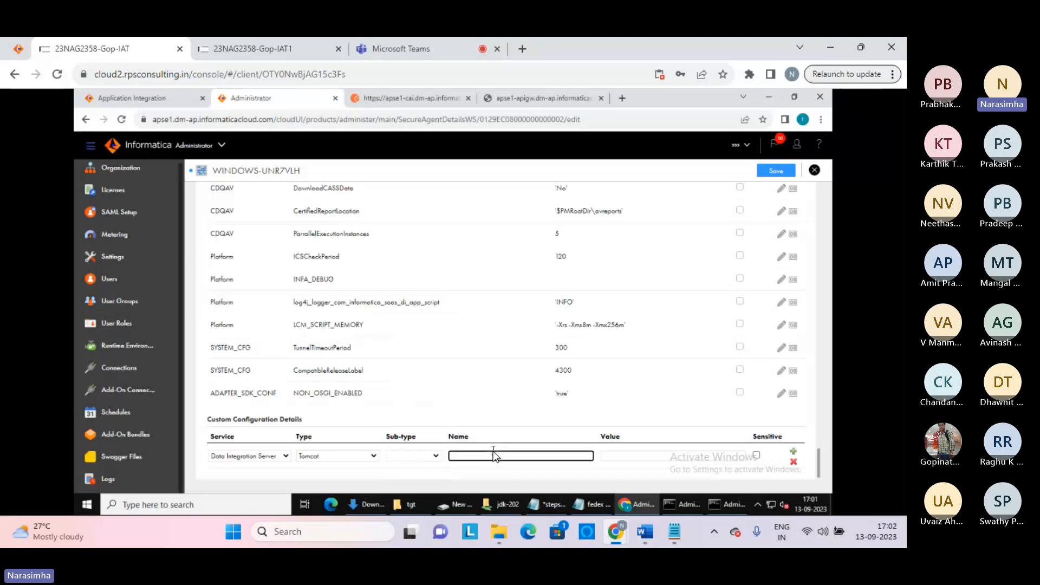
type("test")
left_click(617, 453)
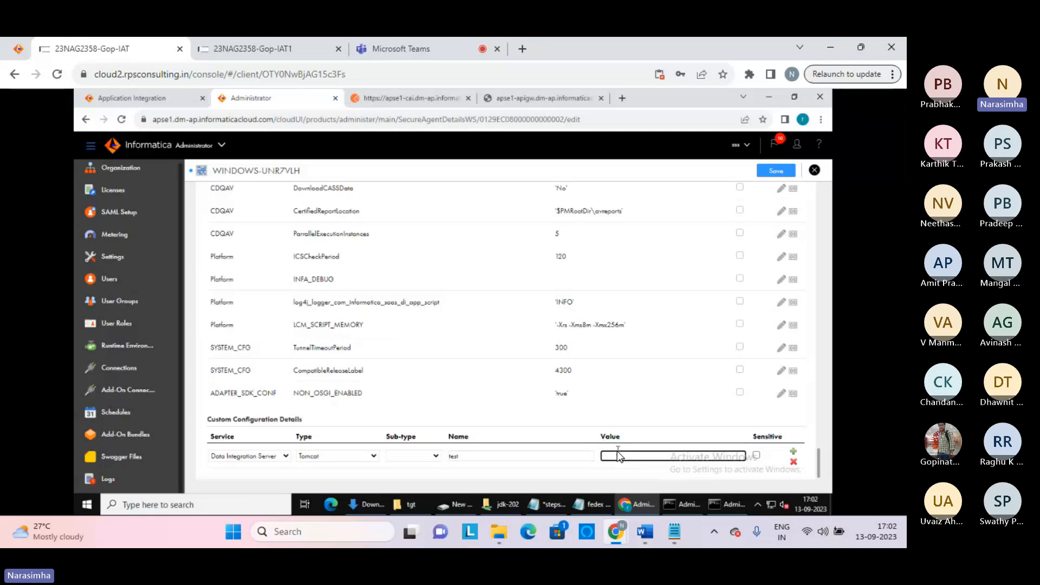
key("Caps_Lock")
type("-X")
key("Caps_Lock")
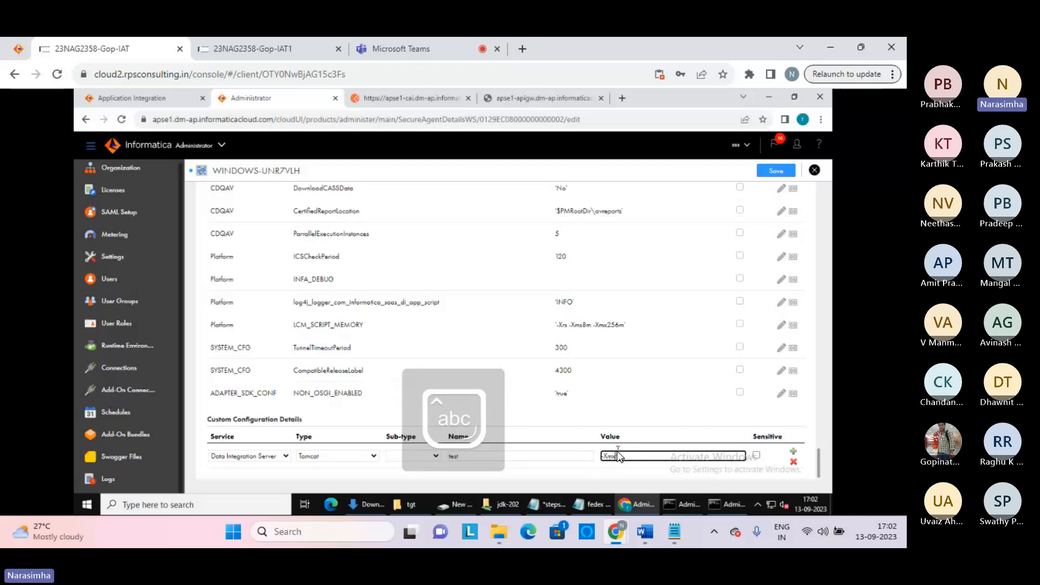
type("mx1024m")
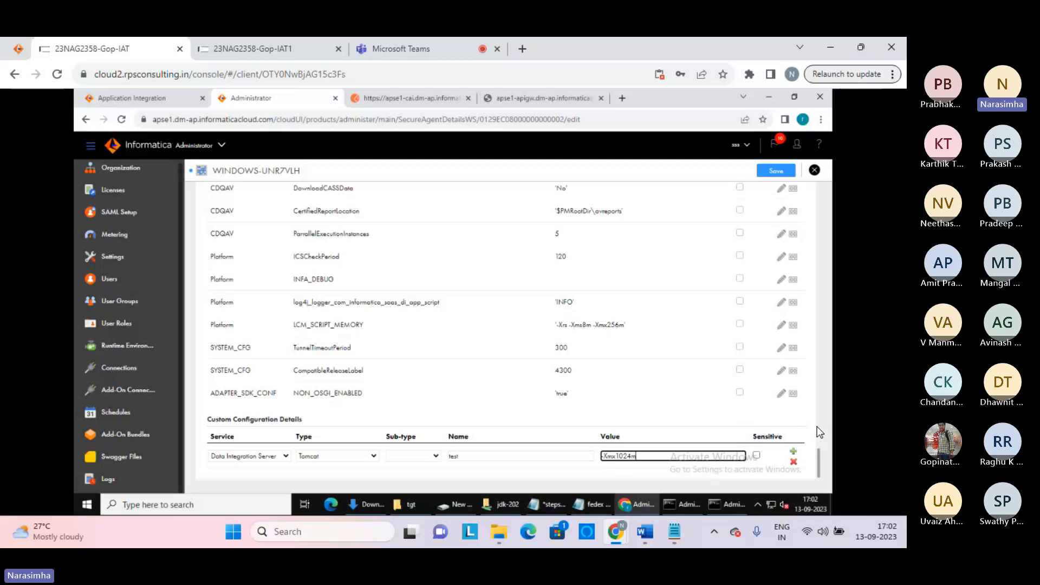
left_click(794, 452)
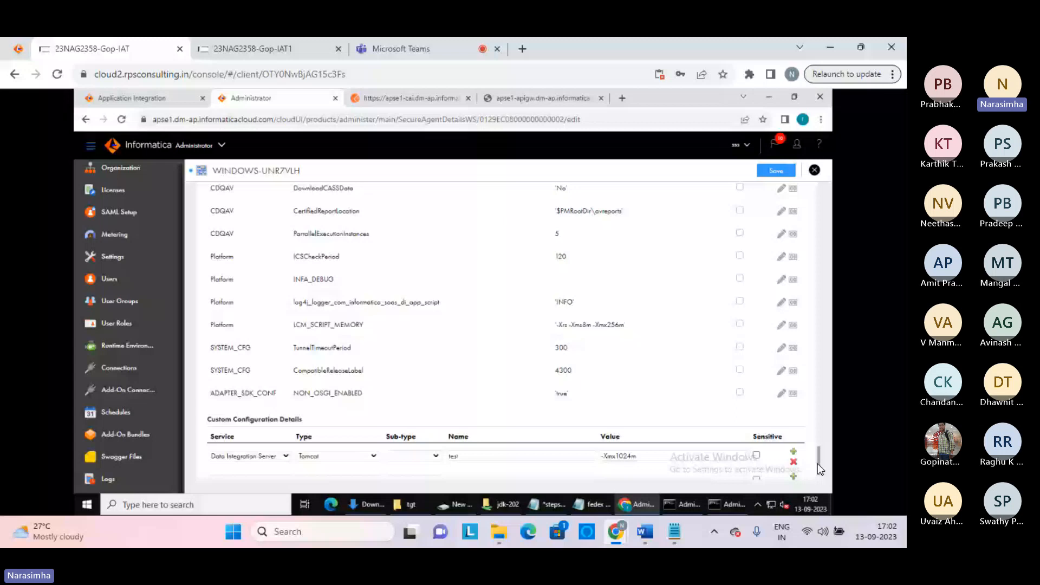
scroll(817, 463, "down", 1)
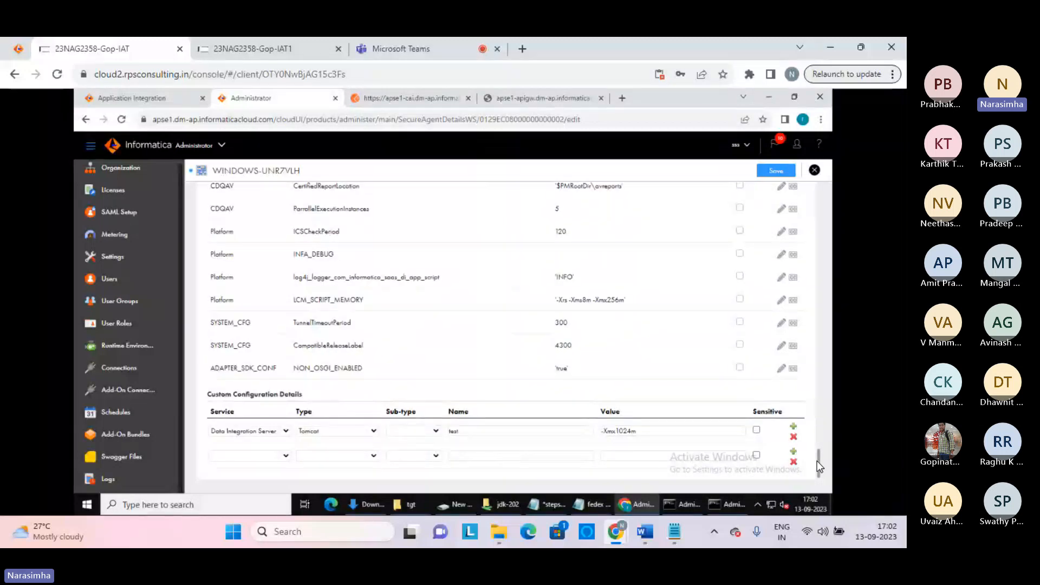
left_click_drag(816, 461, 819, 176)
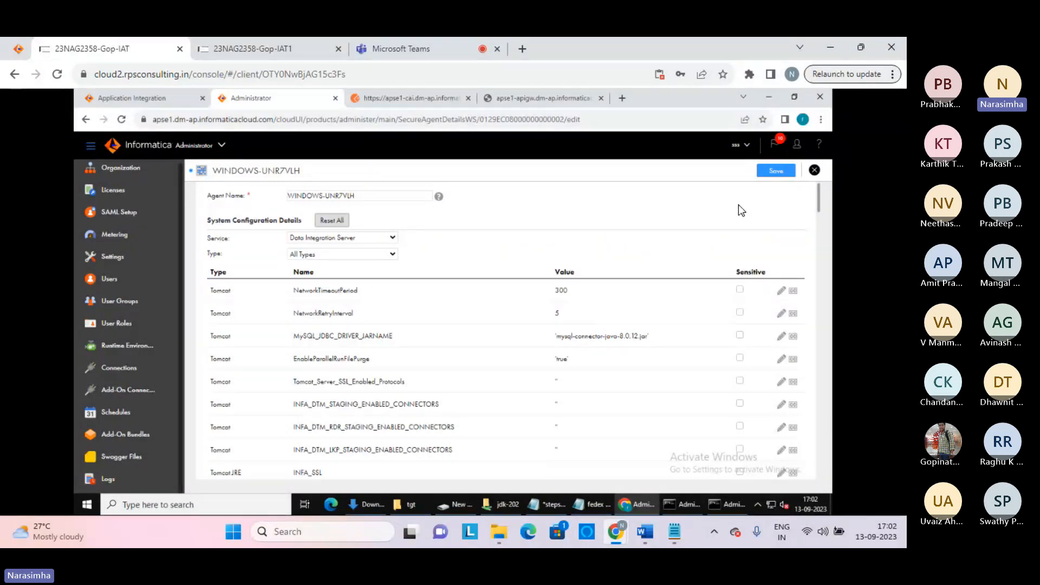
Save the agent's custom setting and close the details to return to Runtime Environments
left_click(776, 171)
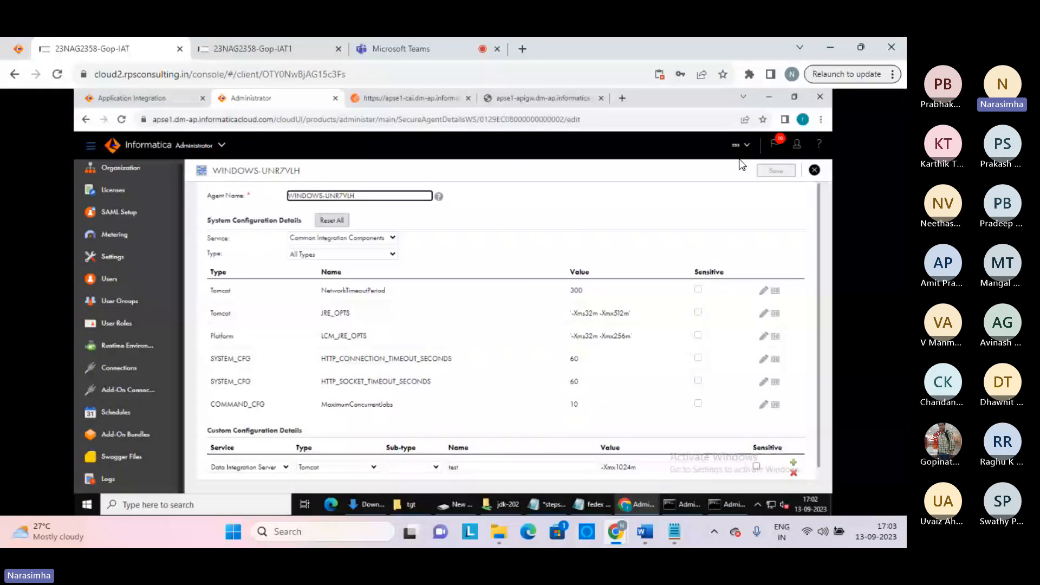
left_click(814, 171)
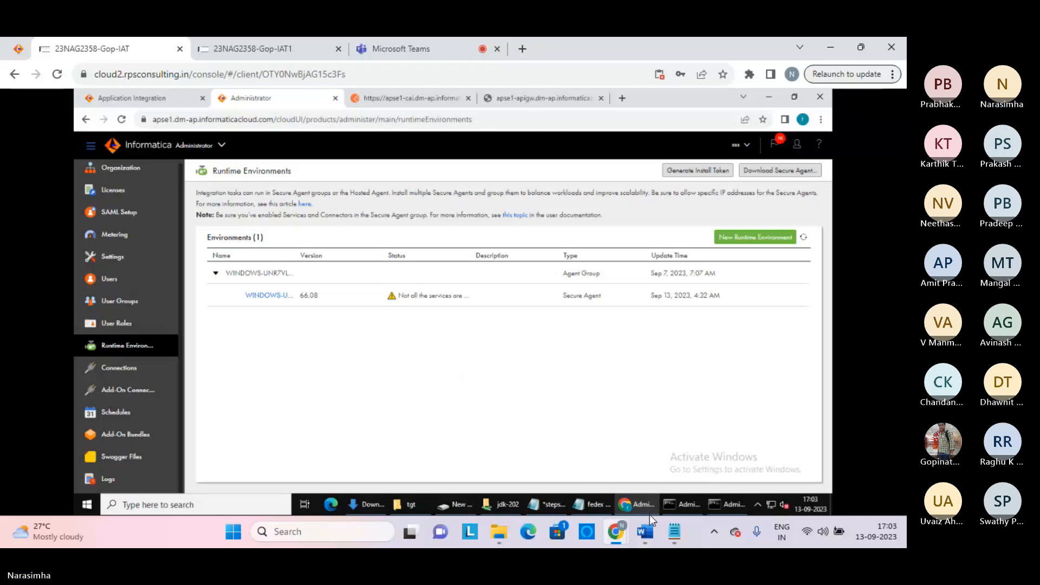
Bring Notepad forward and insert blank lines above the fedex notes
mouse_move(649, 511)
left_click(674, 531)
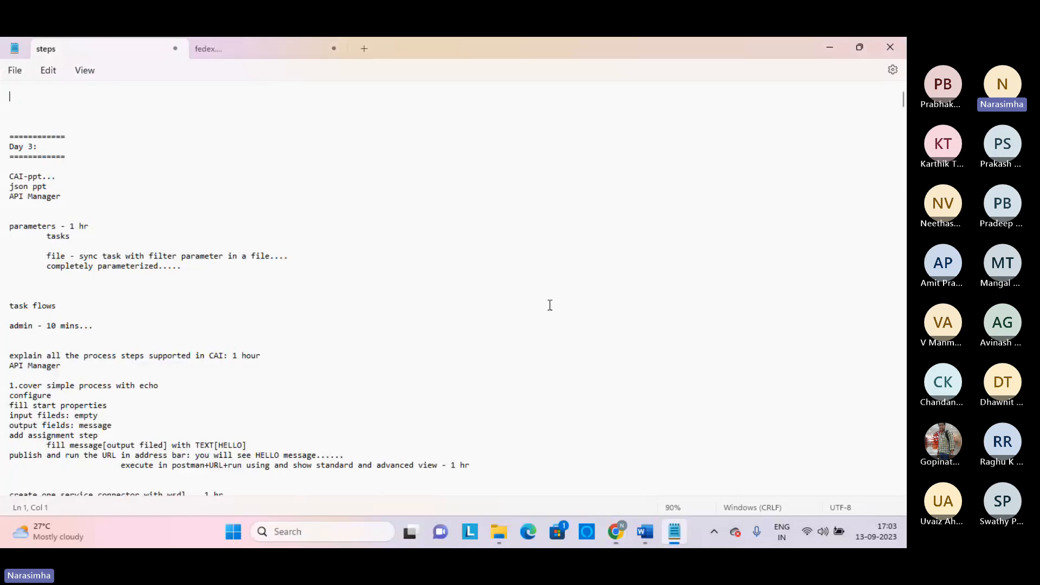
left_click(241, 50)
left_click(142, 133)
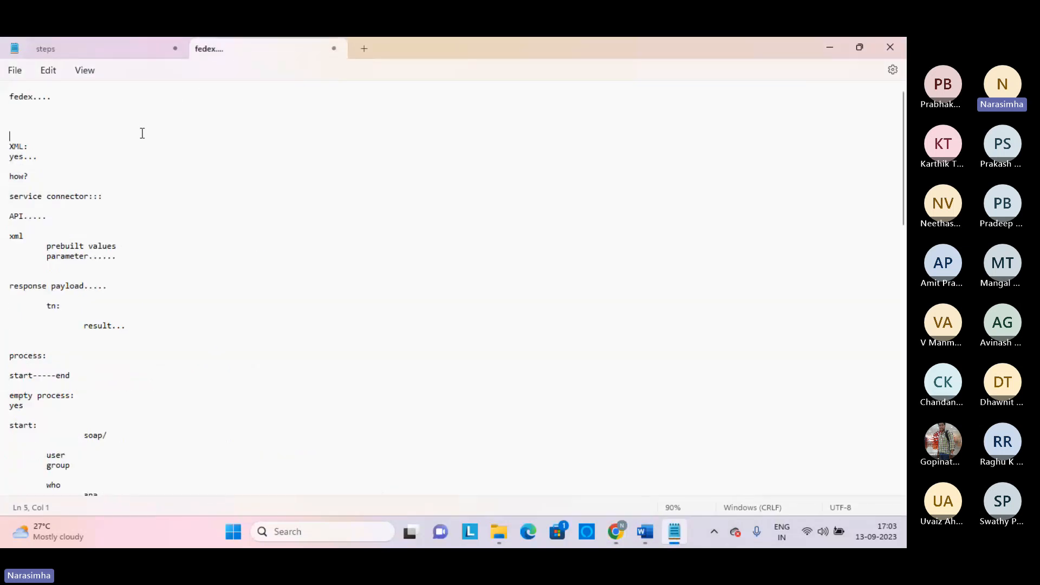
key("ctrl+Home")
key("Return")
key("Return")
key("Return")
key("Return")
key("Return")
key("Up")
key("Up")
key("Up")
key("Up")
key("Up")
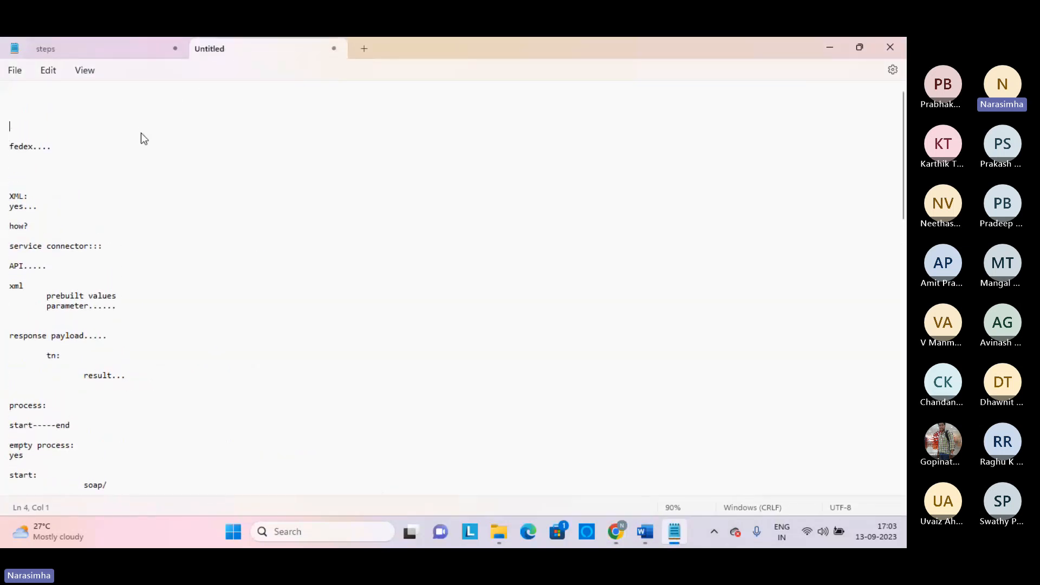
Type the heading 'recall arch:' followed by layer lines c, as, s and d/m
key("Return")
key("Up")
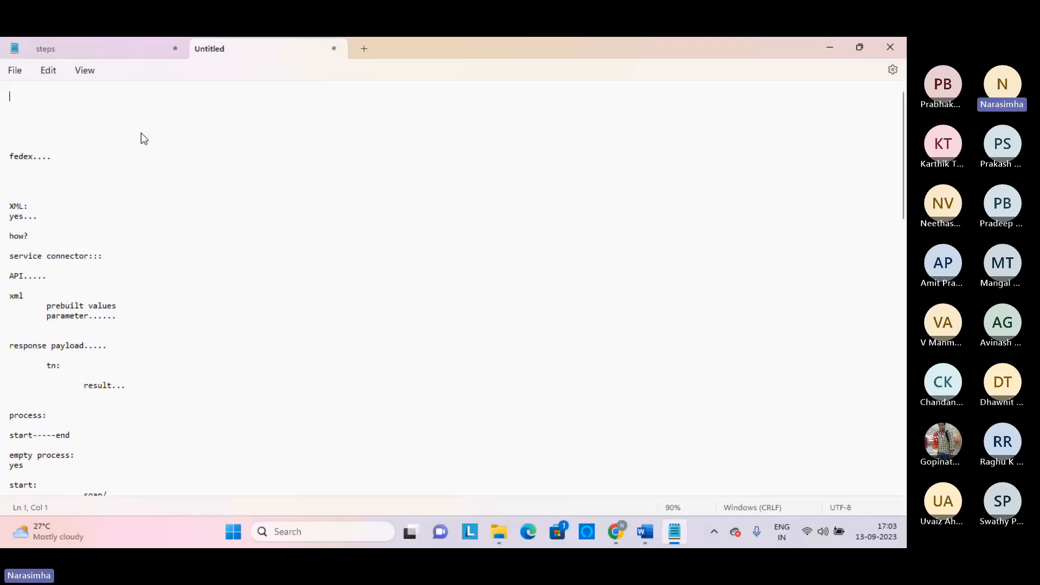
type("recall arch:")
key("Return")
key("Return")
key("Return")
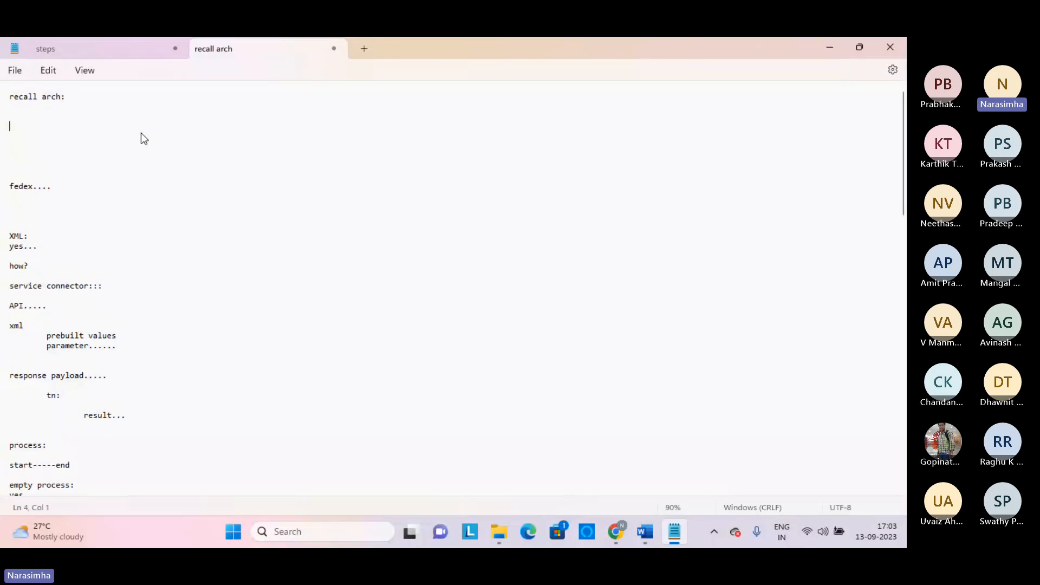
type("c")
key("Return")
key("Return")
key("Return")
key("Return")
type("as")
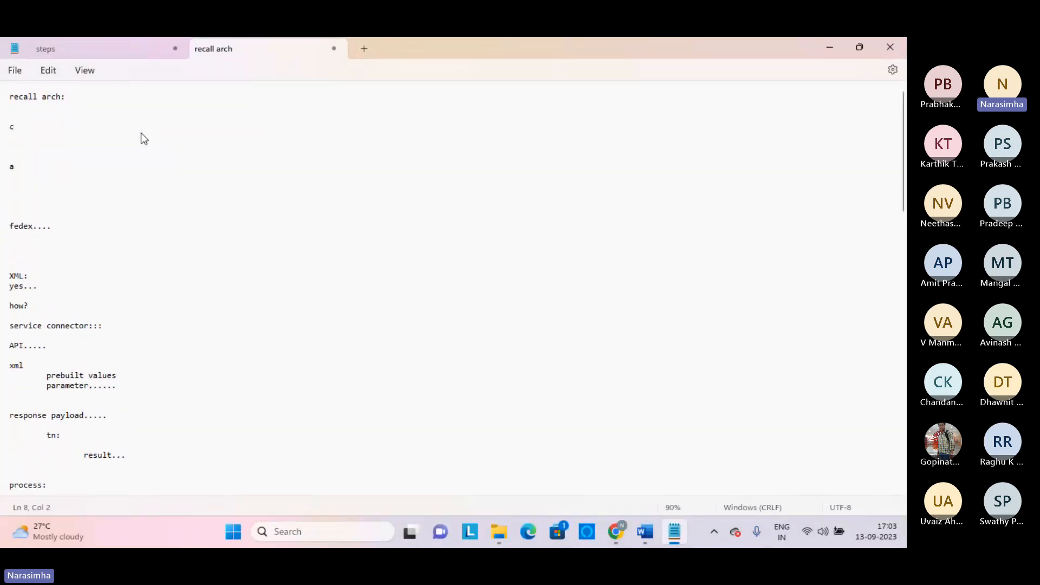
key("Return")
key("Return")
key("Return")
key("Return")
type("s")
key("Return")
key("Return")
key("Return")
key("Return")
type("d/m")
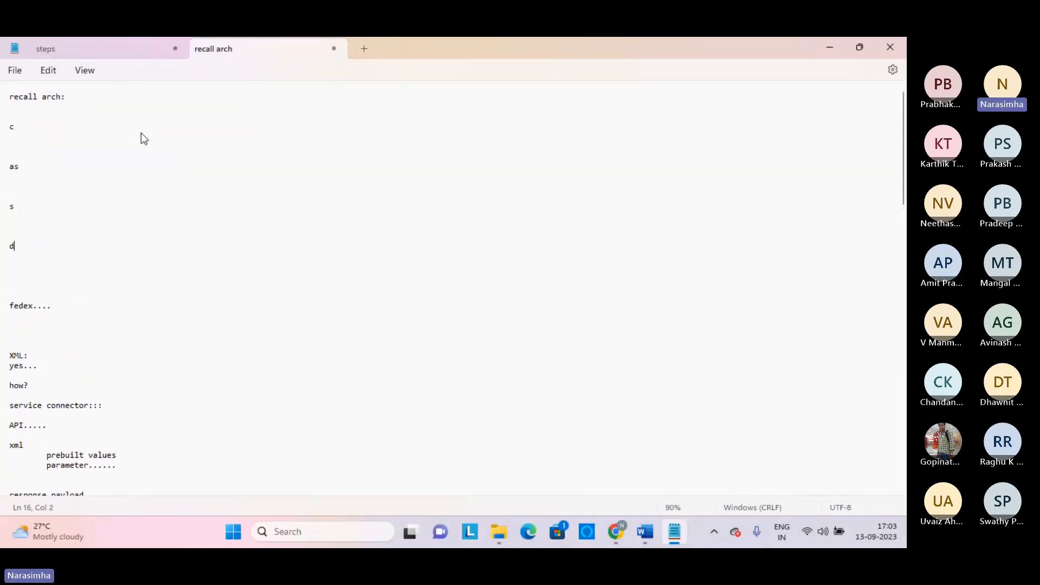
key("Return")
key("Return")
key("Return")
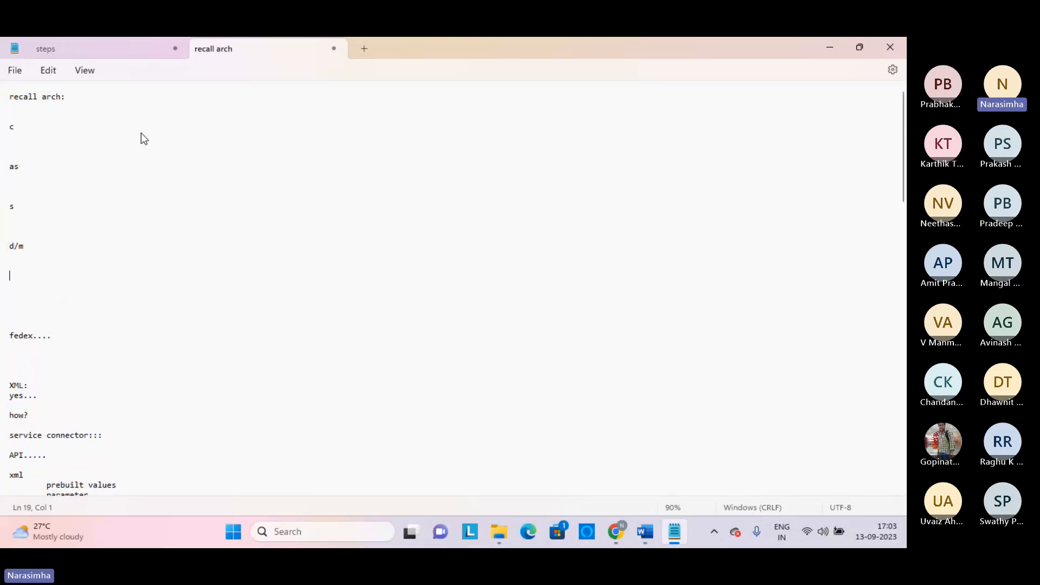
Add indented entries GUI under c, tomcat log under as, and dis under s
key("Up")
key("Up")
key("Up")
key("Up")
key("Up")
key("Up")
key("Up")
key("Up")
key("Up")
key("Up")
key("Up")
key("Up")
key("Up")
key("Up")
key("Caps_Lock")
type("GUI")
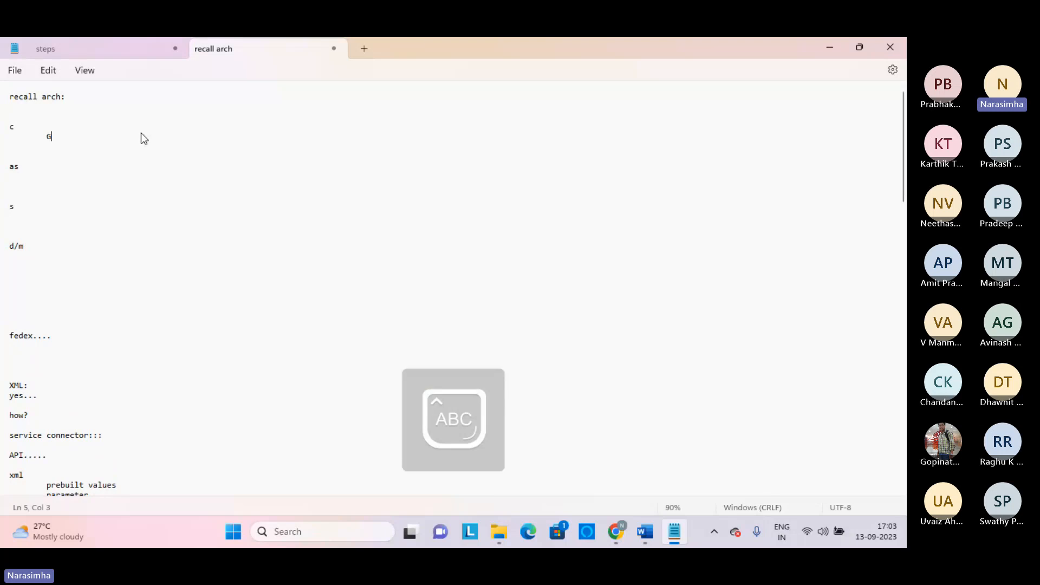
key("Down")
key("Down")
key("Down")
key("Down")
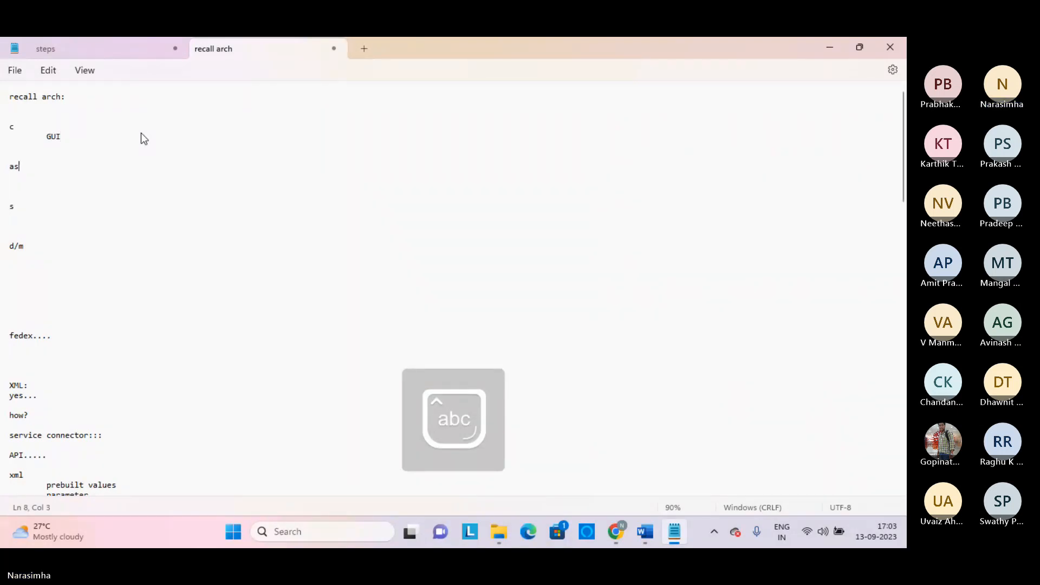
key("Tab")
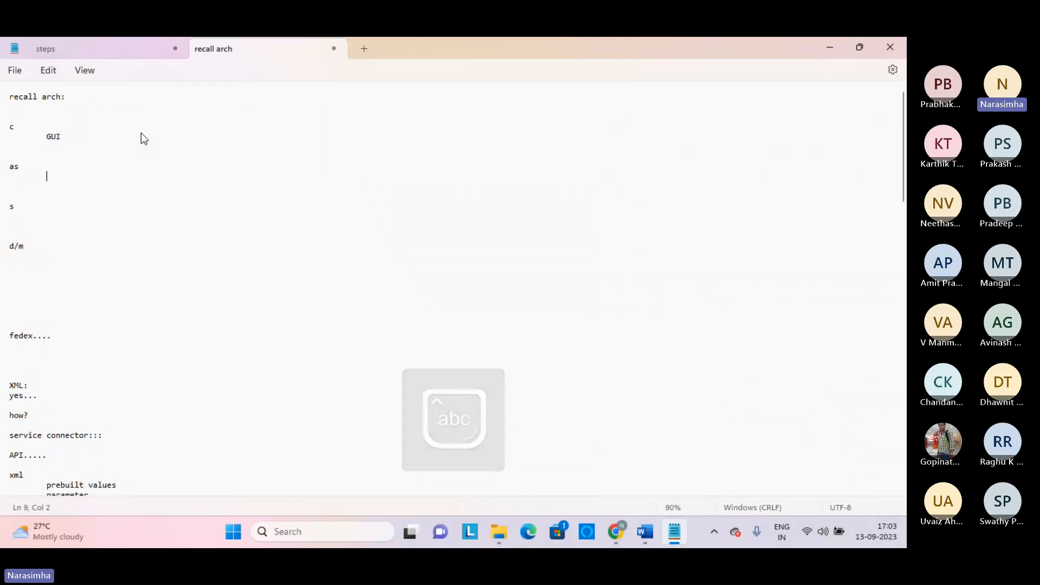
type("tomcat")
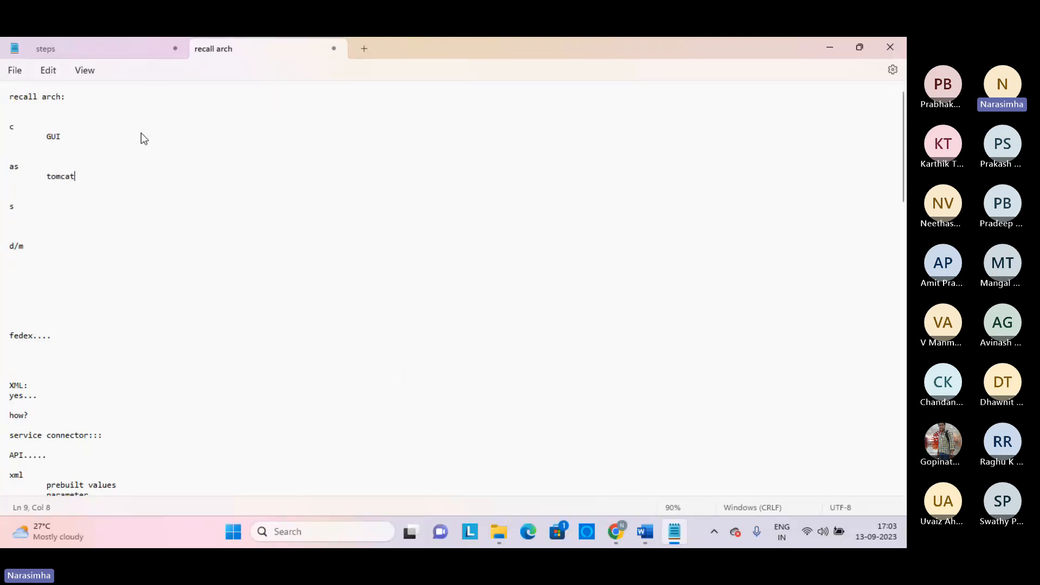
type(" log")
key("Down")
key("Down")
key("Down")
key("Down")
key("Tab")
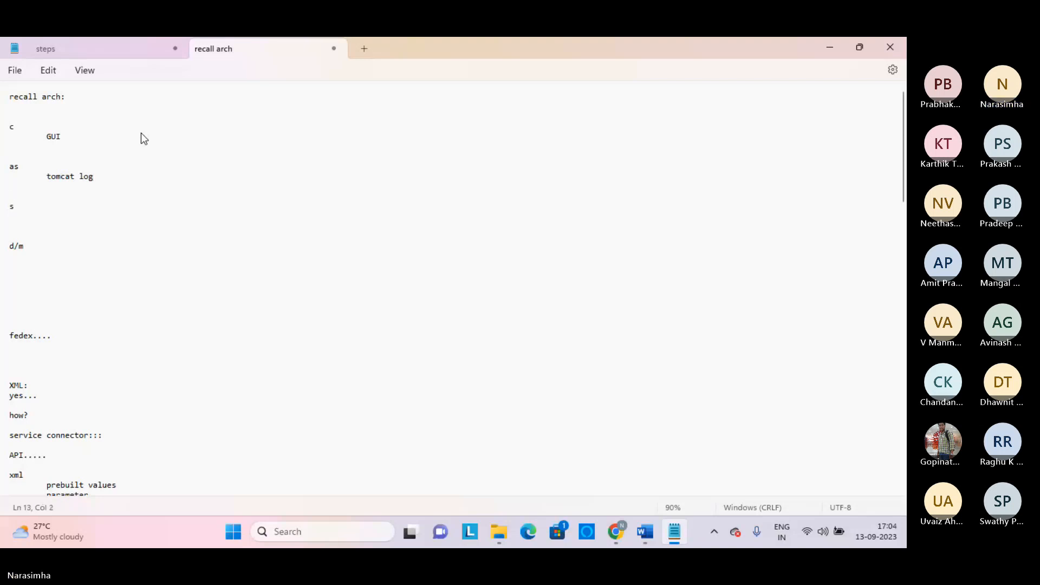
type("dis")
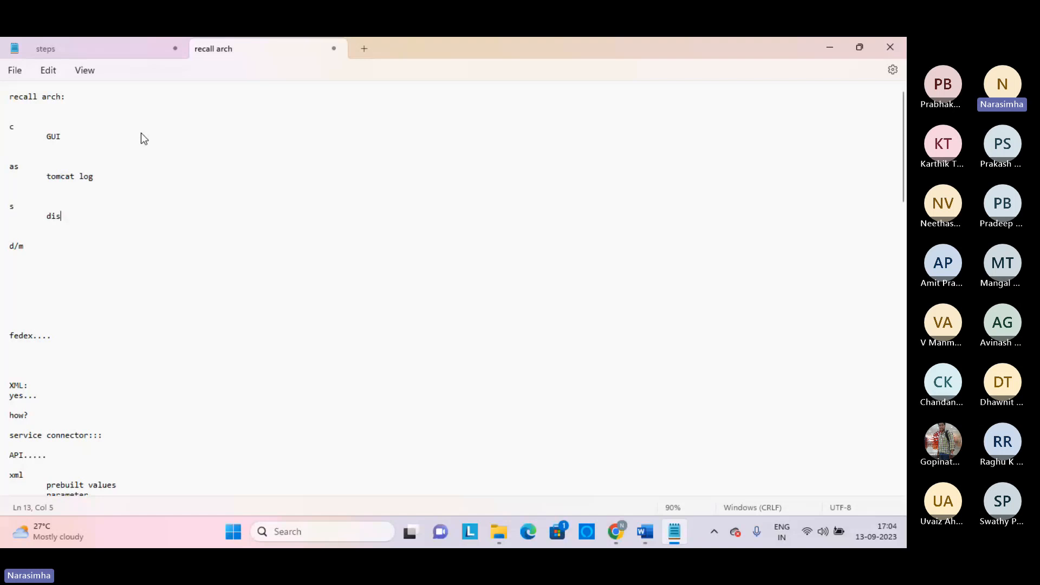
Add an indented 'process server' line under dis
key("Return")
key("Return")
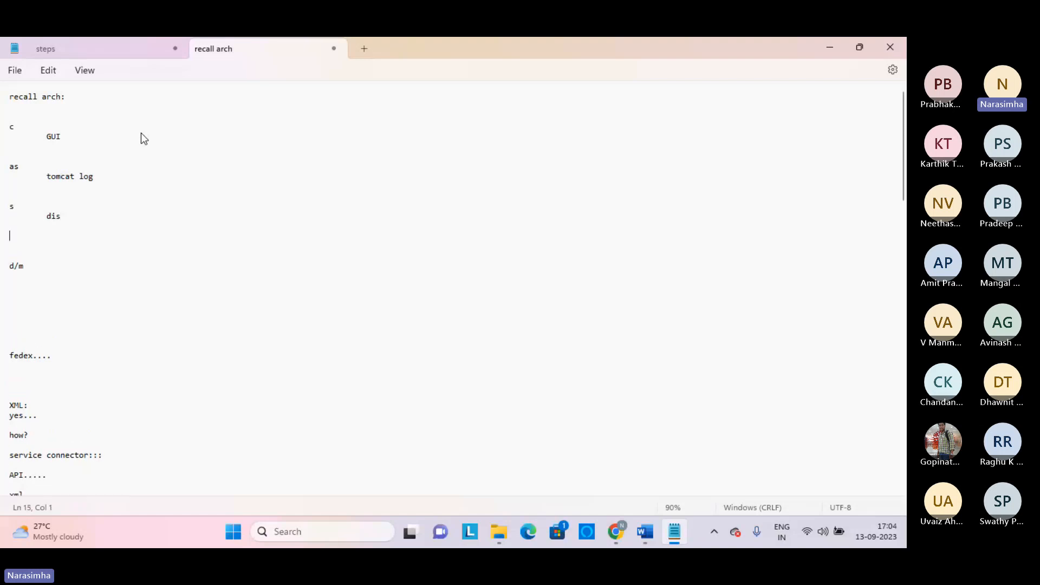
key("Tab")
type("process server")
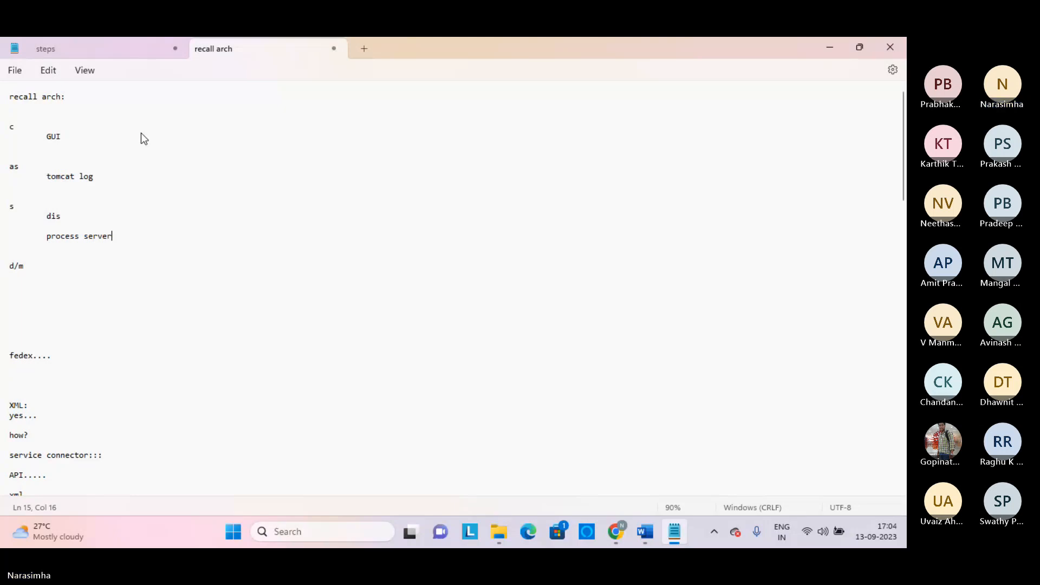
Add indented 'db' and 'file...' lines under d/m and tidy the blank lines
key("Down")
key("Down")
key("Down")
key("Down")
key("Down")
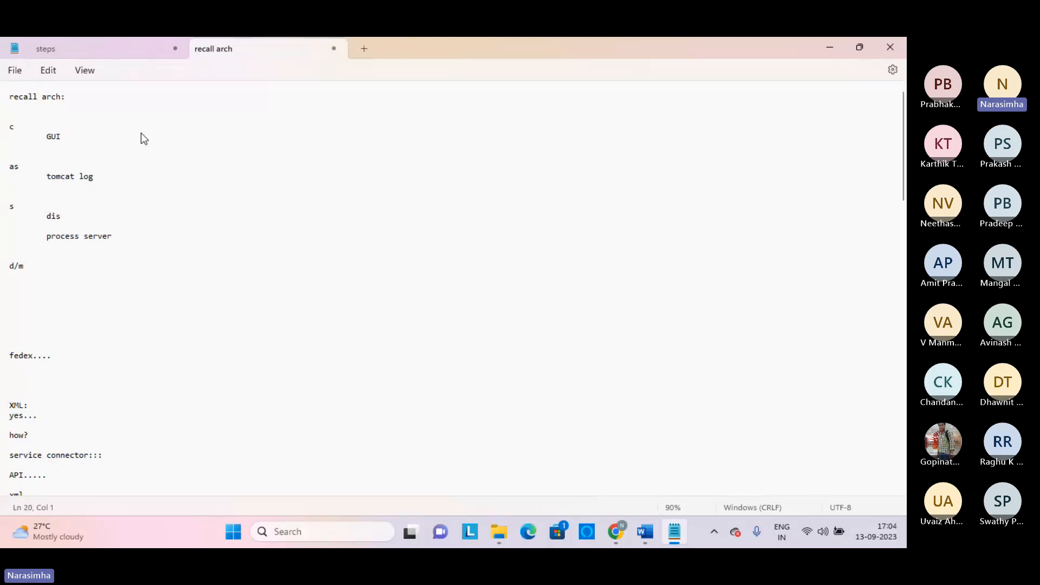
key("Up")
key("Return")
key("Tab")
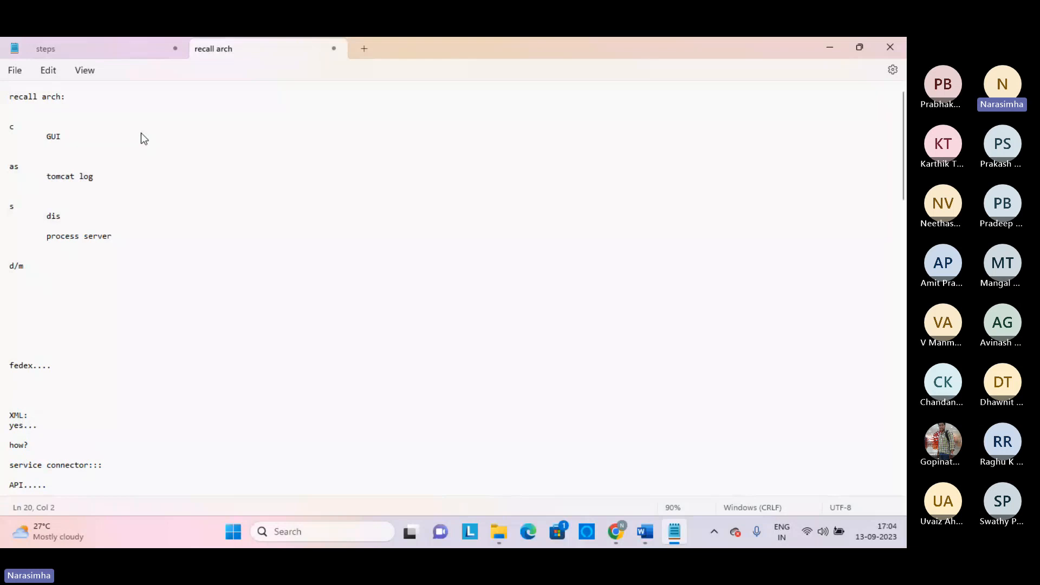
type("db")
key("Return")
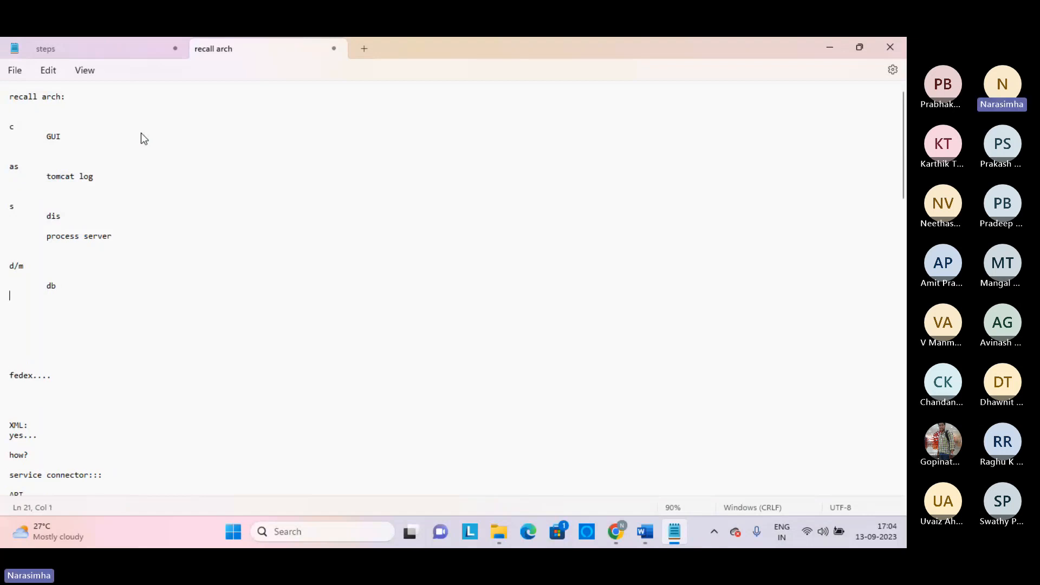
key("Tab")
type("file...")
key("Return")
key("Delete")
key("Delete")
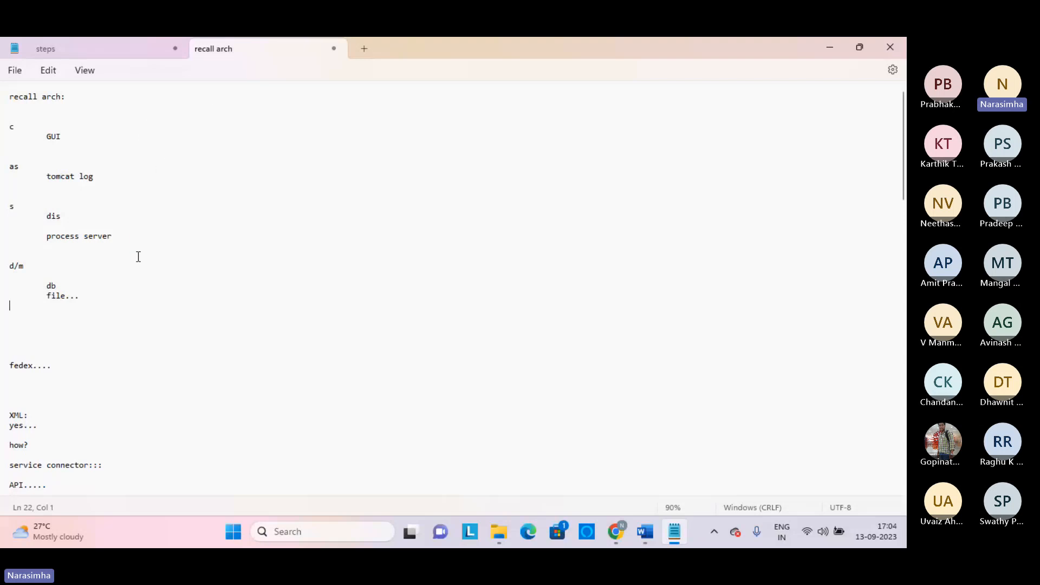
key("Return")
key("Return")
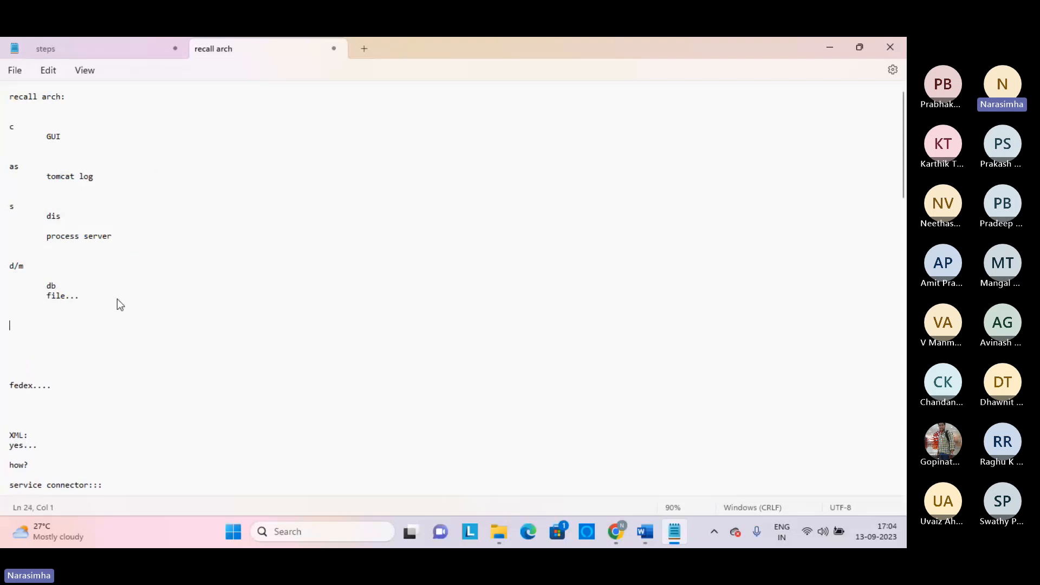
key("BackSpace")
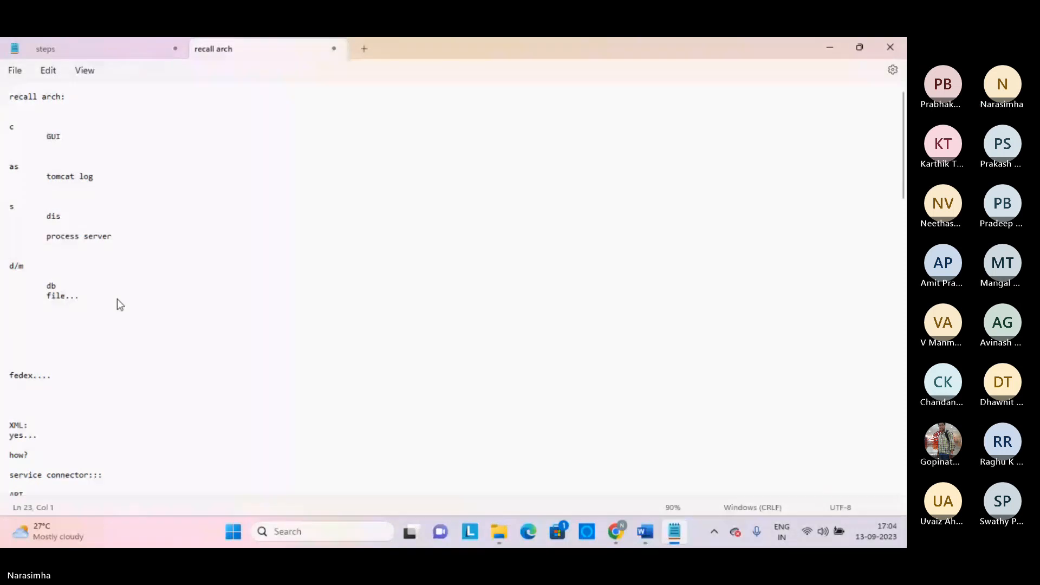
Highlight the tomcat log, dis and d/m lines to review the notes
triple_click(59, 179)
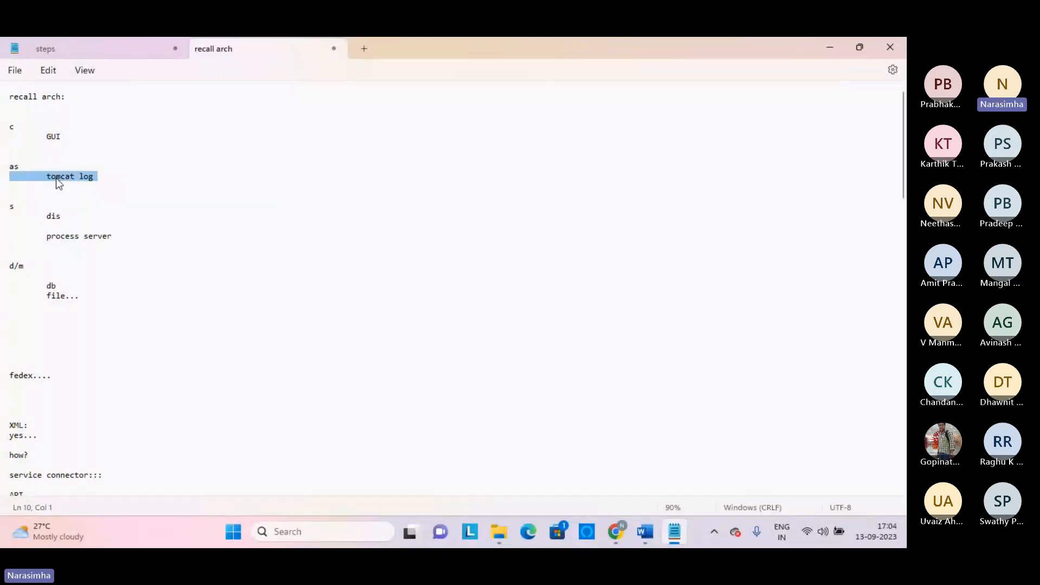
triple_click(56, 216)
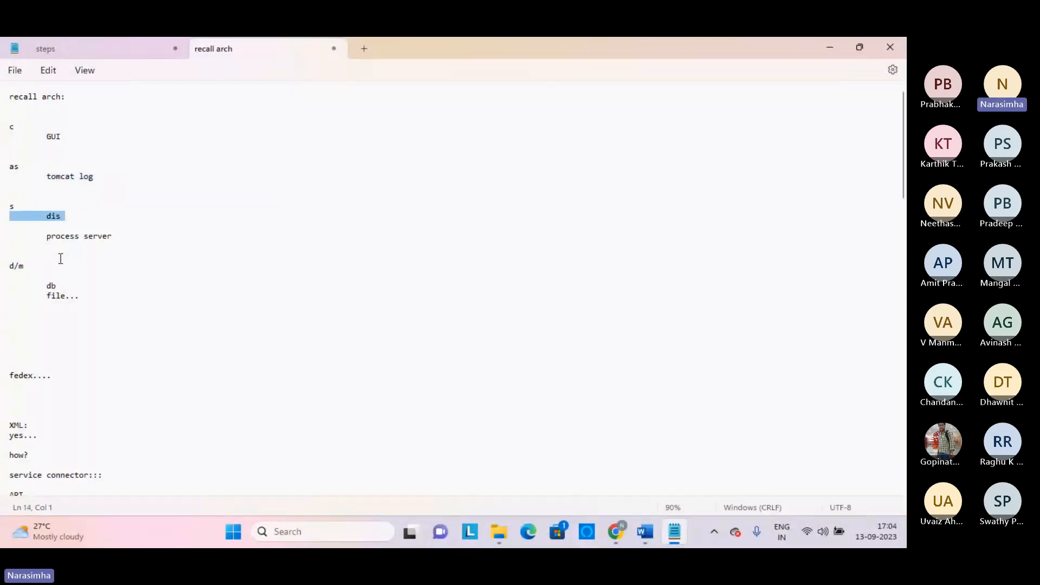
triple_click(60, 267)
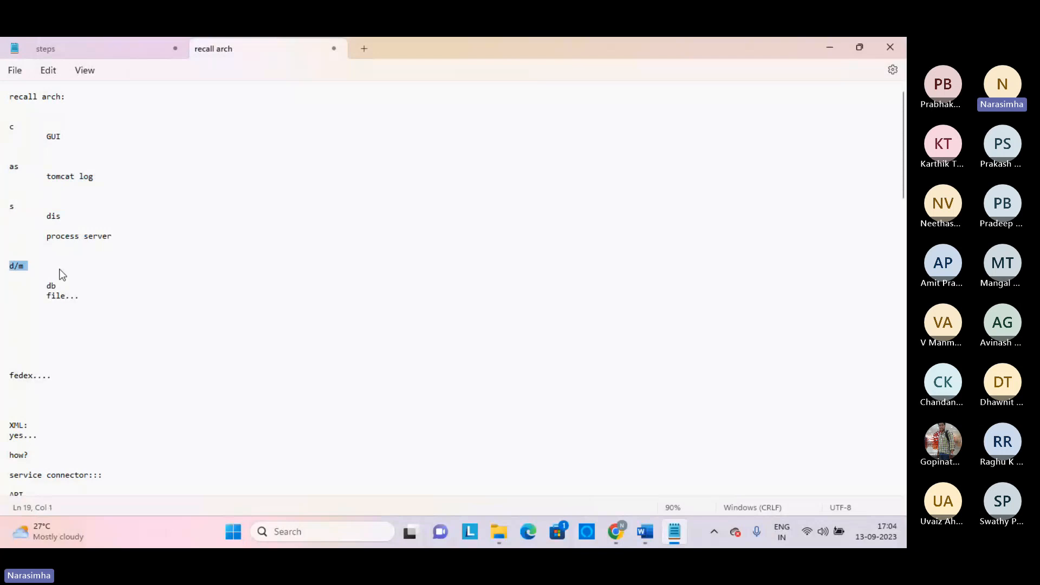
left_click(72, 331)
On the remote desktop, bring the tgt folder window forward and open the Windows (C:) drive
left_click(623, 531)
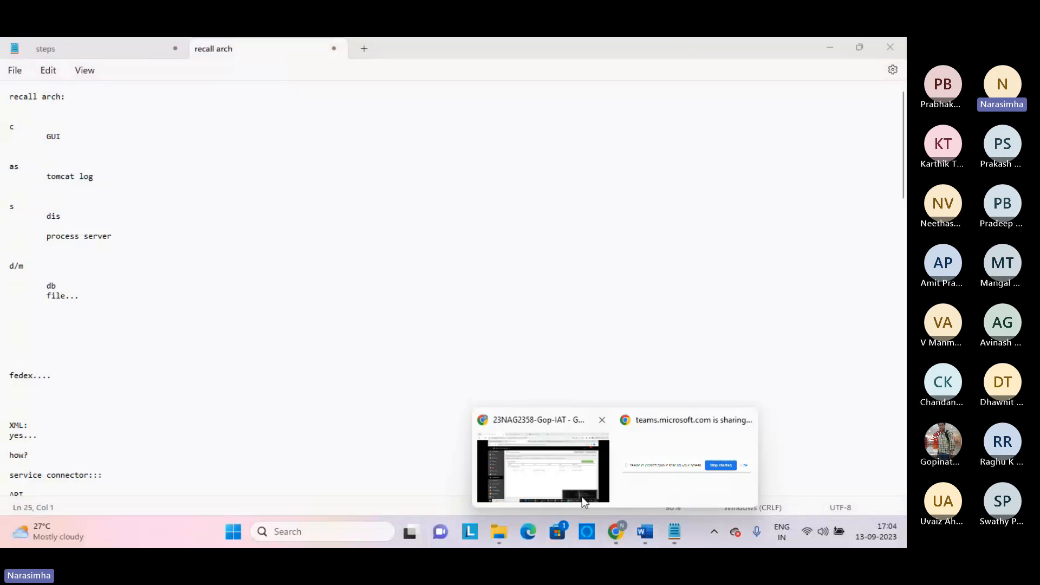
left_click(547, 479)
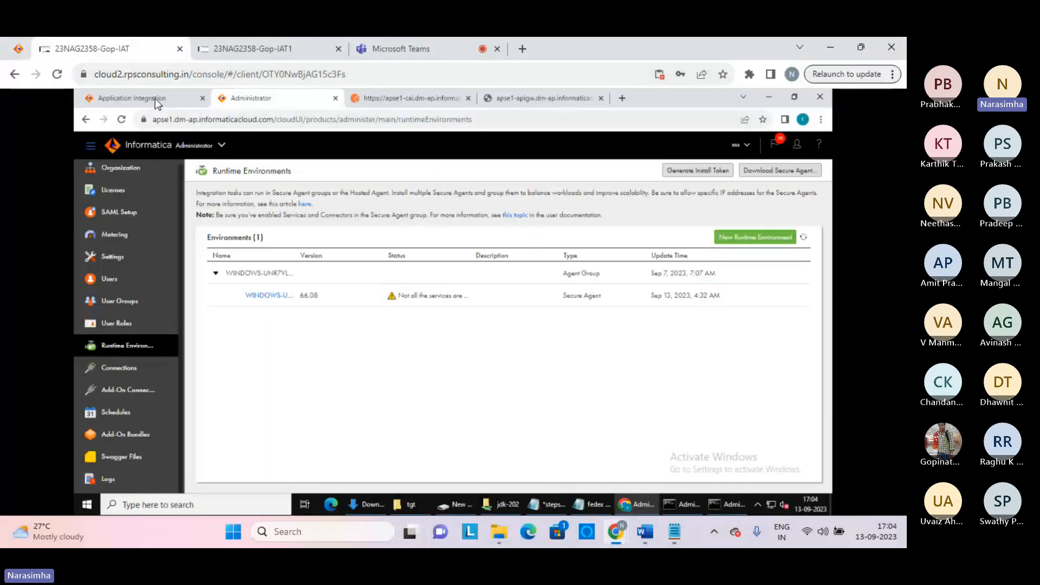
left_click(141, 94)
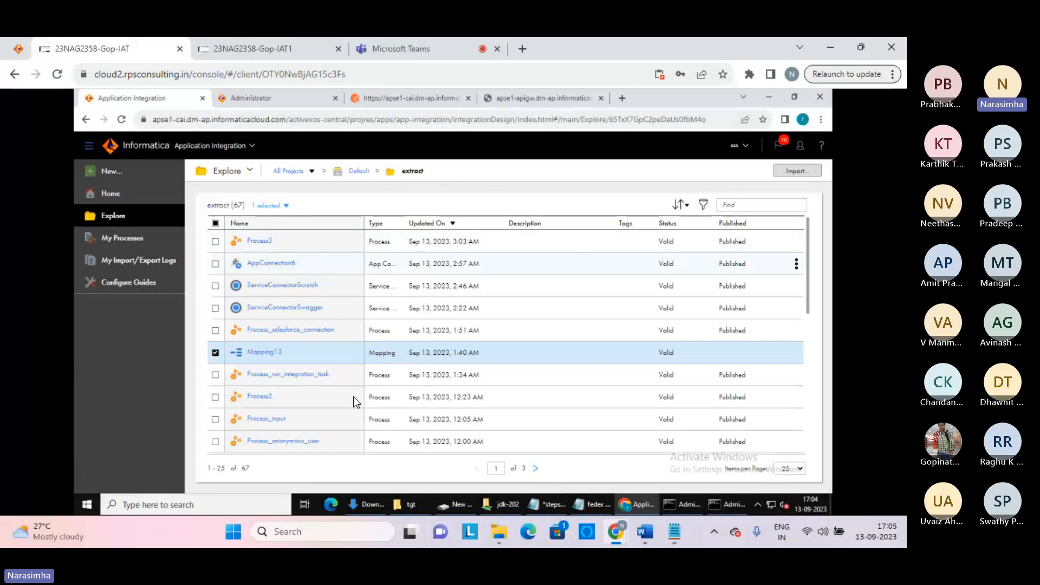
left_click(417, 506)
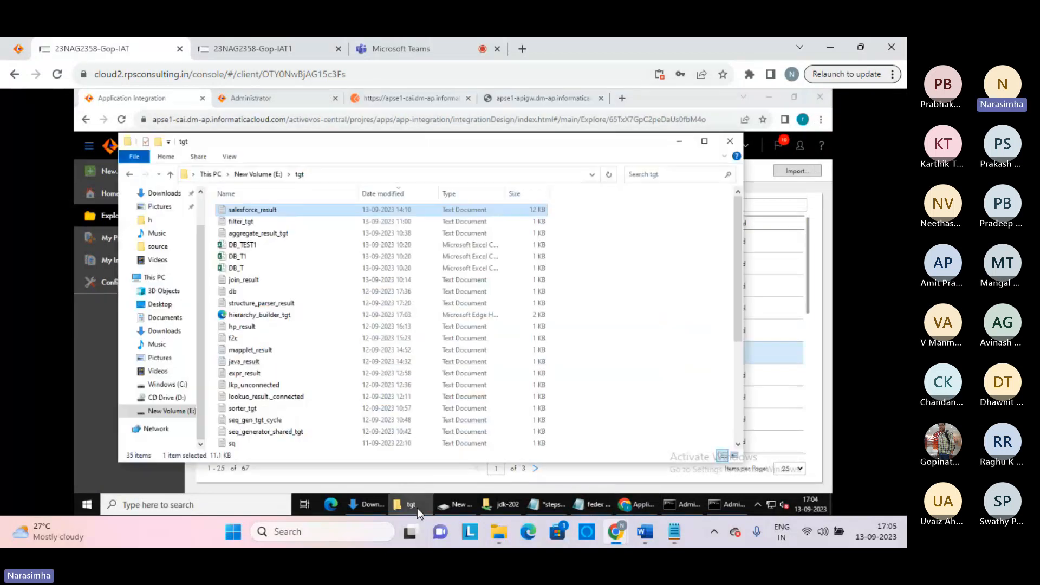
left_click(169, 385)
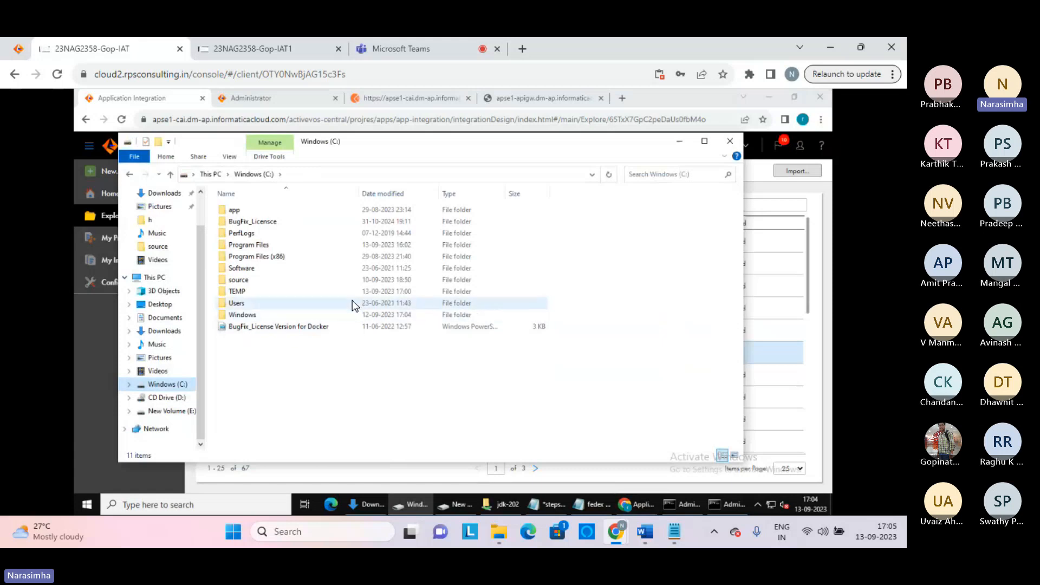
left_click(418, 48)
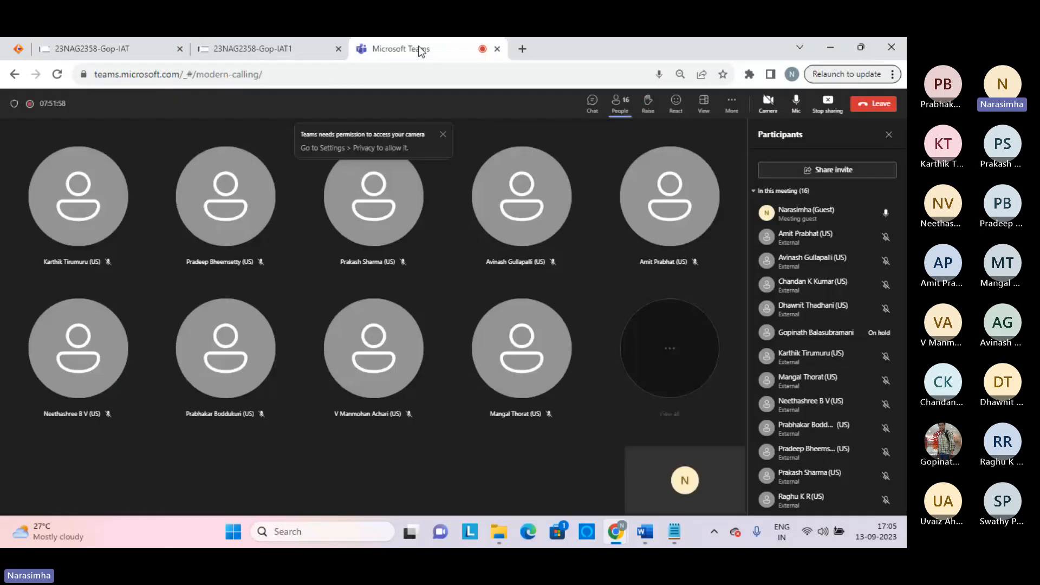
left_click(114, 47)
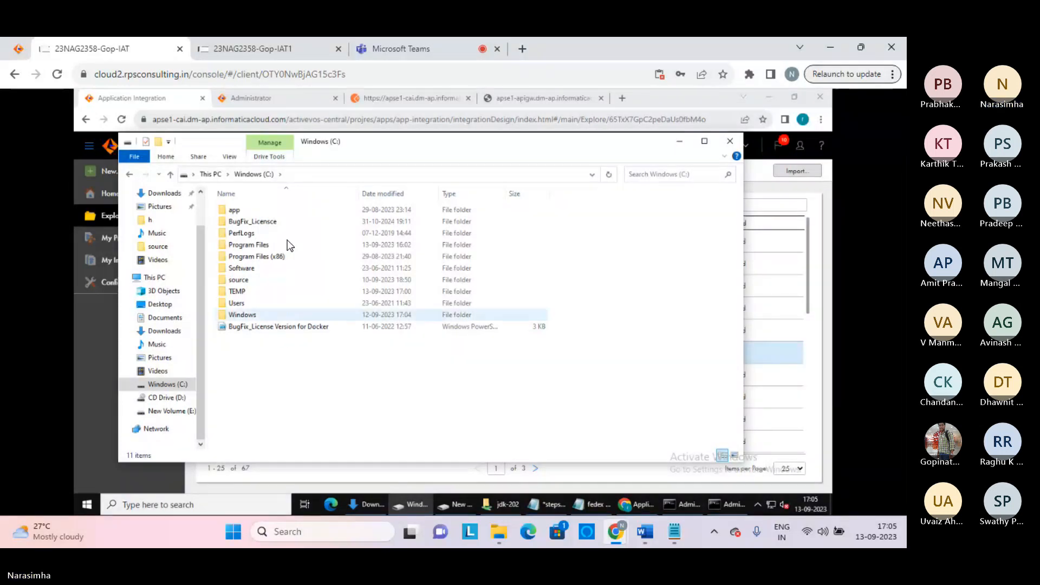
Browse Program Files > Informatica Cloud Secure Agent1 > apps > Data_Integration_Server > logs > tomcat and open tomcat_66.0.1.1
mouse_move(302, 234)
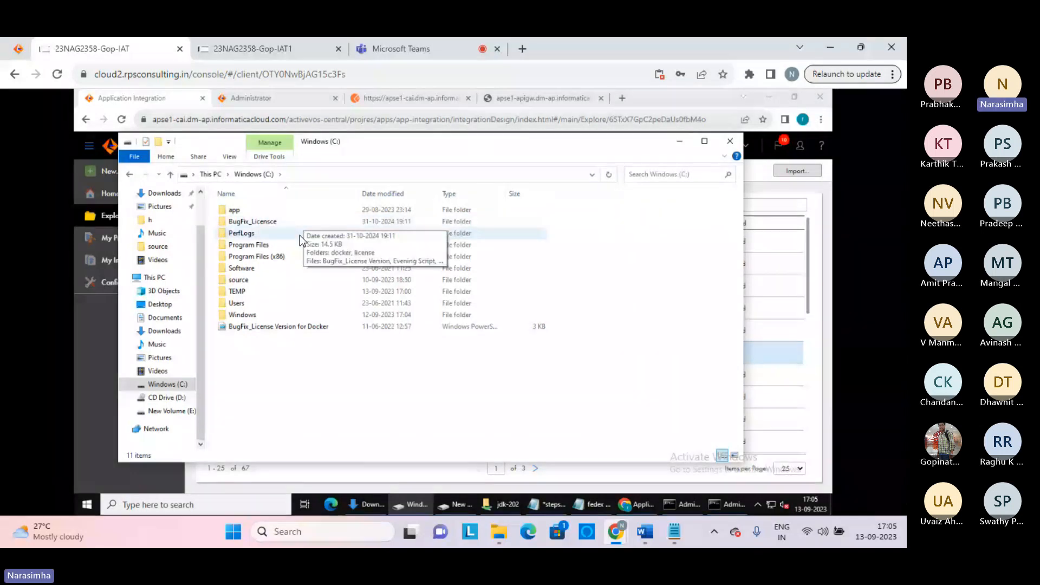
double_click(256, 245)
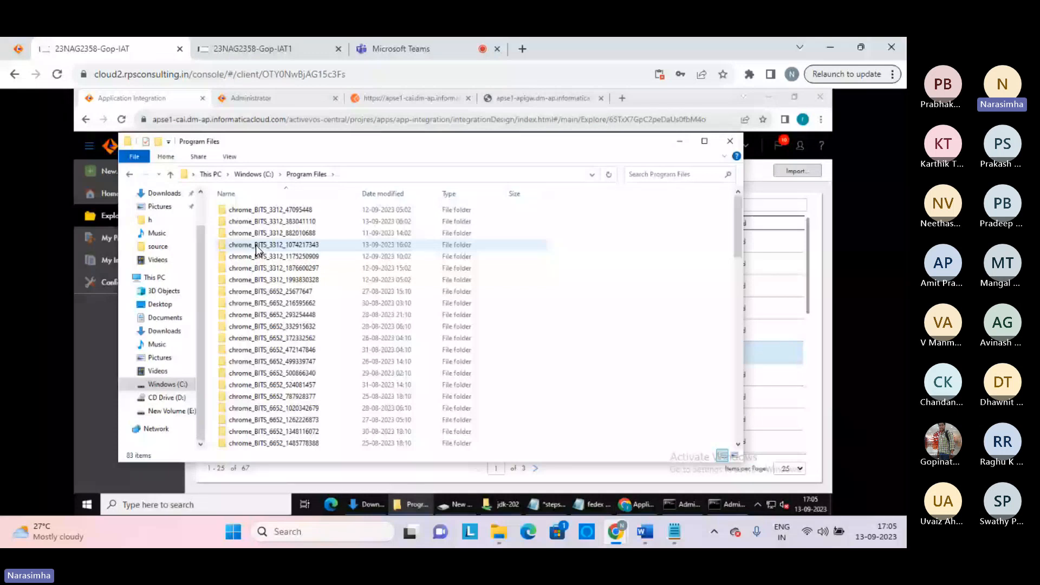
scroll(255, 245, "down", 10)
double_click(282, 251)
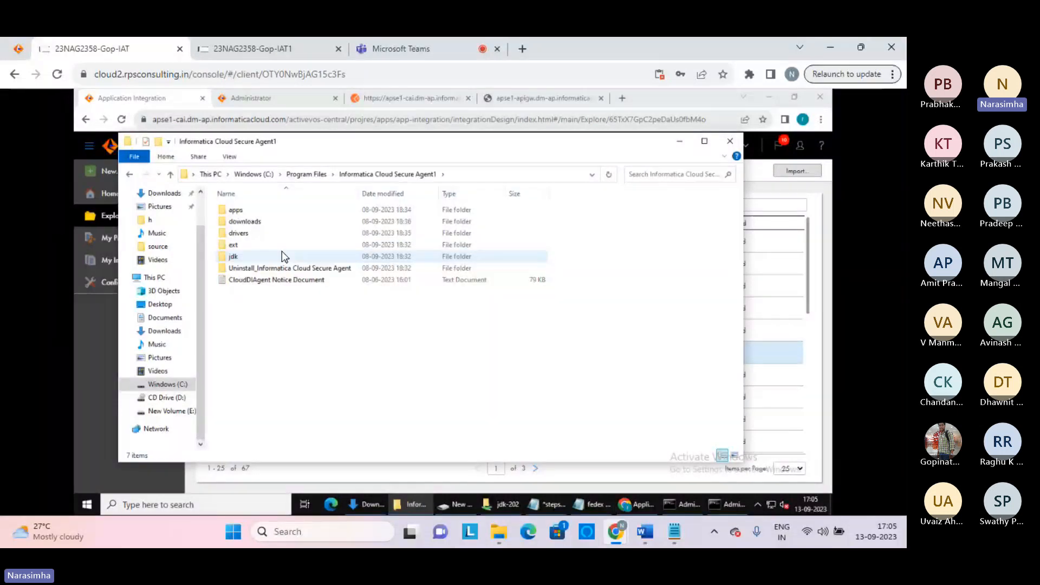
left_click(235, 210)
double_click(236, 211)
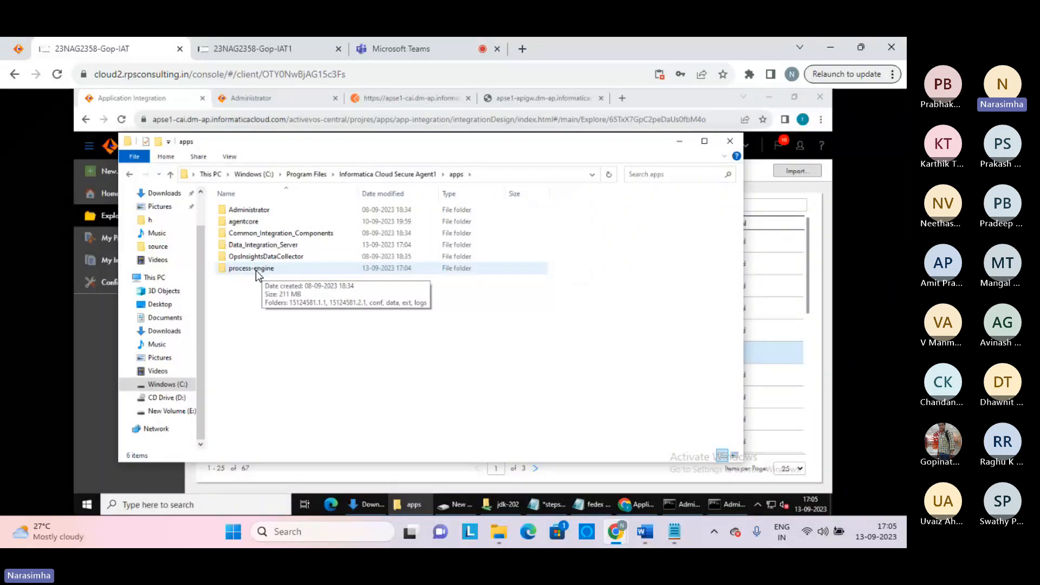
left_click(266, 246)
double_click(267, 246)
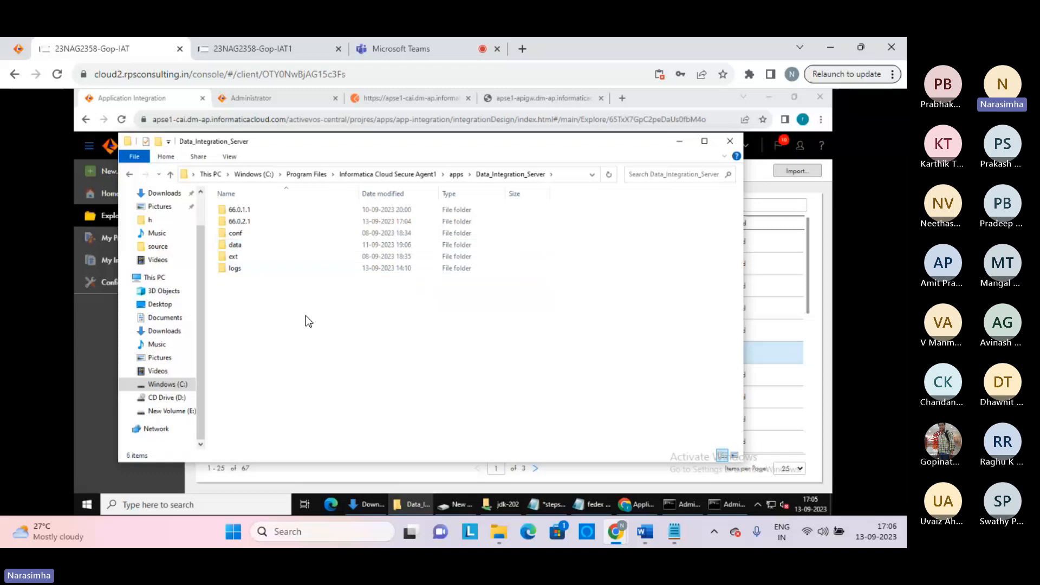
double_click(235, 268)
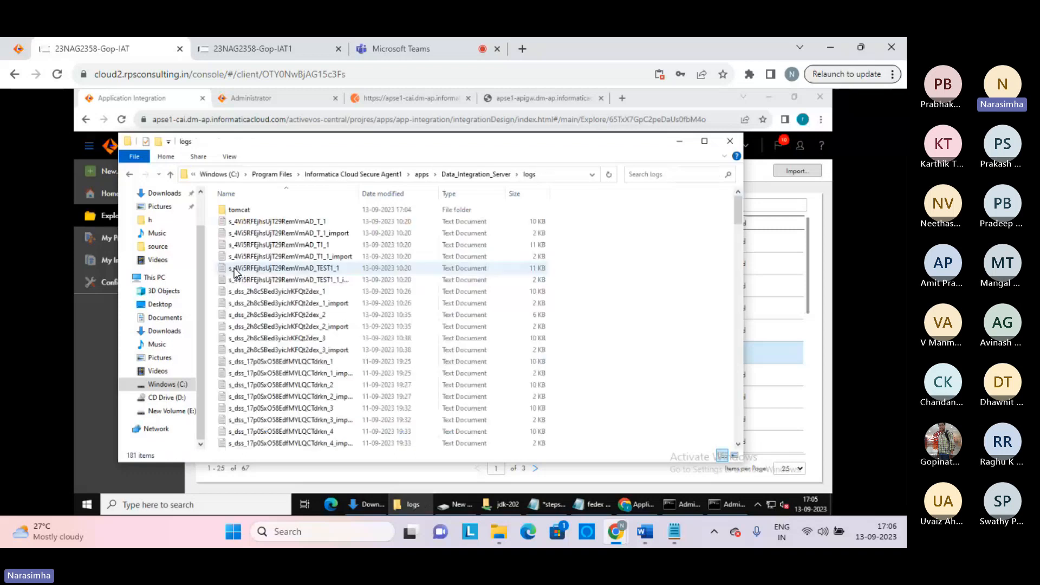
double_click(237, 210)
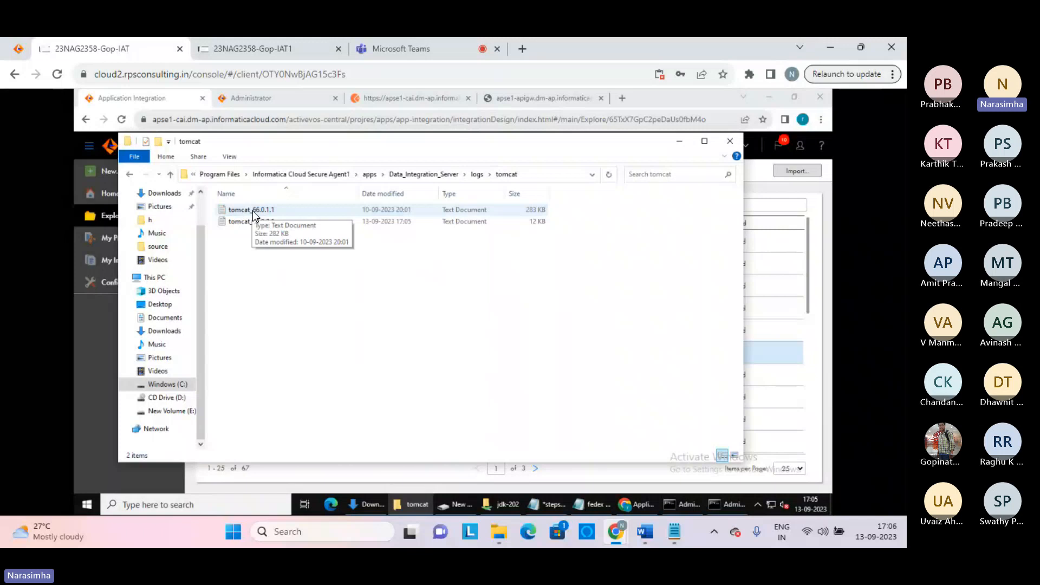
double_click(253, 211)
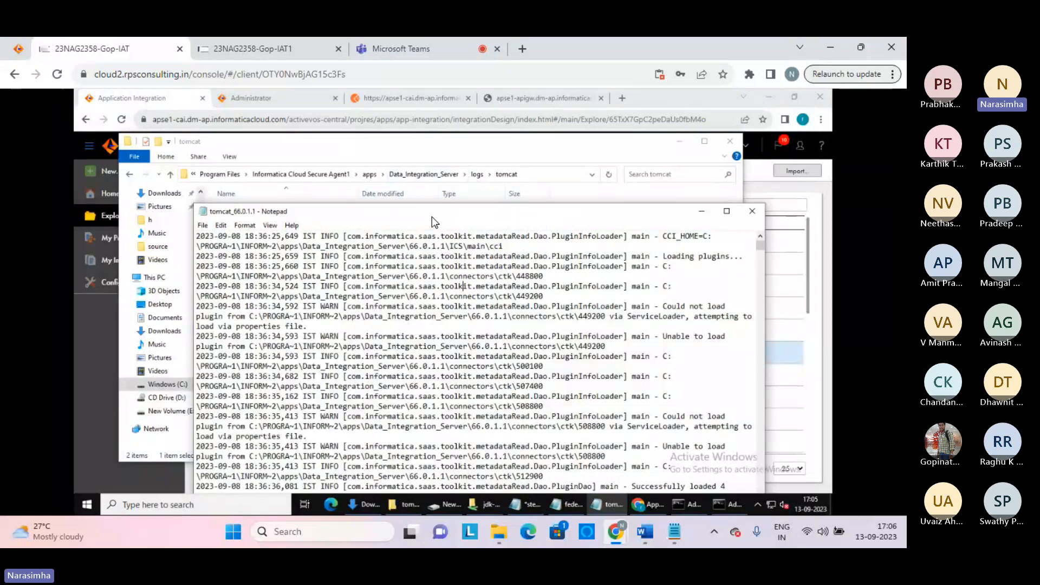
Maximize the tomcat log, find the pmdtm 'Executing :' entry and select the command through import.log
left_click_drag(431, 216, 398, 157)
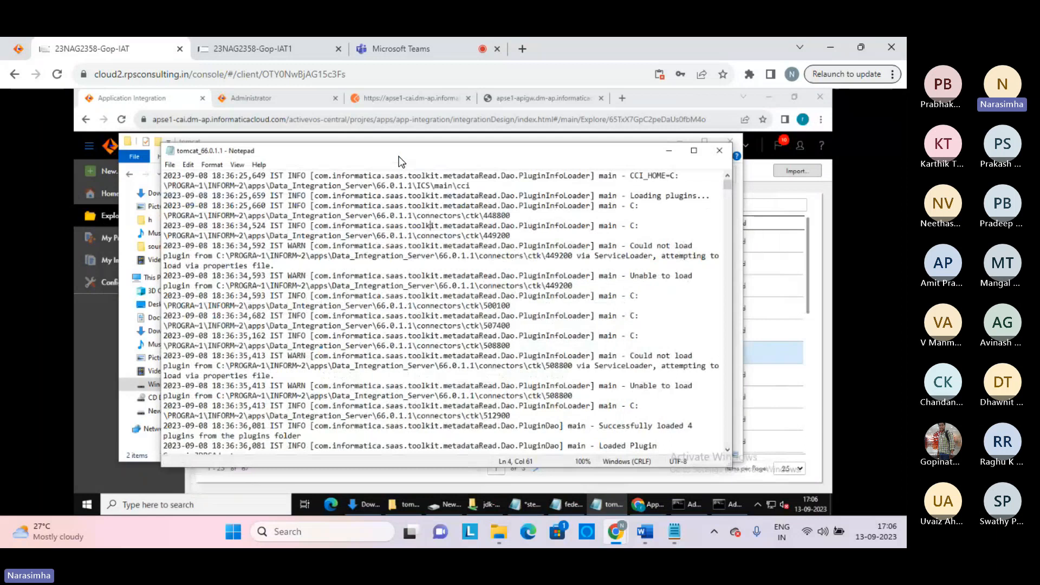
key("ctrl+End")
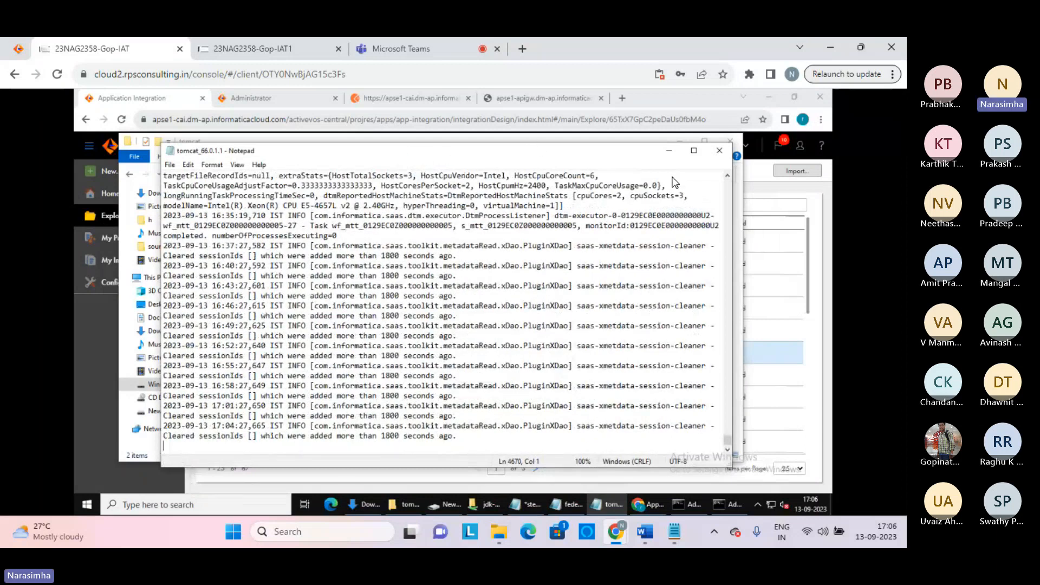
left_click(693, 150)
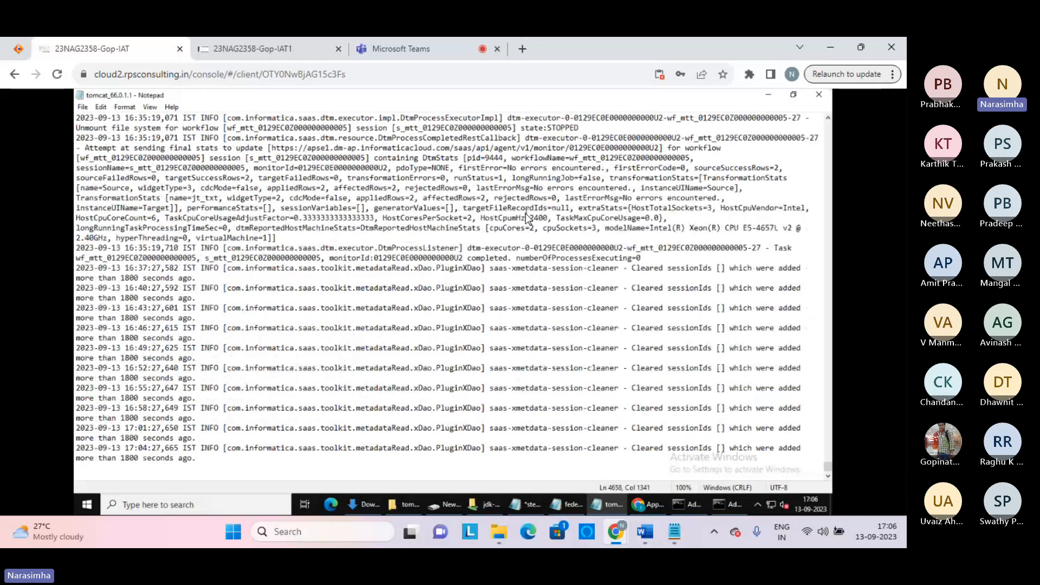
key("Up")
key("Up")
key("Up")
key("Up")
key("Up")
key("Up")
key("Up")
key("Up")
key("Up")
key("Up")
key("Up")
key("Up")
key("Up")
key("Up")
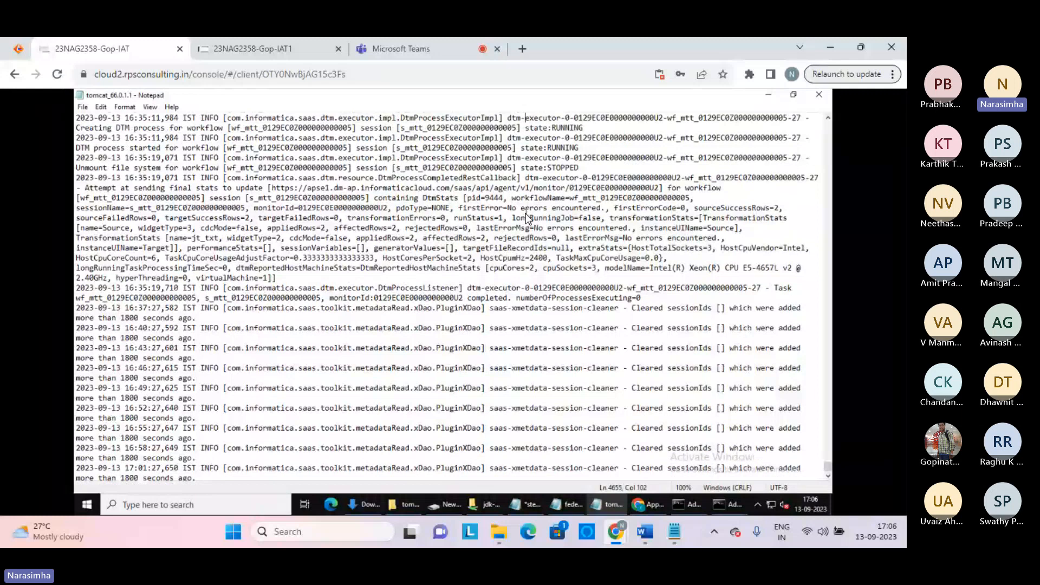
key("Up")
key("Up")
key("Up")
key("Up")
key("Up")
key("Up")
key("Up")
key("Up")
key("Up")
key("Up")
key("Up")
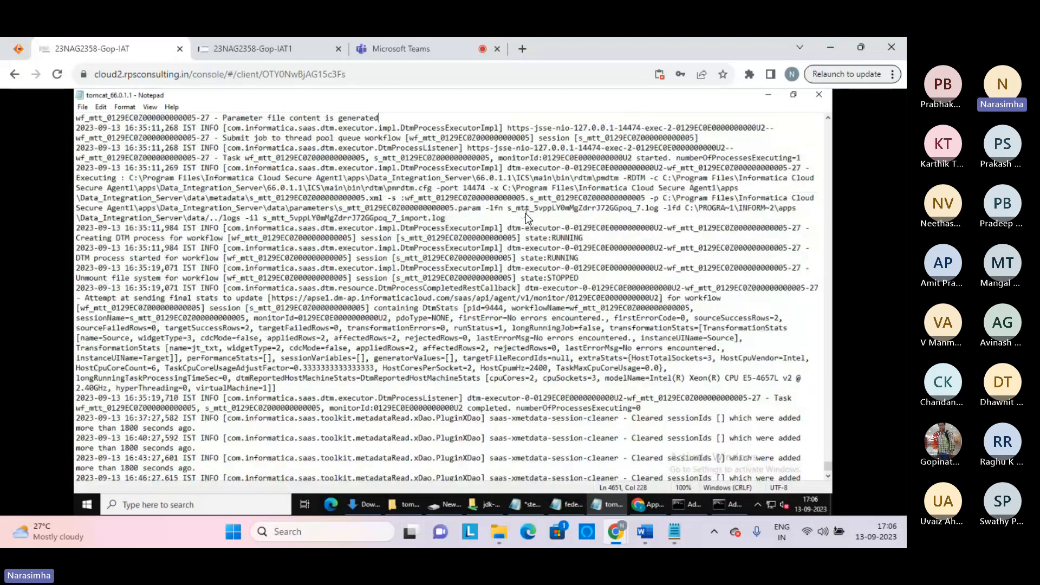
key("Up")
key("Up")
key("Up")
key("Up")
key("Up")
key("Up")
key("Up")
key("Up")
key("Up")
key("Up")
key("Up")
key("Up")
key("Up")
key("Up")
key("Up")
key("Up")
key("Up")
key("Up")
key("Up")
key("Up")
key("Down")
key("Down")
key("Down")
key("Down")
key("Down")
key("Down")
key("Down")
key("Down")
key("Down")
key("Down")
key("Down")
key("Down")
key("Down")
key("Down")
key("Down")
key("Down")
key("Down")
key("Down")
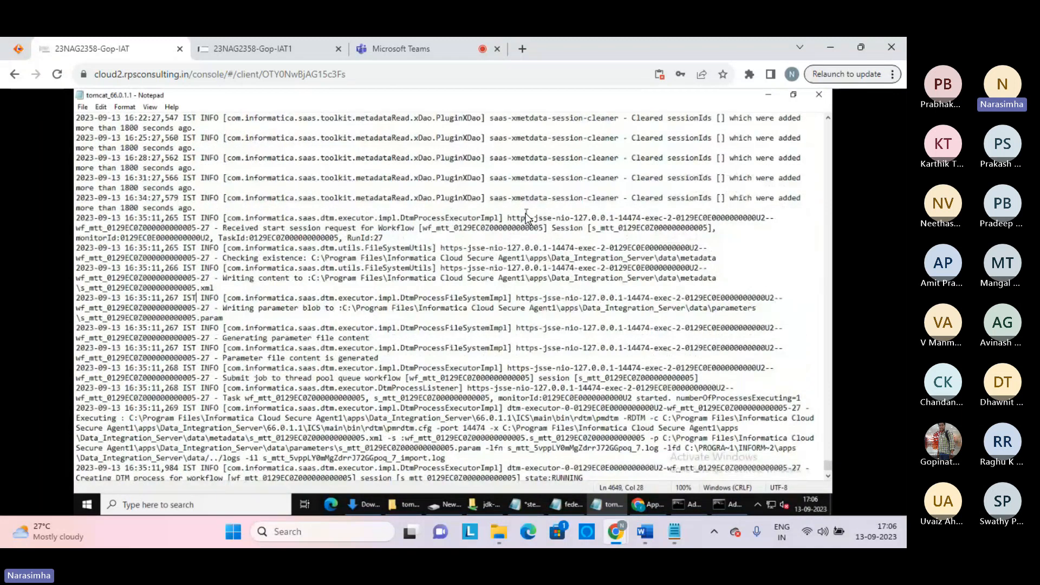
key("Down")
key("Down")
key("Down")
key("Down")
key("Down")
key("Down")
key("Down")
key("Down")
key("Down")
key("Down")
key("Down")
key("Down")
key("Down")
key("Down")
key("Down")
key("Down")
key("Down")
key("Down")
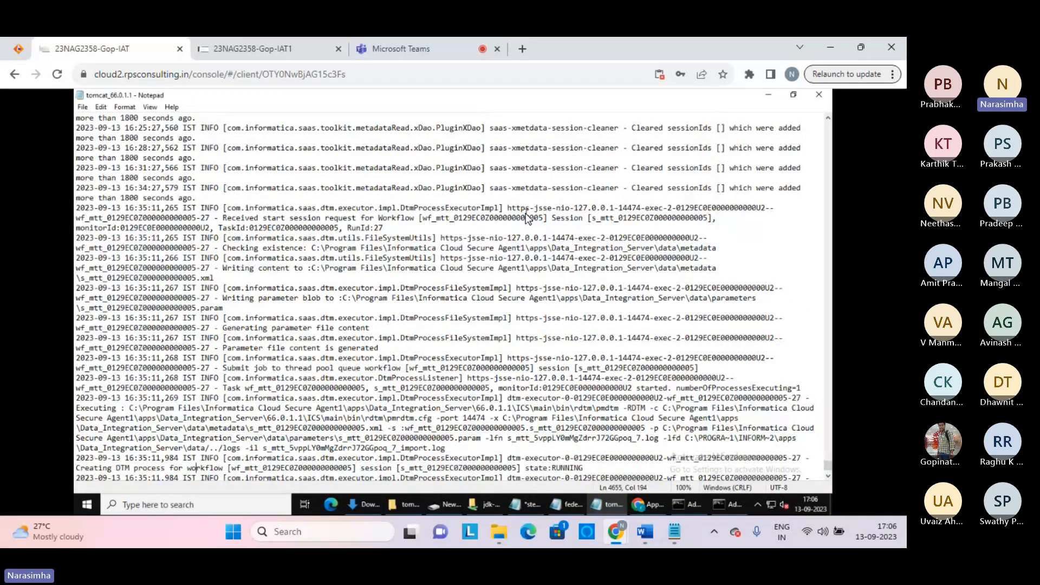
key("Down")
key("Down")
key("Down")
key("Down")
key("Down")
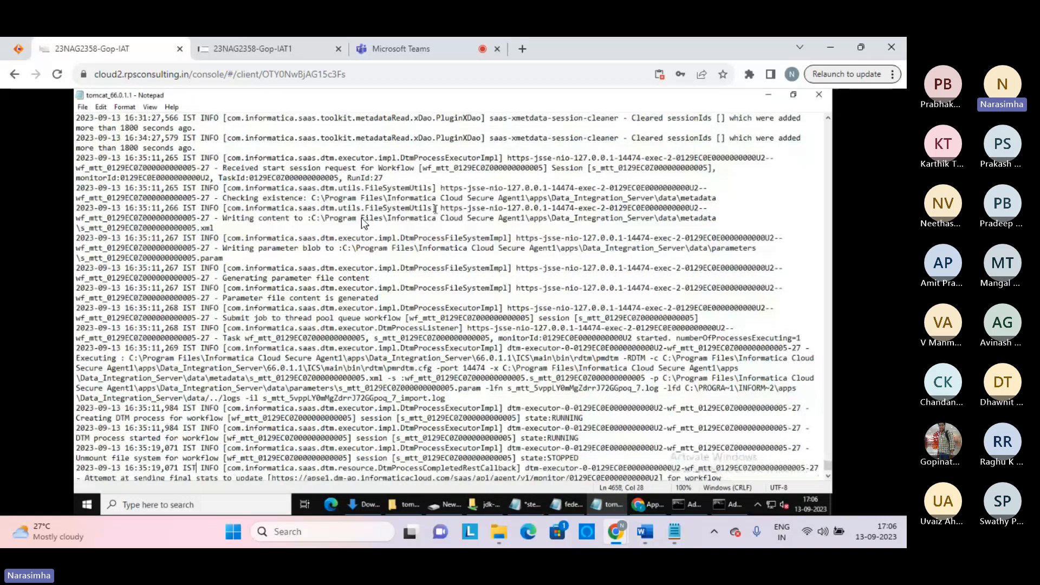
left_click(130, 358)
left_click(444, 401, "shift")
key("ctrl+c")
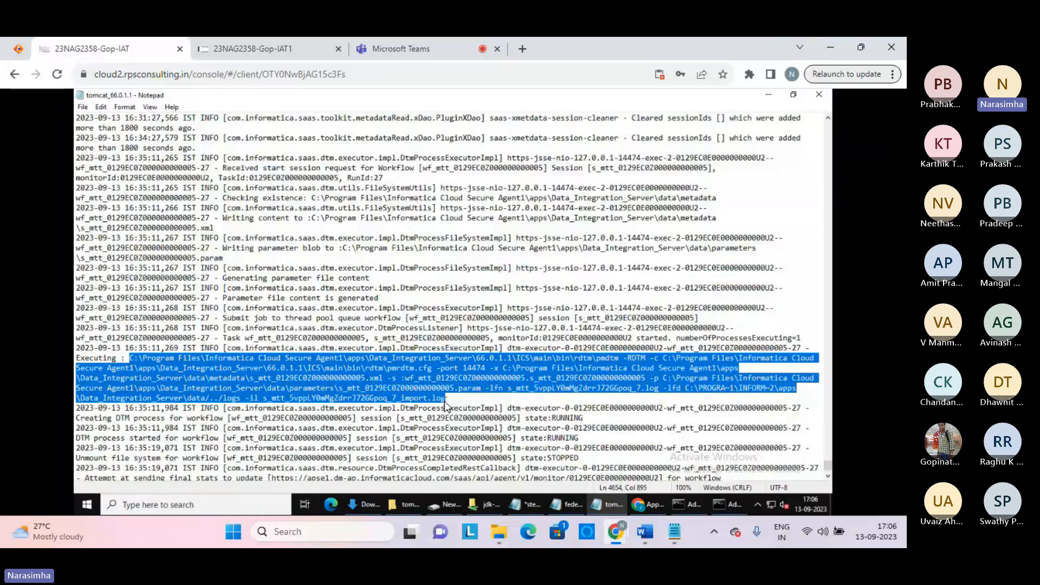
Paste the pmdtm command at the top of the fedex notes above the existing text
left_click(575, 505)
left_click(373, 333)
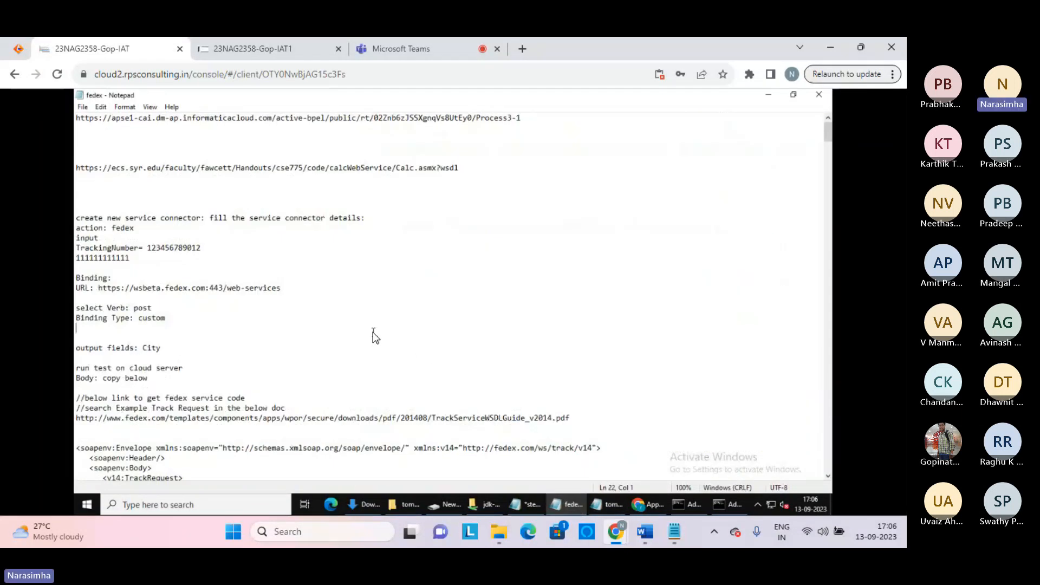
key("Return")
key("Return")
key("Return")
key("Return")
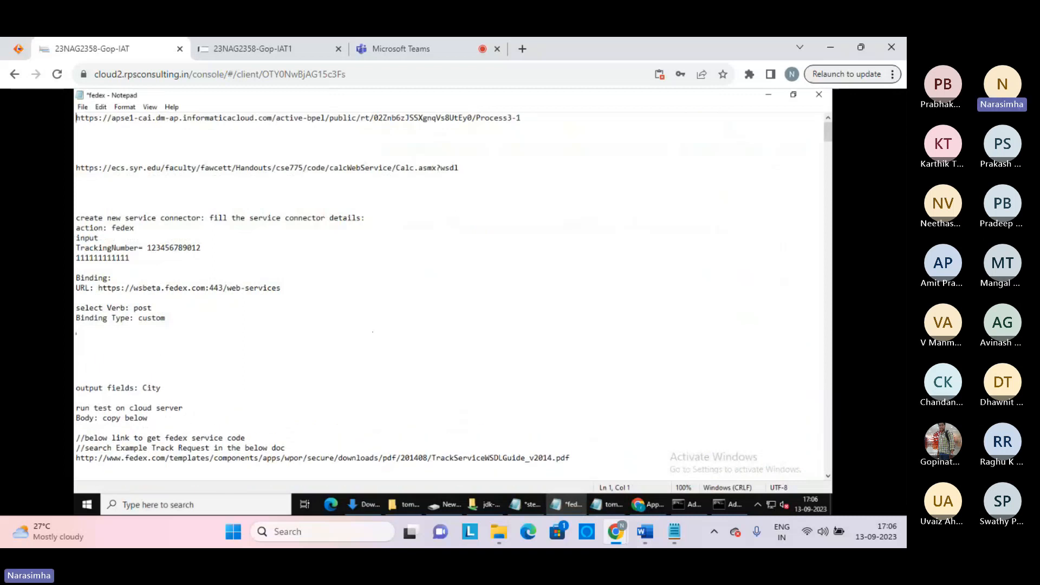
key("ctrl+Home")
key("Return")
key("Return")
key("Return")
key("Return")
key("Return")
key("Return")
key("Return")
key("Return")
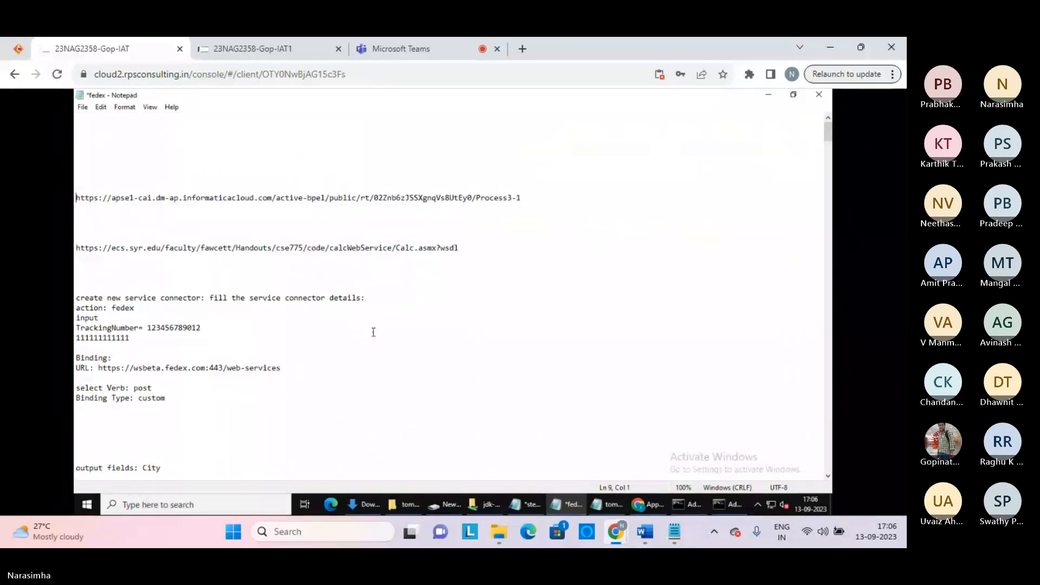
key("ctrl+Home")
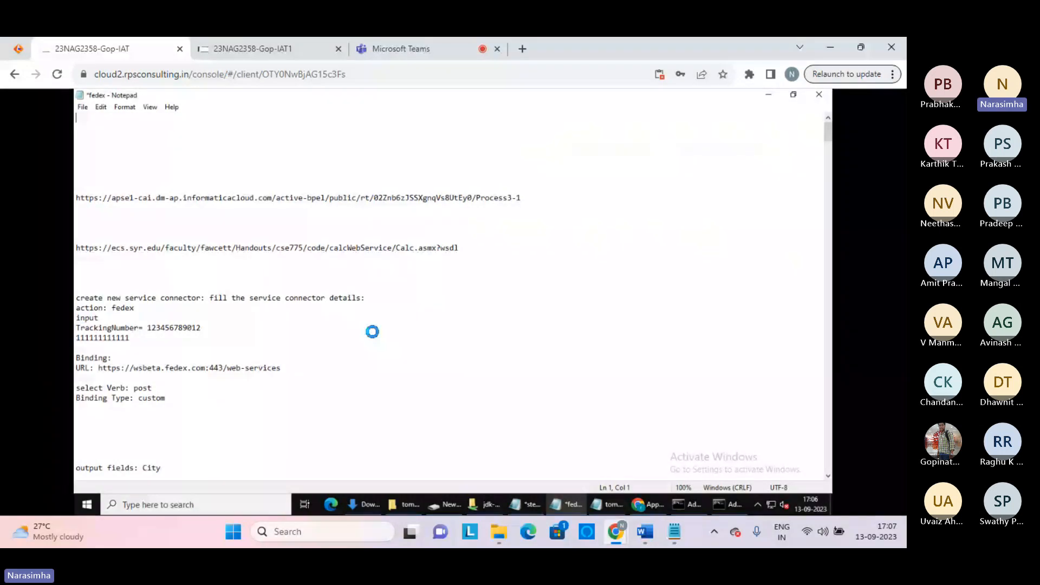
key("ctrl+v")
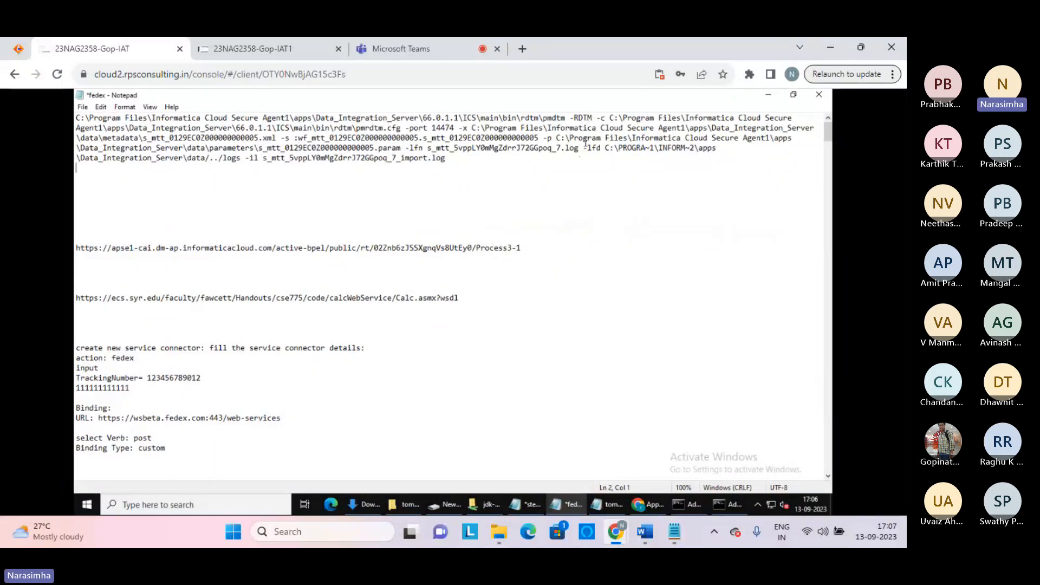
Examine the pmdtm executable name, the -RDTM argument and the pmrdtm.cfg file in the pasted command
left_click(565, 118)
double_click(564, 118)
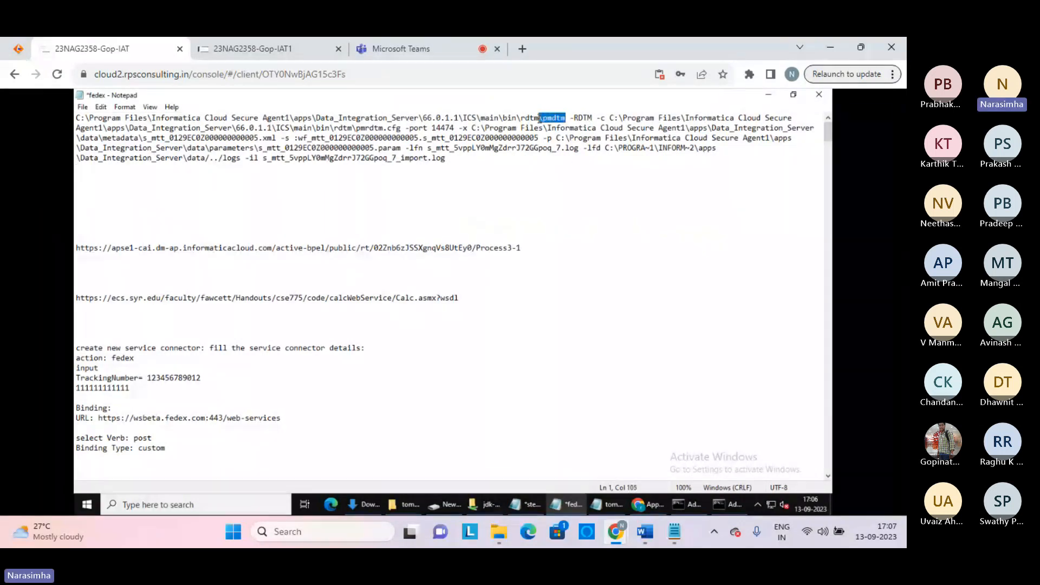
left_click(542, 117)
left_click(539, 117)
left_click_drag(579, 117, 588, 117)
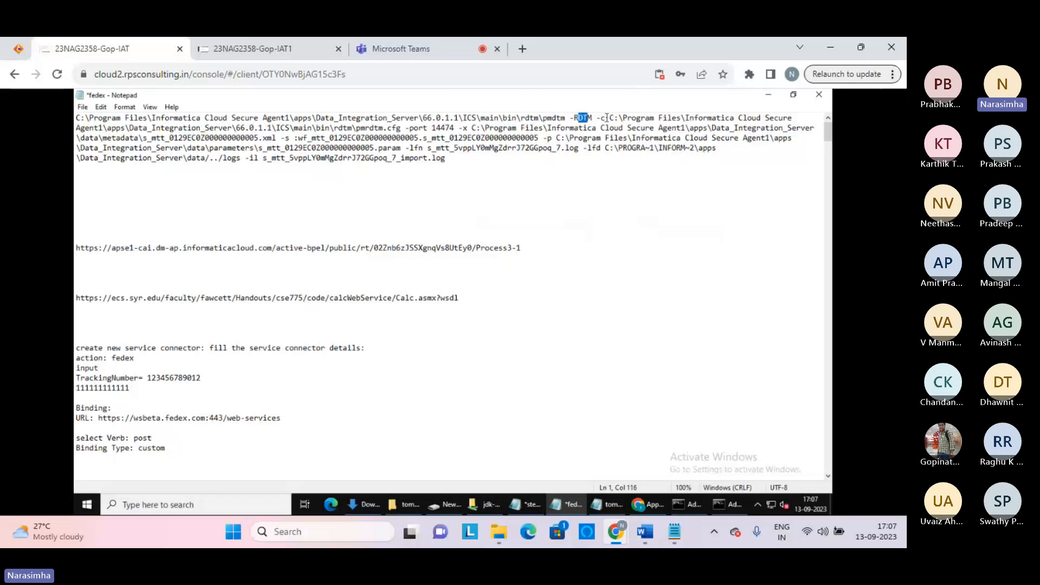
left_click(606, 118)
key("shift+Right")
key("shift+Right")
key("shift+Right")
key("shift+Right")
key("shift+Right")
key("shift+Right")
key("shift+Right")
key("shift+Right")
key("shift+Right")
key("shift+Right")
left_click(386, 130)
Open the rdtm folder from the -c path through Windows search
left_click(610, 117, "shift")
key("ctrl+c")
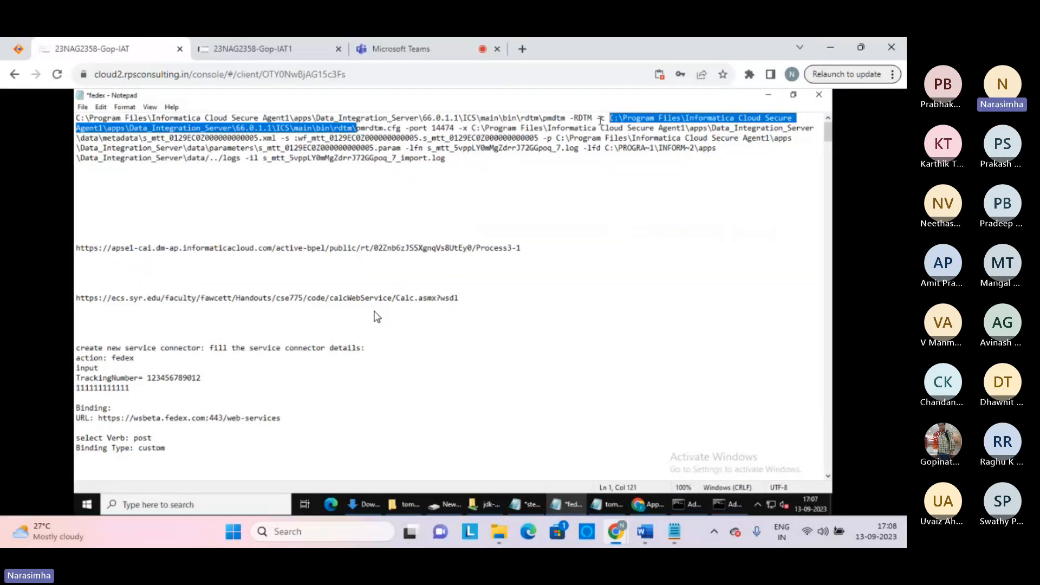
left_click(132, 505)
key("ctrl+v")
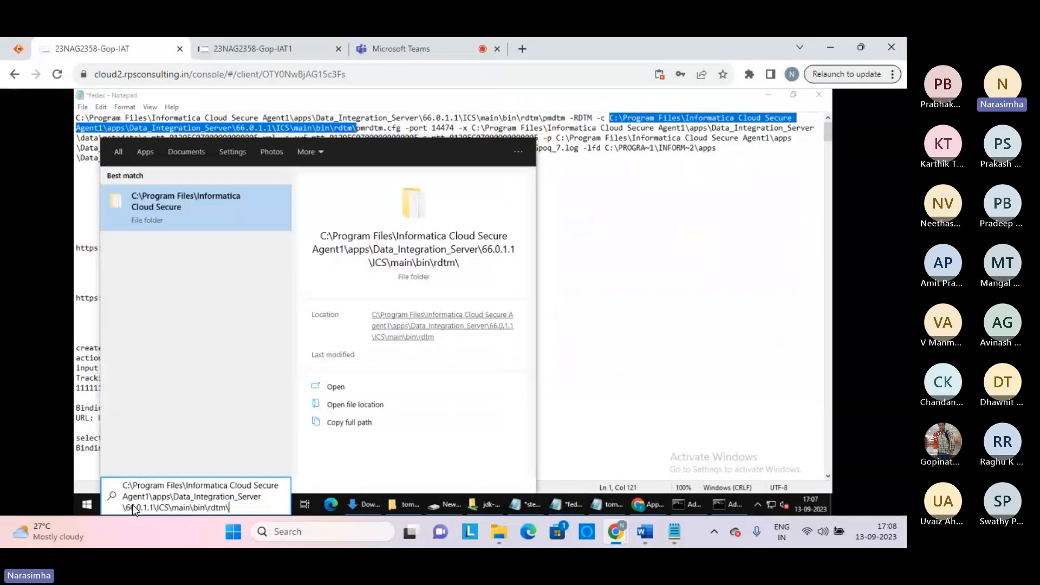
key("Return")
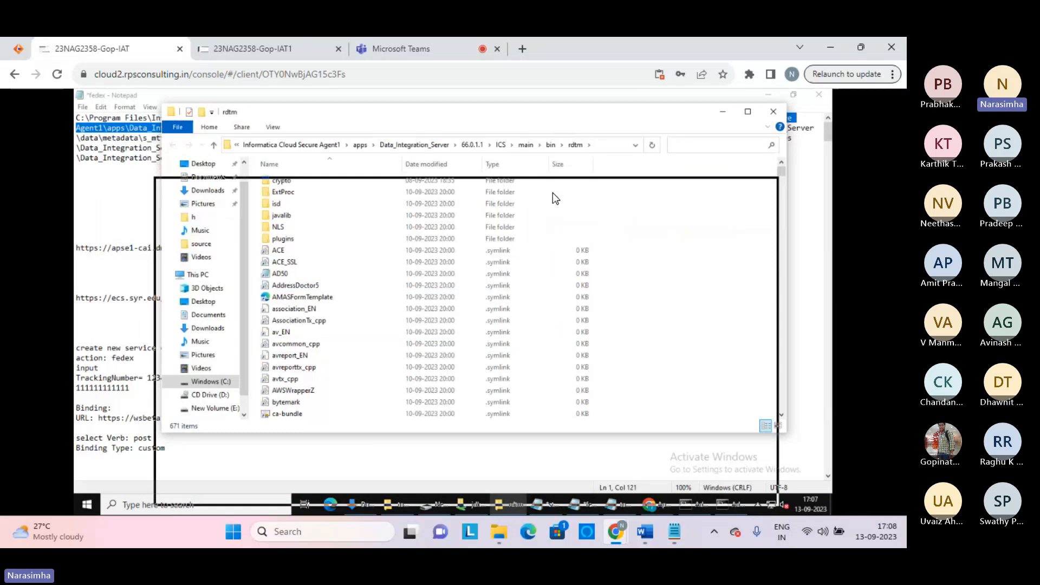
Browse the rdtm file list for pm files, then search the folder for 'pmrd' to locate pmrdtm.cfg
left_click_drag(552, 193, 560, 165)
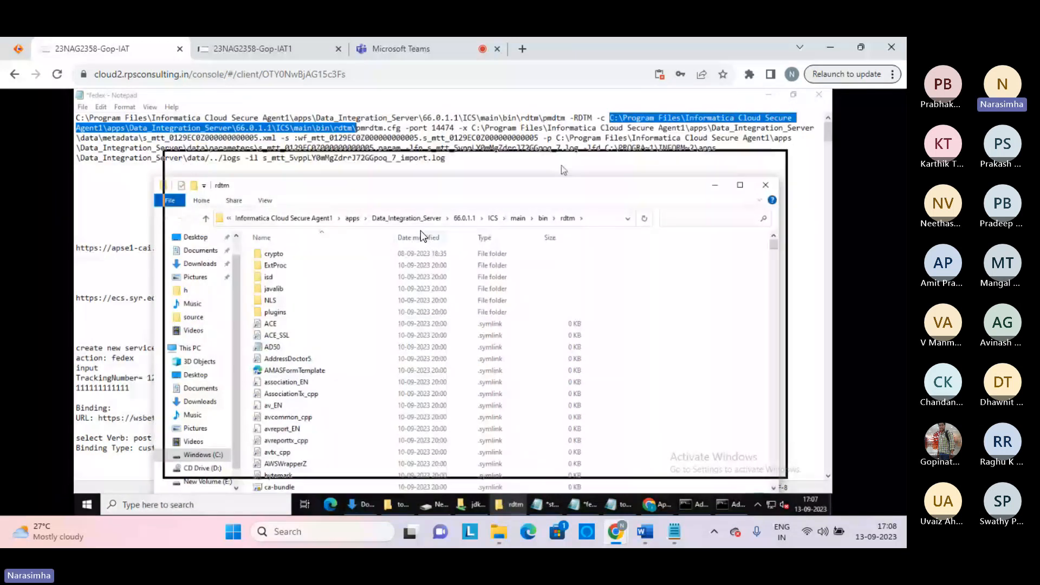
left_click(283, 266)
key("p")
key("p")
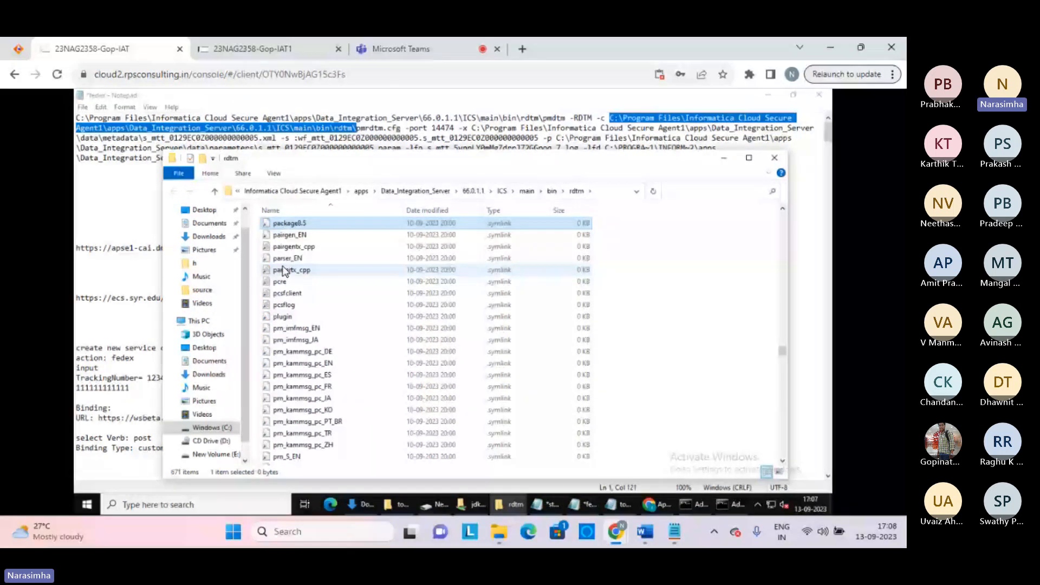
key("p")
key("p")
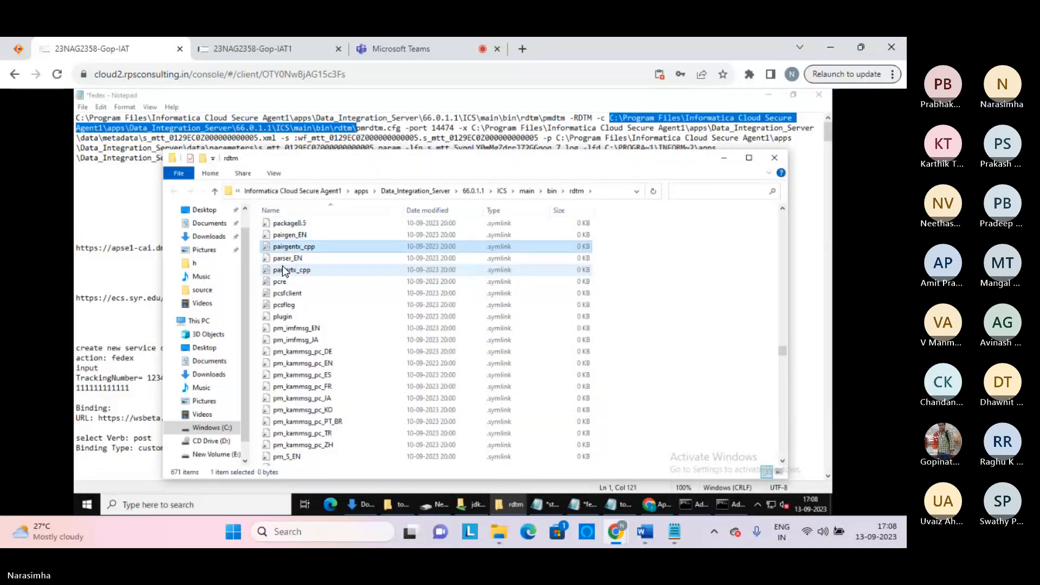
key("p")
key("c")
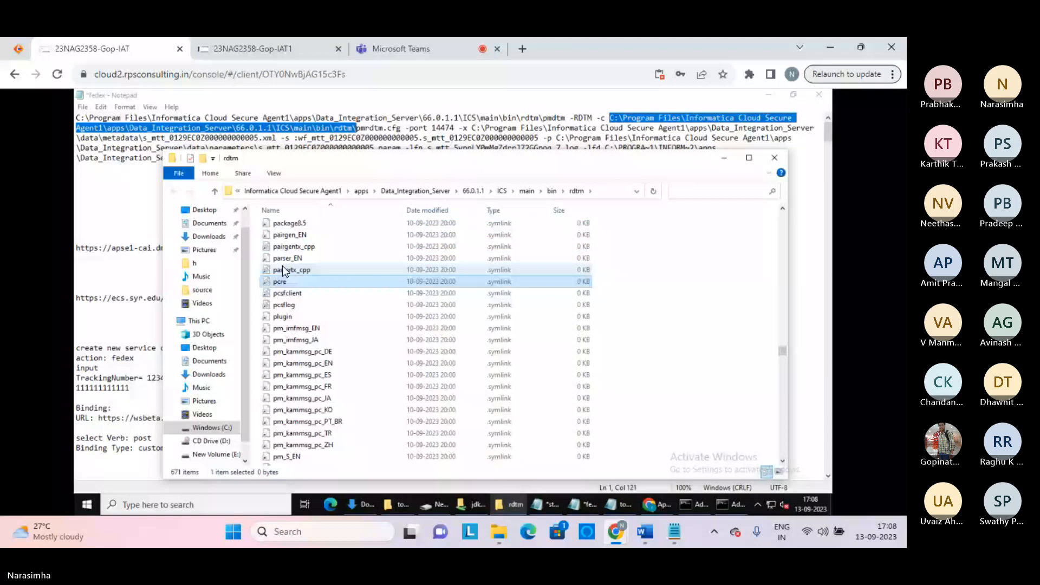
key("p")
key("p")
key("p")
key("p")
key("p")
key("p")
key("p")
key("p")
key("p")
key("p")
key("p")
key("p")
key("p")
key("p")
key("p")
key("p")
key("p")
key("p")
key("p")
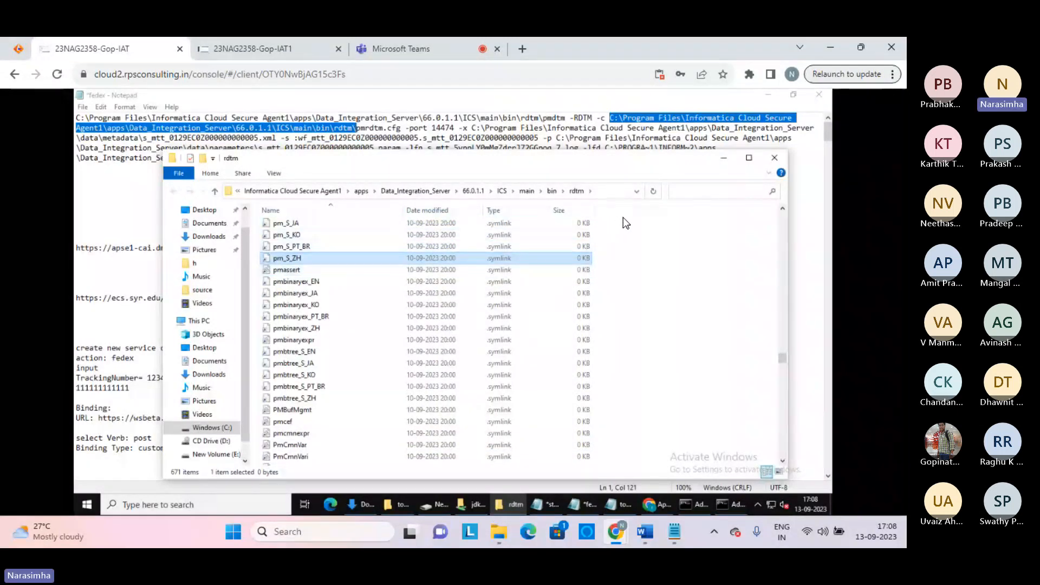
left_click(693, 192)
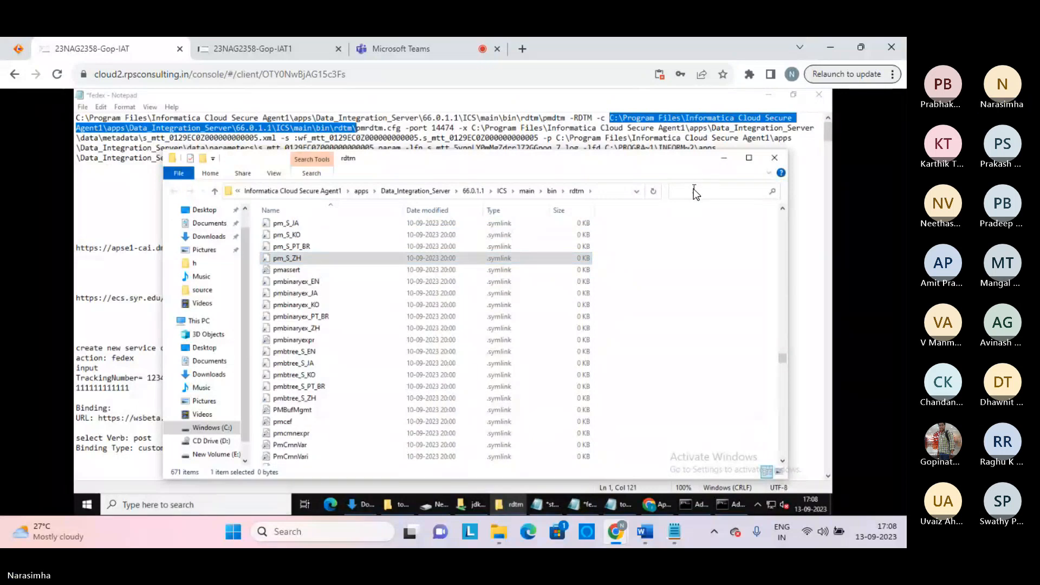
type("pmrd")
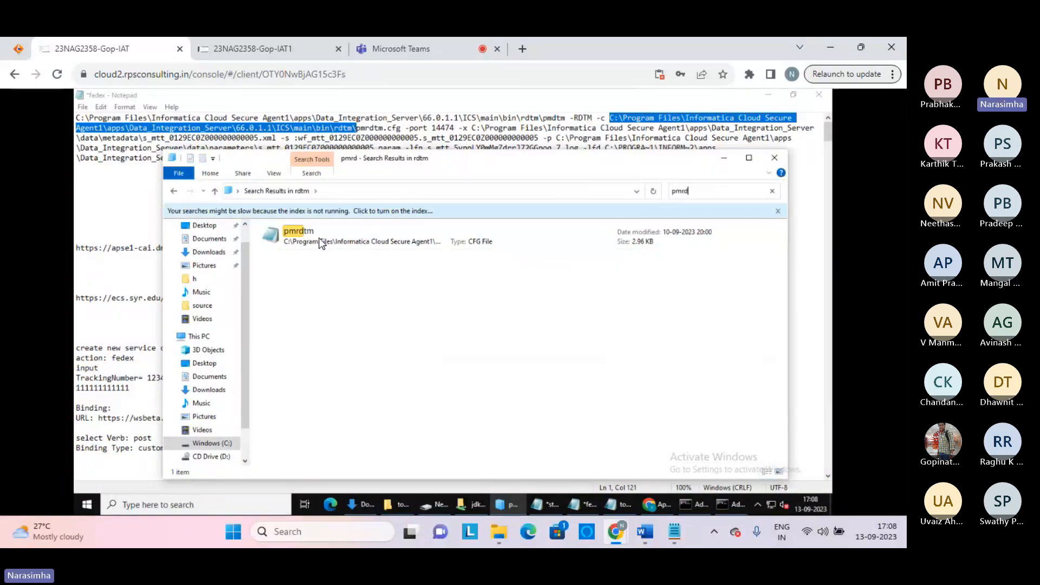
Open pmrdtm.cfg, review its directory settings such as $PMRootDir and $PMSourceFileDir, then close it
double_click(298, 233)
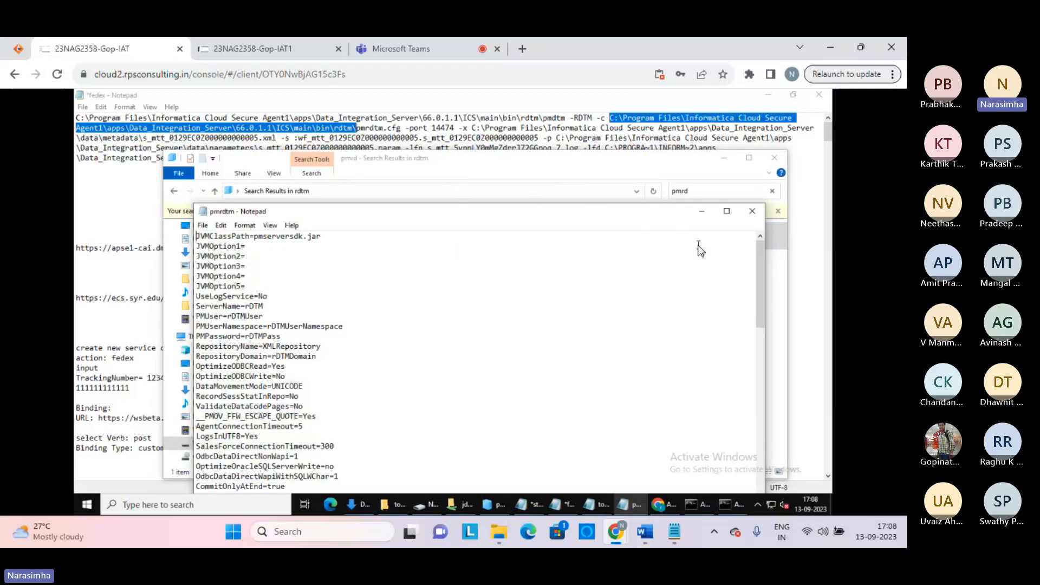
left_click_drag(758, 263, 742, 457)
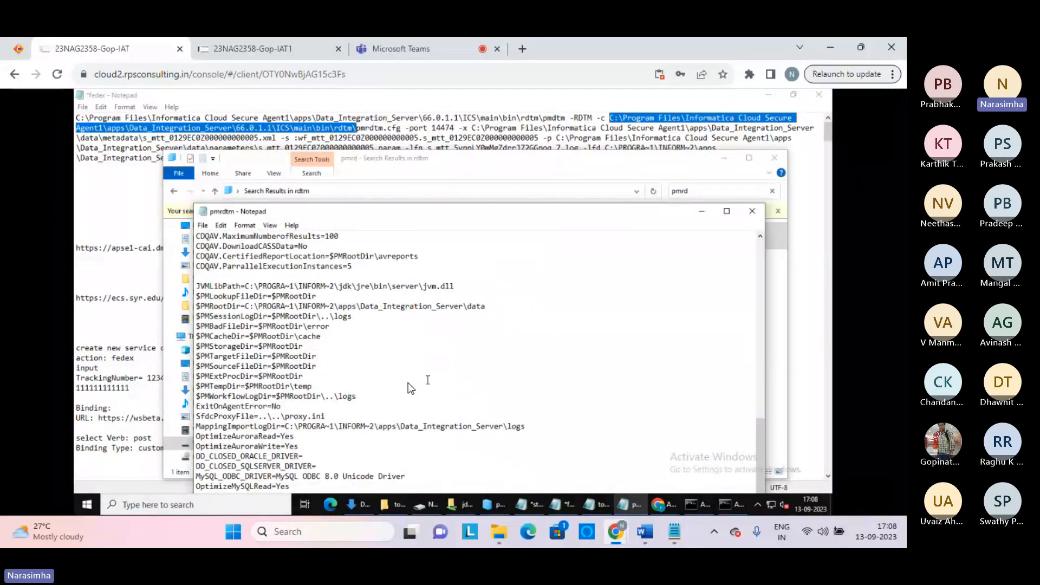
left_click_drag(371, 397, 353, 375)
left_click(353, 375)
left_click(491, 308)
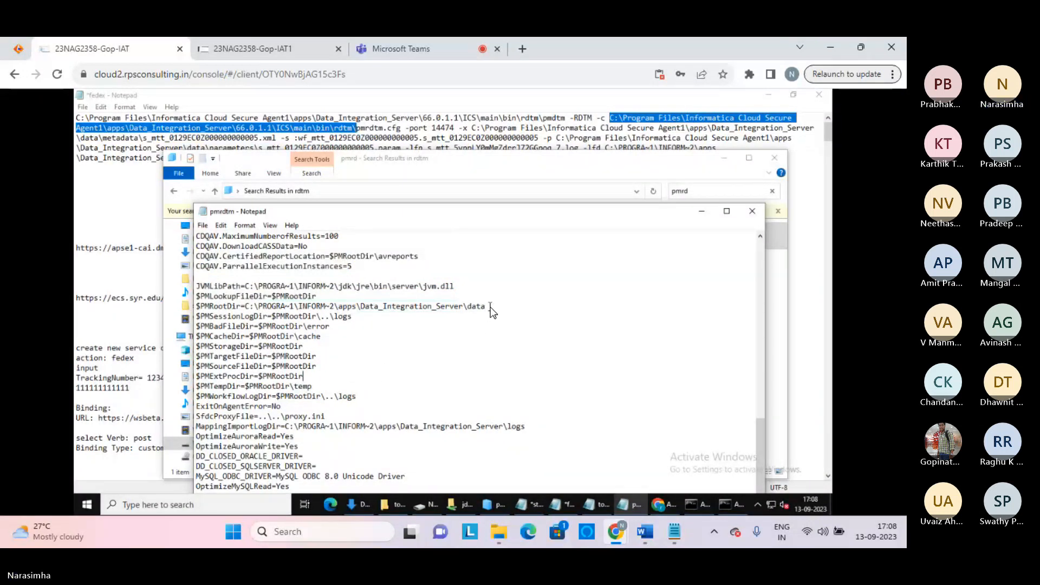
left_click(198, 307, "shift")
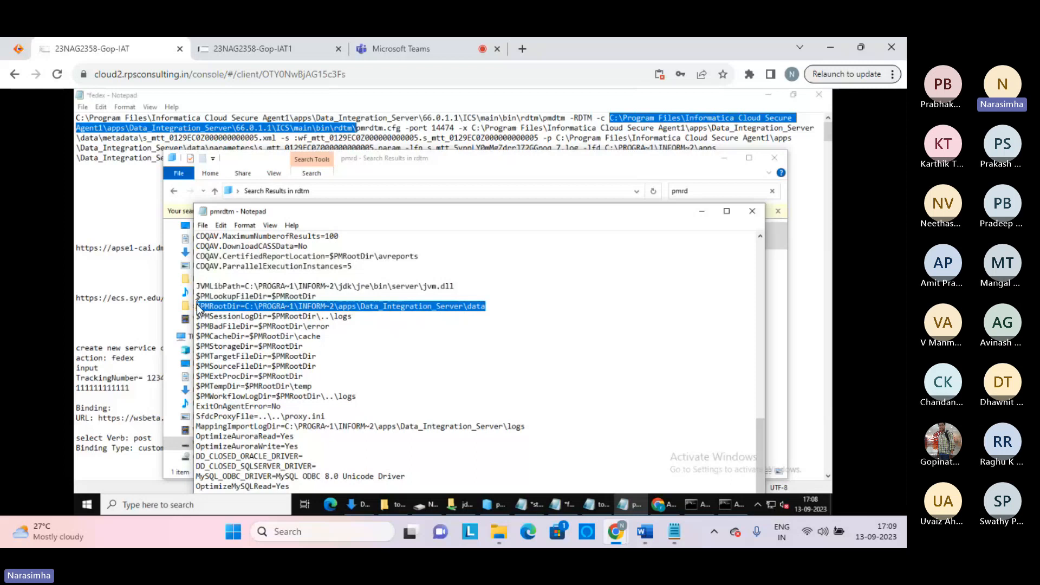
left_click(392, 366)
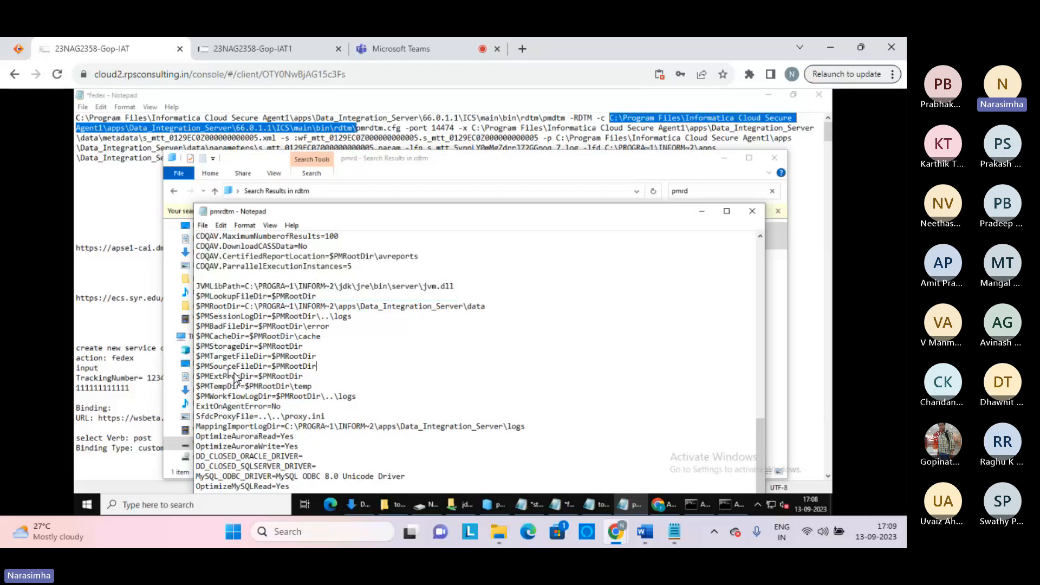
left_click_drag(276, 366, 196, 366)
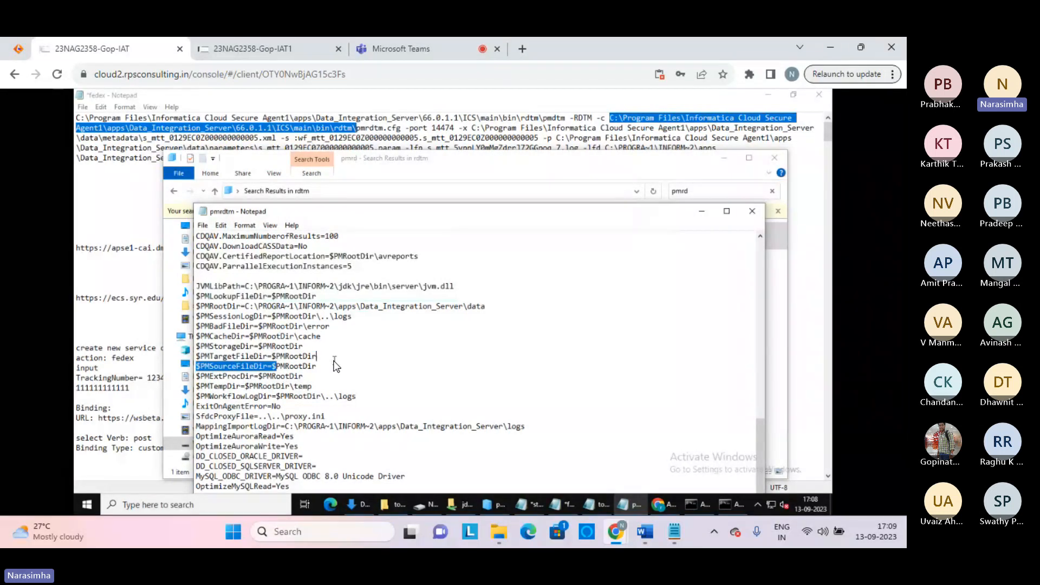
left_click(334, 360)
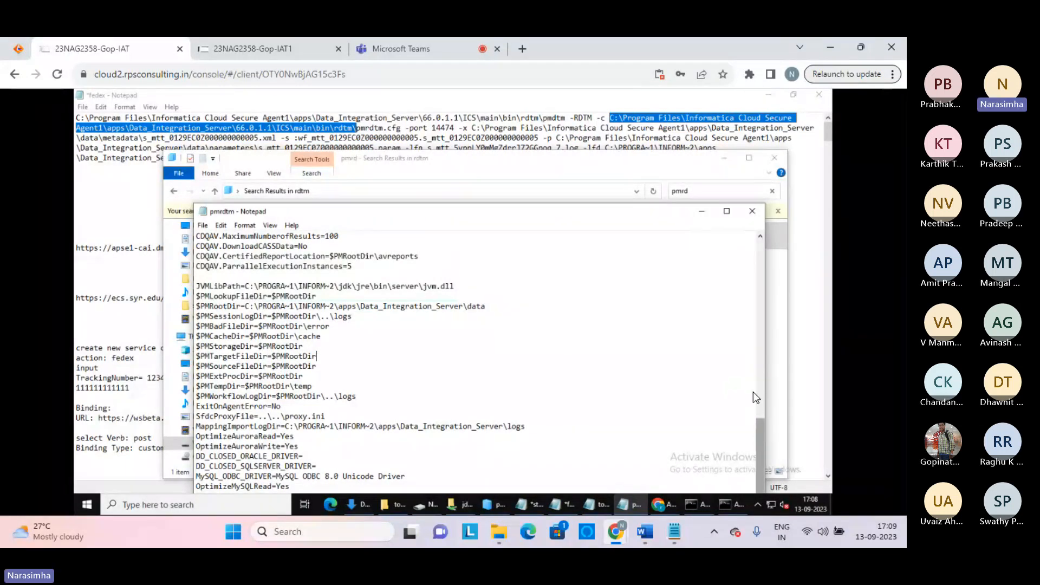
scroll(752, 391, "up", 3)
scroll(758, 312, "up", 10)
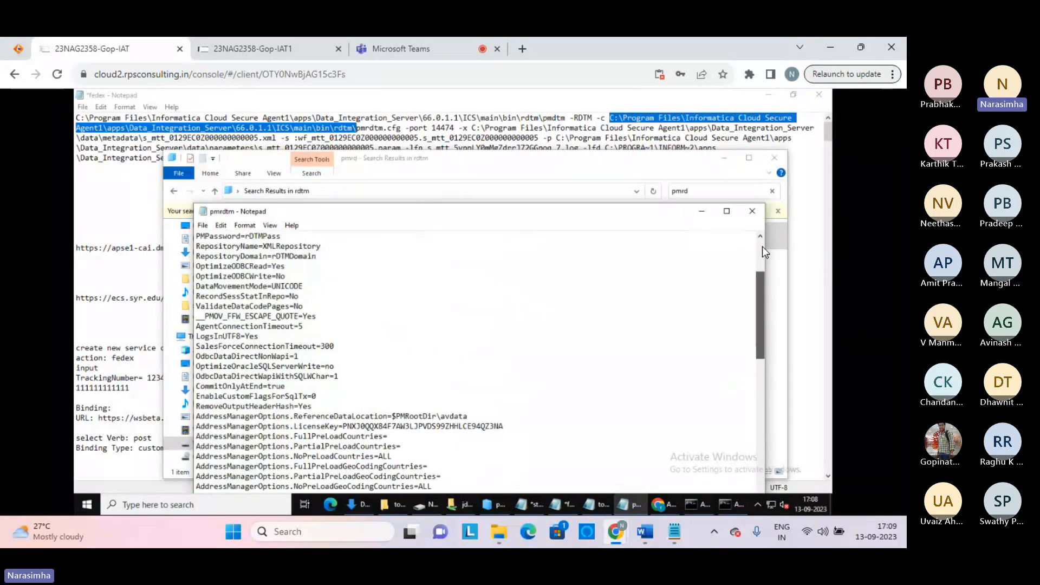
left_click(755, 209)
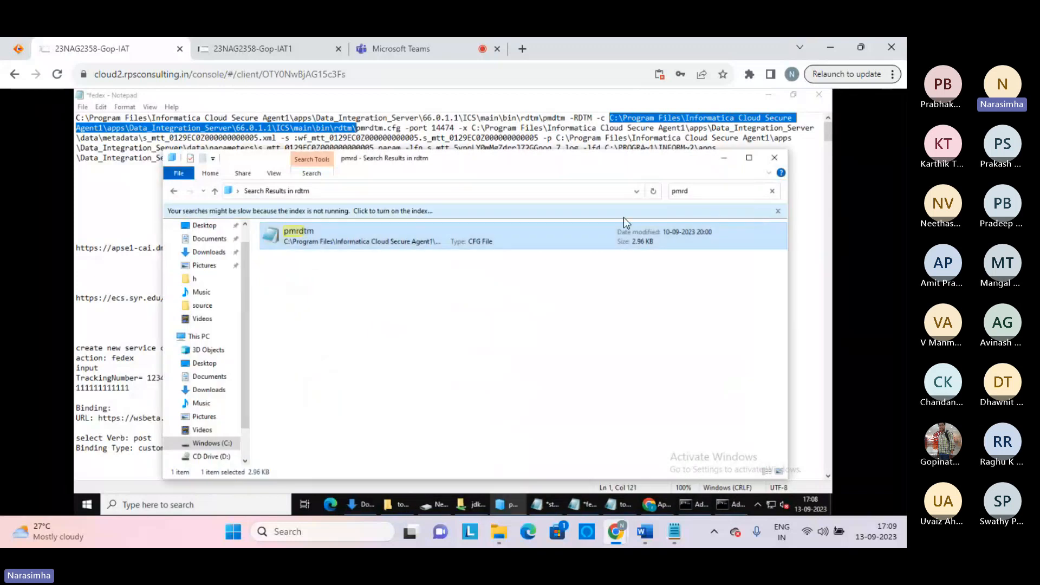
Copy the -x metadata folder path from the notes and open it via Windows search
left_click(396, 127)
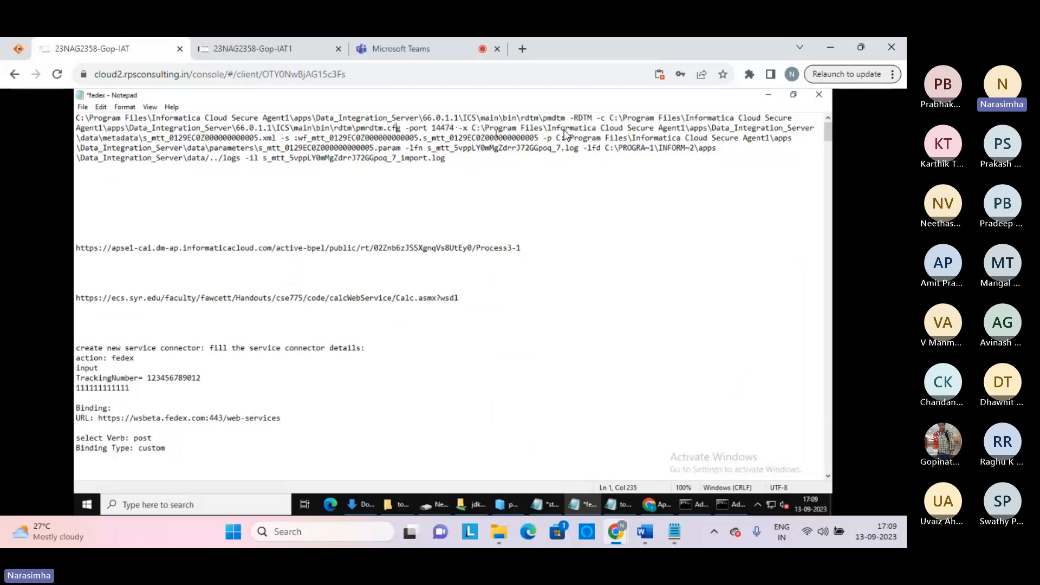
left_click(277, 138)
left_click(144, 138, "shift")
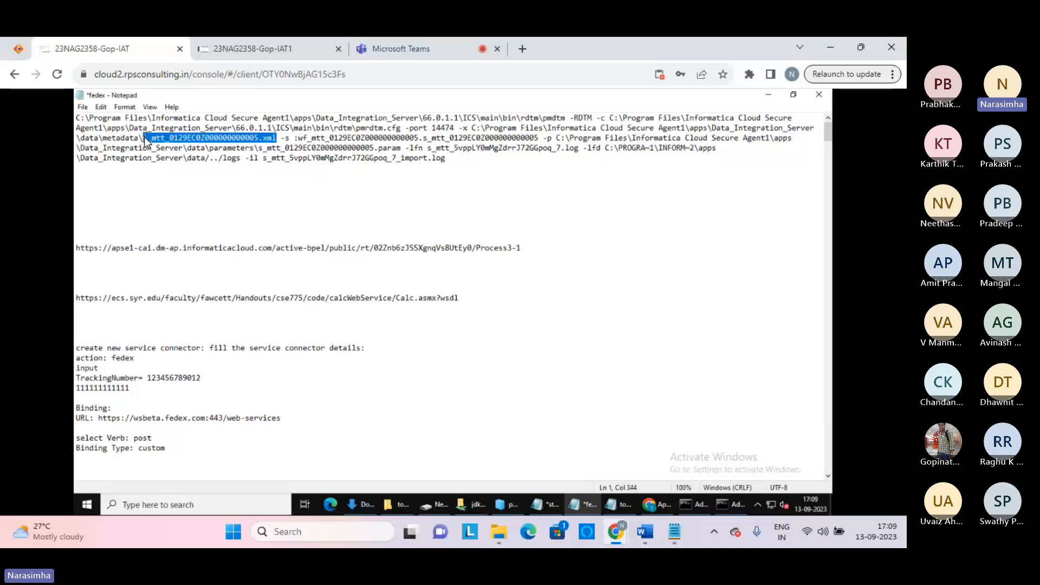
left_click(139, 137)
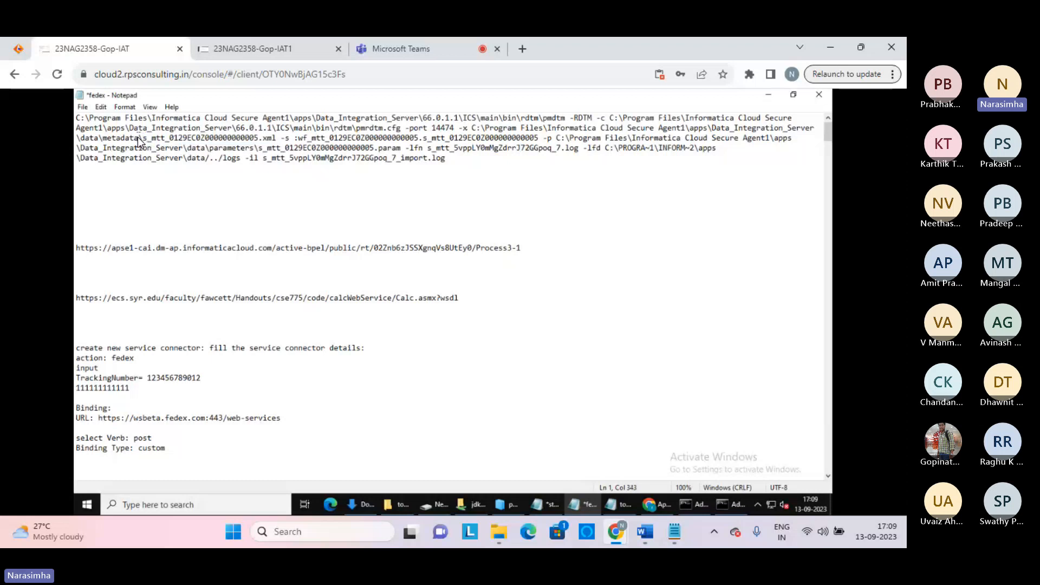
left_click(474, 129, "shift")
key("ctrl+c")
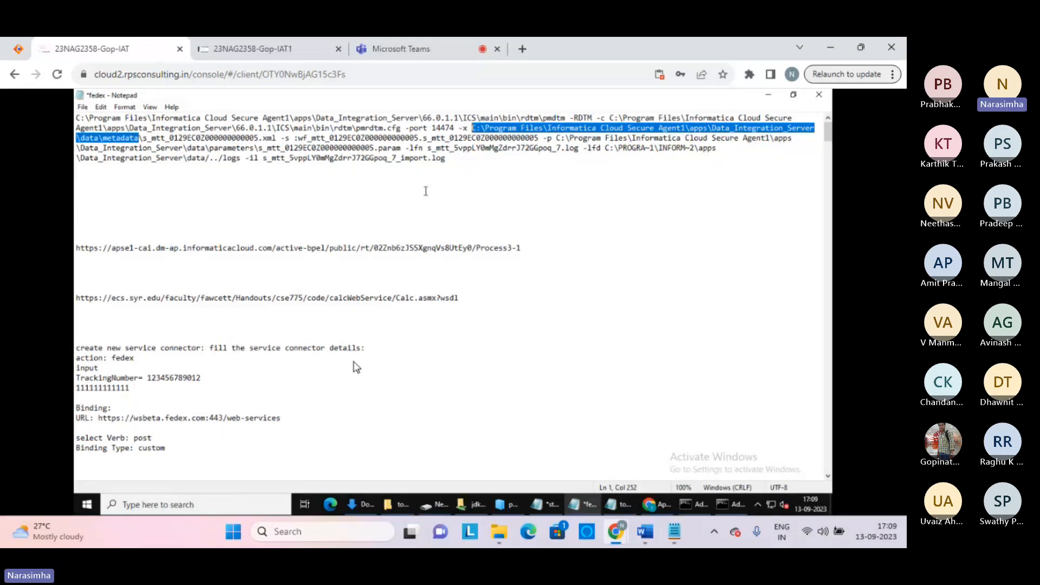
left_click(206, 505)
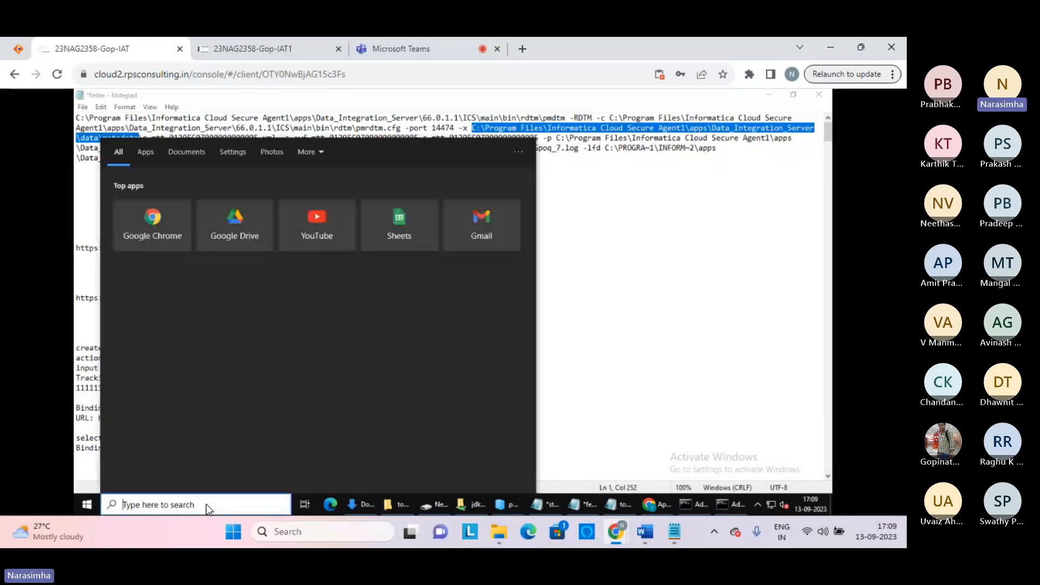
key("ctrl+v")
key("Return")
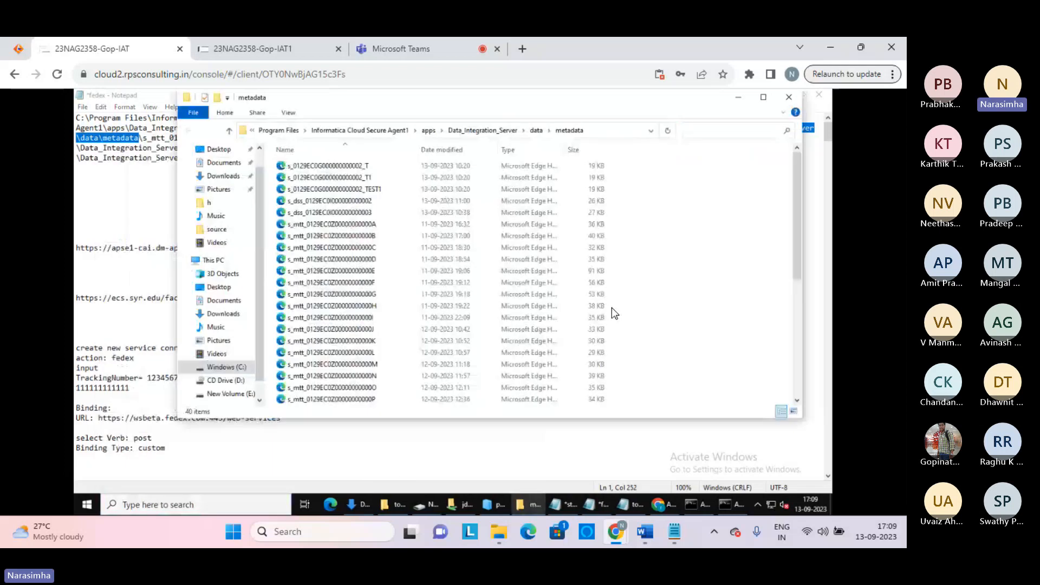
Reposition the metadata window and bring up the context menu for the s_mtt session file ending in E
left_click_drag(383, 103, 496, 147)
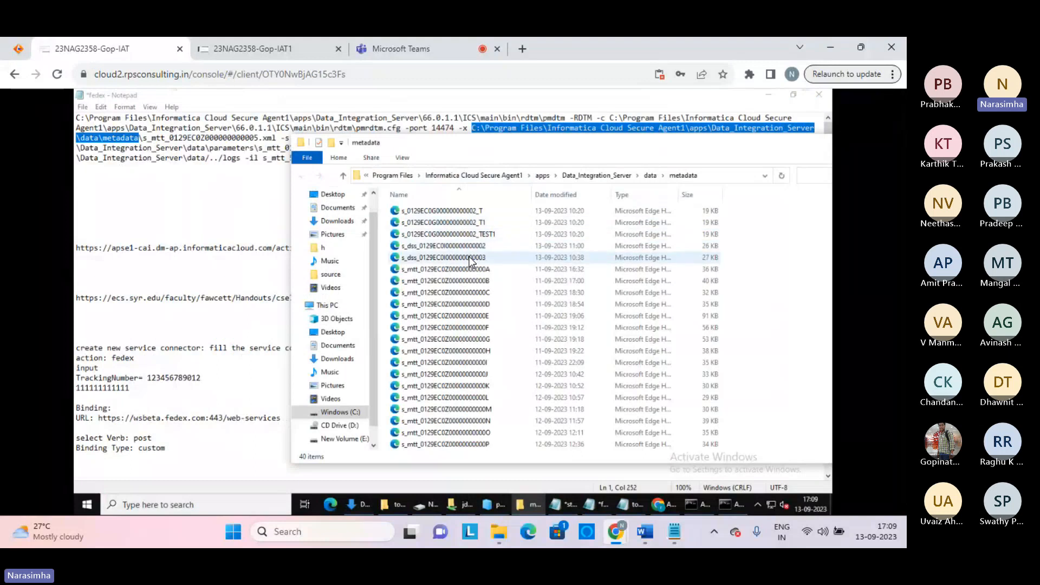
left_click(449, 316)
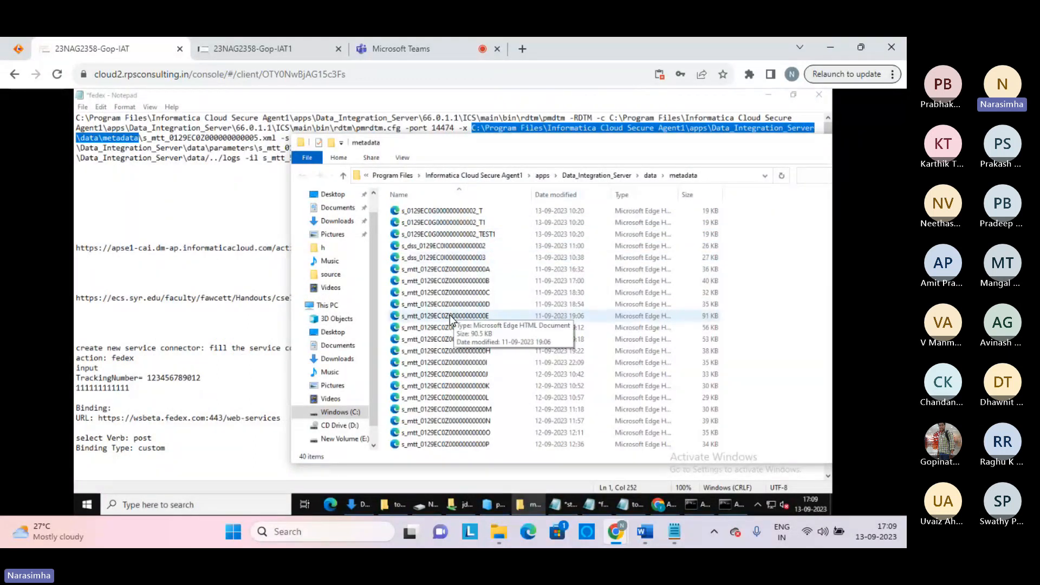
right_click(449, 316)
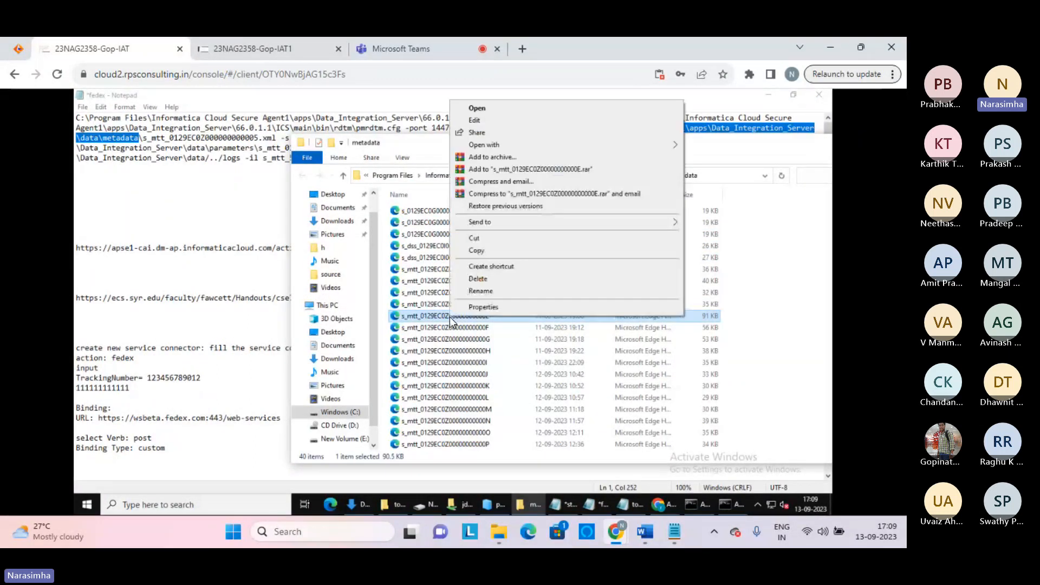
Edit the session metadata file in WordPad and scroll to SESSION ATTRIBUTE entries like DTM buffer size Auto
left_click(473, 121)
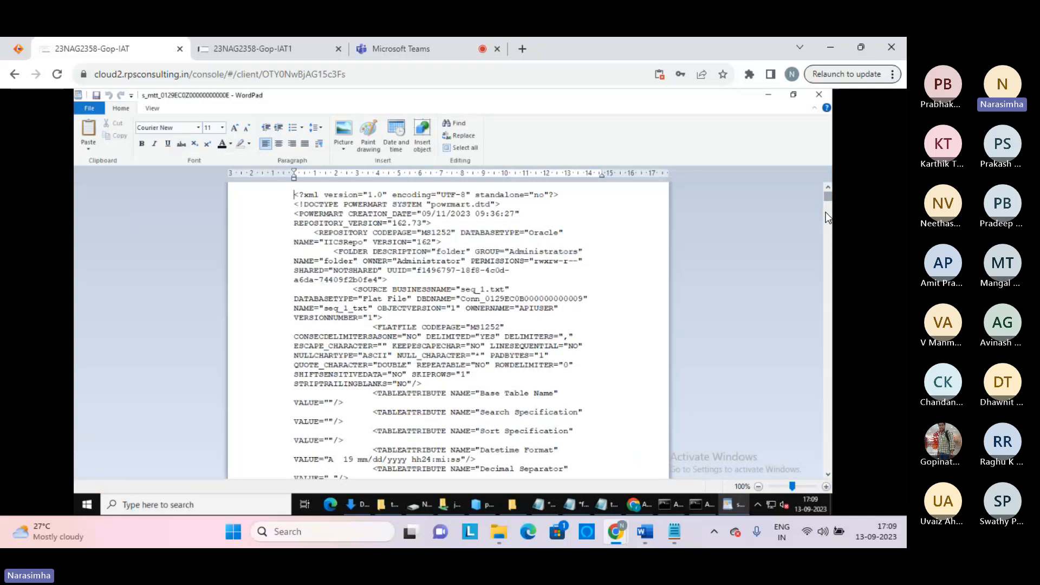
scroll(827, 216, "down", 20)
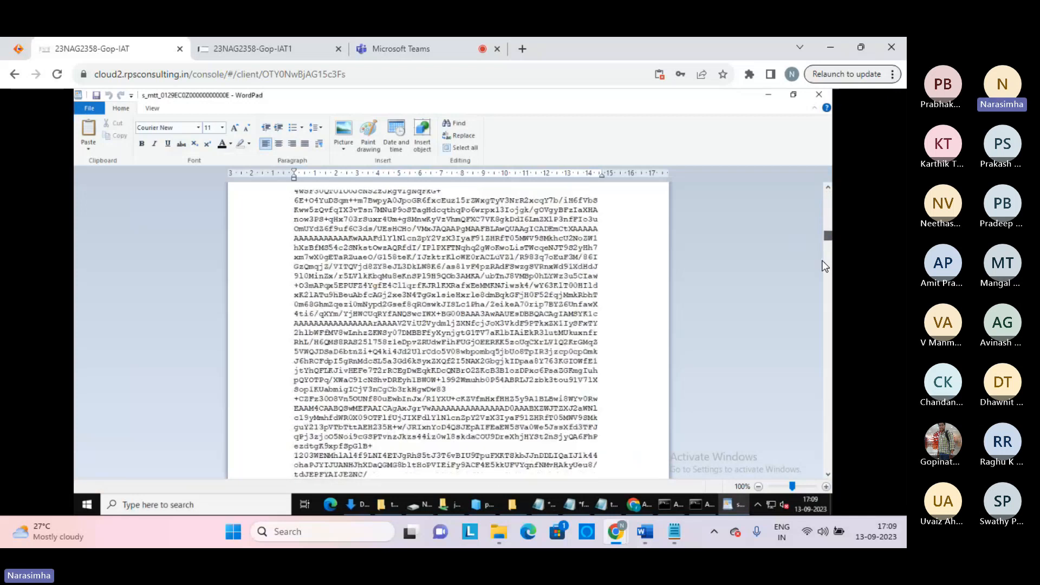
left_click_drag(827, 236, 830, 439)
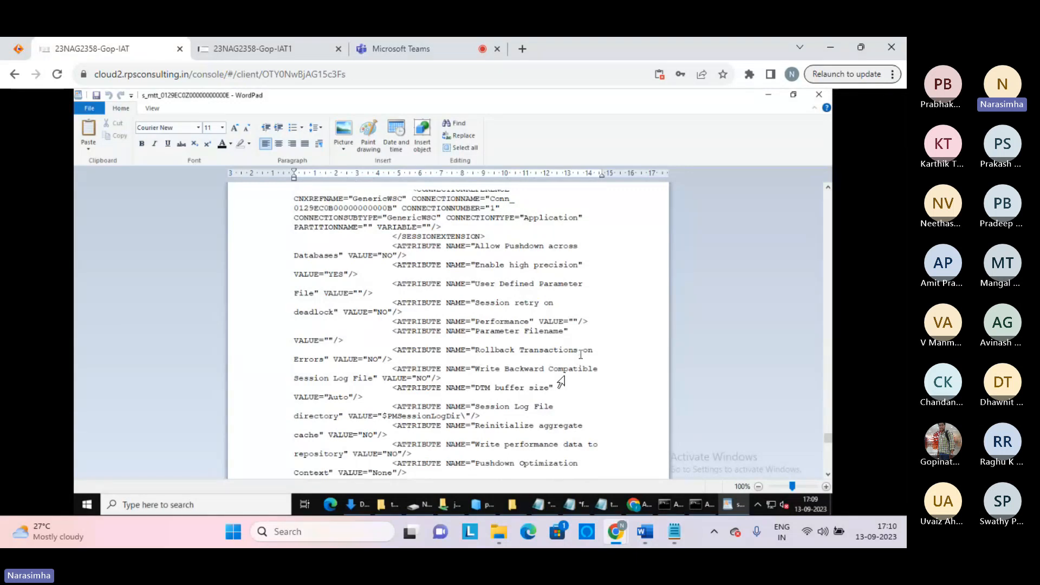
mouse_move(394, 506)
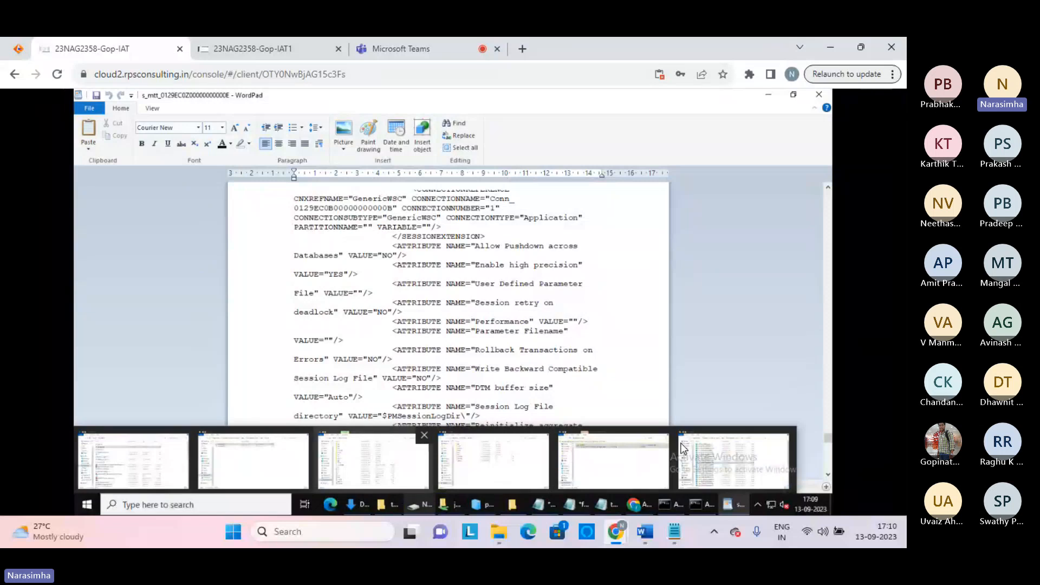
mouse_move(603, 505)
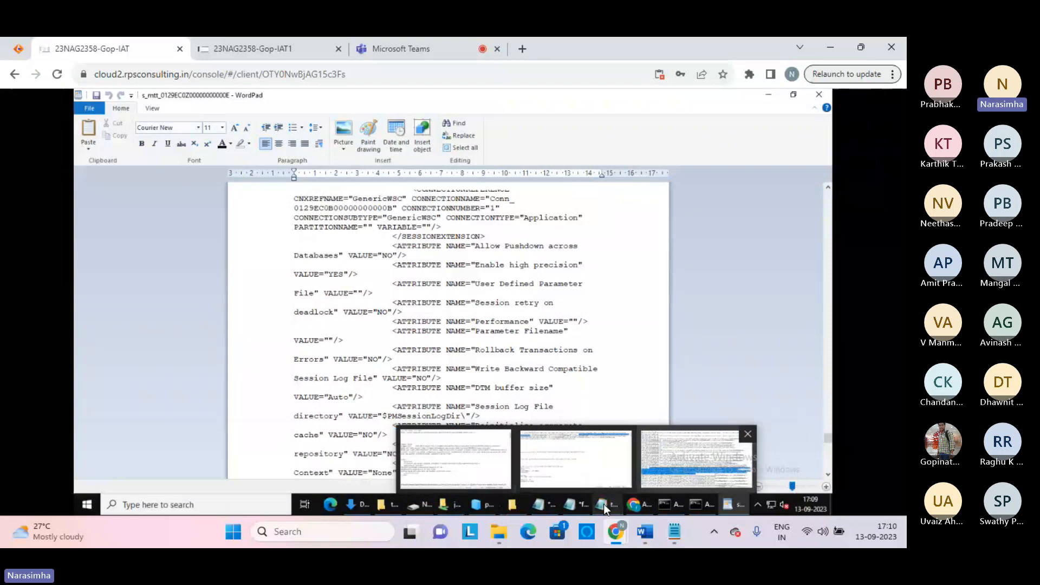
In the fedex notes, examine the -s workflow and session names and parameter file, then select the -p parameters path
left_click(604, 504)
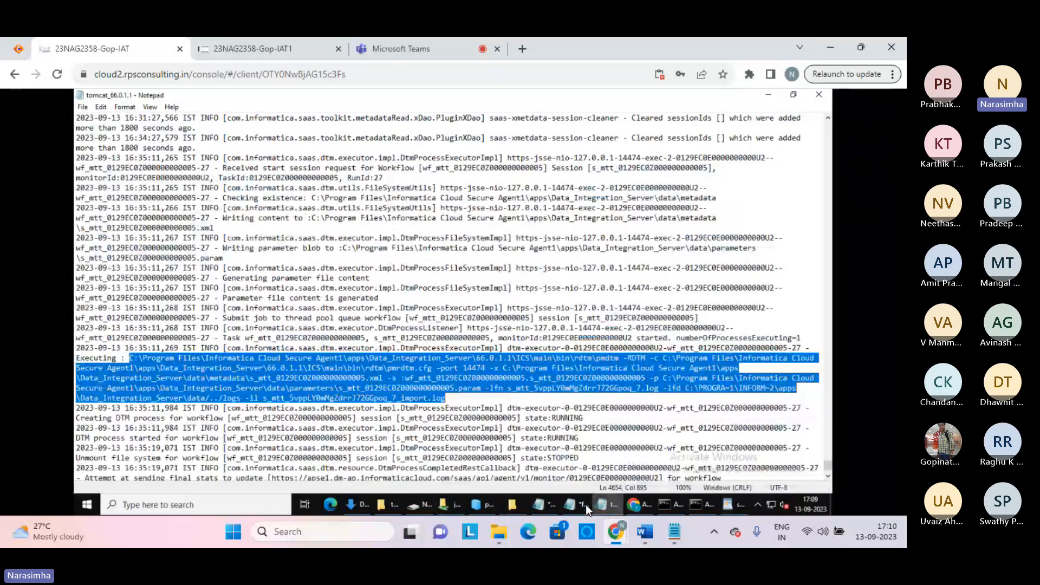
left_click(584, 505)
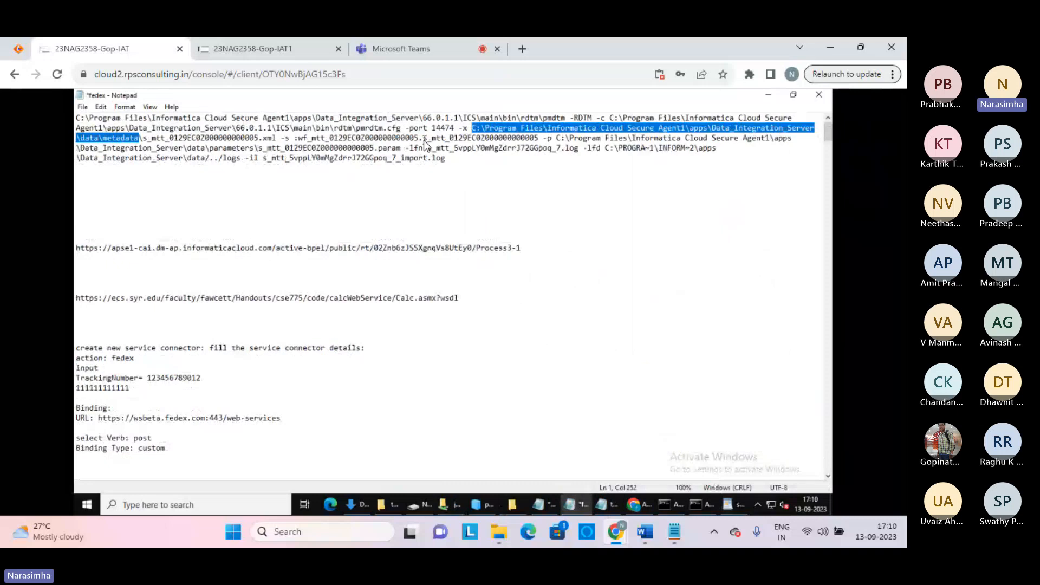
left_click_drag(423, 139, 539, 143)
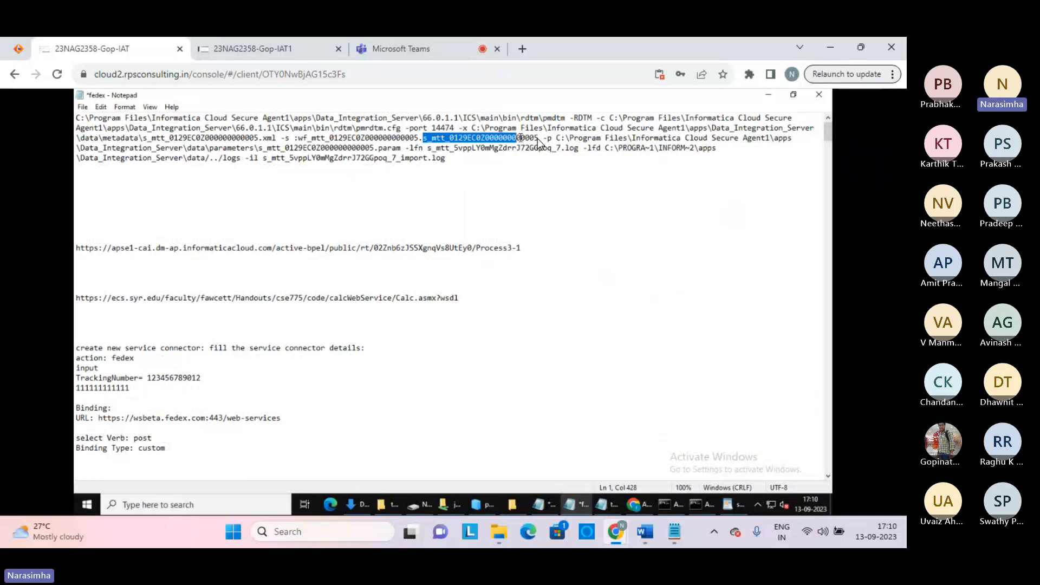
left_click(537, 139)
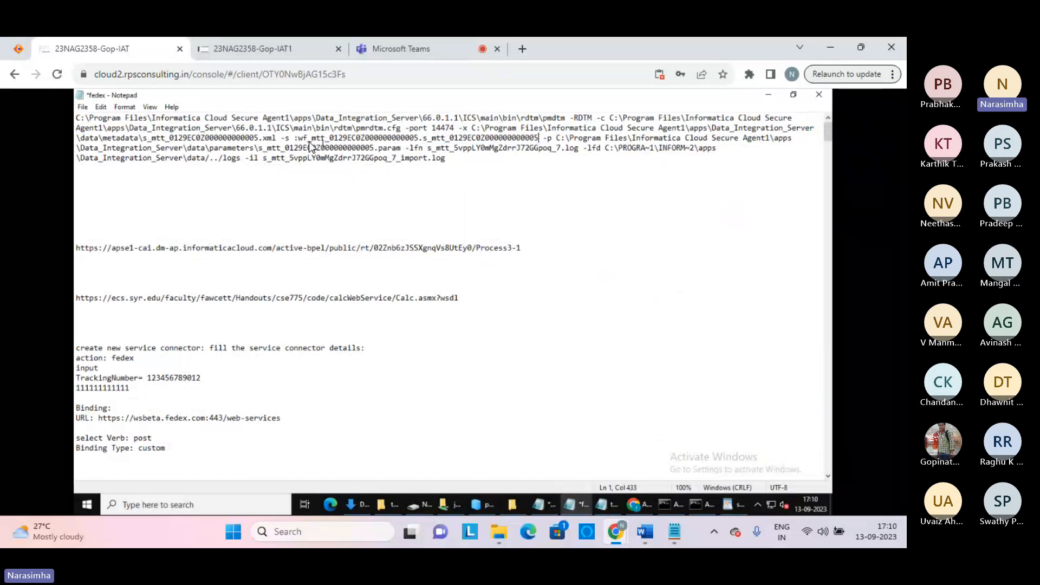
left_click_drag(298, 138, 416, 135)
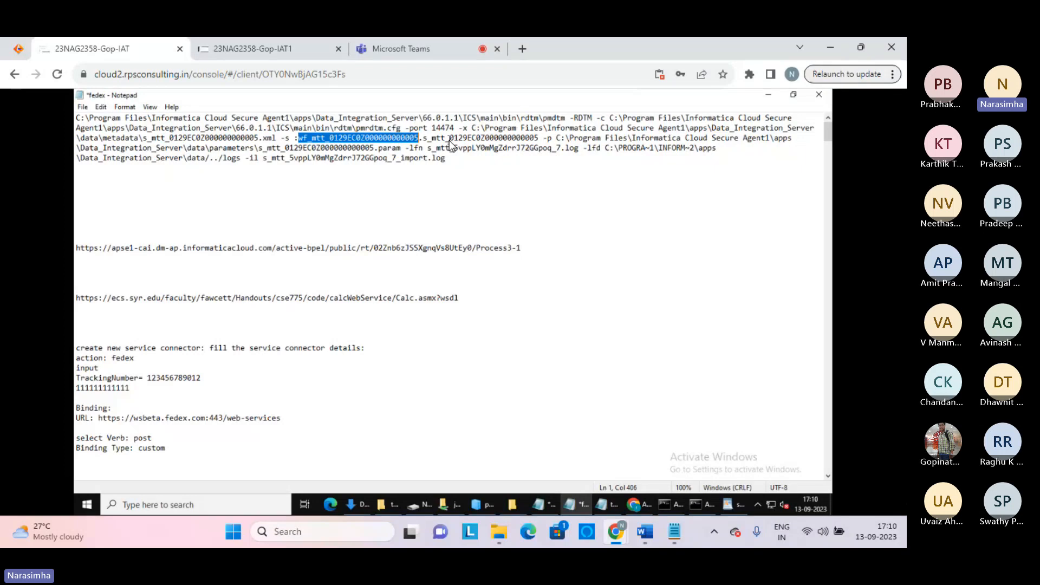
left_click(548, 141)
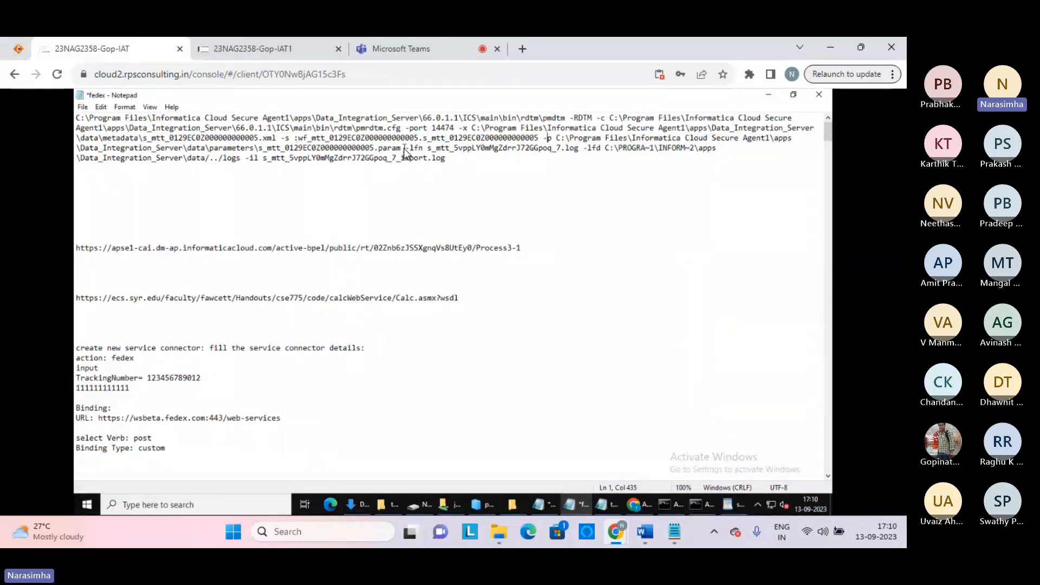
left_click_drag(405, 149, 266, 153)
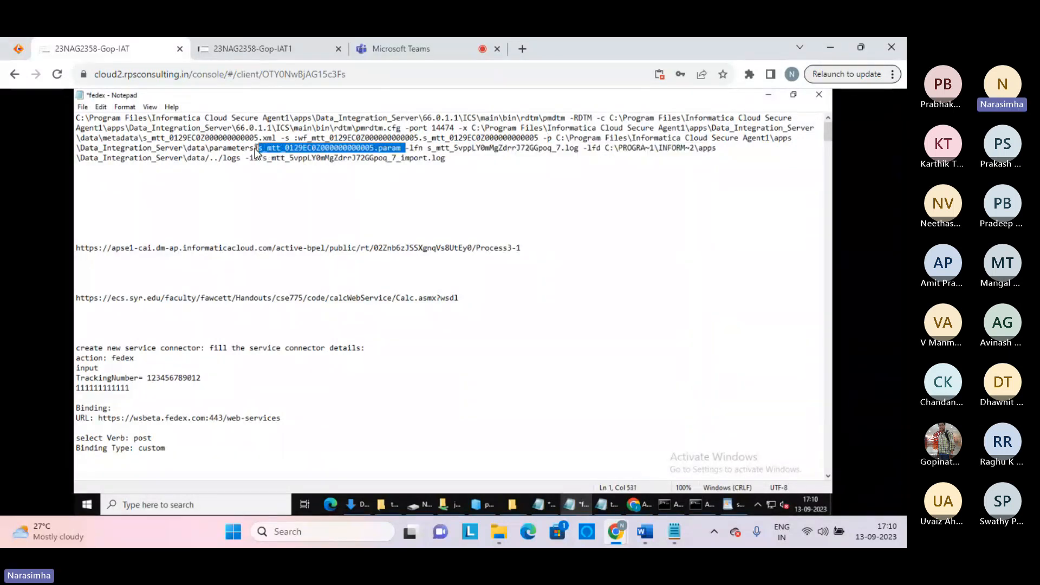
left_click(255, 149)
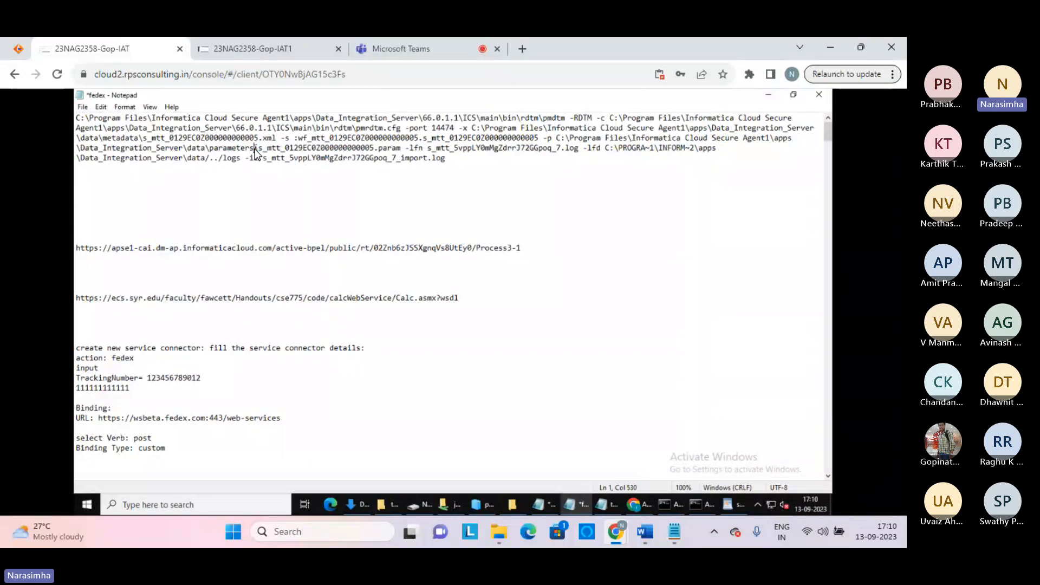
left_click(558, 139, "shift")
key("ctrl+c")
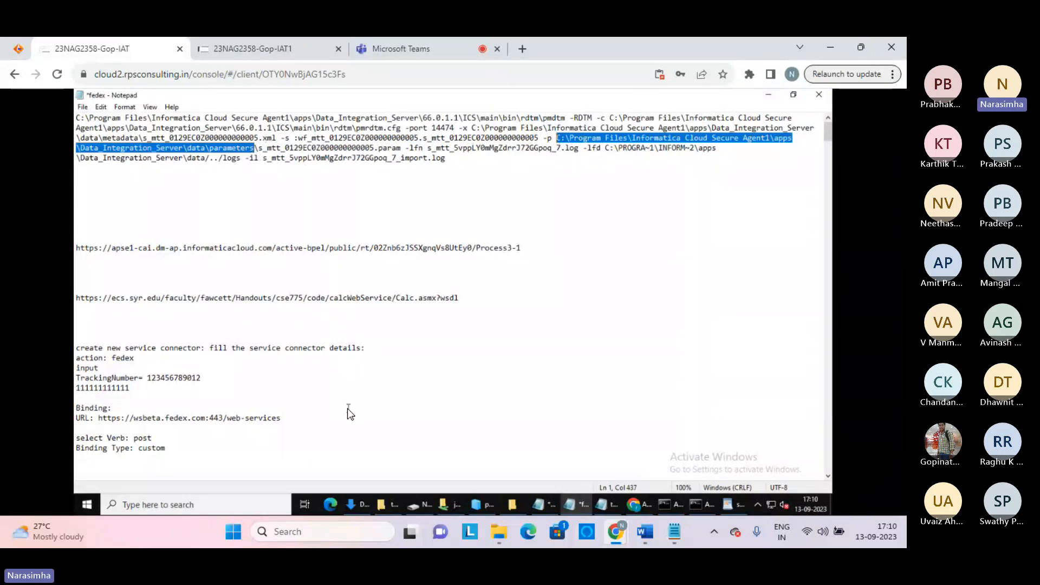
left_click(181, 506)
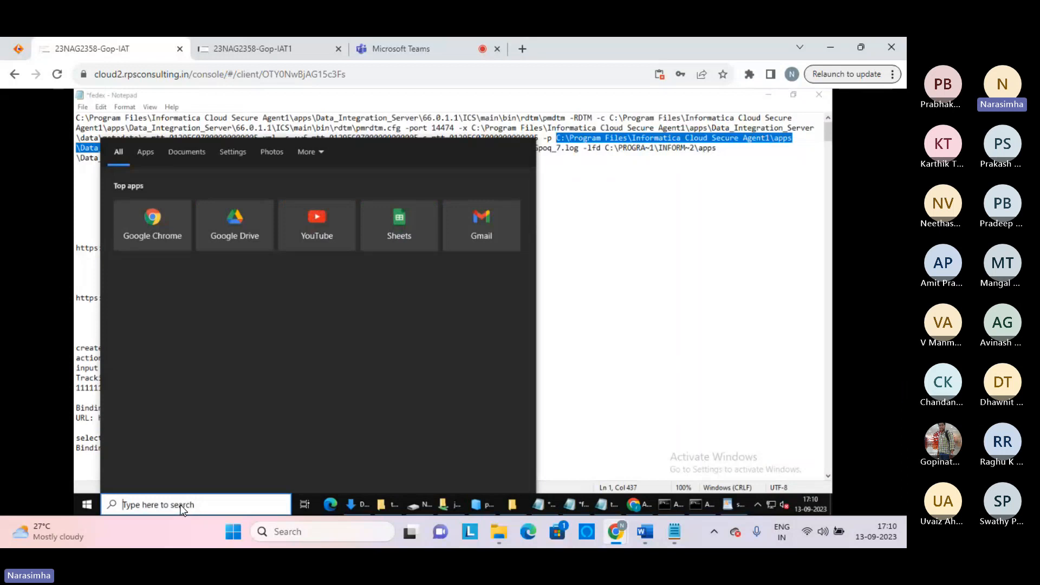
key("ctrl+v")
key("Return")
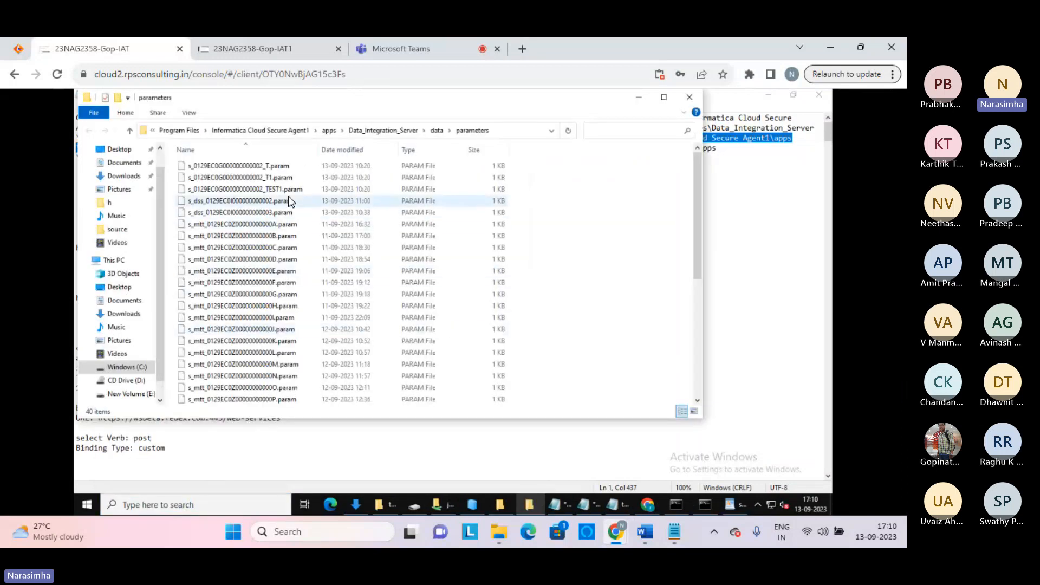
left_click(239, 165)
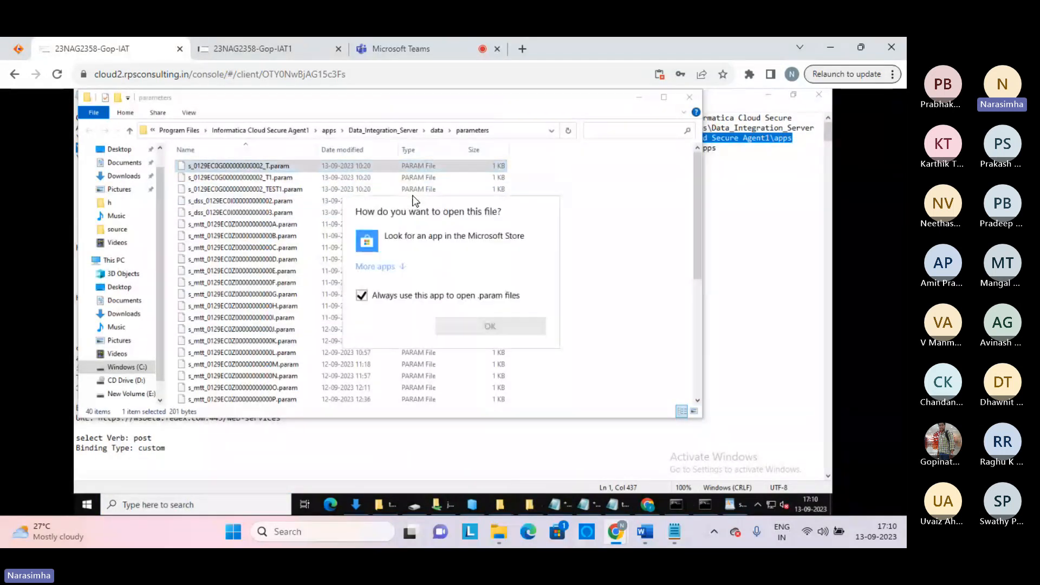
left_click(384, 265)
left_click(391, 328)
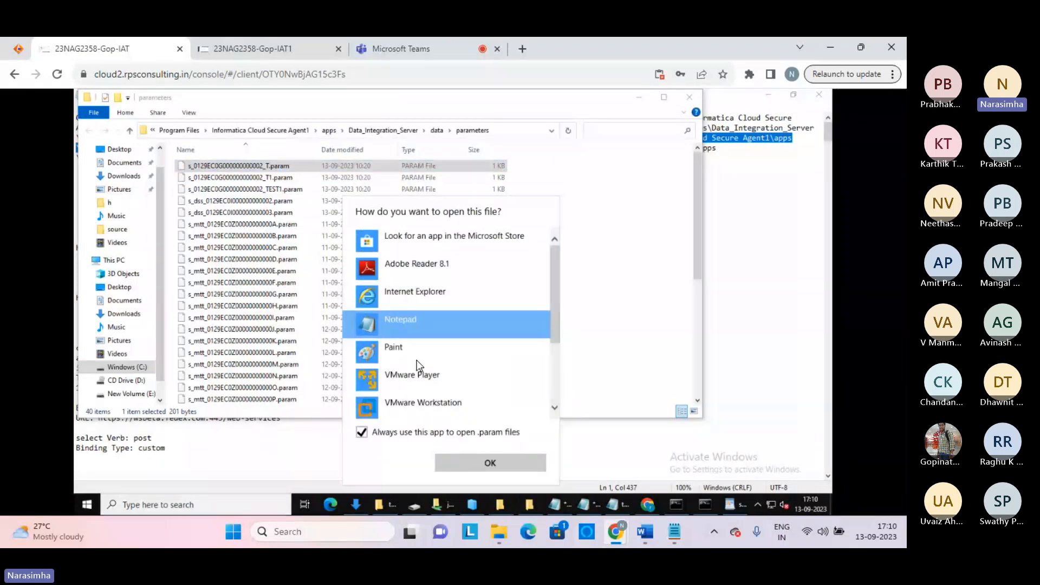
left_click(482, 463)
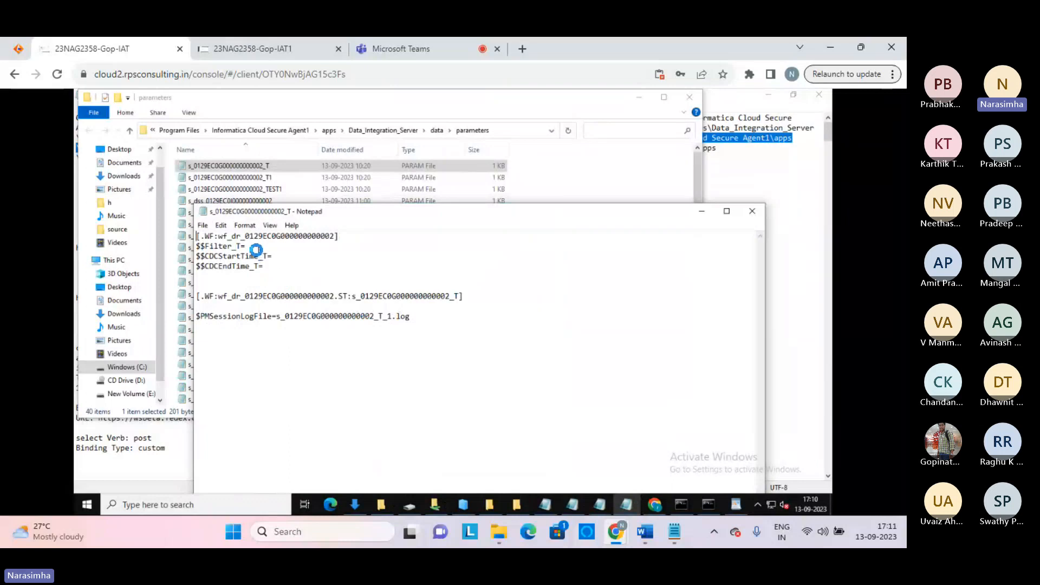
Review the Filter_T, CDC start and end time, and session log file settings, then close the file
left_click_drag(246, 247, 198, 248)
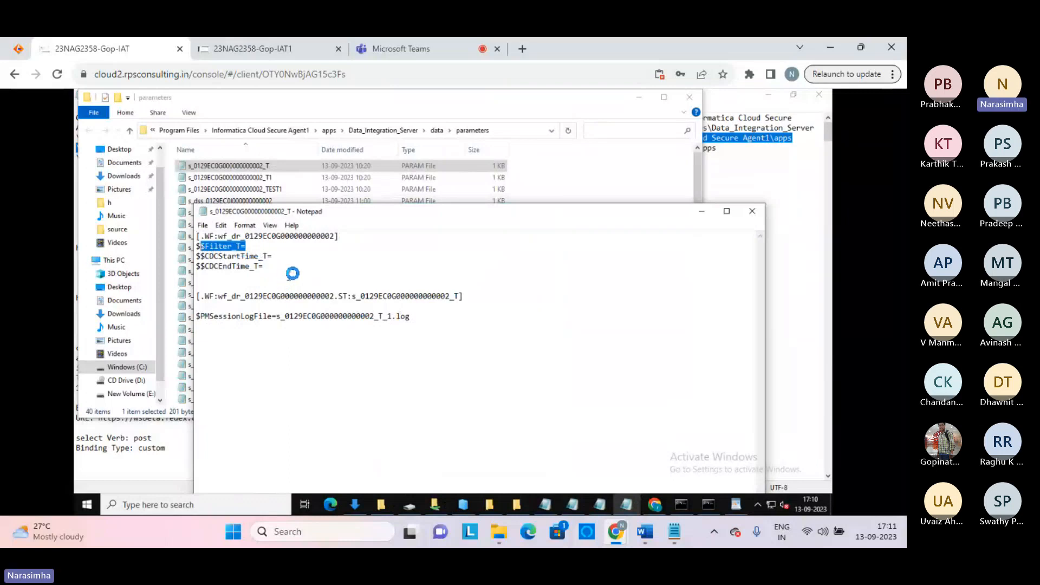
left_click_drag(271, 267, 197, 254)
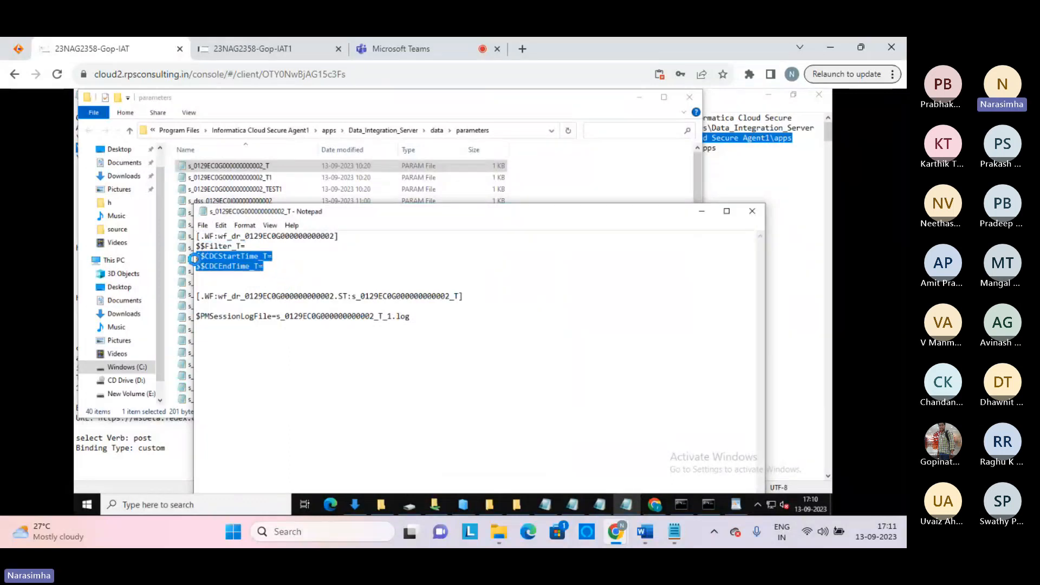
left_click(340, 360)
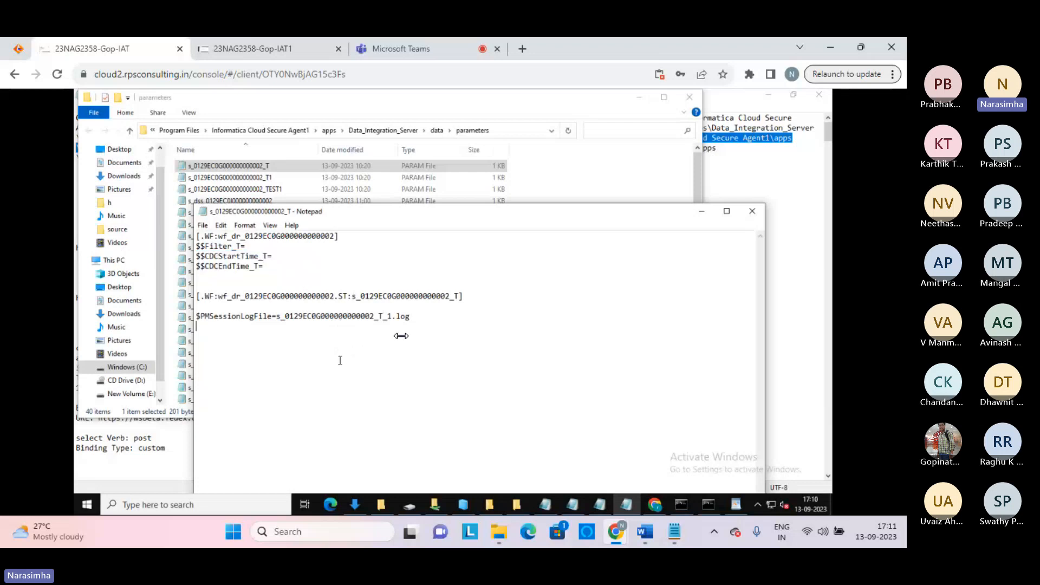
triple_click(205, 318)
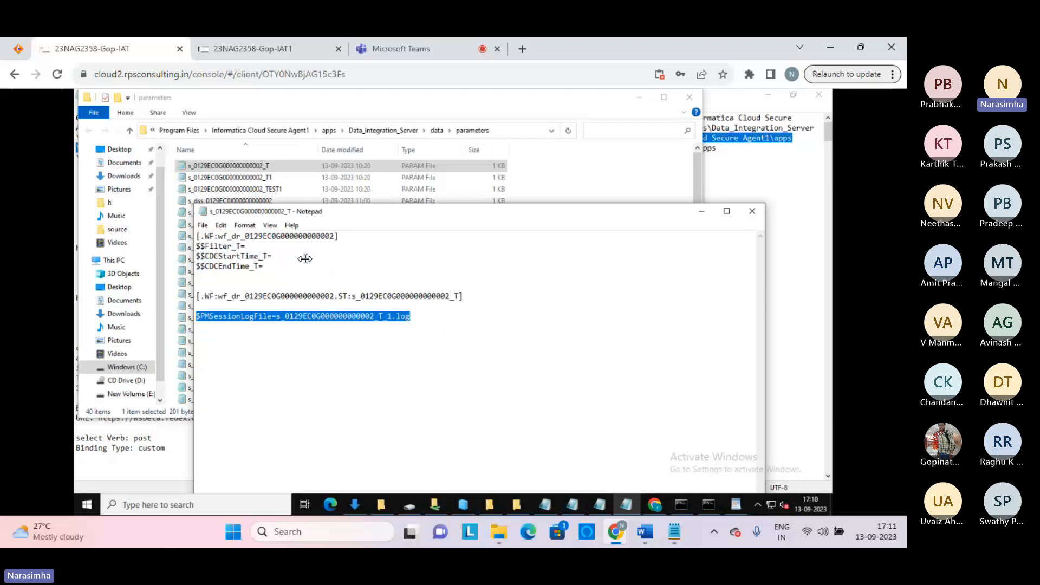
left_click(306, 258)
left_click_drag(201, 247, 245, 247)
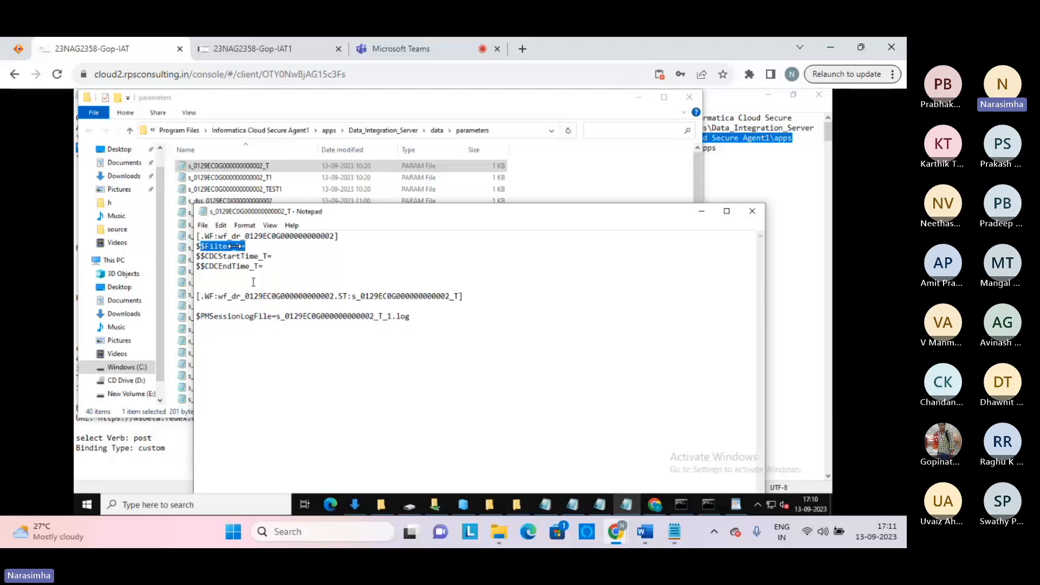
left_click(753, 211)
Trace the -lfn and -il log file names in the fedex notes' pmdtm command, then return to the metadata folder
left_click(752, 217)
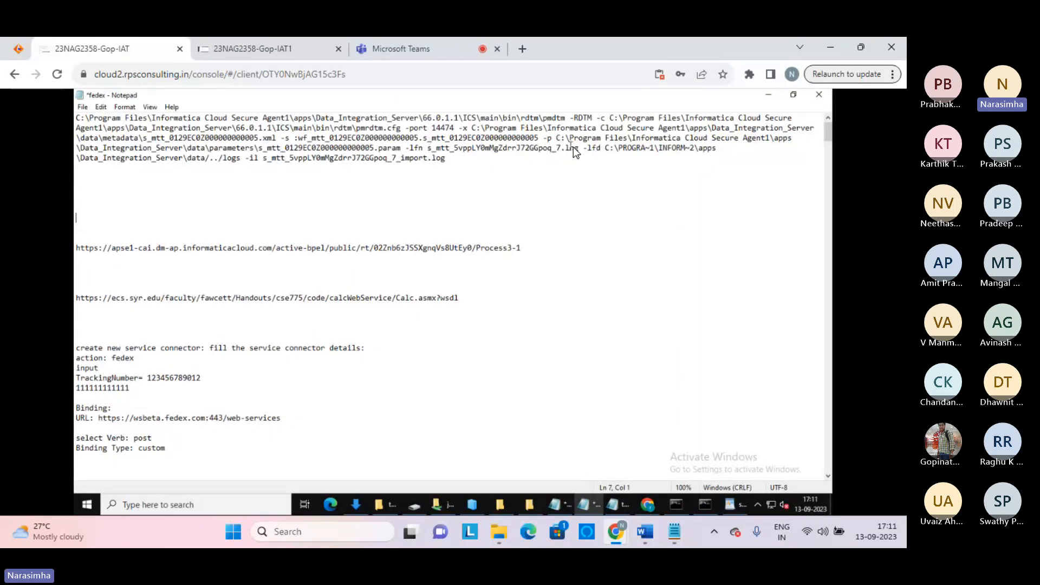
left_click_drag(579, 147, 428, 147)
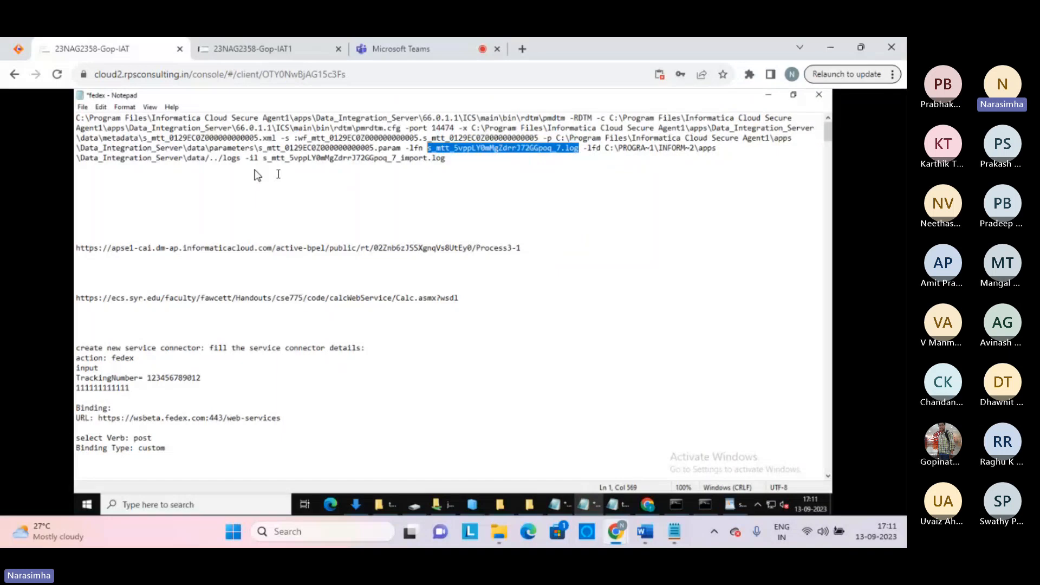
left_click(225, 161)
double_click(230, 159)
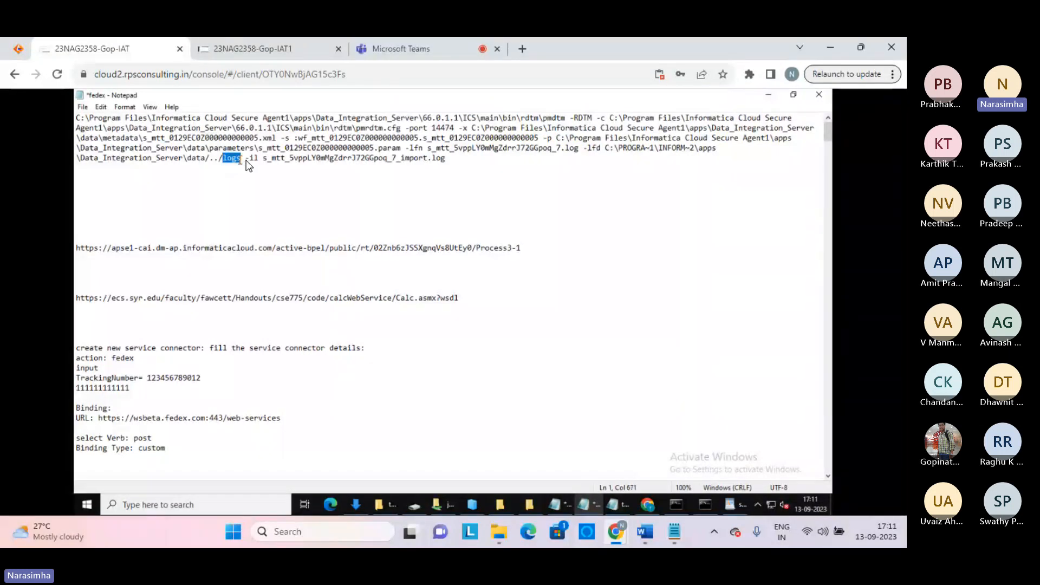
left_click_drag(258, 160, 449, 163)
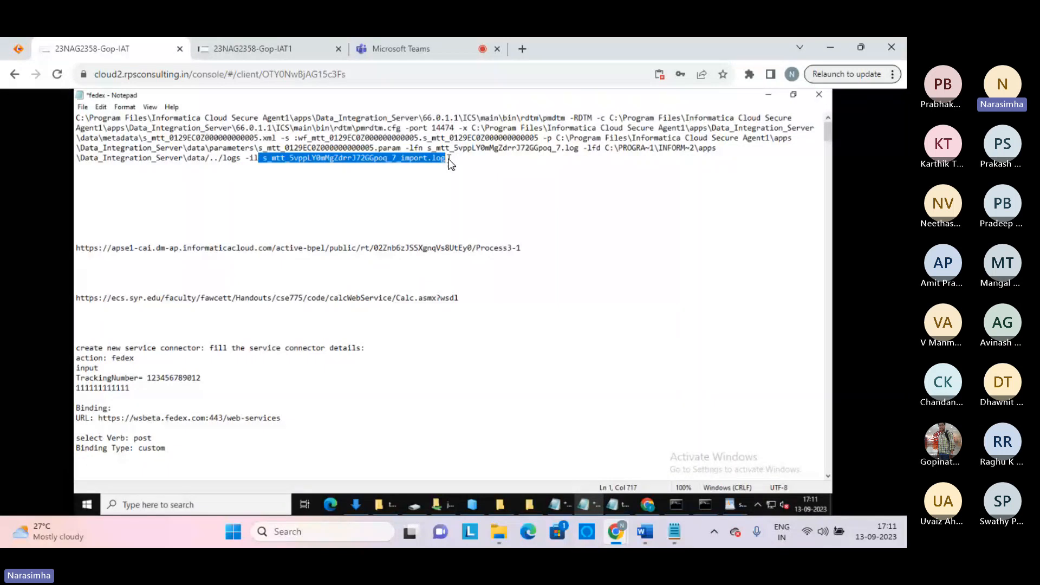
left_click(499, 506)
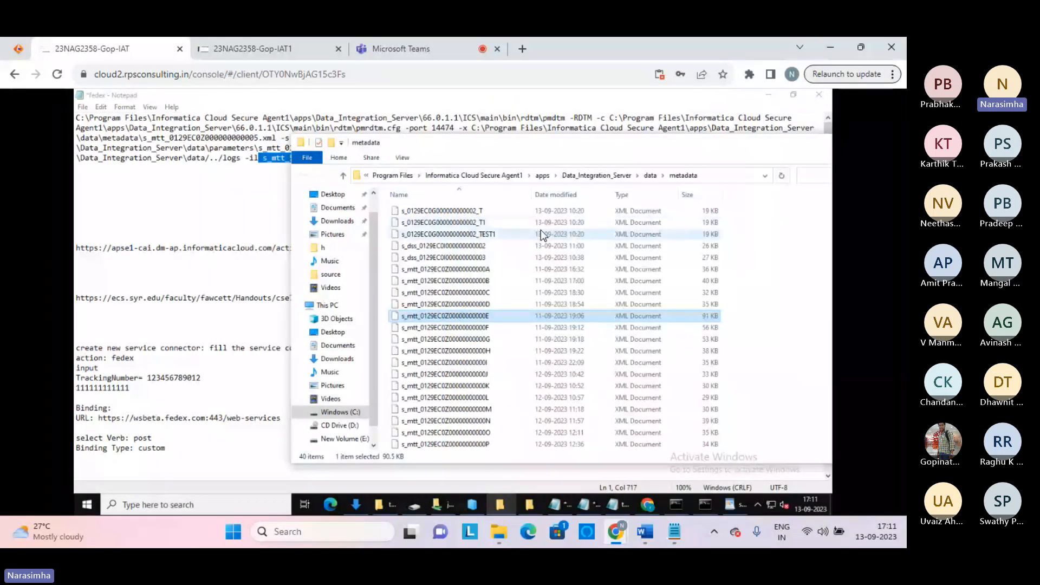
View one of the session metadata XML documents in the data\metadata folder
left_click(650, 176)
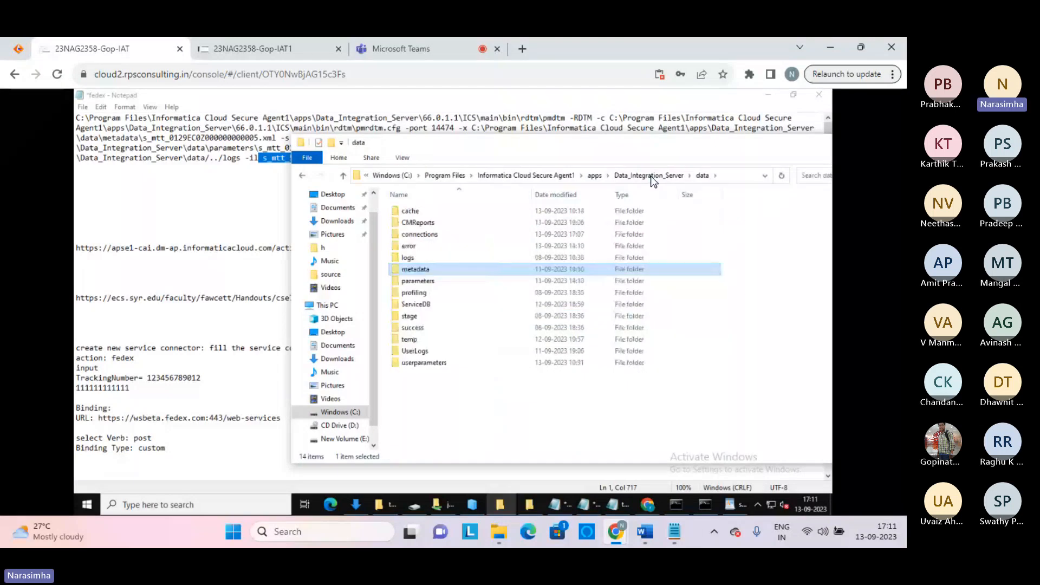
double_click(433, 269)
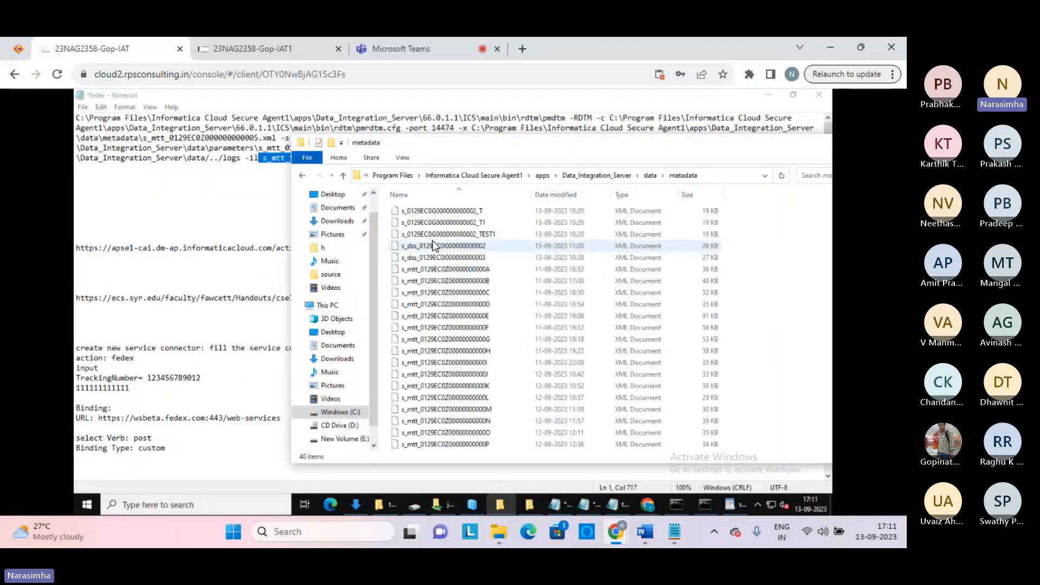
double_click(433, 245)
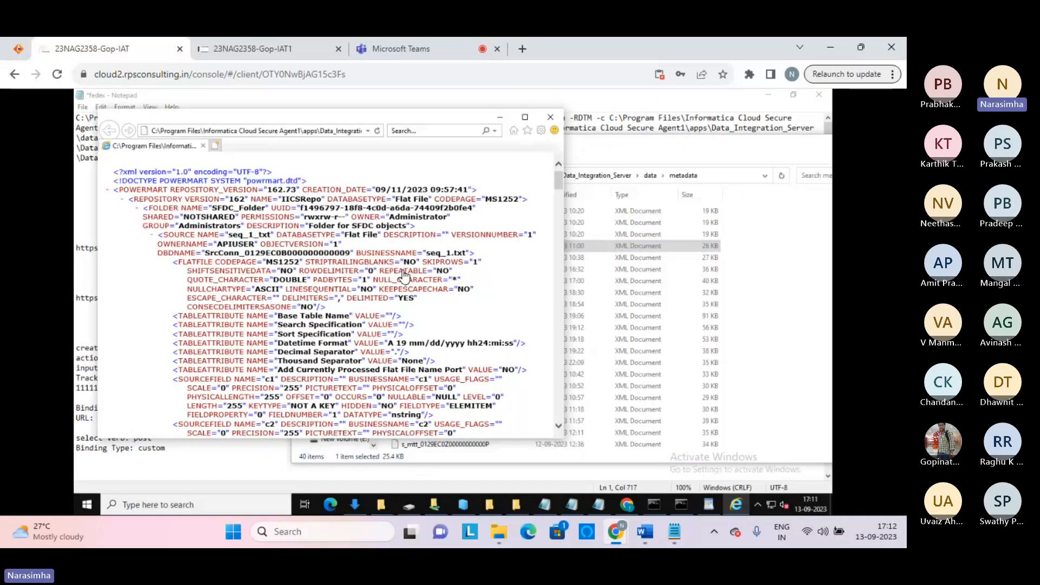
left_click(550, 118)
Confirm the data folder's logs subfolder is empty and return to the data folder
left_click(650, 176)
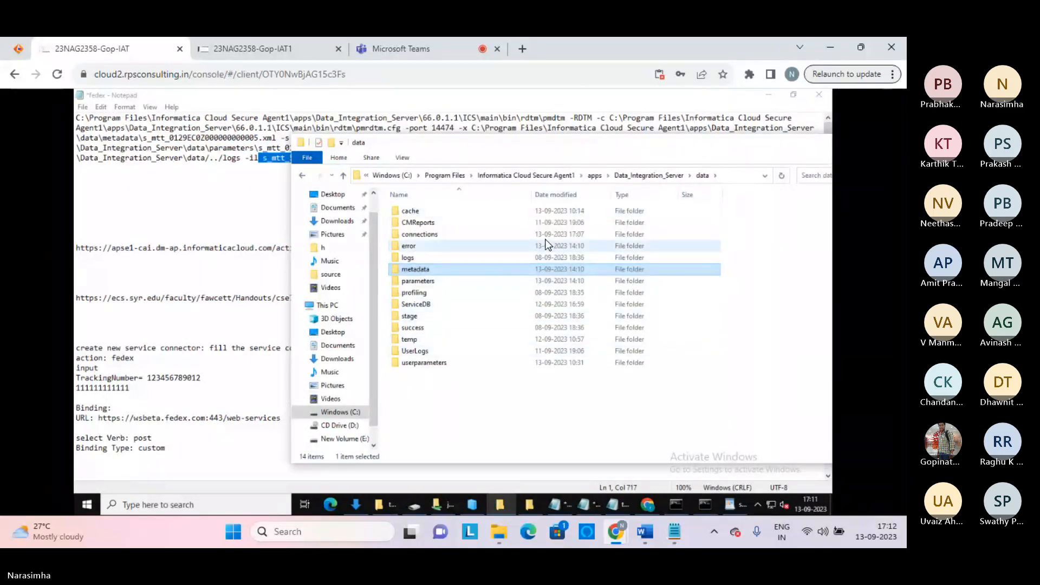
left_click(402, 258)
double_click(401, 258)
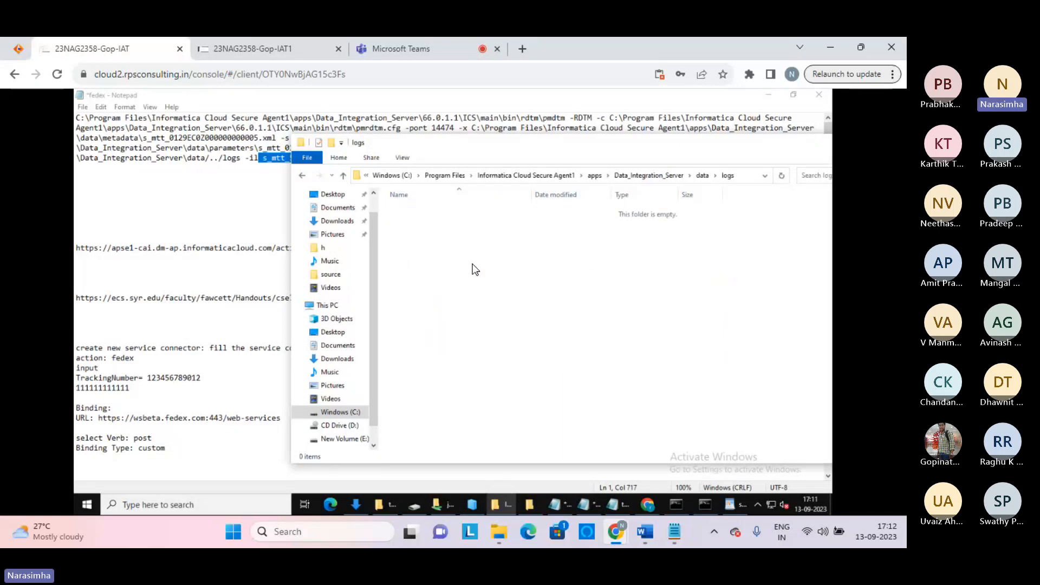
left_click(302, 176)
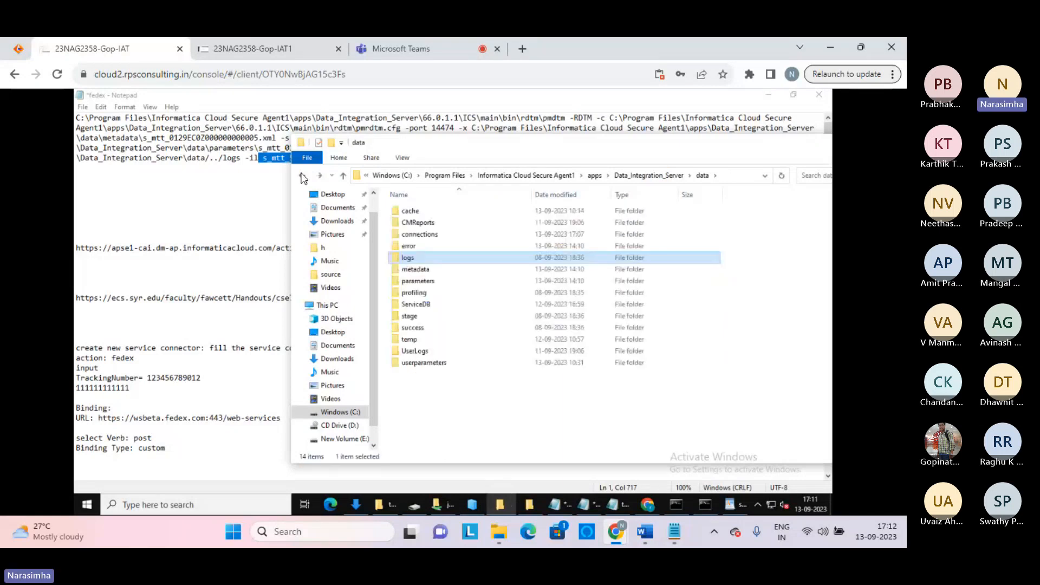
left_click(444, 378)
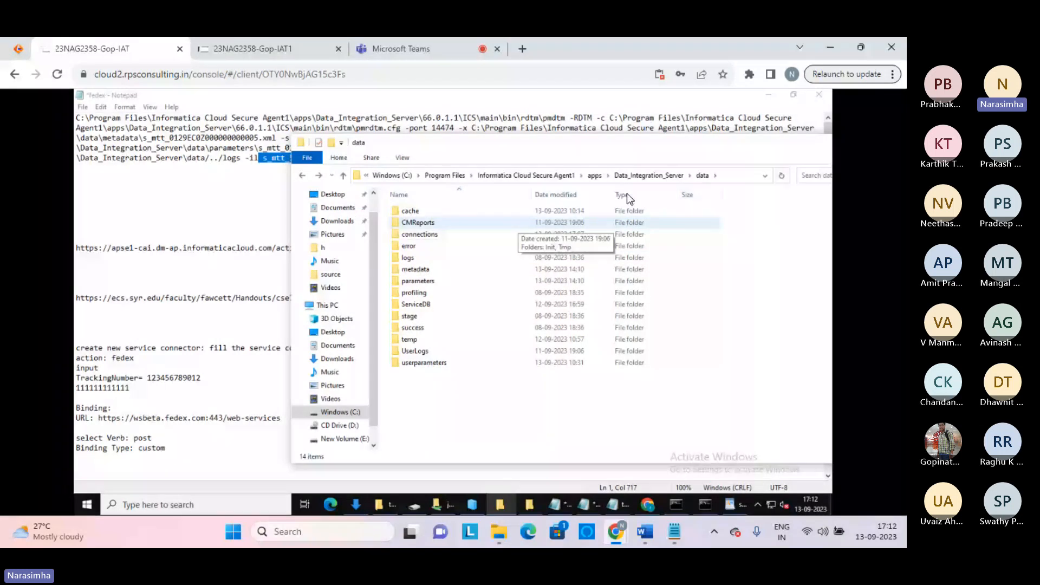
Open session log s_4Vi5RFEjhsUjT29RemVmAD_T_1 from Data_Integration_Server\logs in a maximized Notepad
key("alt+Up")
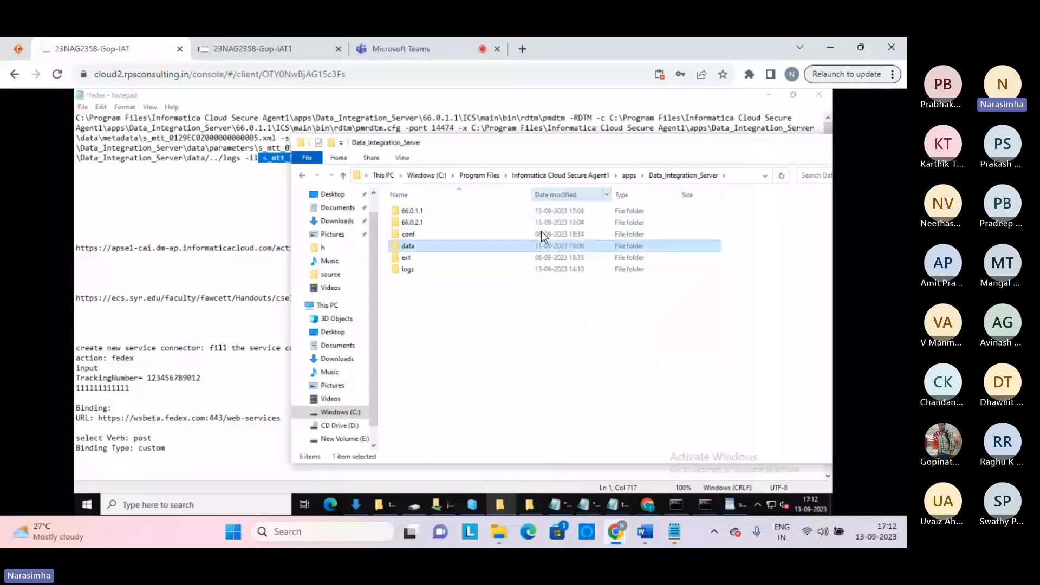
double_click(432, 266)
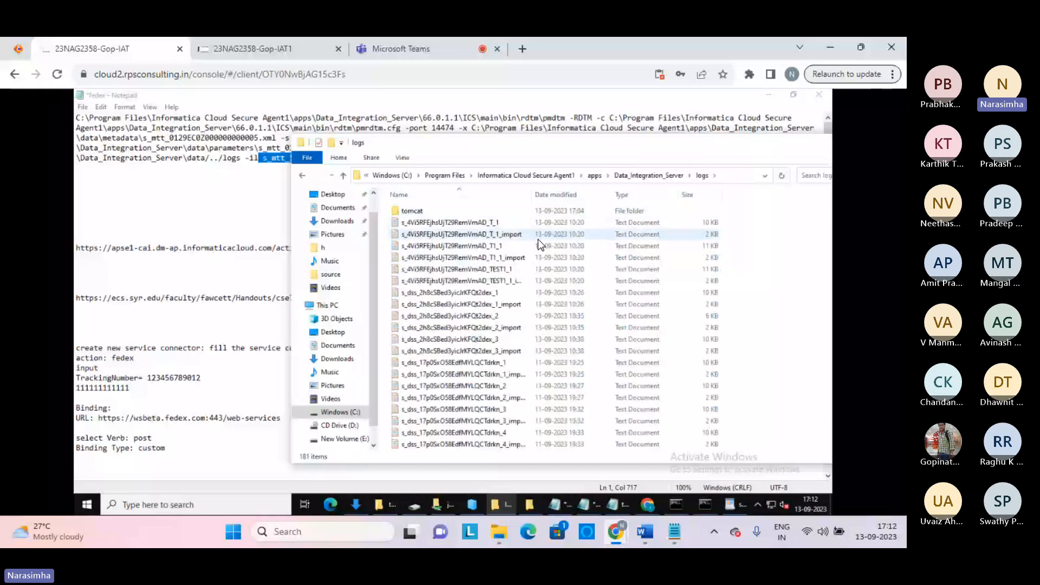
double_click(462, 223)
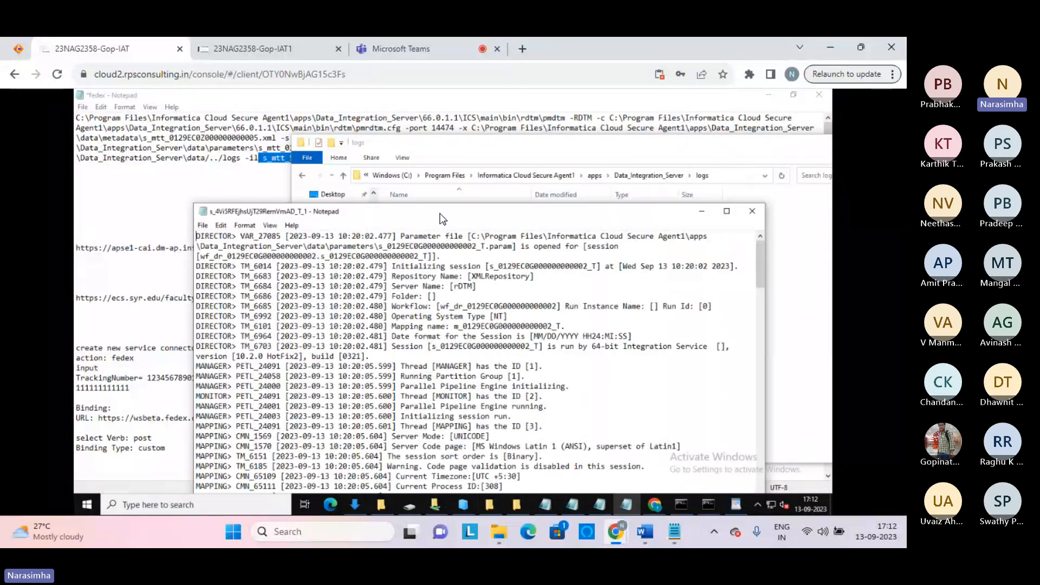
double_click(442, 217)
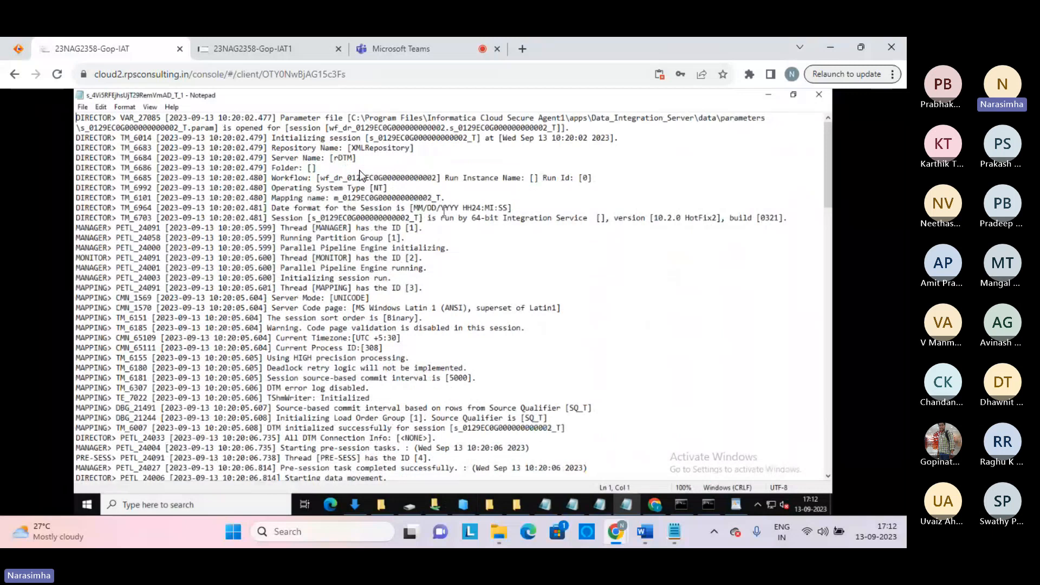
Read the log from its initialisation lines to the load summary (1 row applied, 0 rejected), then close it
left_click_drag(209, 137, 274, 279)
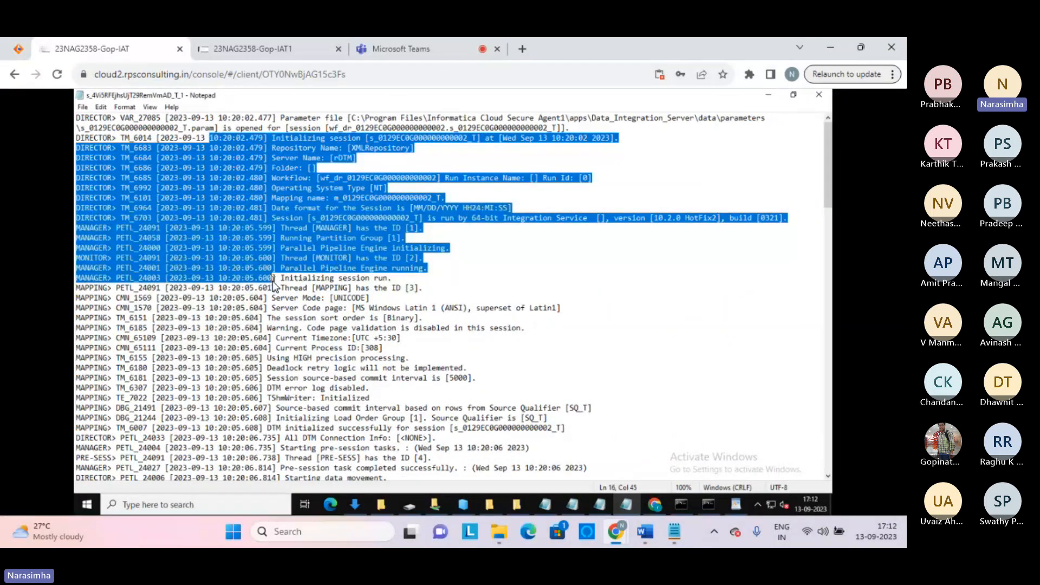
left_click(273, 279)
key("ctrl+End")
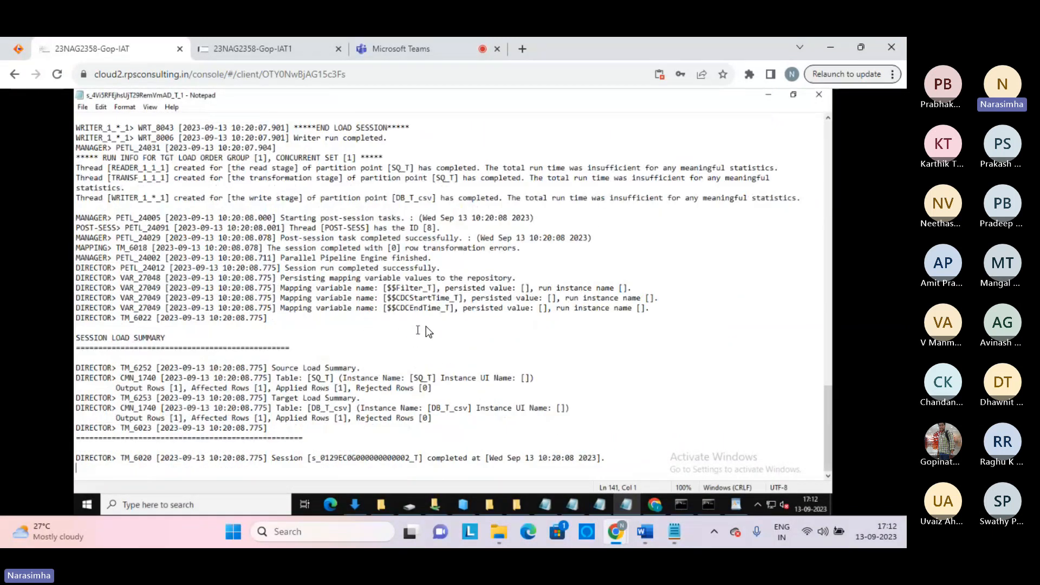
left_click_drag(450, 416, 395, 353)
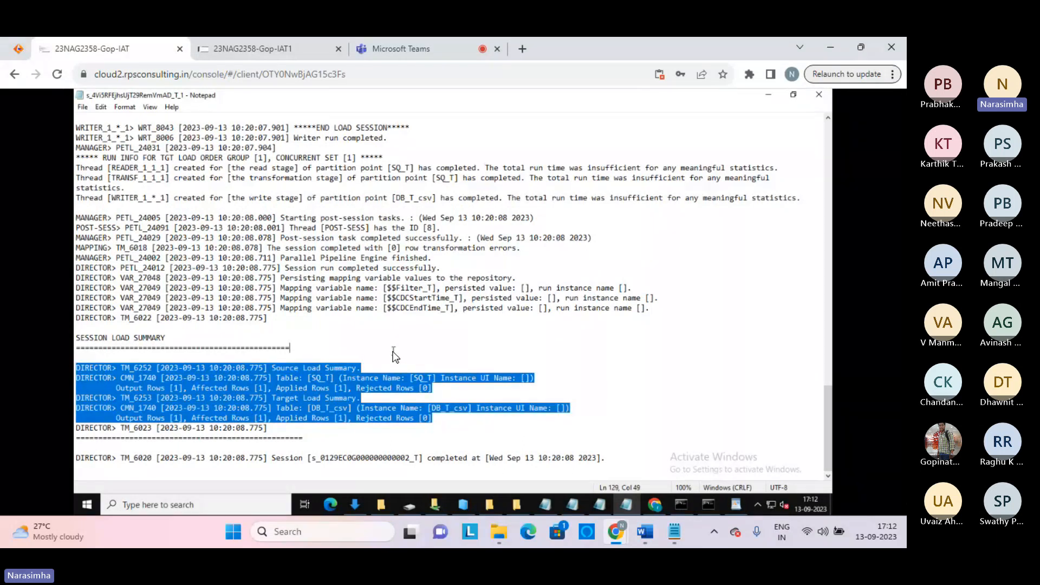
left_click(393, 349)
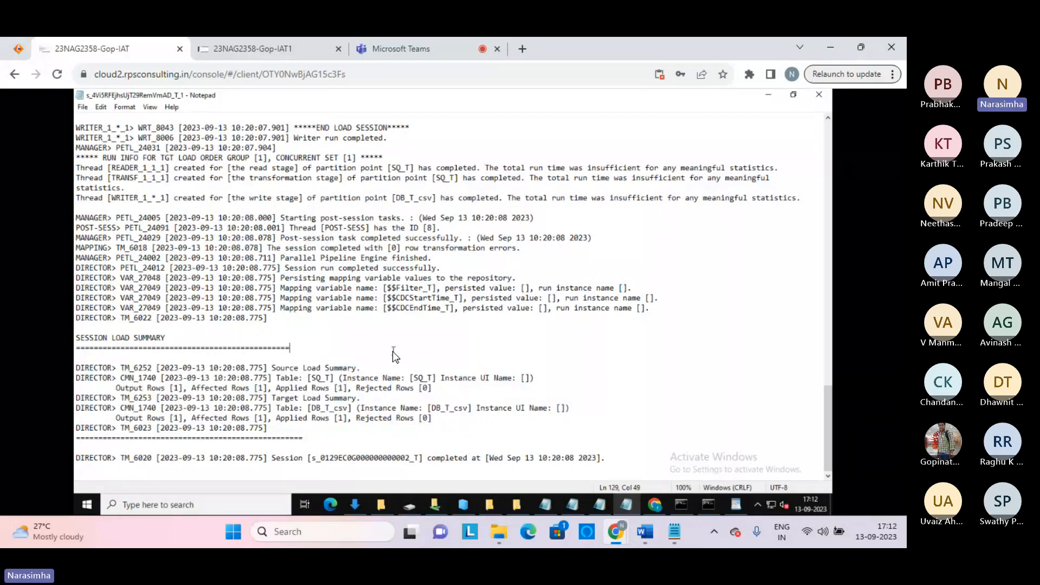
left_click(818, 96)
left_click(270, 193)
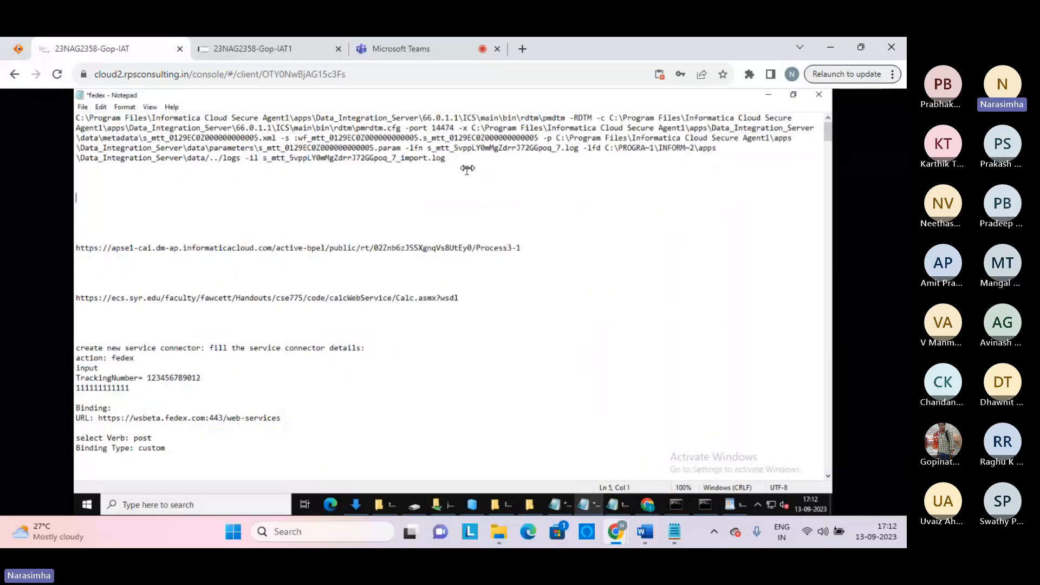
left_click_drag(445, 158, 139, 128)
left_click_drag(80, 90, 78, 111)
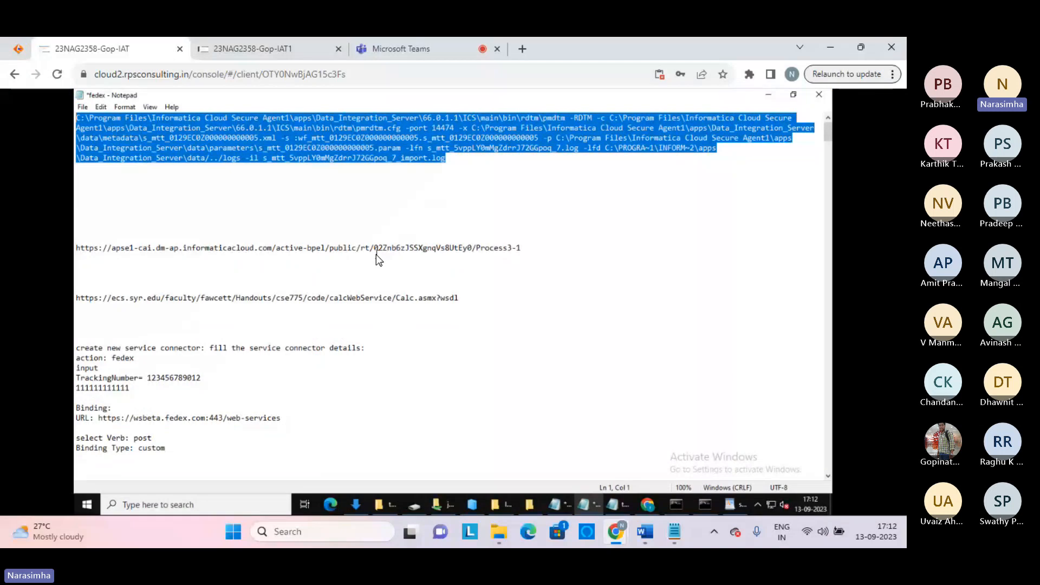
left_click(505, 187)
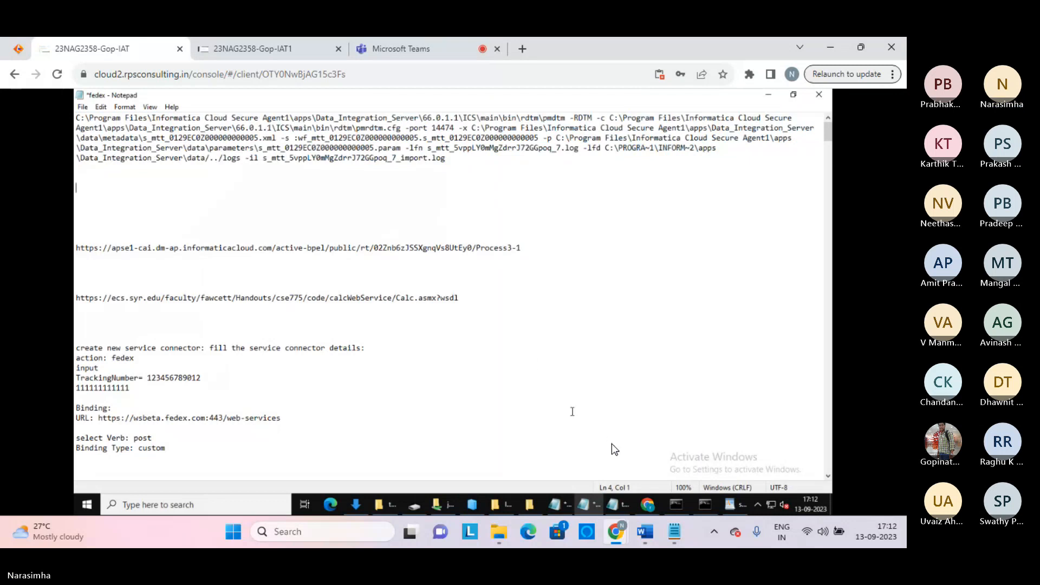
left_click(509, 356)
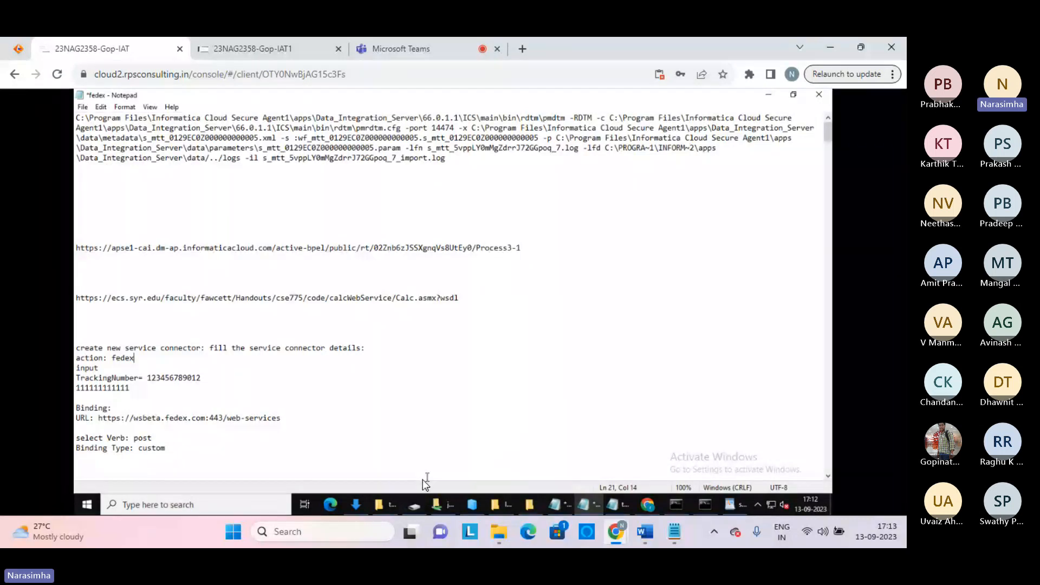
In the IAT1 session, browse a new File Explorer window to C:\Program Files
left_click(290, 43)
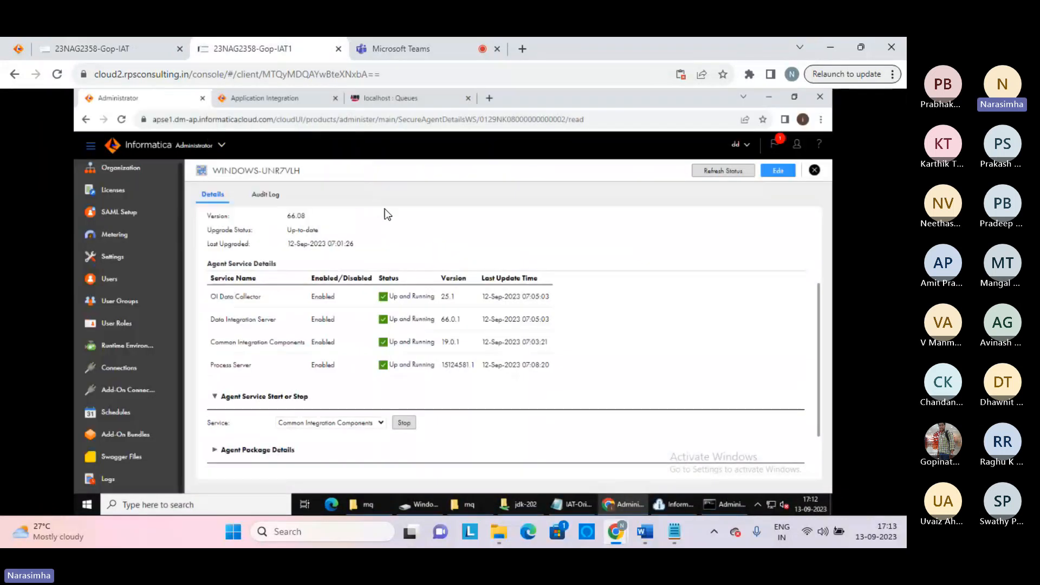
left_click(362, 507)
left_click(228, 333)
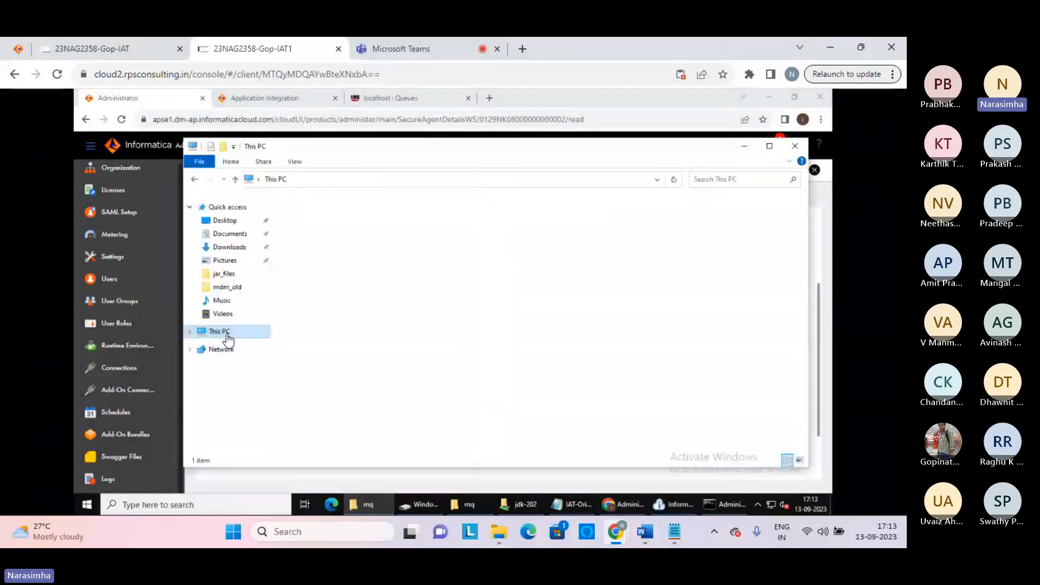
double_click(346, 336)
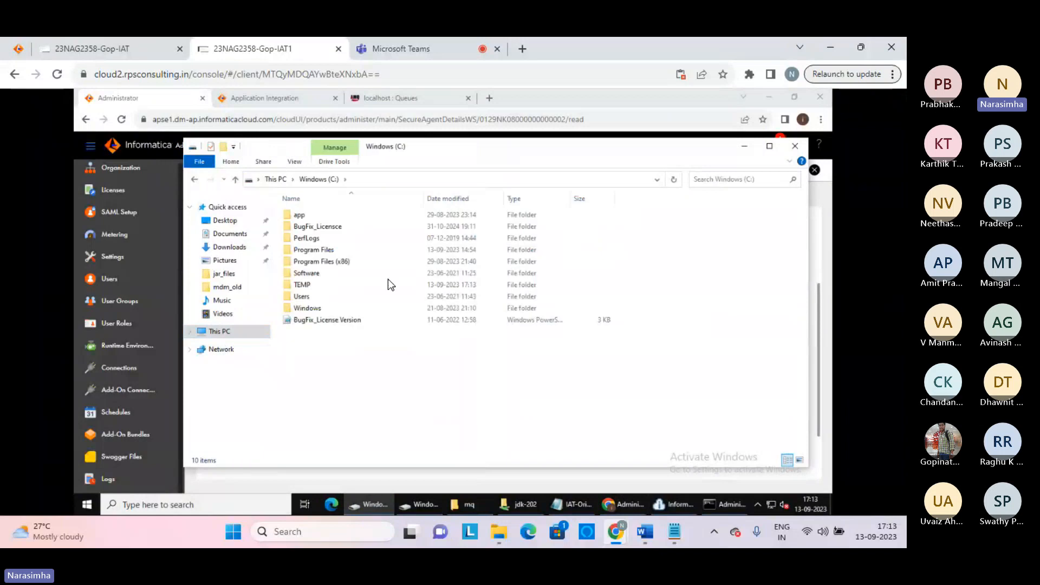
double_click(324, 249)
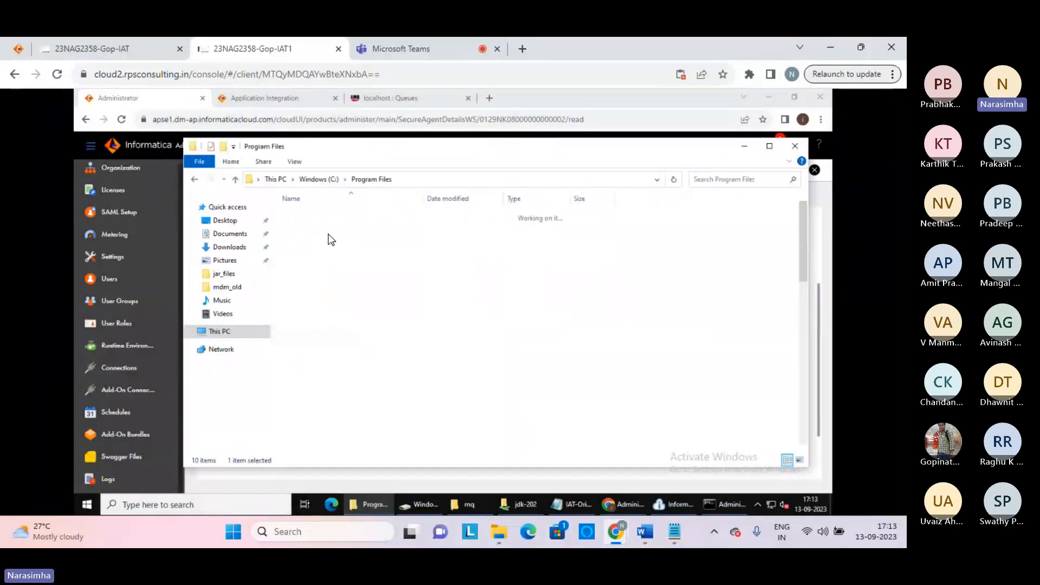
scroll(328, 236, "down", 12)
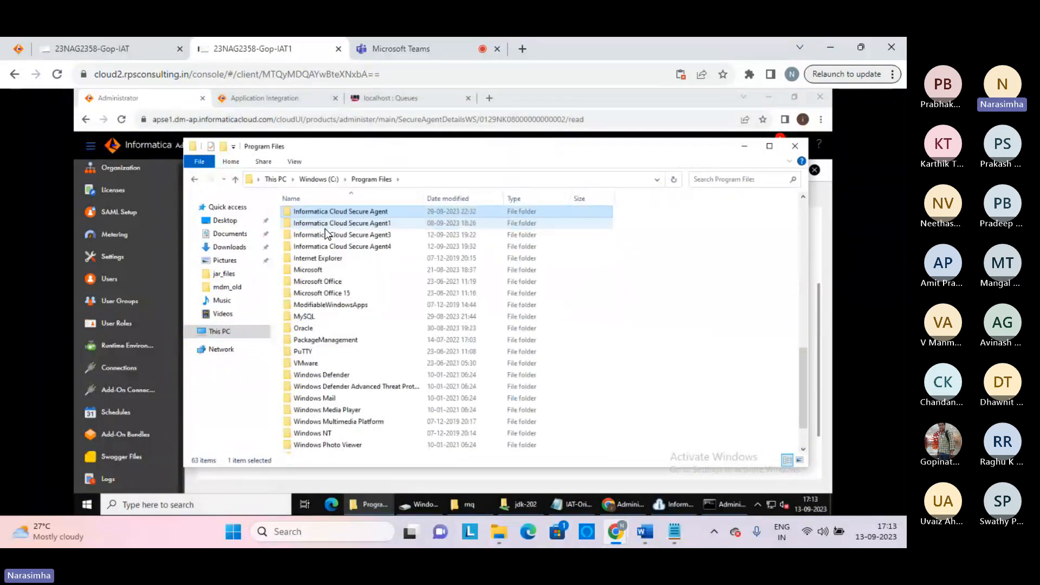
Open Secure Agent4's apps\process-engine\logs folder and its manager.2023-09-12 log
left_click(326, 228)
key("Down")
key("Down")
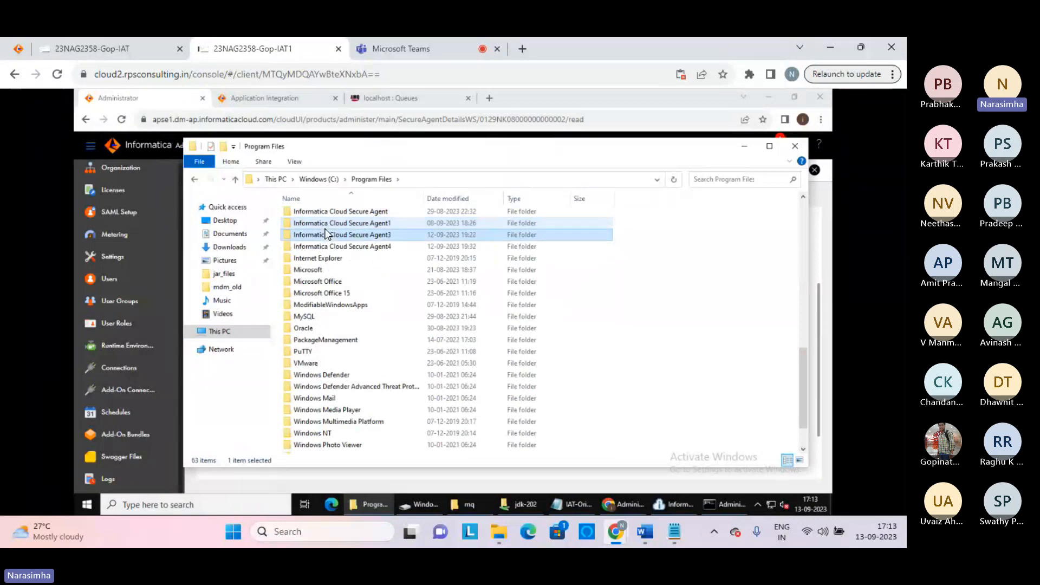
key("Return")
key("Down")
key("Down")
key("Down")
key("Down")
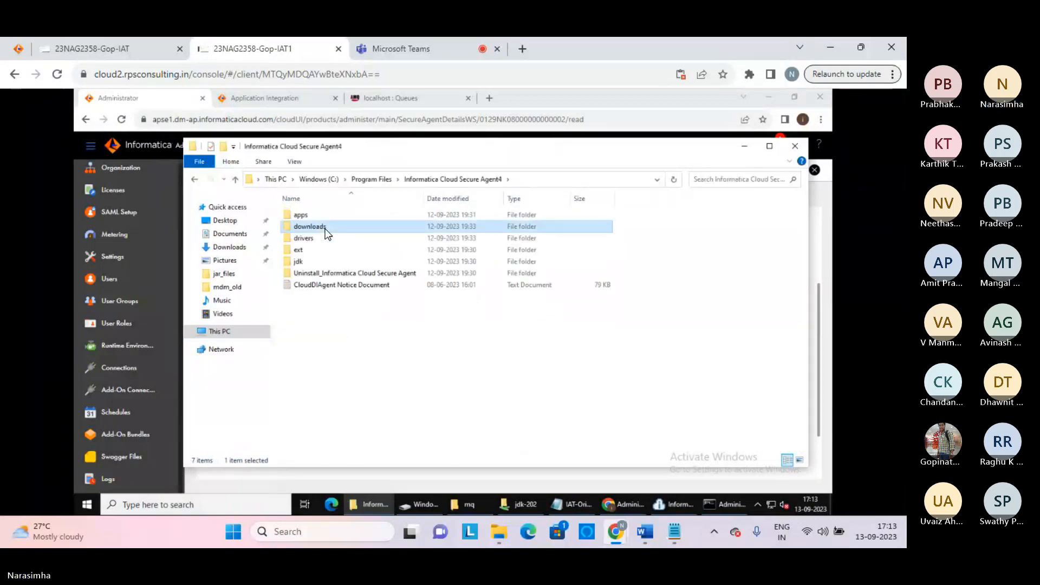
key("Up")
key("Up")
key("Up")
key("Up")
key("Return")
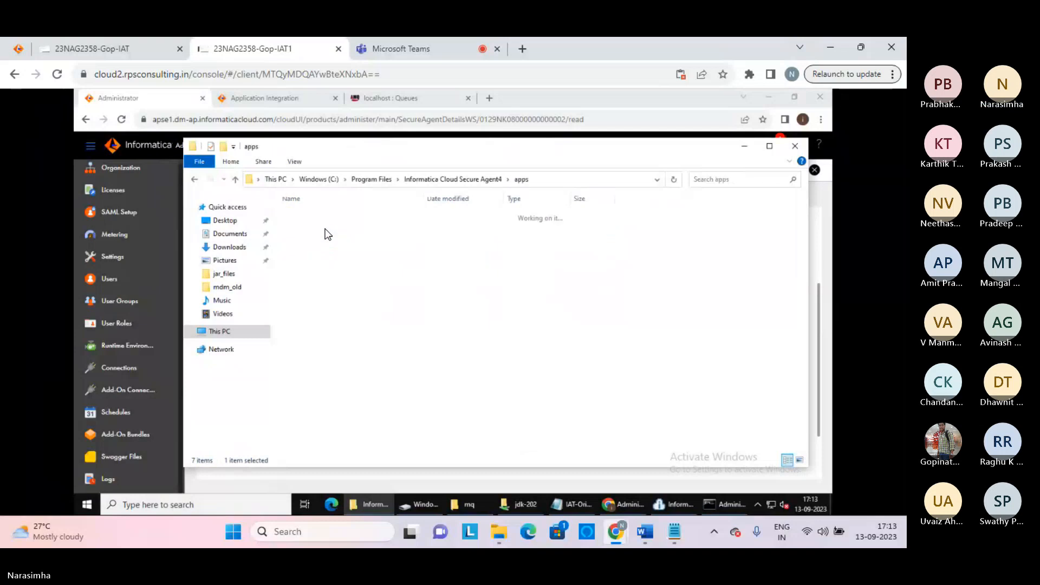
key("Down")
key("Down")
key("Down")
key("Down")
key("Down")
key("Return")
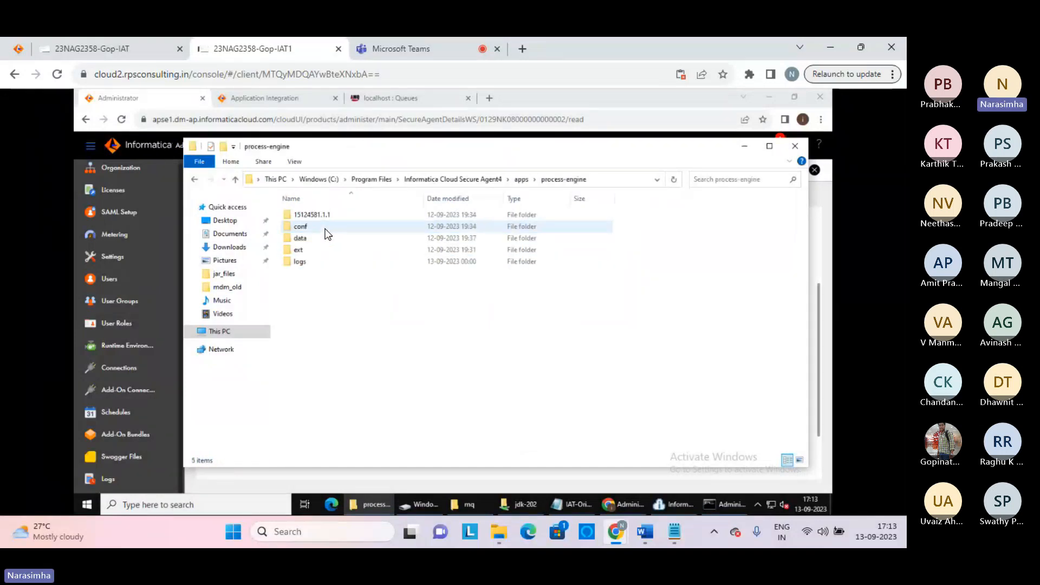
key("Down")
key("Down")
key("Down")
key("Down")
key("Return")
key("Down")
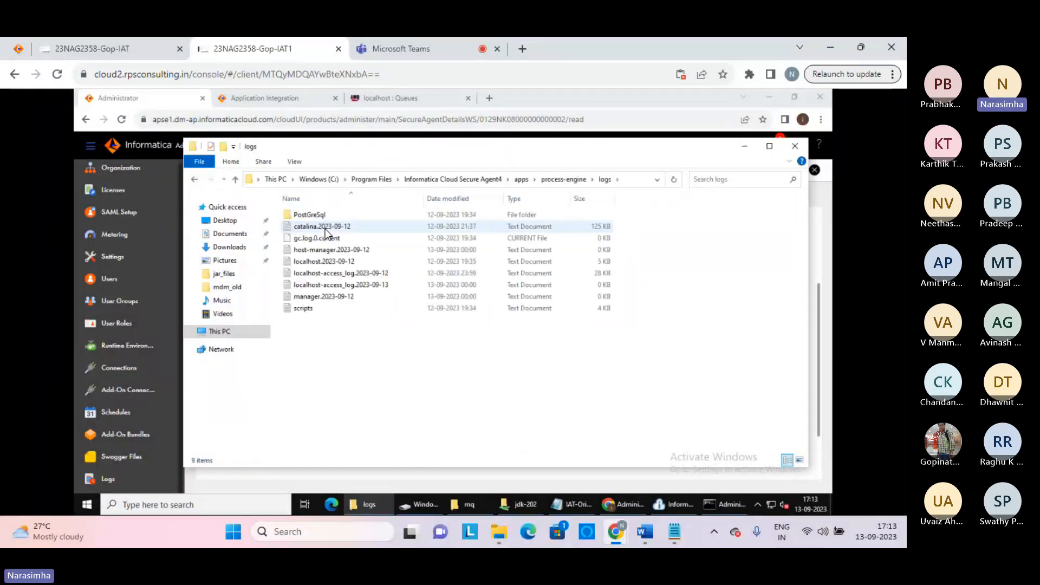
key("Down")
key("Down")
key("Down")
key("Down")
key("Down")
key("Down")
key("Down")
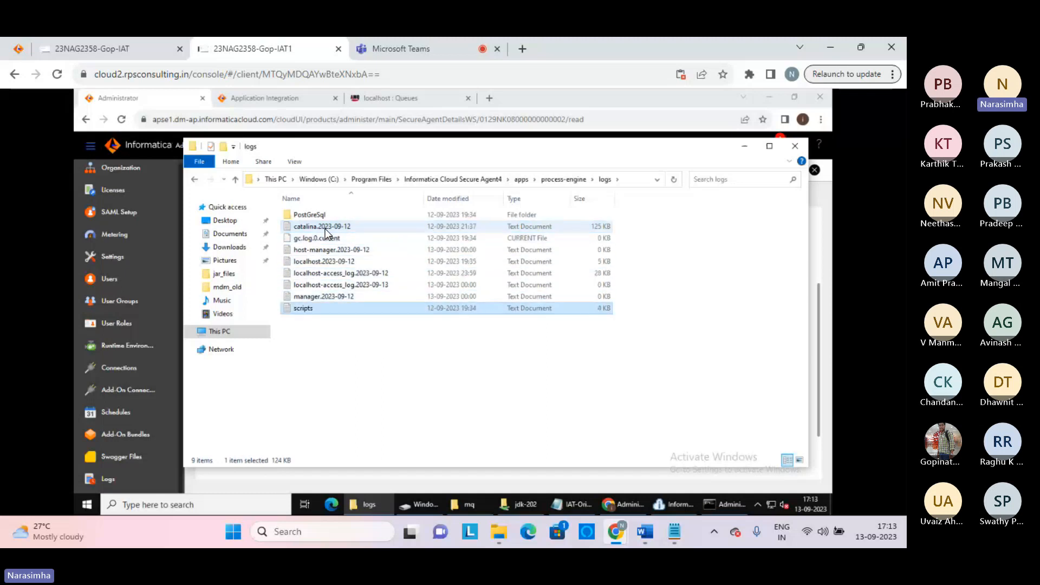
key("Up")
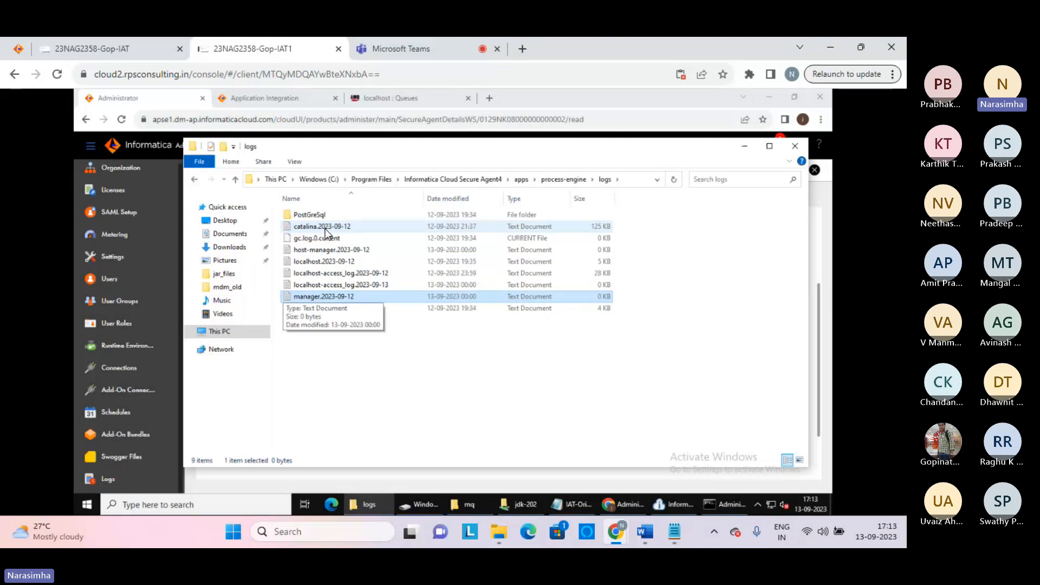
key("Return")
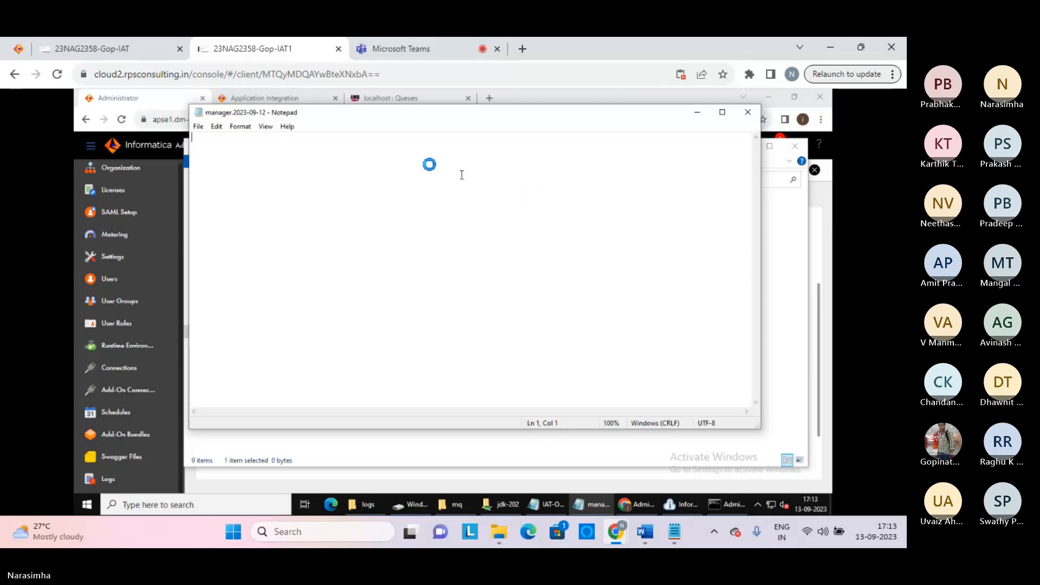
Return to the IAT session's fedex notes, placing the cursor on the empty fourth line
left_click(436, 451)
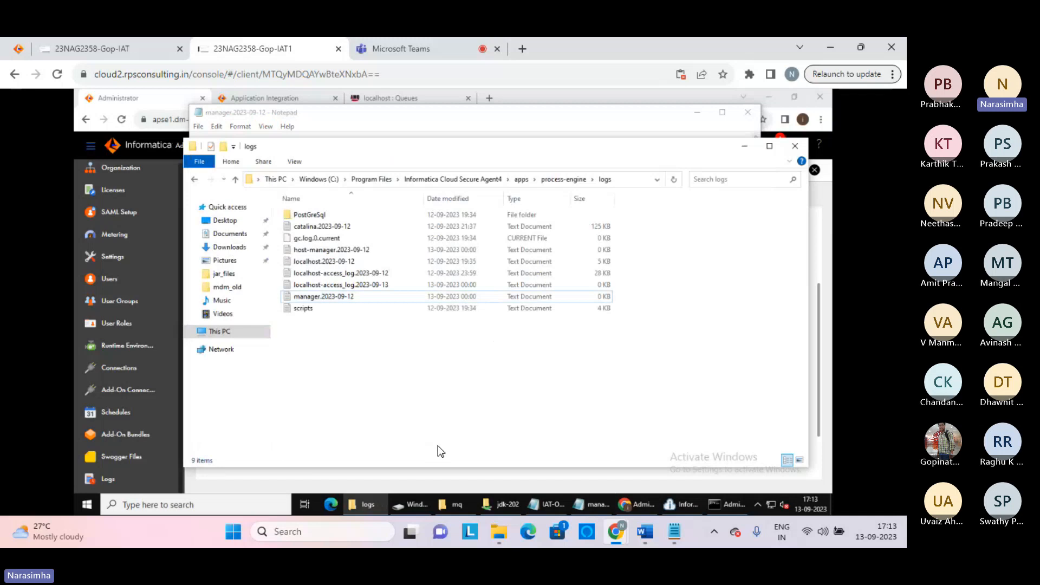
left_click(683, 545)
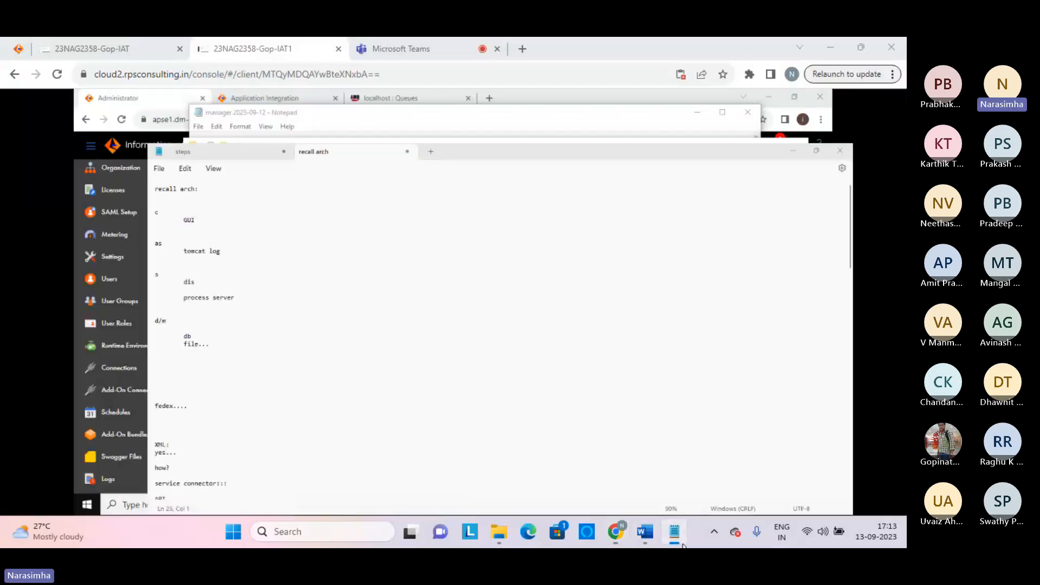
left_click(683, 546)
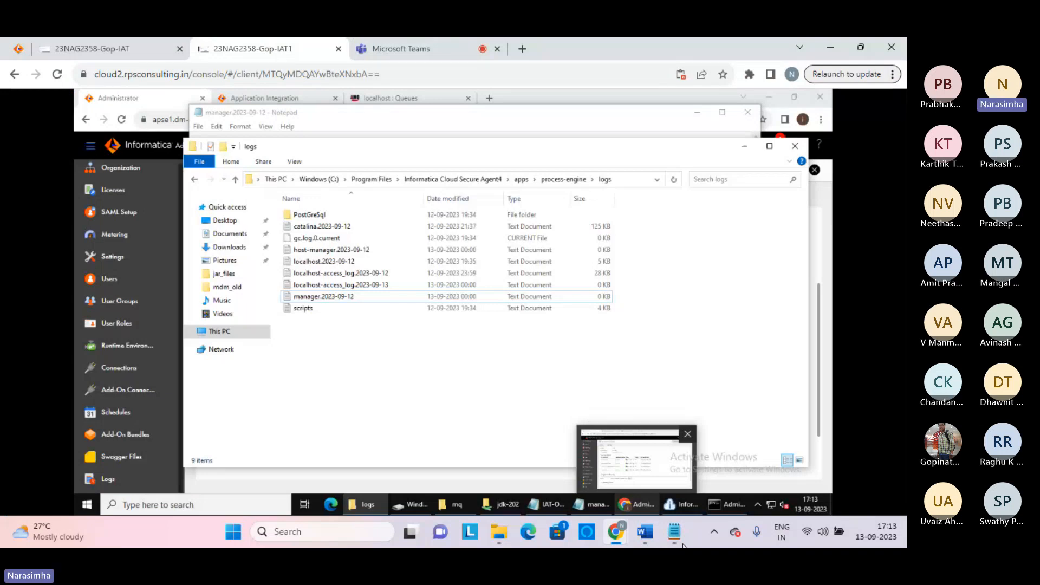
left_click(114, 51)
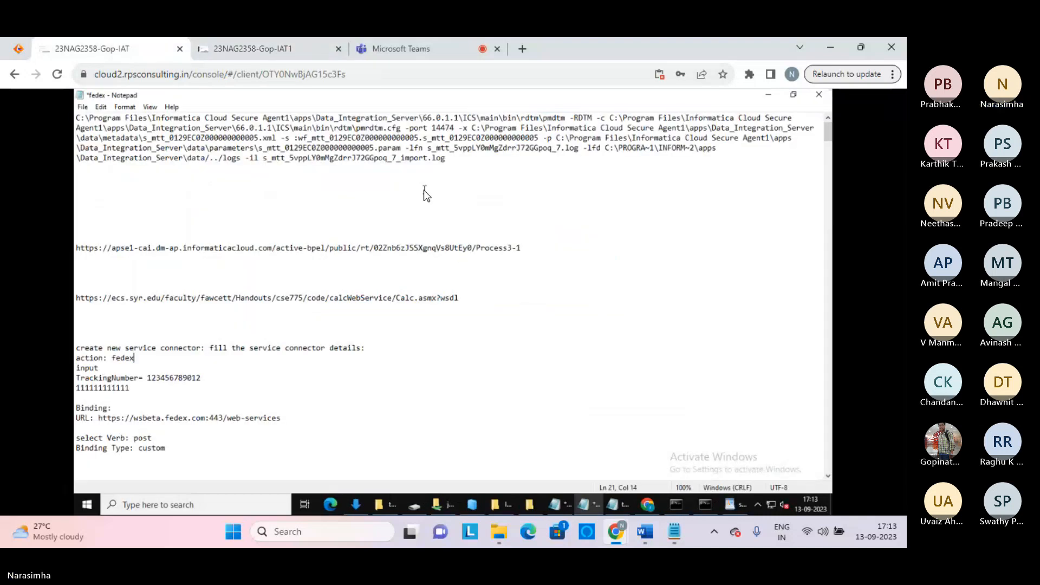
left_click(257, 190)
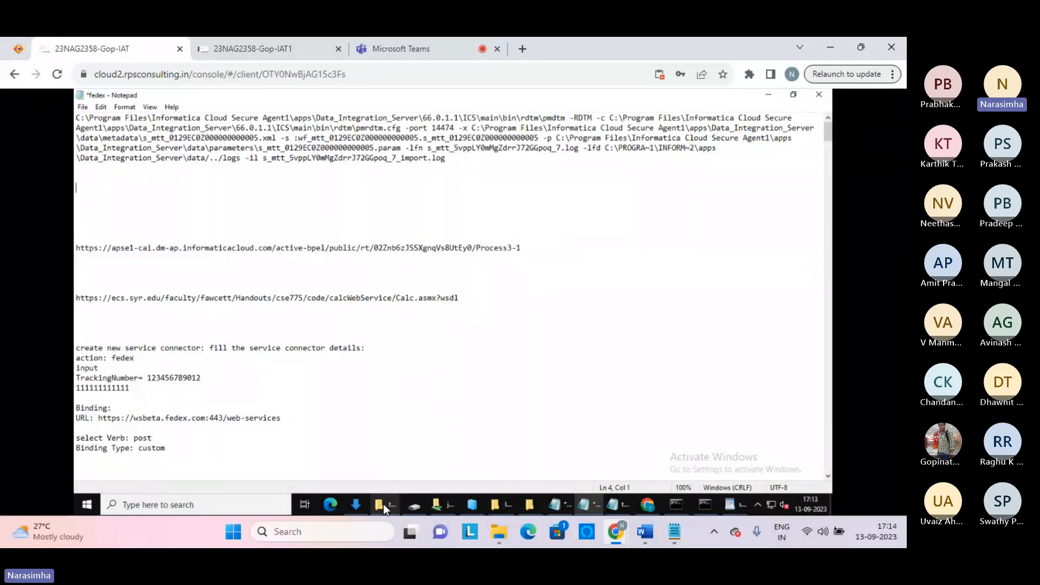
mouse_move(382, 504)
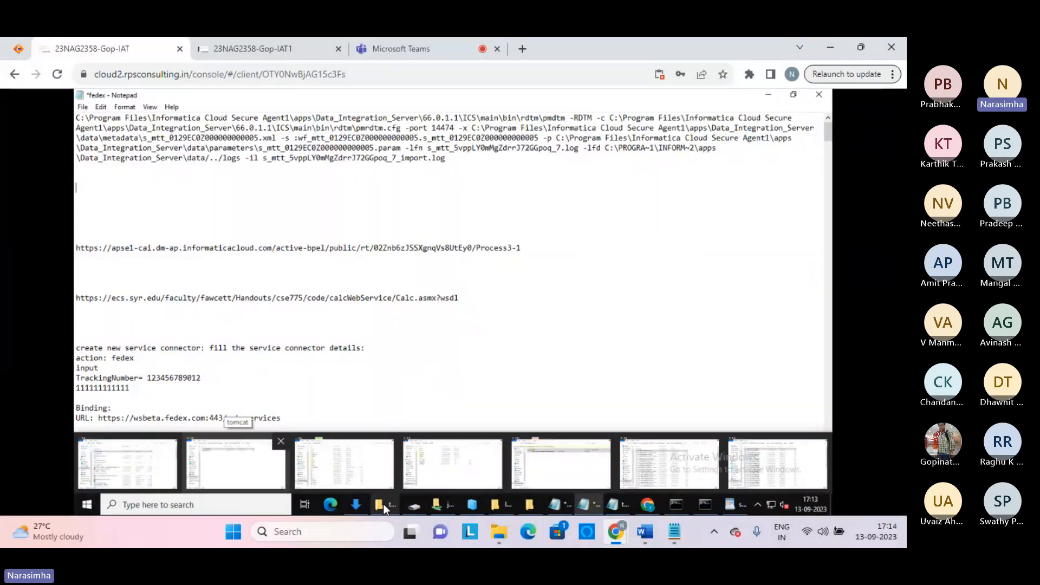
Browse C:\Program Files to Secure Agent1's apps\agentcore folder and open the agentcore log
left_click(355, 471)
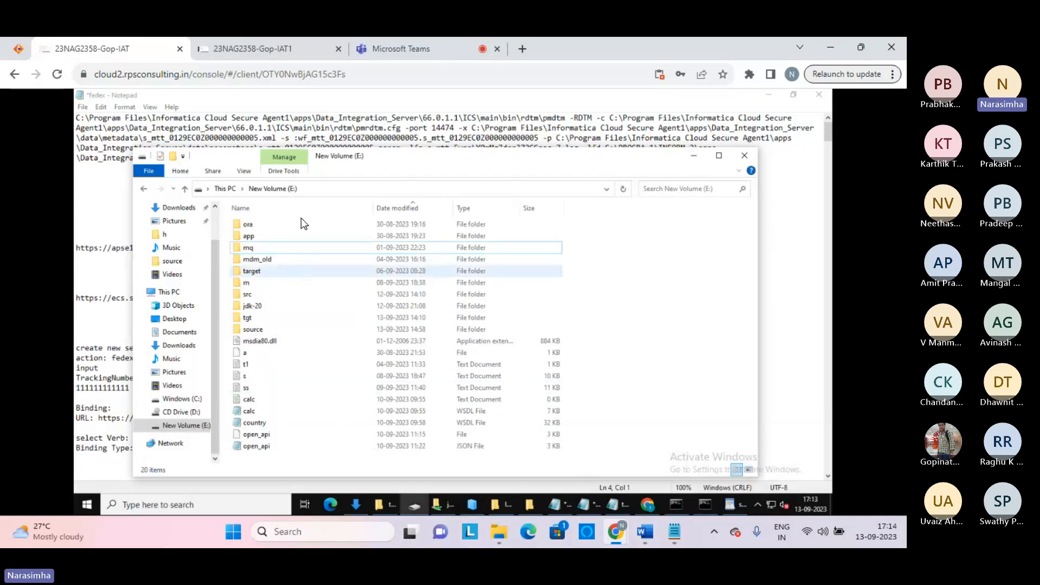
left_click(193, 399)
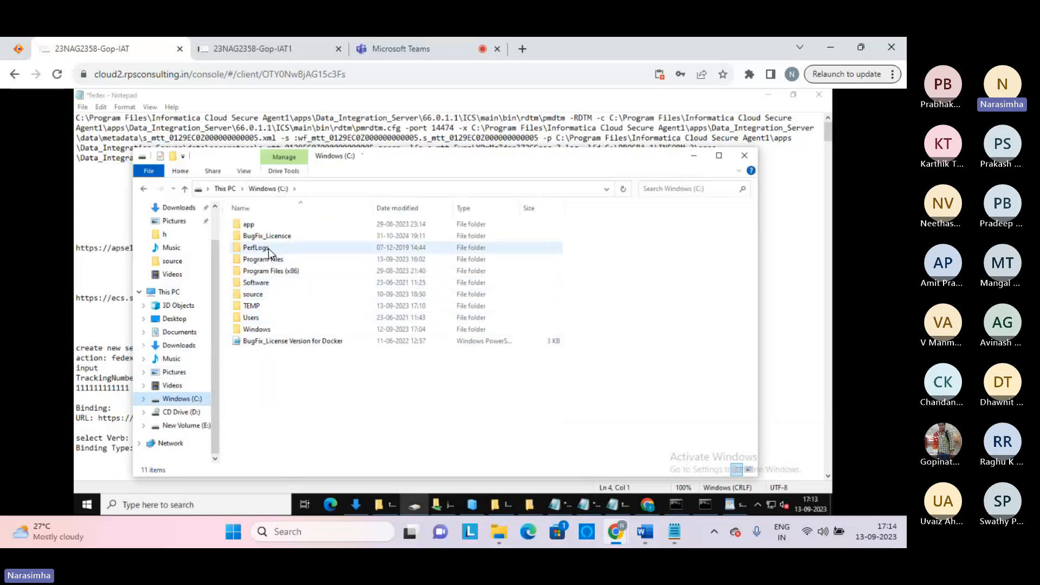
double_click(276, 259)
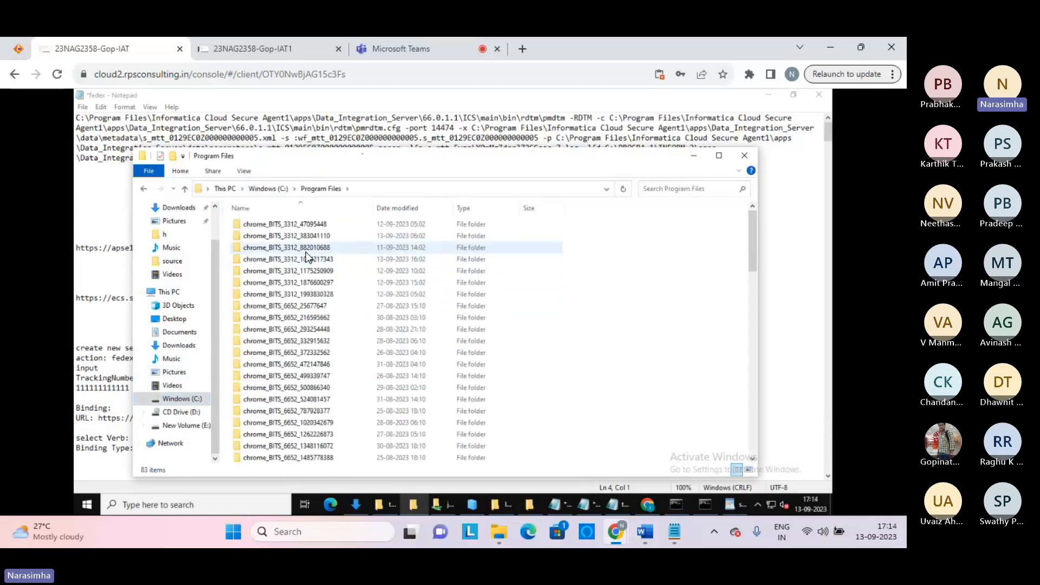
left_click(306, 251)
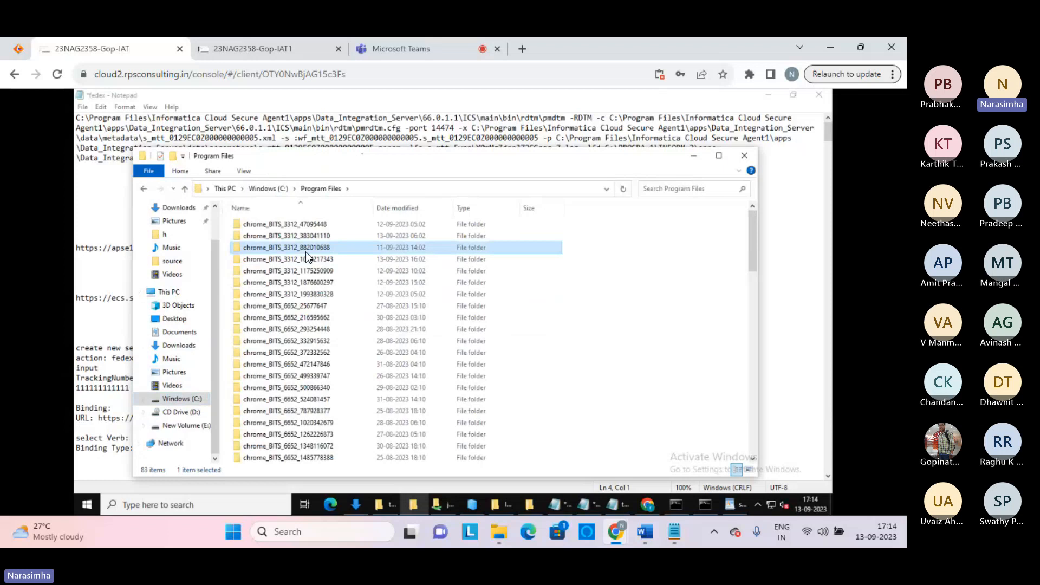
key("i")
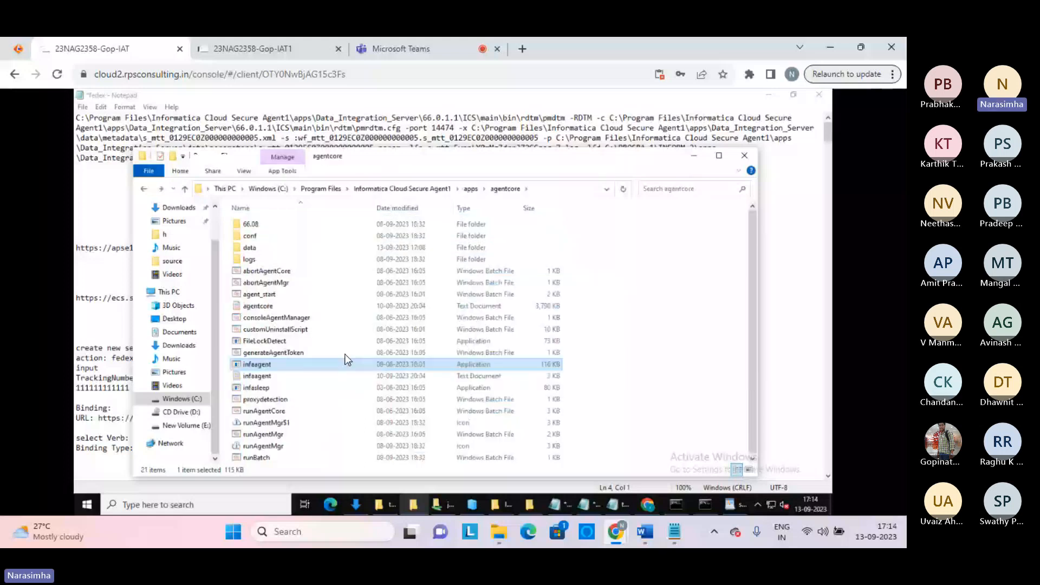
key("Up")
key("Up")
key("Up")
key("Up")
key("Up")
key("Up")
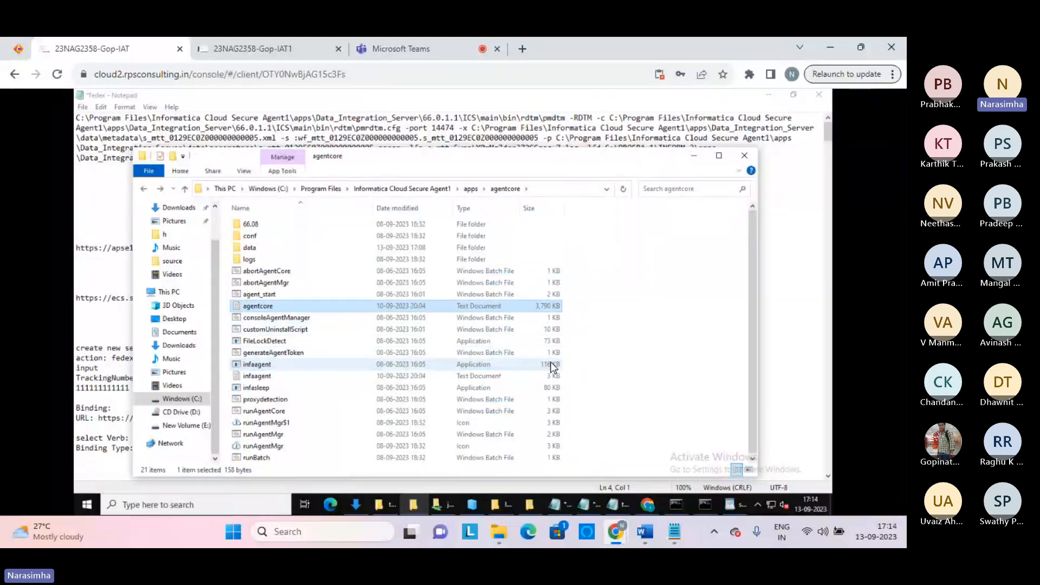
key("Down")
key("Return")
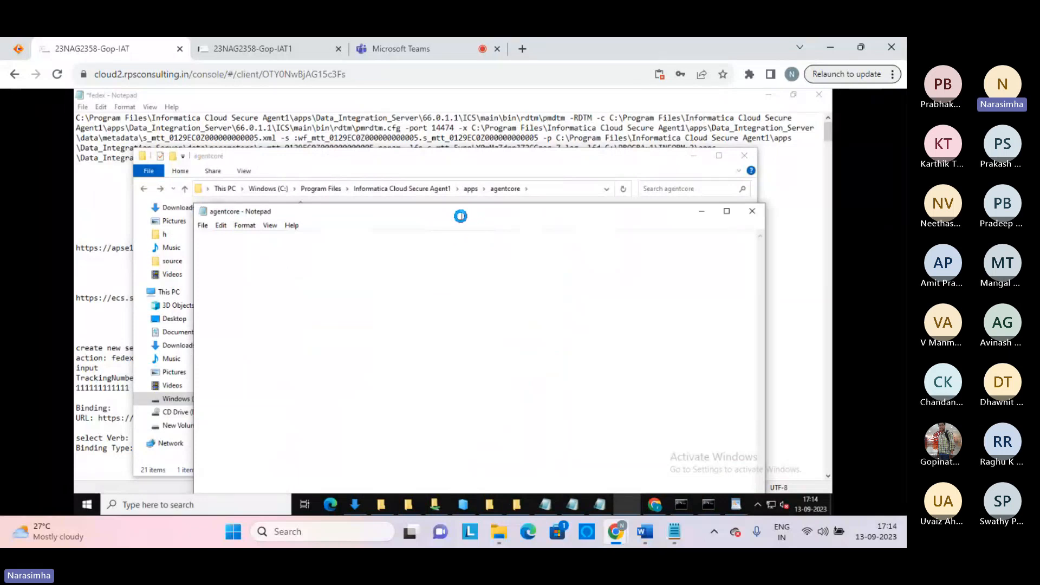
Move the agentcore log window higher, scroll down toward the 2023-09-13 entries, and close it
left_click_drag(460, 216, 440, 123)
left_click(612, 212)
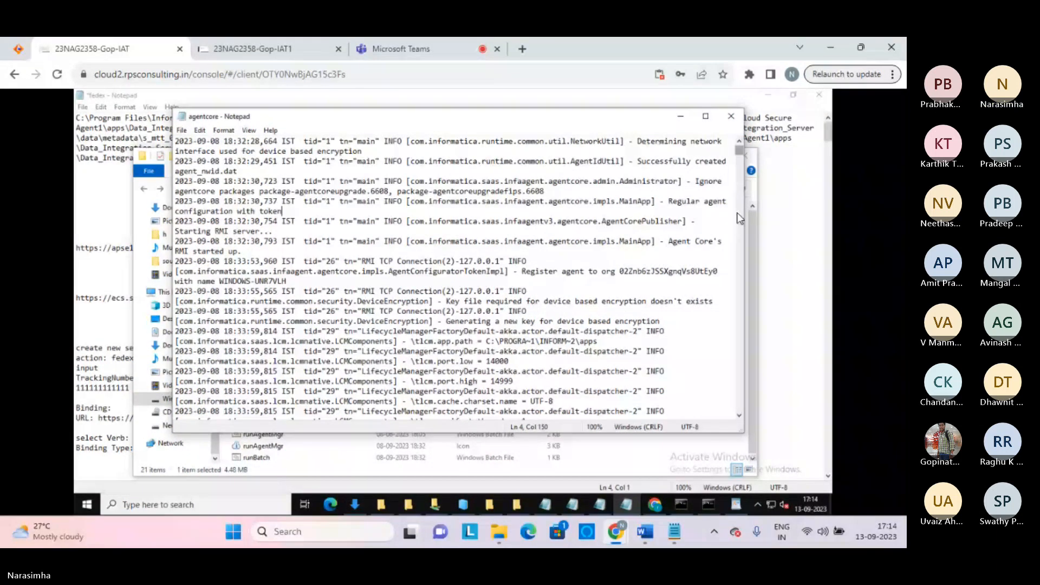
left_click_drag(733, 309, 734, 379)
left_click(731, 116)
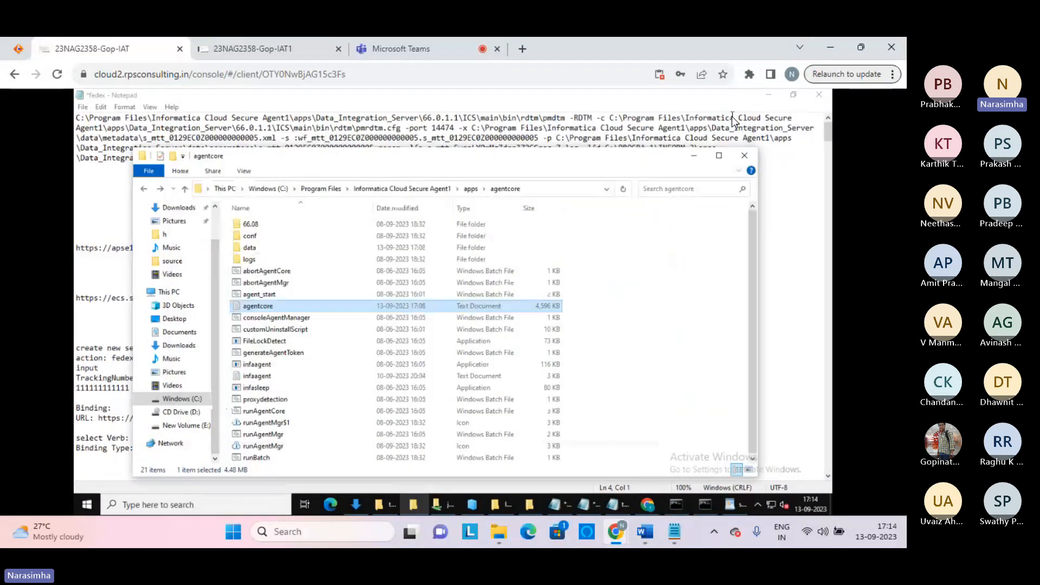
left_click(266, 296)
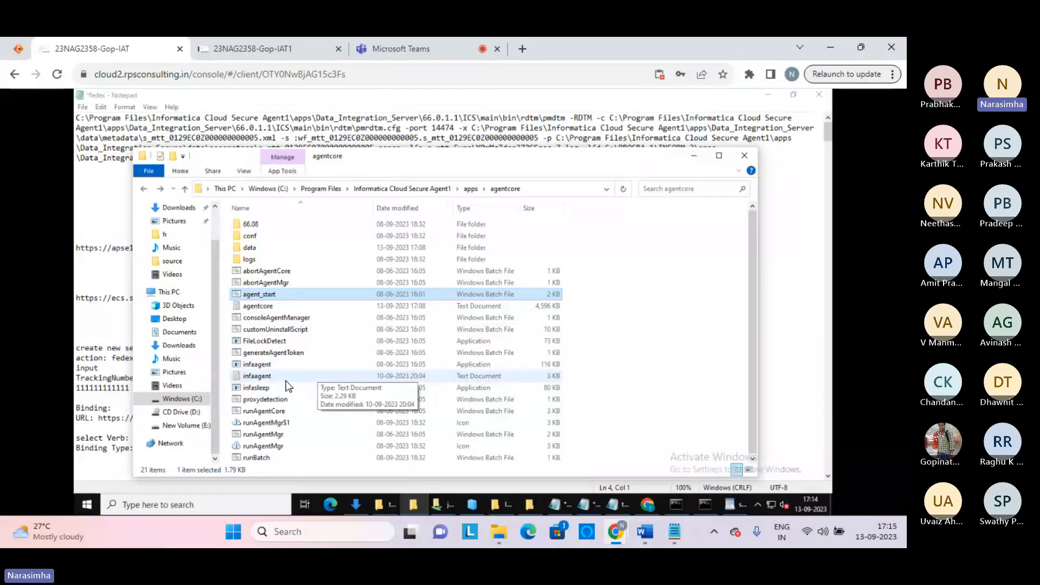
left_click(263, 377)
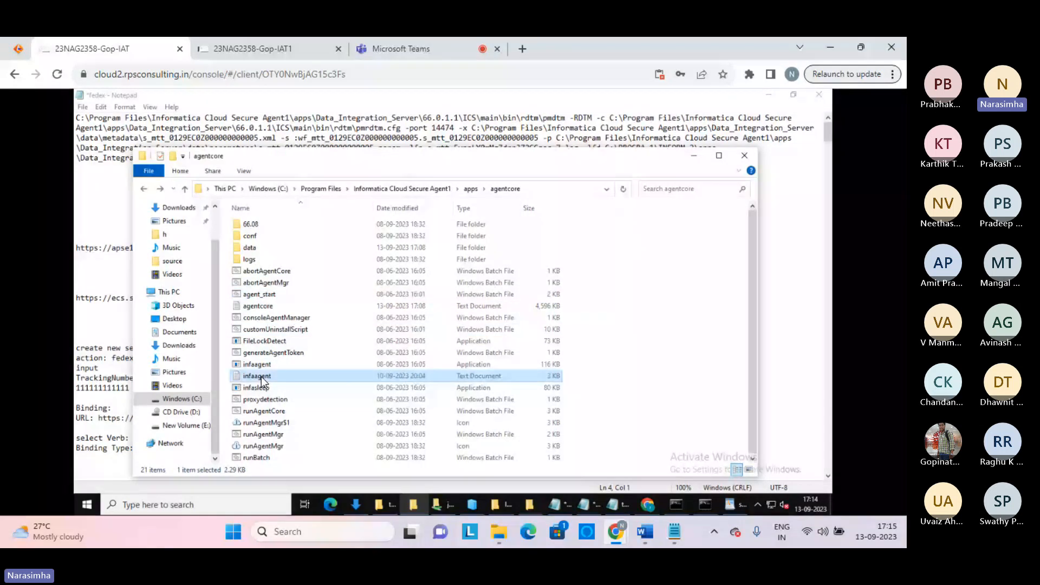
double_click(262, 376)
left_click(598, 338)
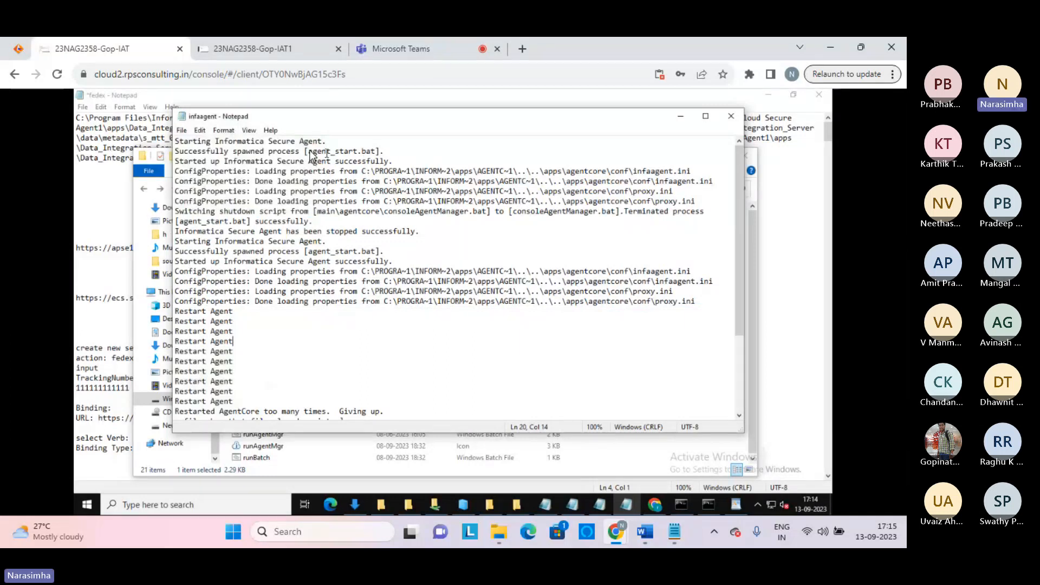
left_click_drag(305, 151, 394, 153)
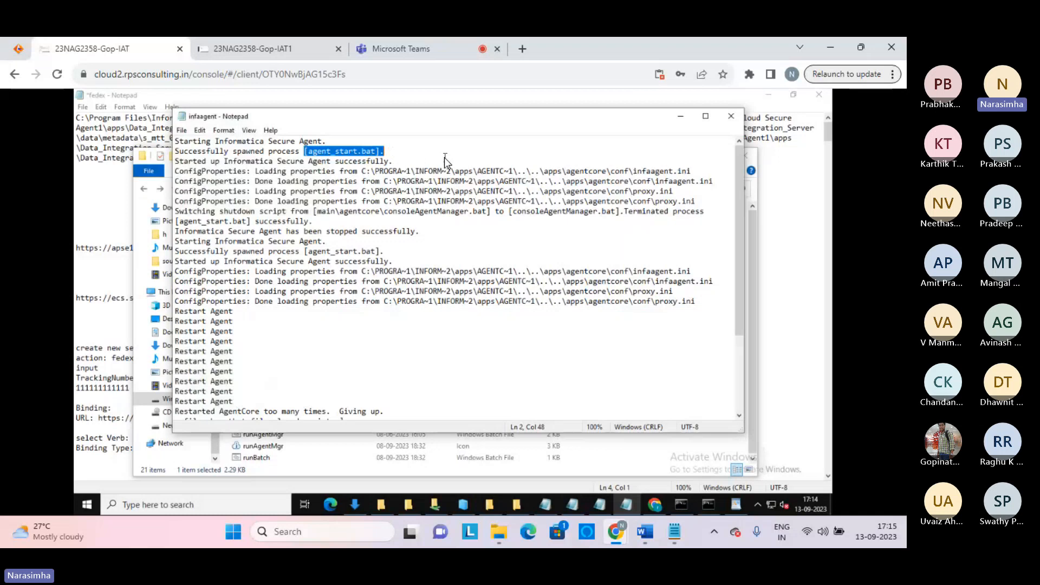
left_click_drag(472, 164, 568, 226)
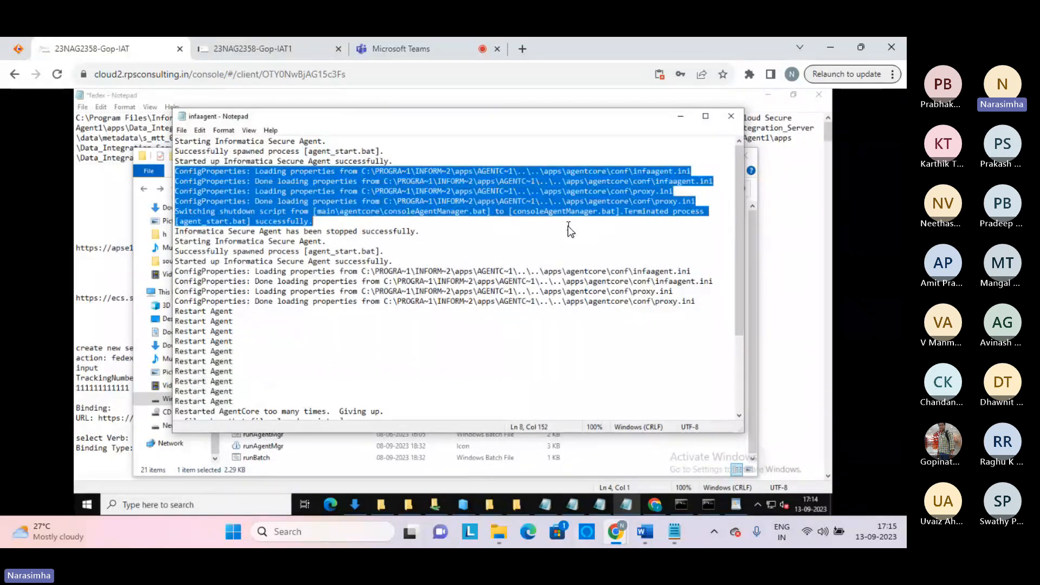
left_click(567, 226)
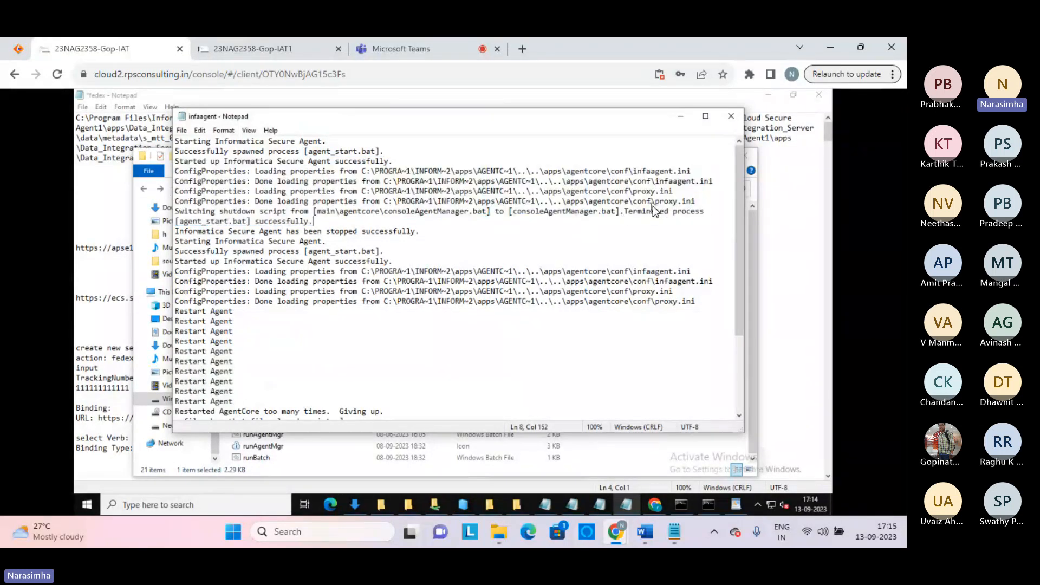
key("shift+End")
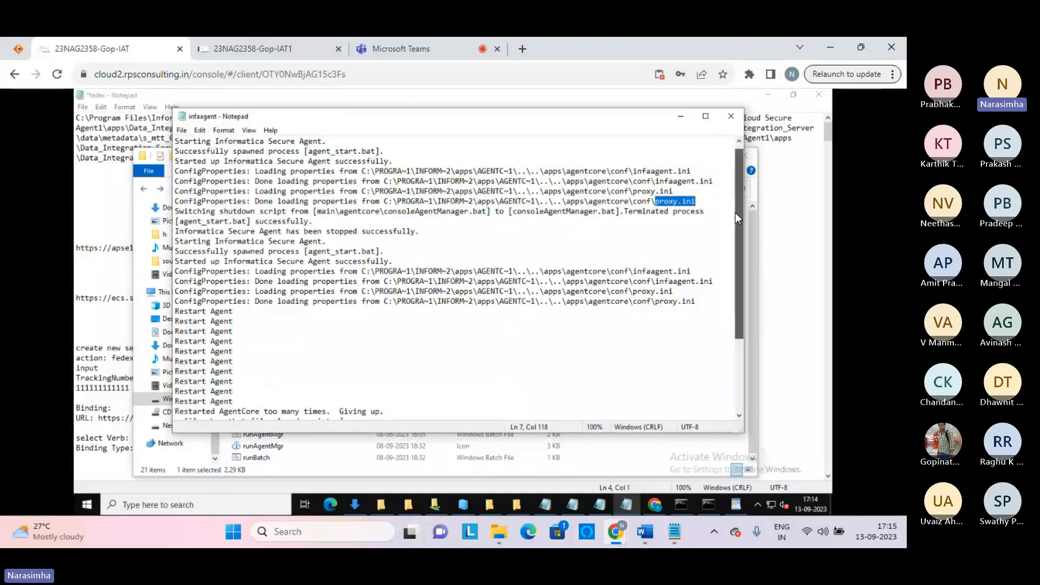
left_click_drag(735, 212, 726, 359)
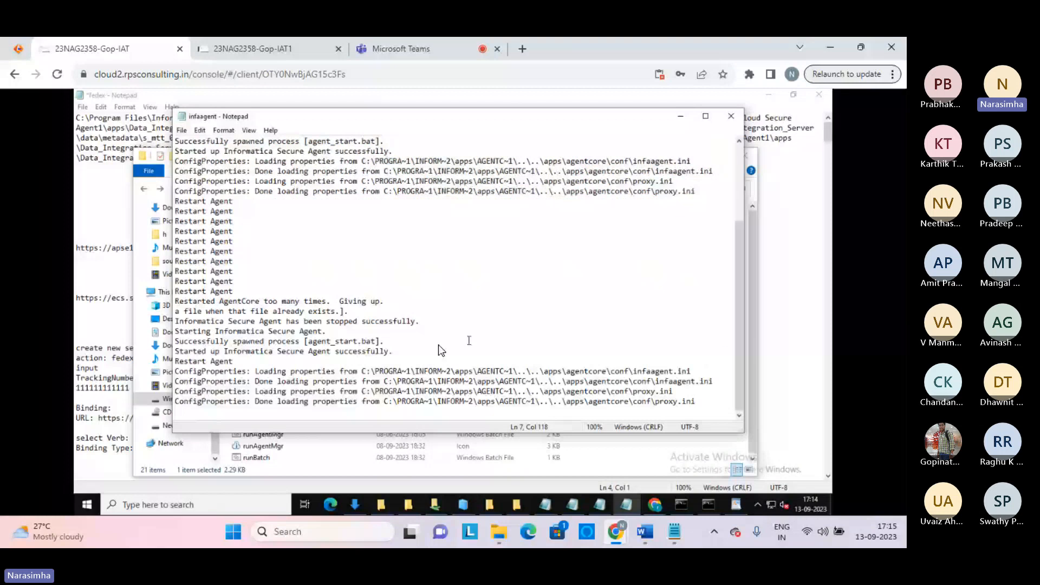
left_click_drag(437, 345, 543, 260)
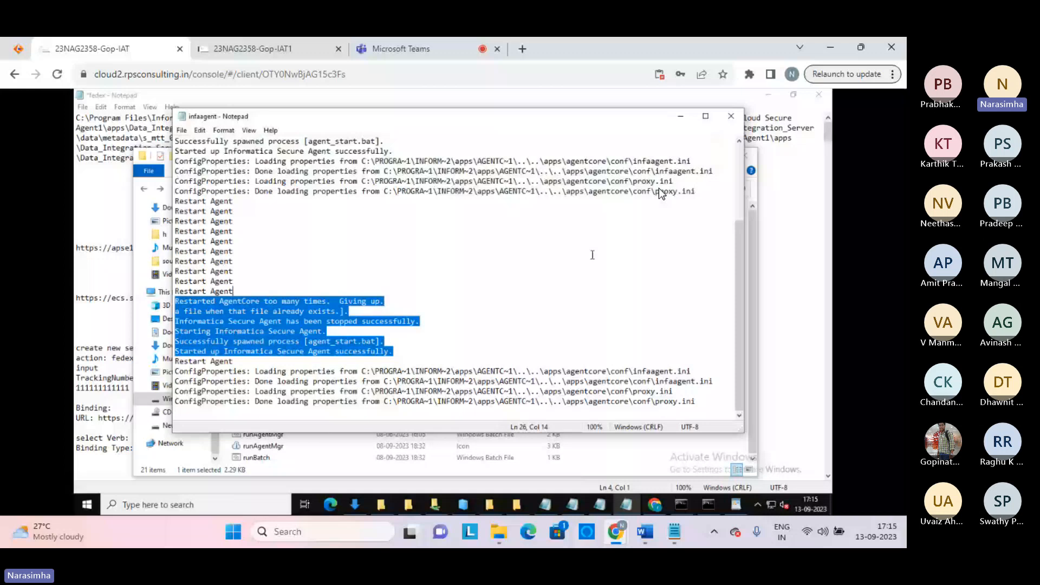
left_click(730, 117)
left_click(249, 248)
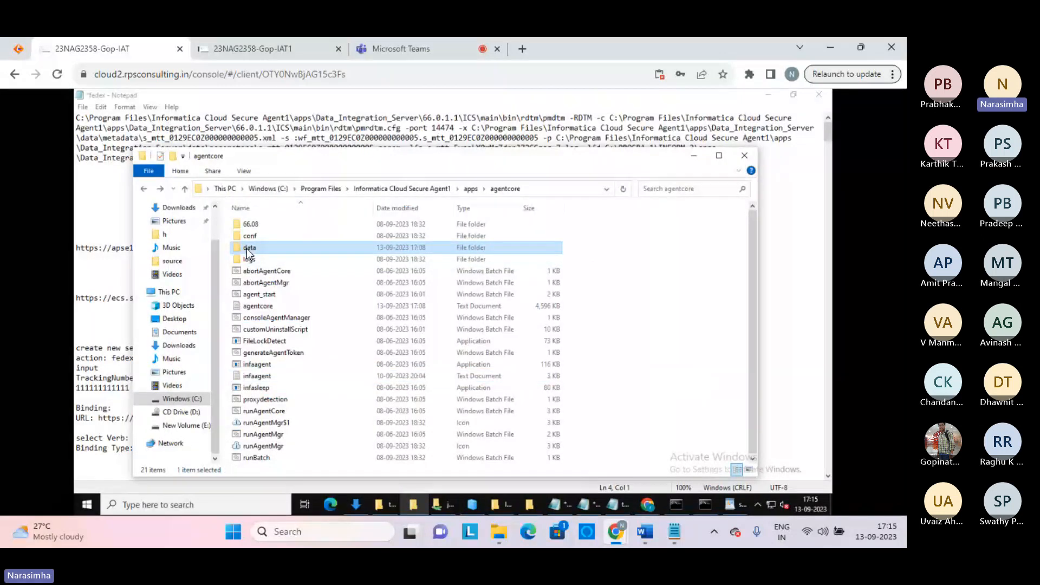
Open agentcore\data (APPSPEC files plus agentcore.lock), glance at the local architecture notes, then return
double_click(248, 247)
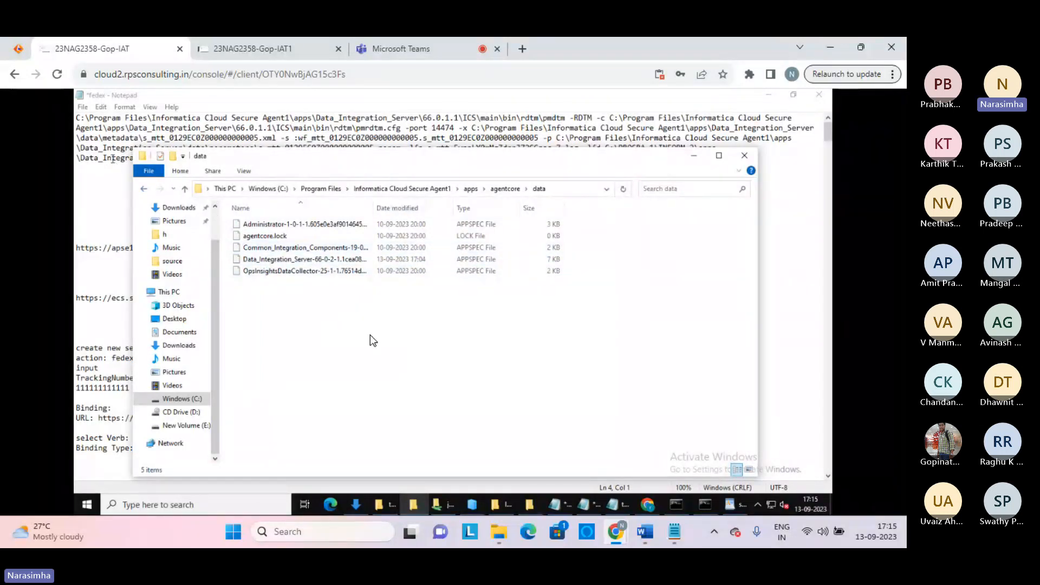
left_click(674, 535)
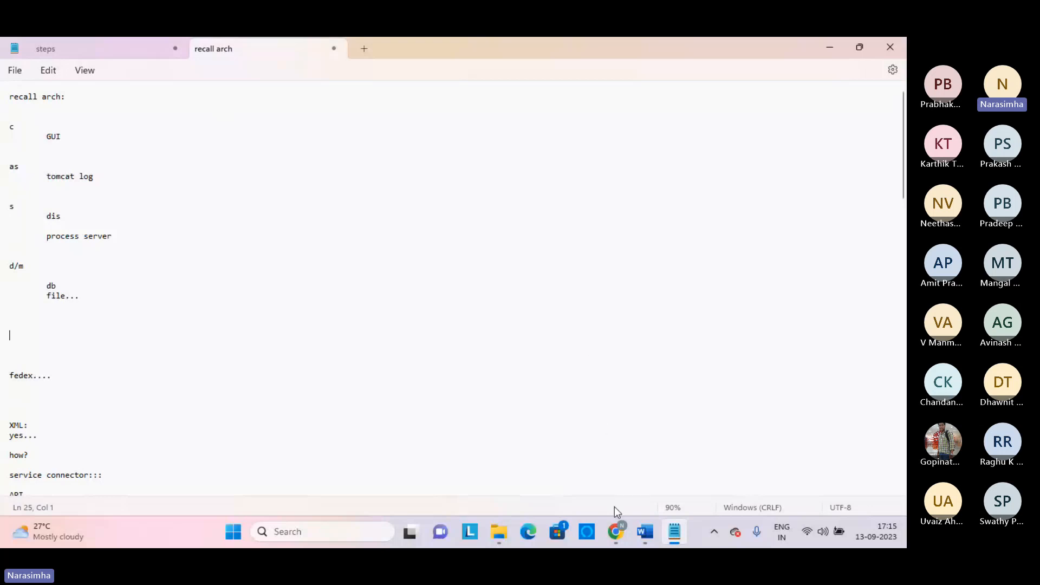
mouse_move(617, 530)
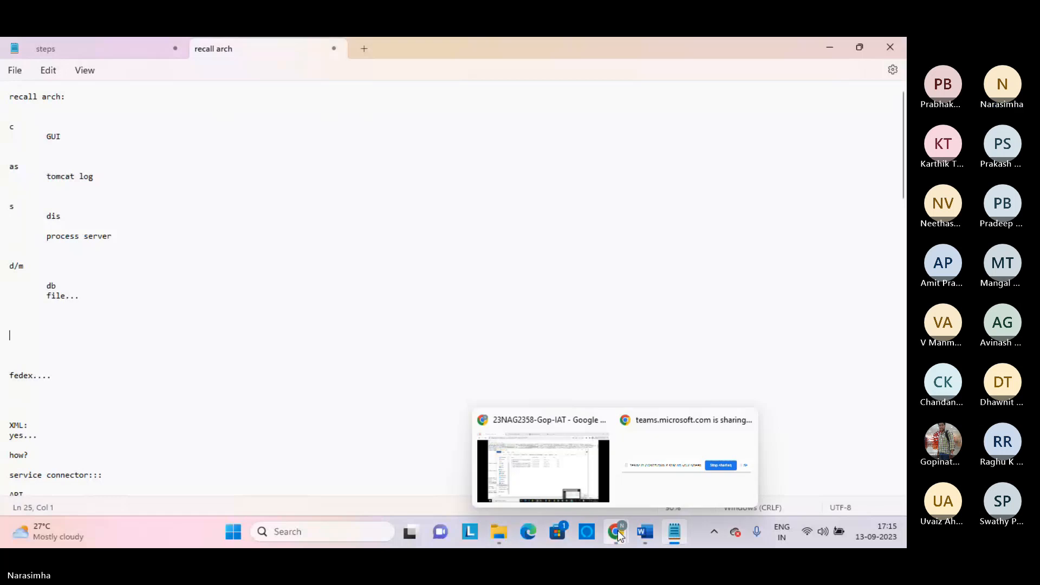
left_click(555, 457)
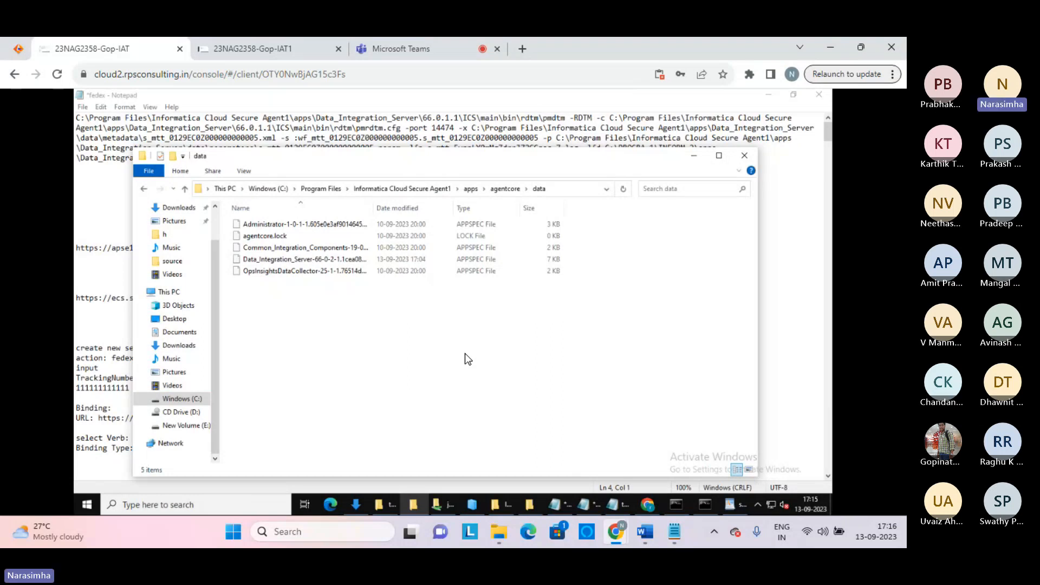
Close fedex.txt without saving its changes and switch to the Teams meeting tab
left_click(102, 190)
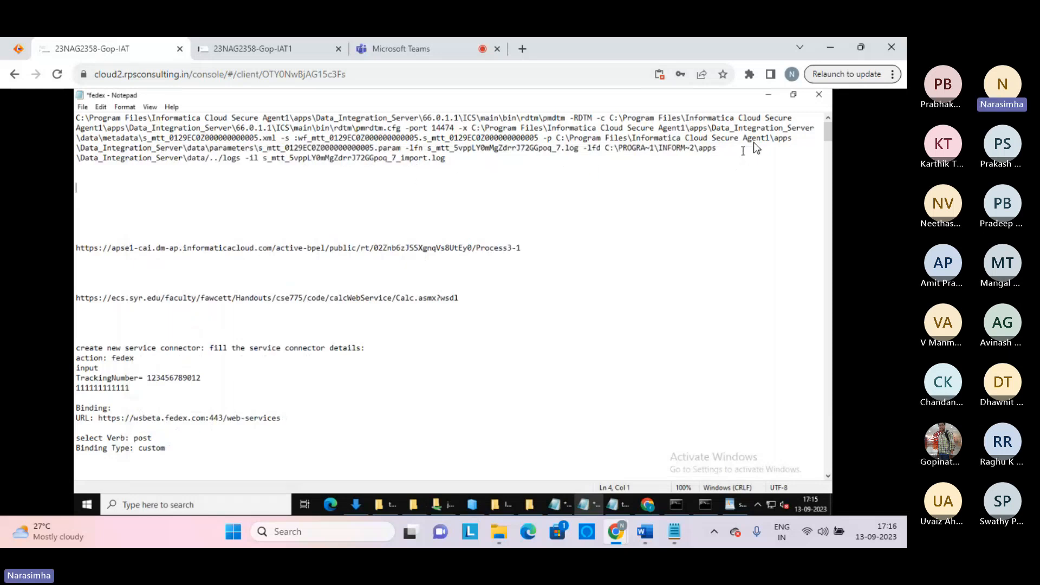
left_click(818, 96)
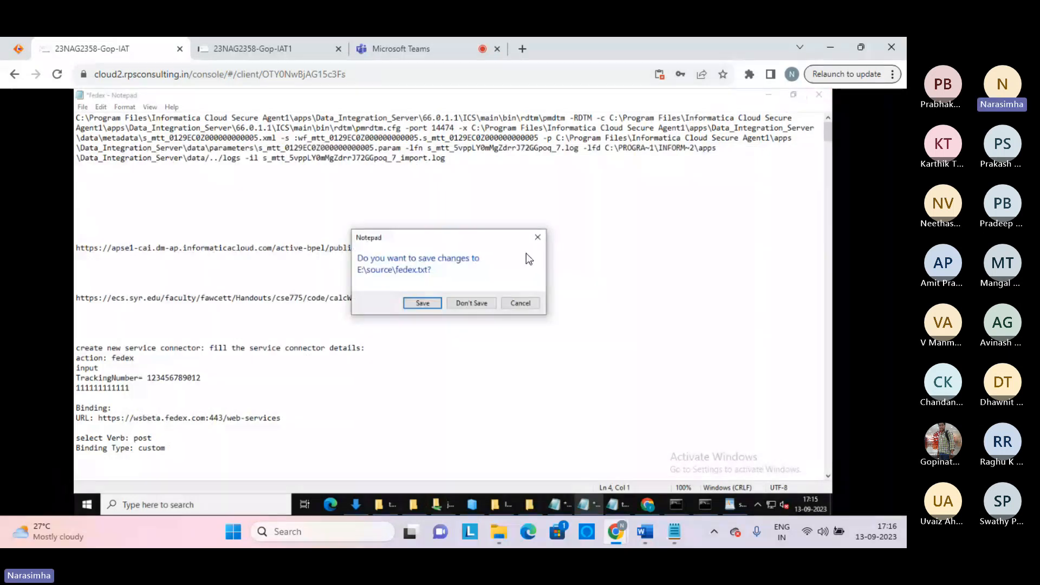
left_click(432, 307)
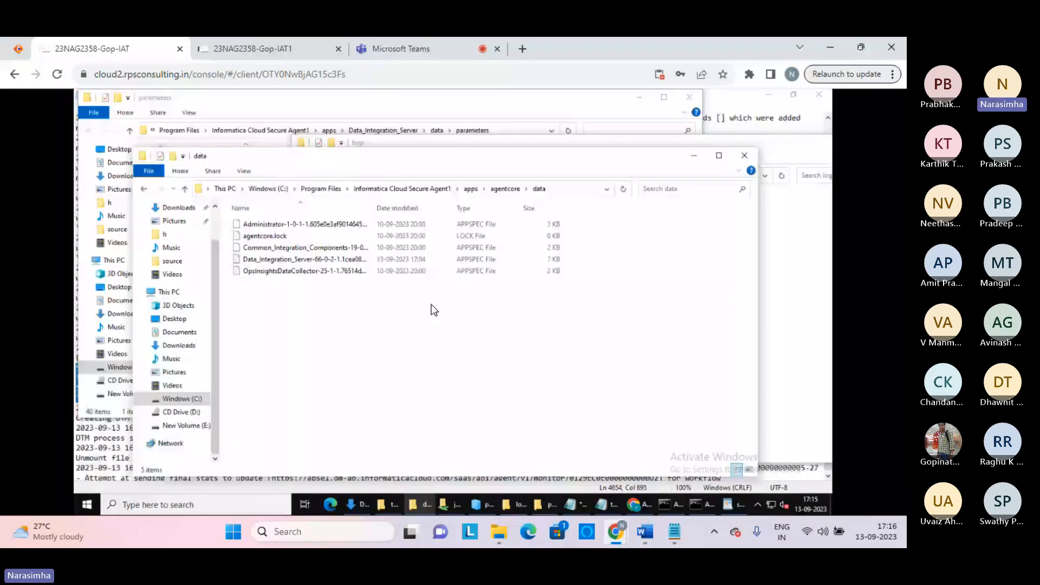
left_click(432, 49)
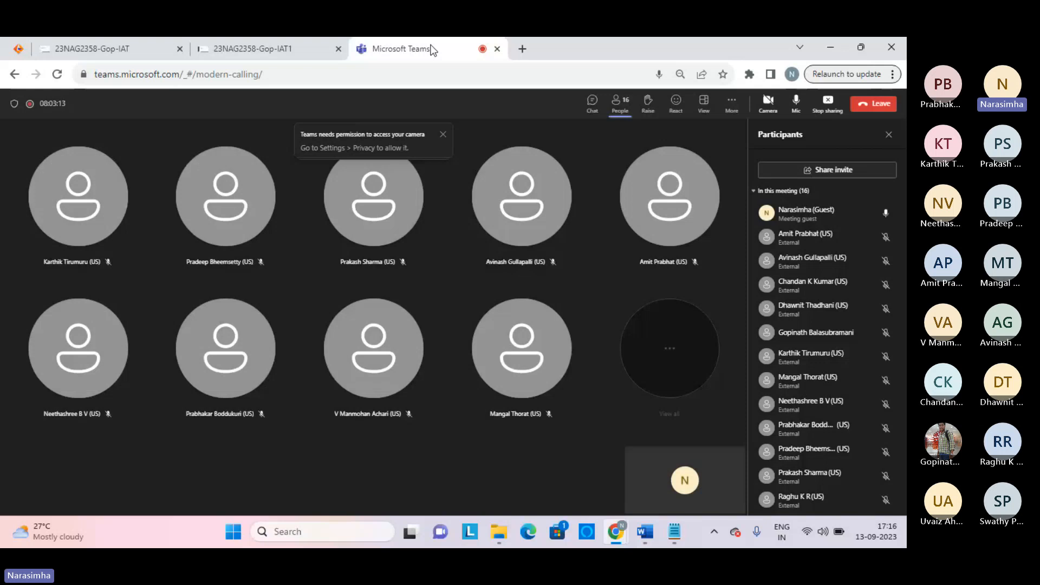
Open Process2 in the Application Integration designer, showing its Start, 'Assignment to out' and End steps
left_click(108, 49)
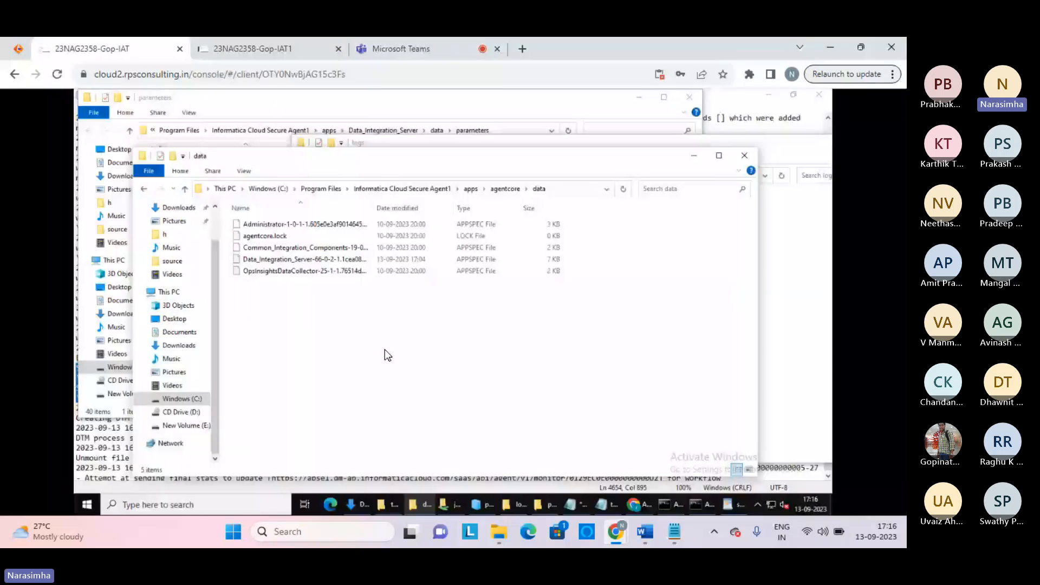
left_click(639, 505)
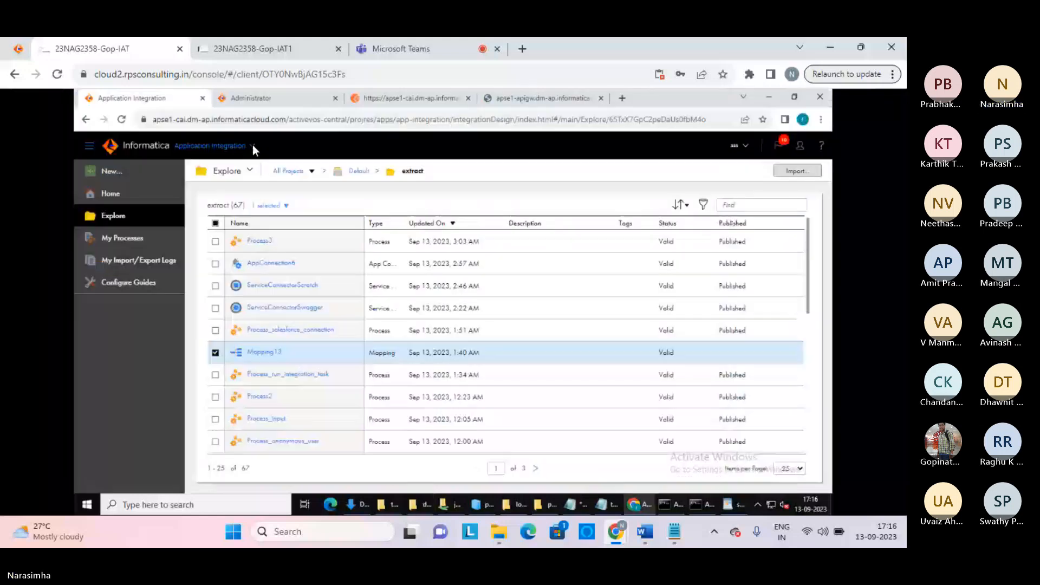
left_click(252, 145)
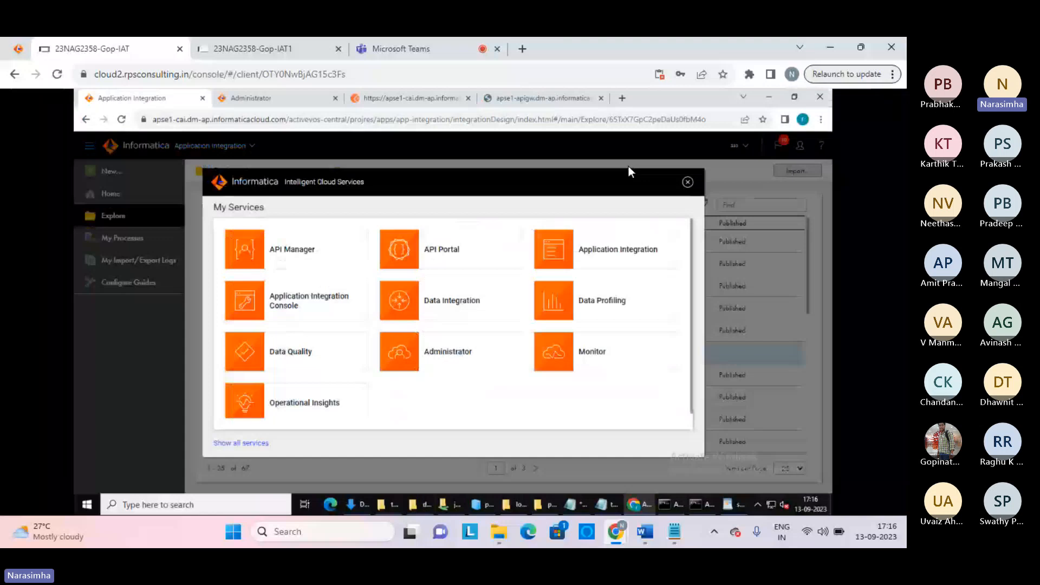
left_click(687, 182)
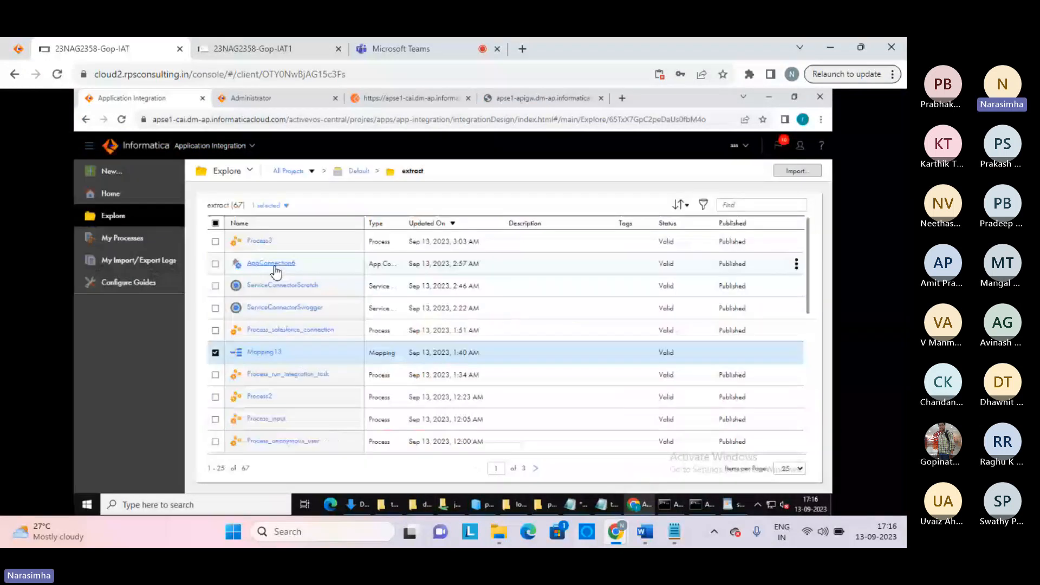
left_click(259, 397)
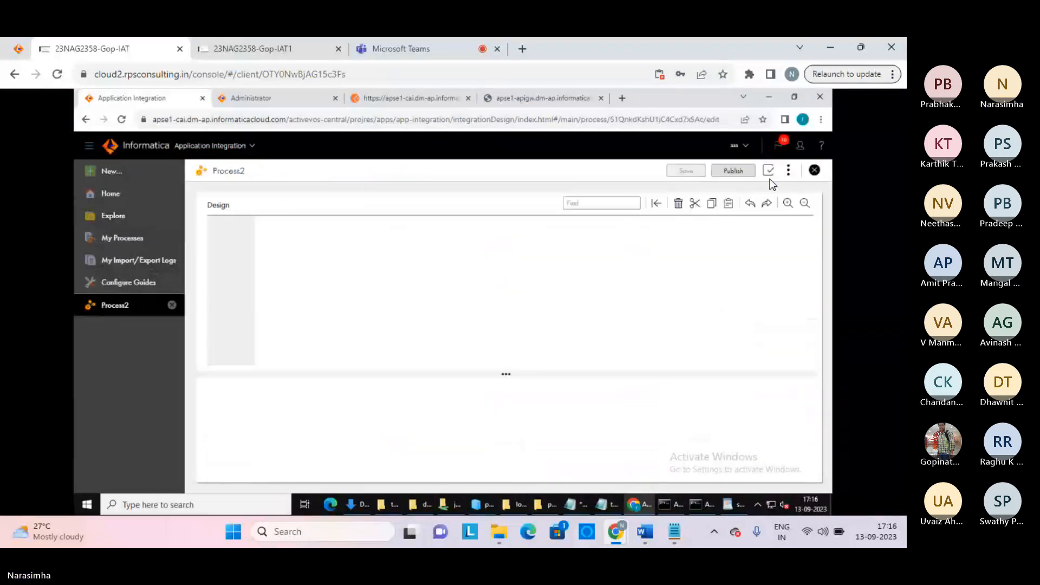
left_click(786, 173)
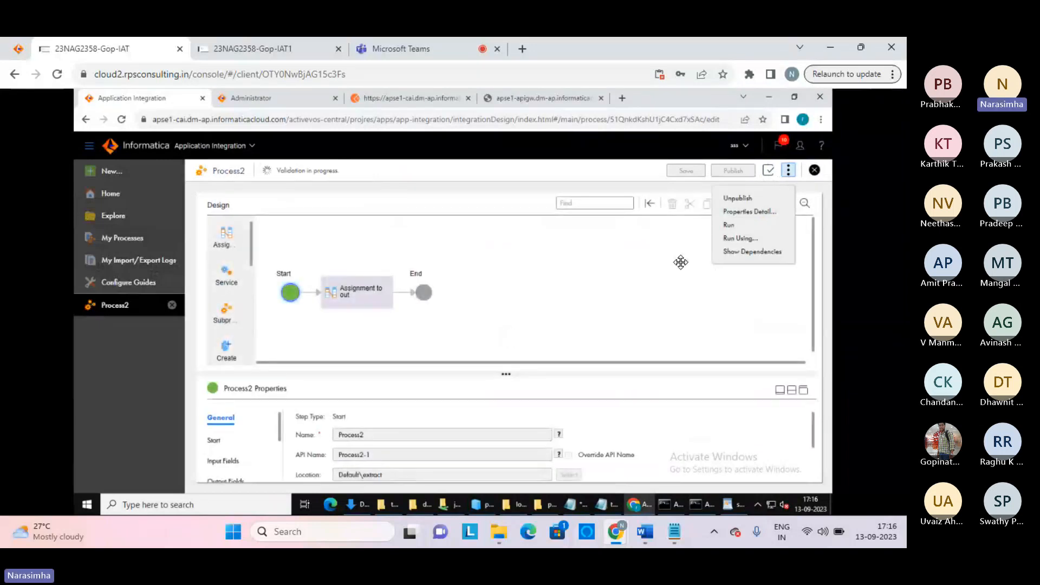
Review the Secure Agent's runtime environment status in Administrator, then switch to Data Integration
left_click(250, 99)
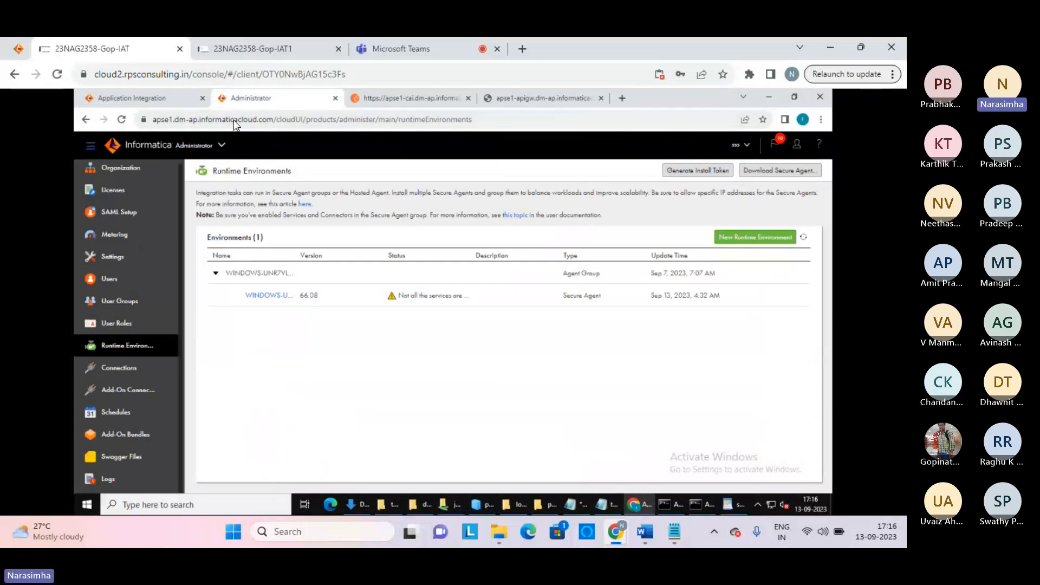
left_click(221, 146)
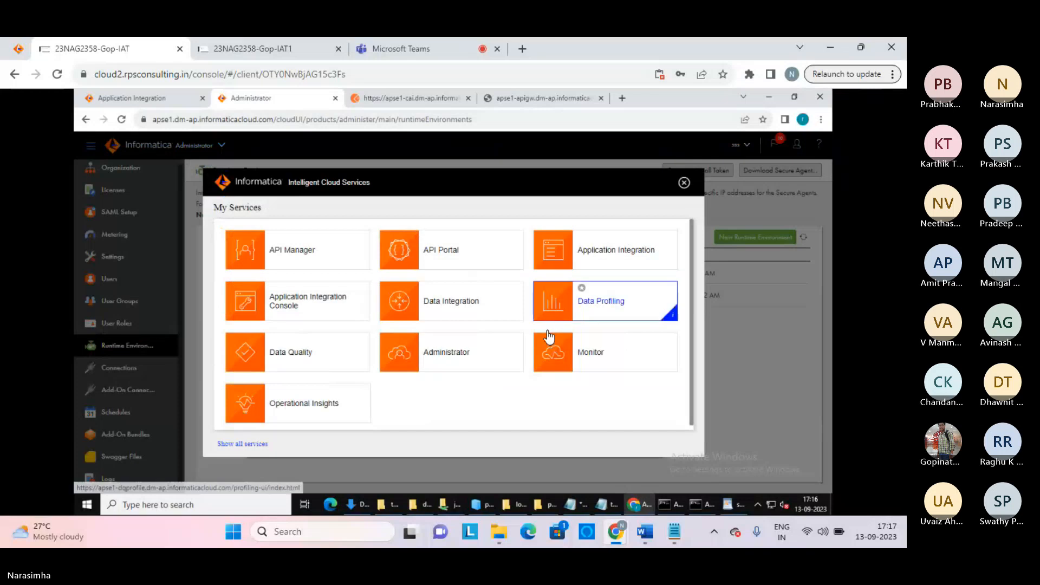
left_click(461, 306)
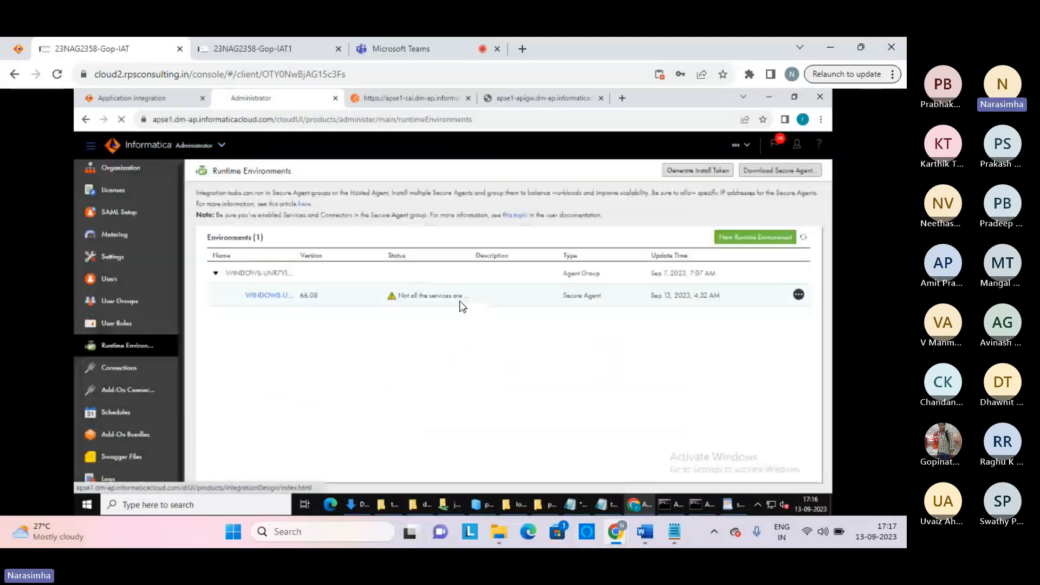
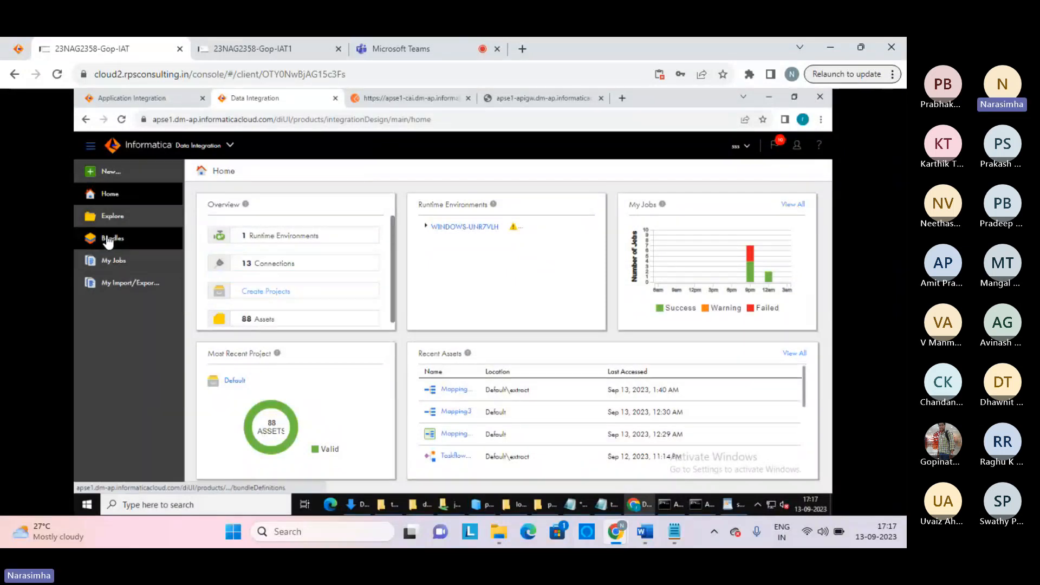
Browse to Default > extract and open Taskflow3, with its parallel Data Task 1 and Data Task 2, in the designer
left_click(107, 220)
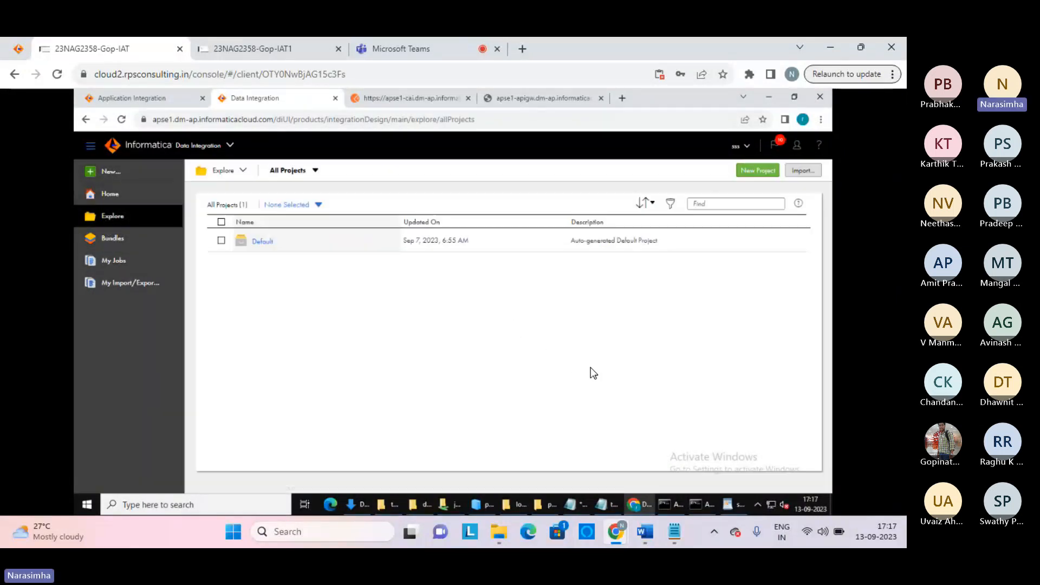
left_click(263, 242)
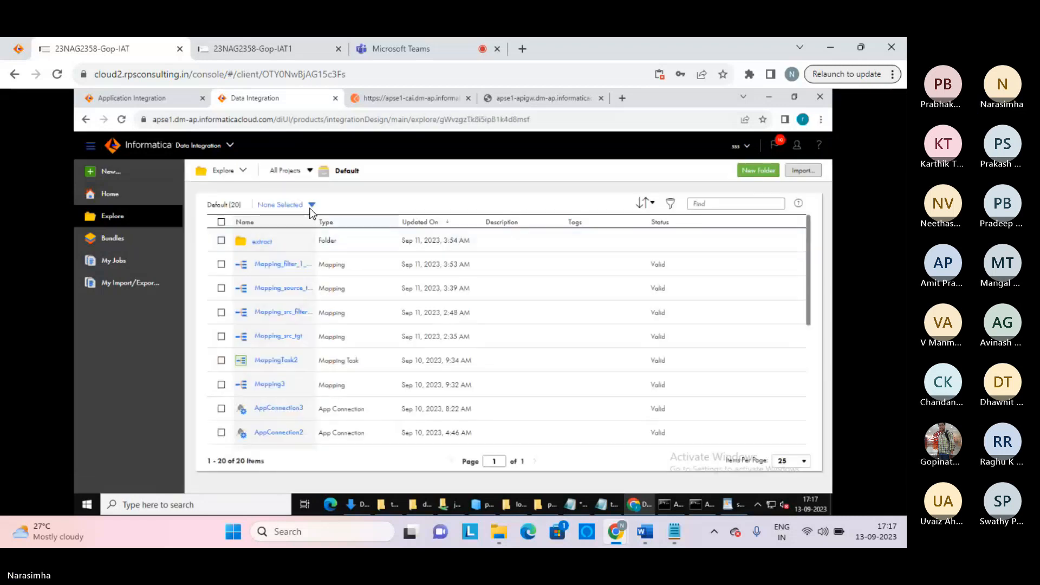
left_click(278, 242)
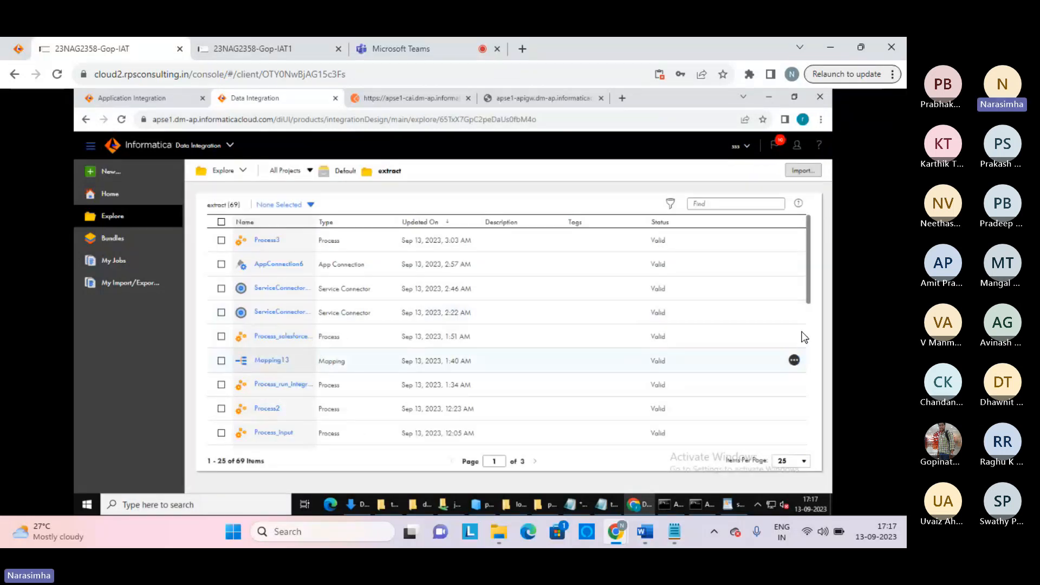
scroll(809, 326, "down", 4)
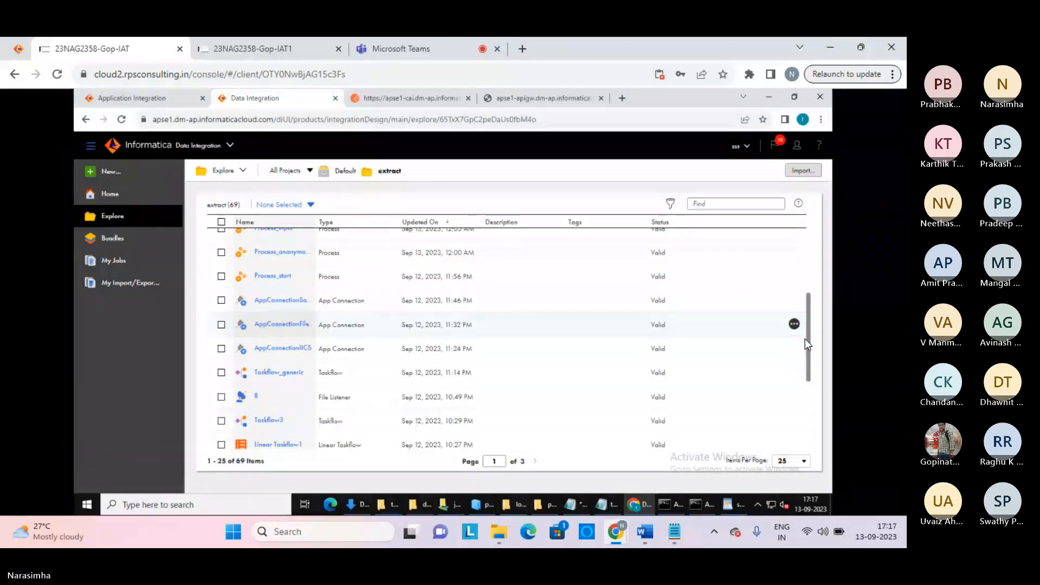
left_click_drag(806, 339, 817, 471)
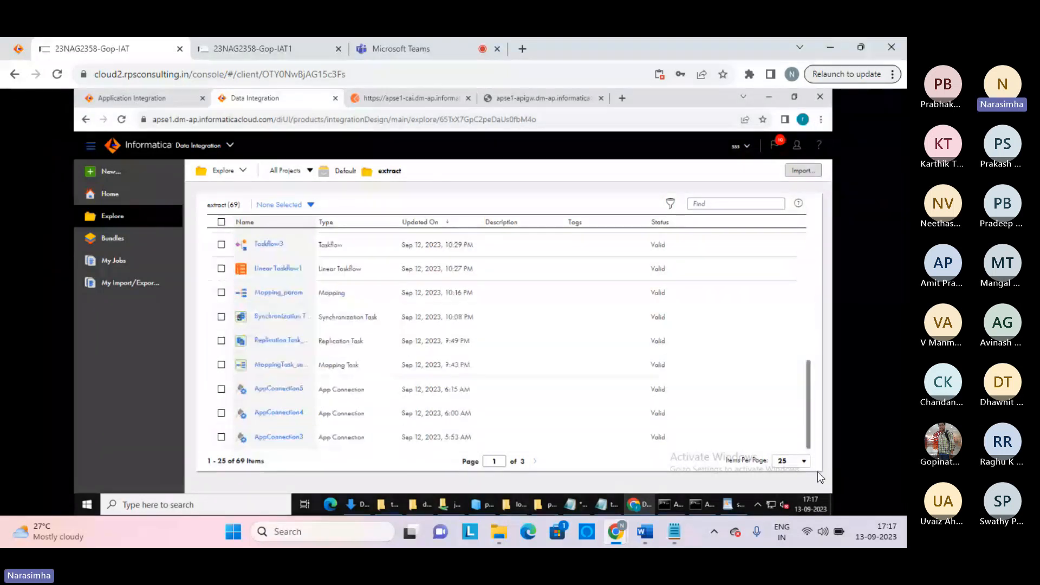
left_click(265, 248)
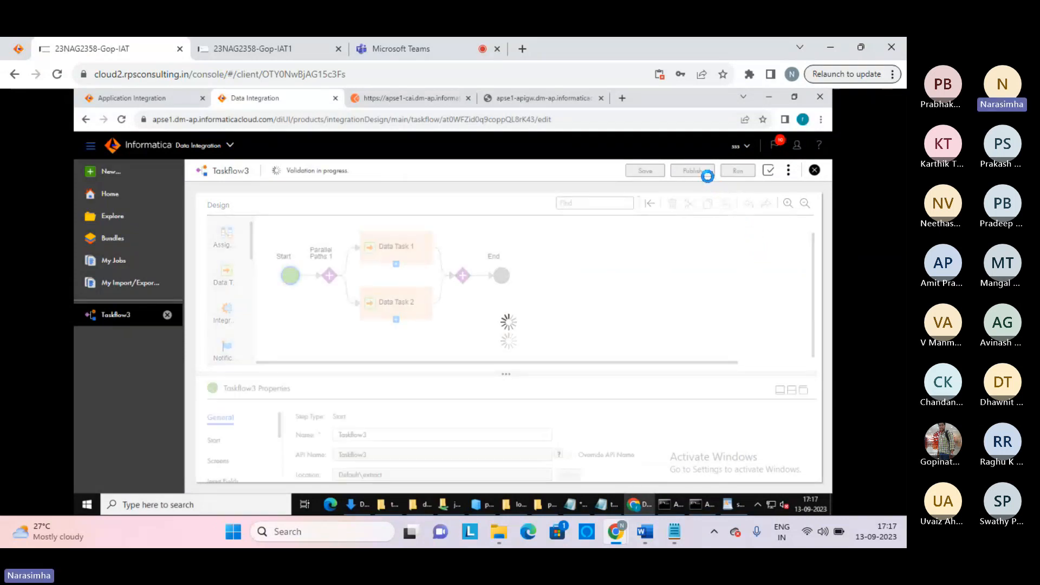
Publish and run Taskflow3, then open its earlier successful run in Advanced View
left_click(690, 170)
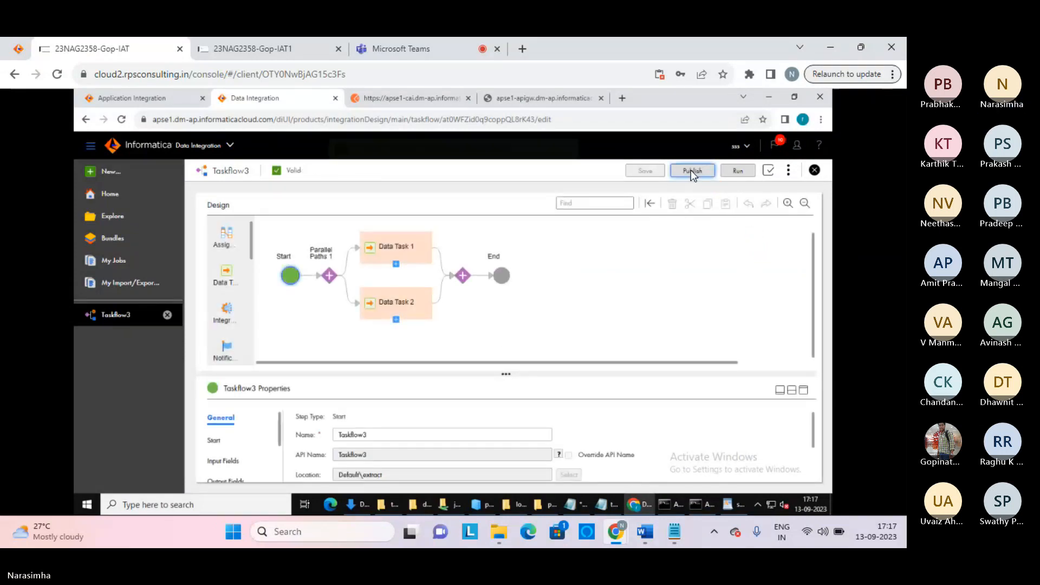
left_click(736, 172)
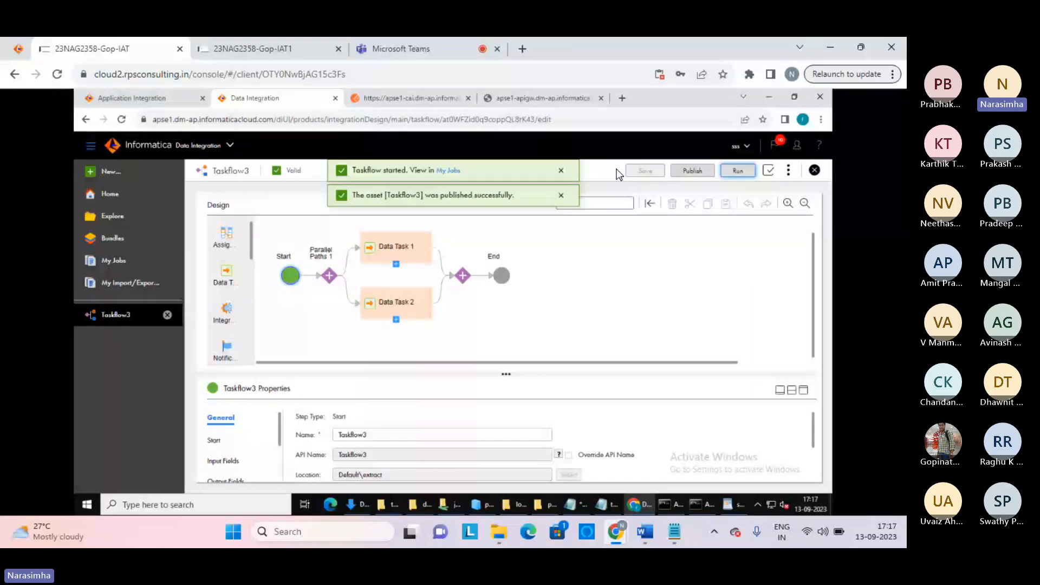
left_click(447, 170)
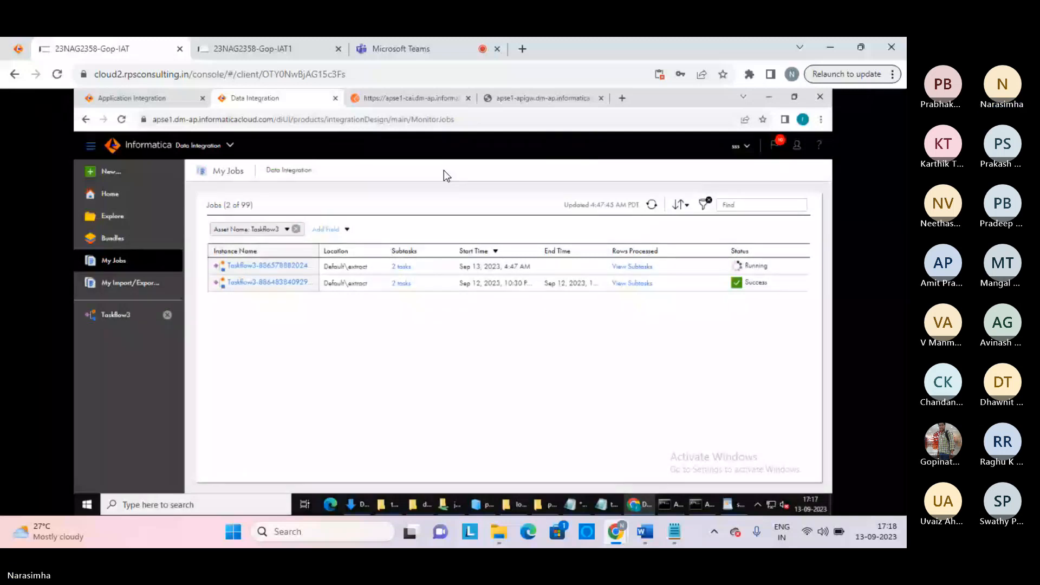
left_click(275, 282)
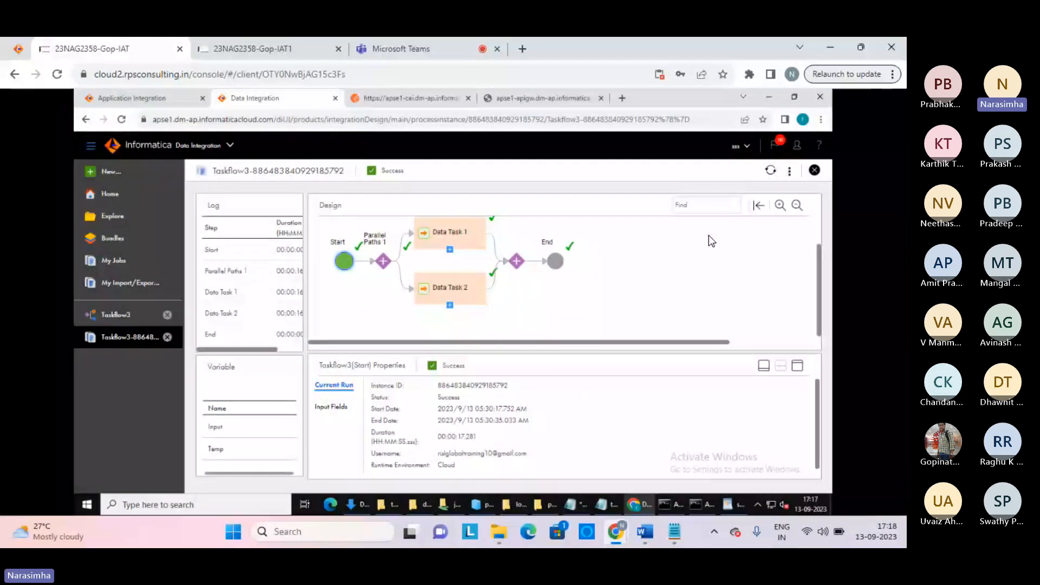
left_click(791, 171)
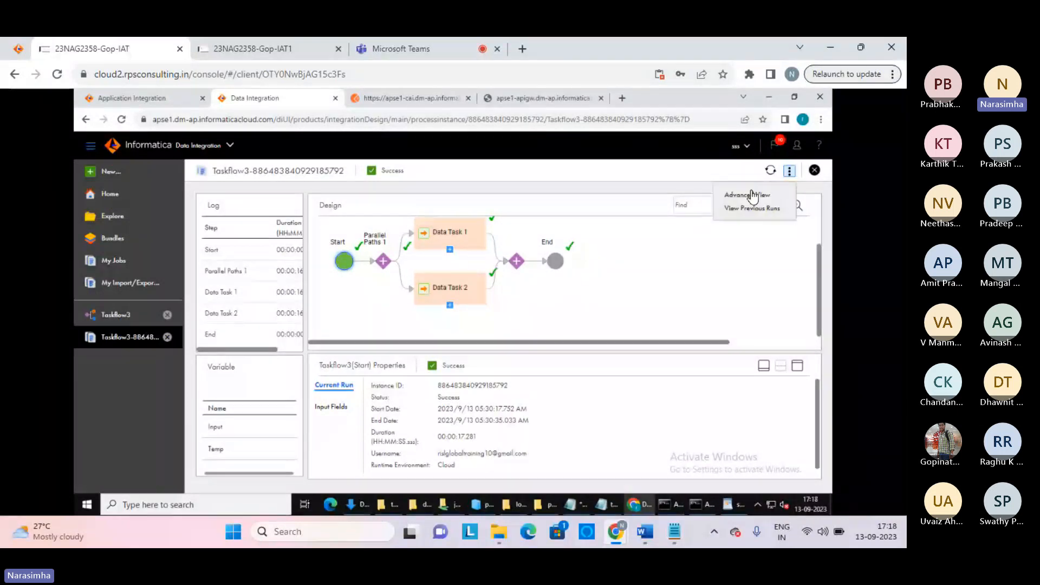
left_click(747, 192)
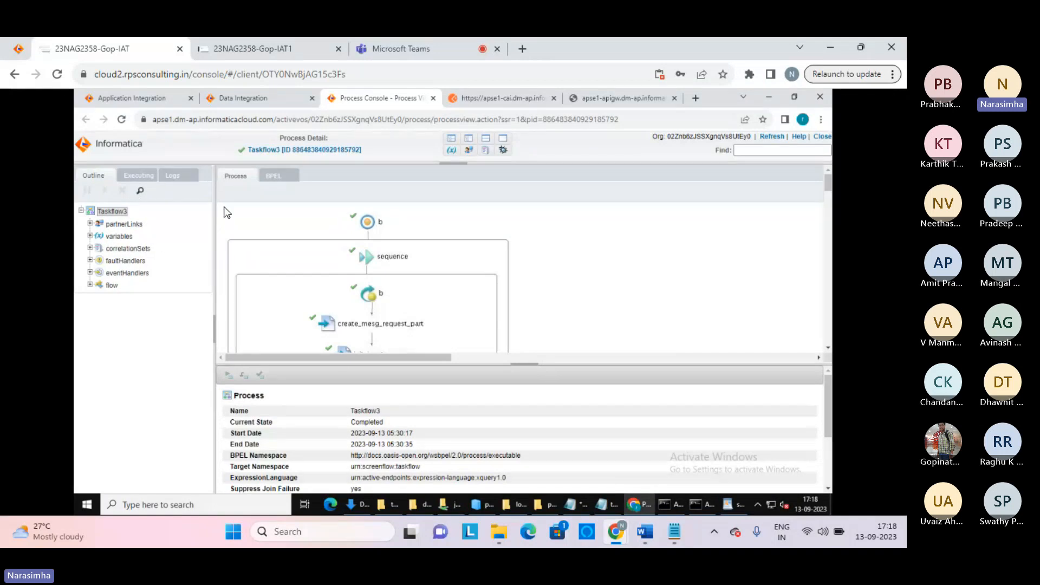
Browse the run's event logs using the fault, execution, all and data change filters
left_click(178, 179)
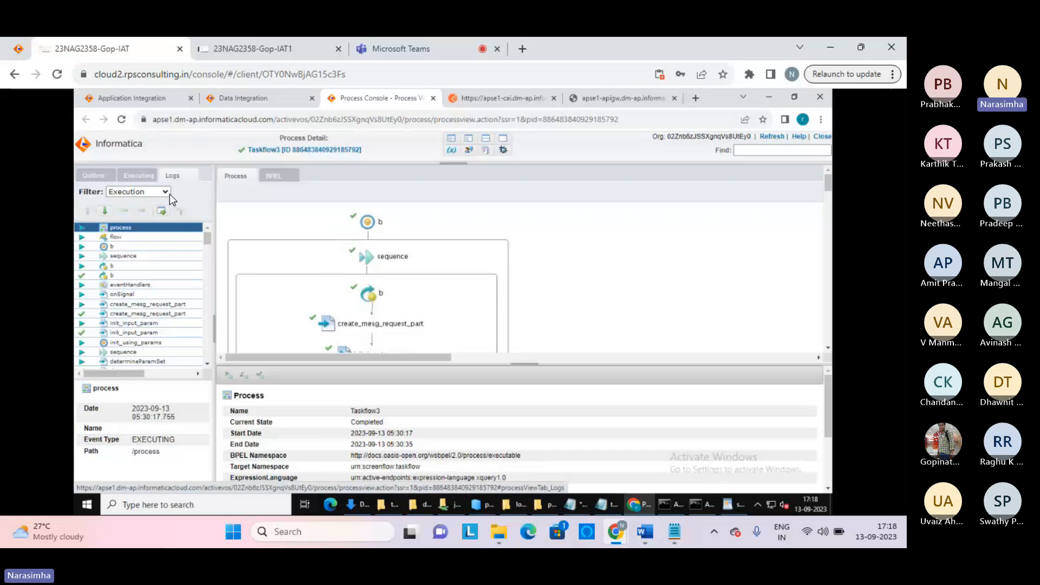
left_click(167, 193)
left_click(120, 221)
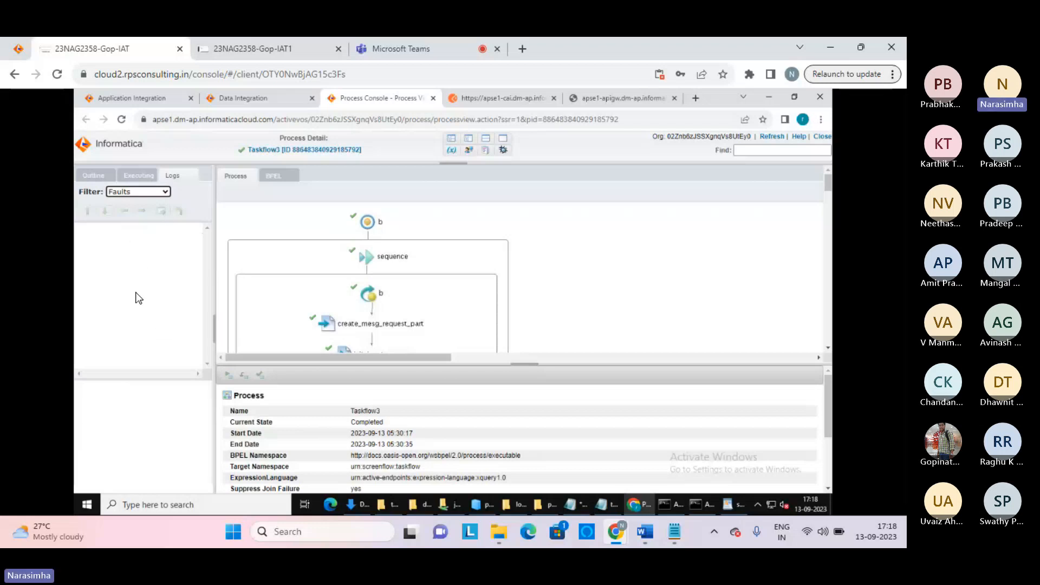
left_click(164, 192)
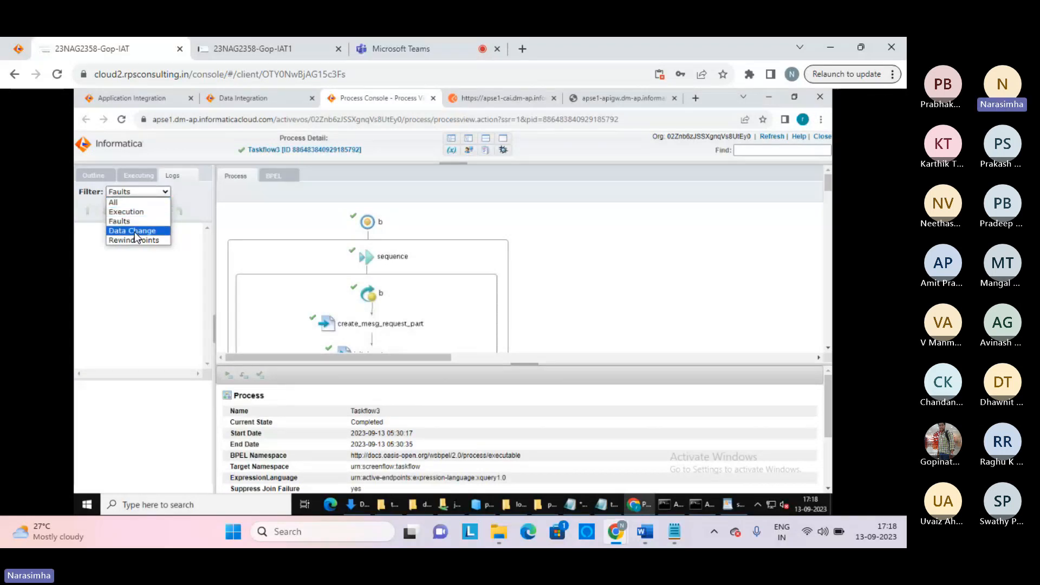
left_click(123, 213)
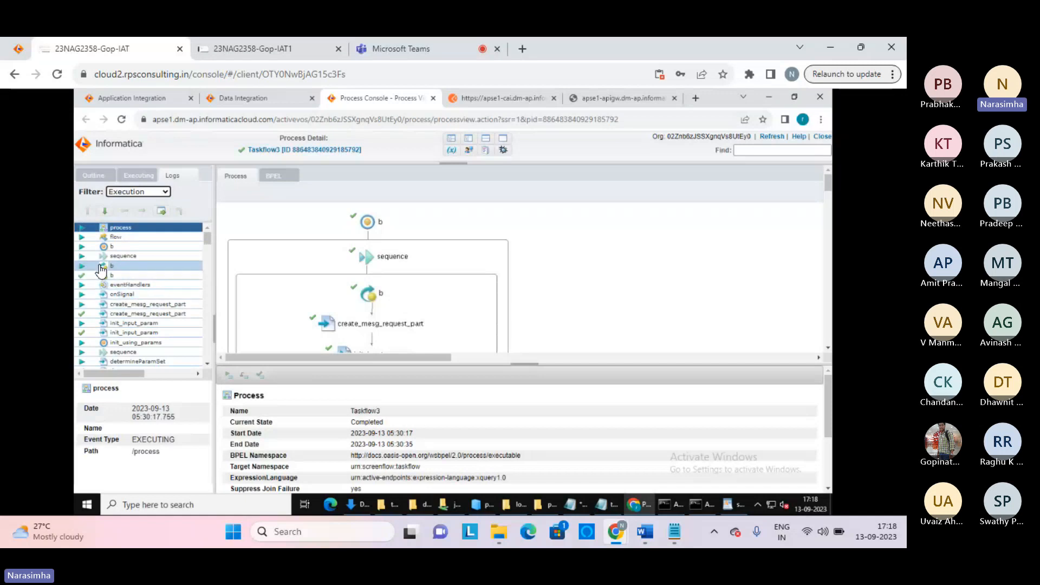
left_click(85, 257)
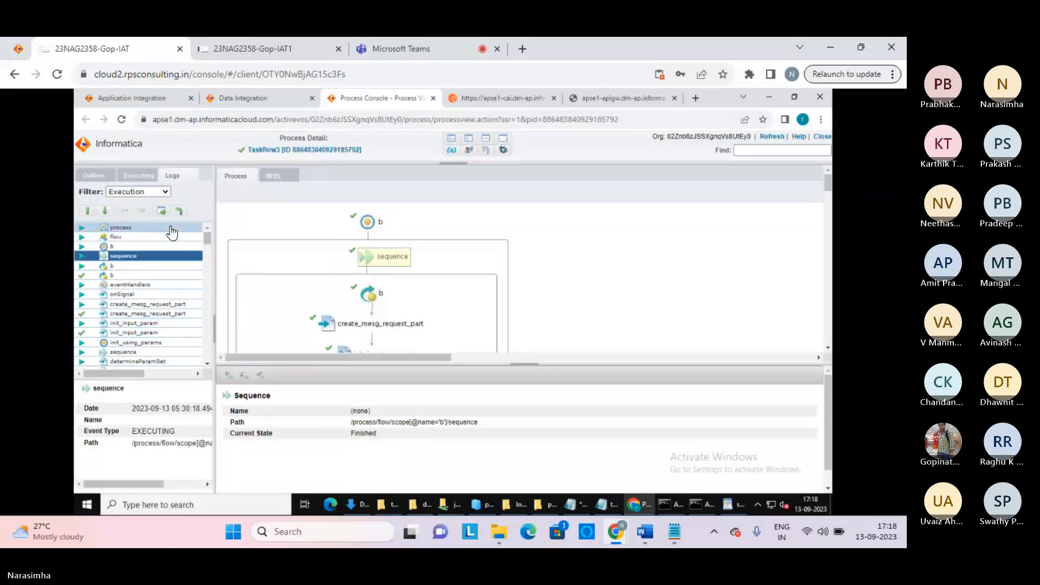
left_click(135, 192)
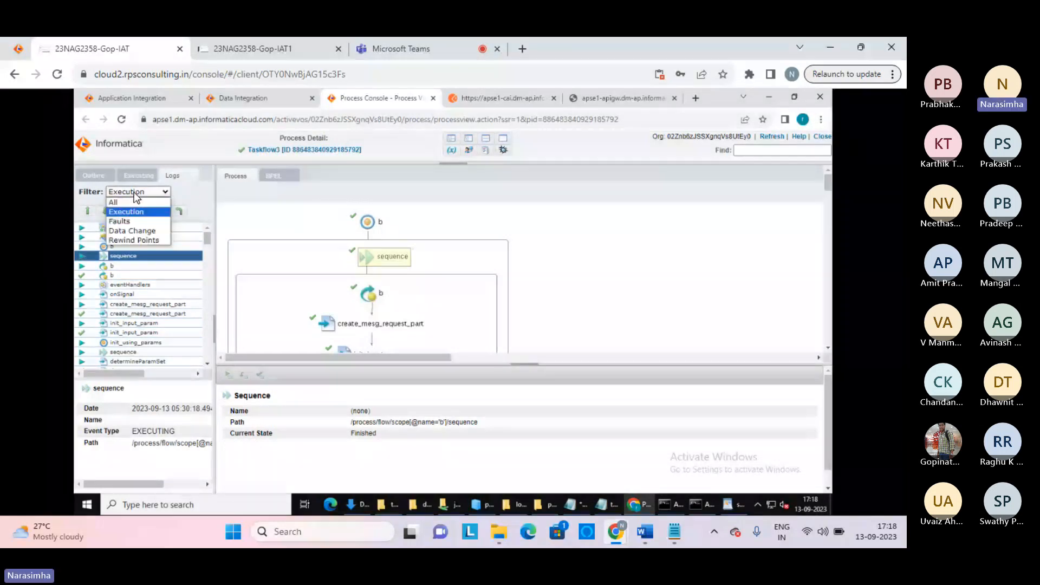
left_click(134, 202)
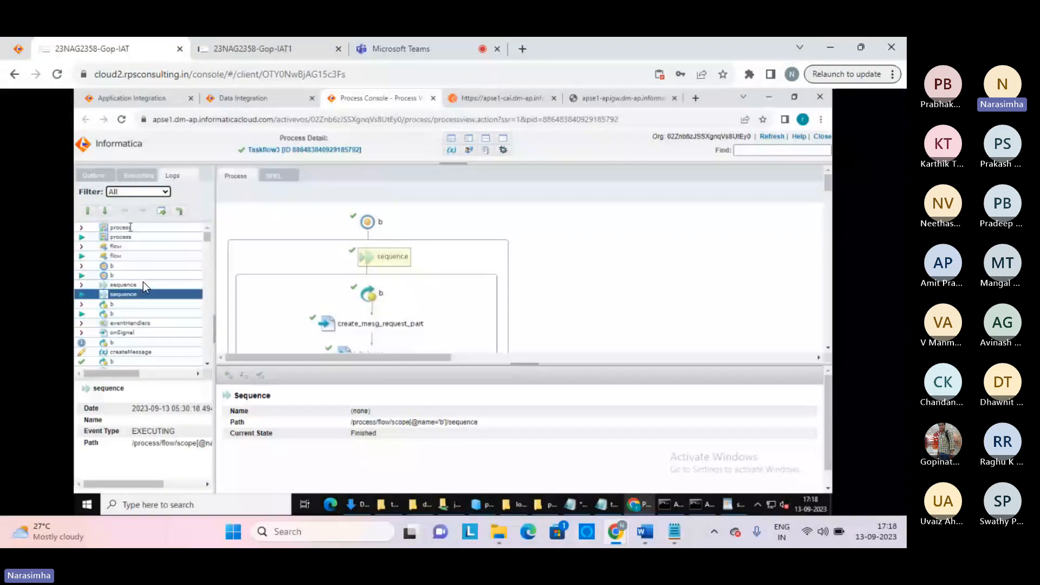
left_click(158, 193)
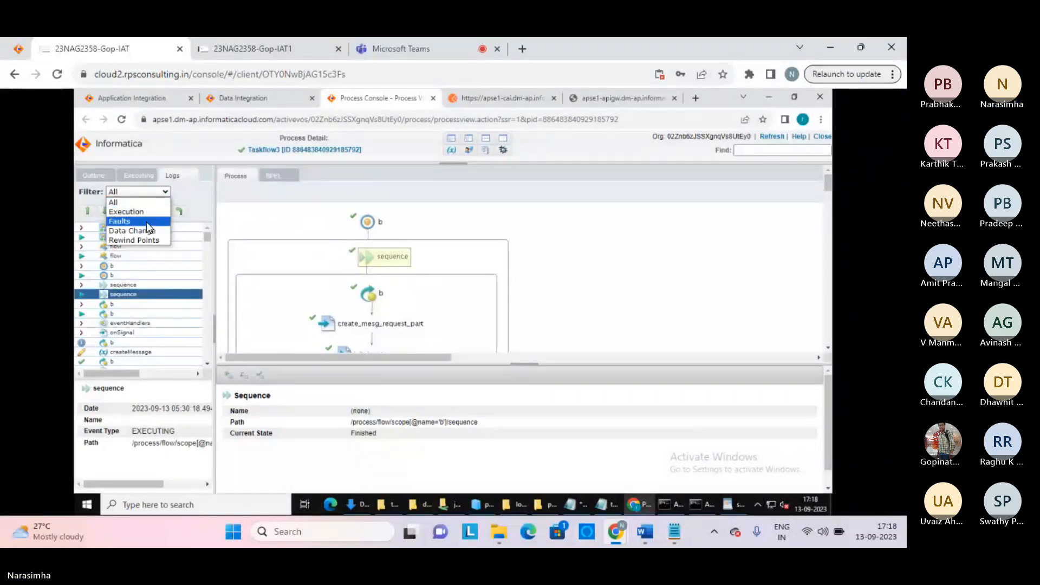
left_click(144, 231)
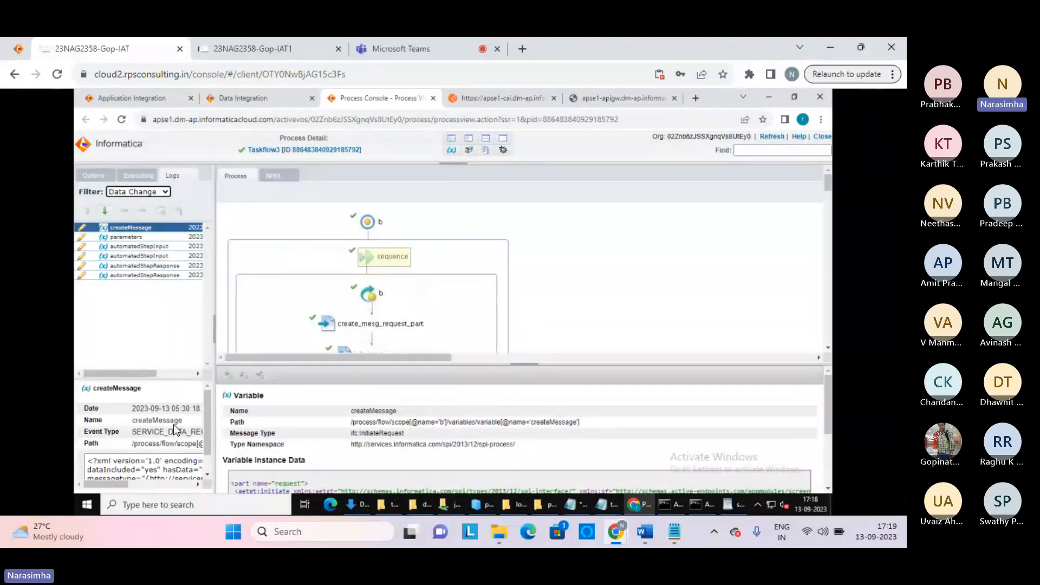
Select all of the createMessage XML in the data change log and switch to Notepad
left_click(135, 467)
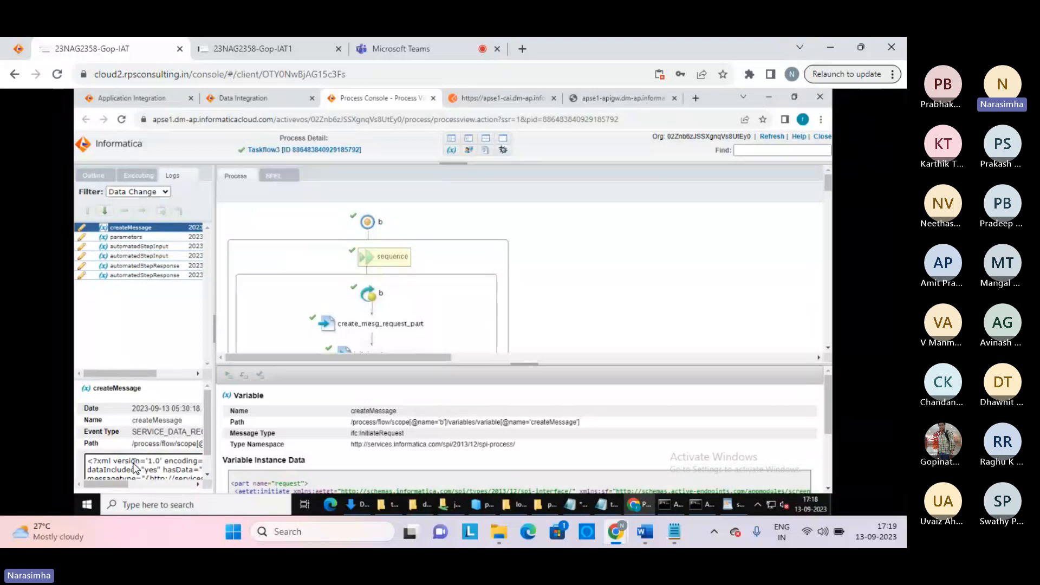
key("ctrl+a")
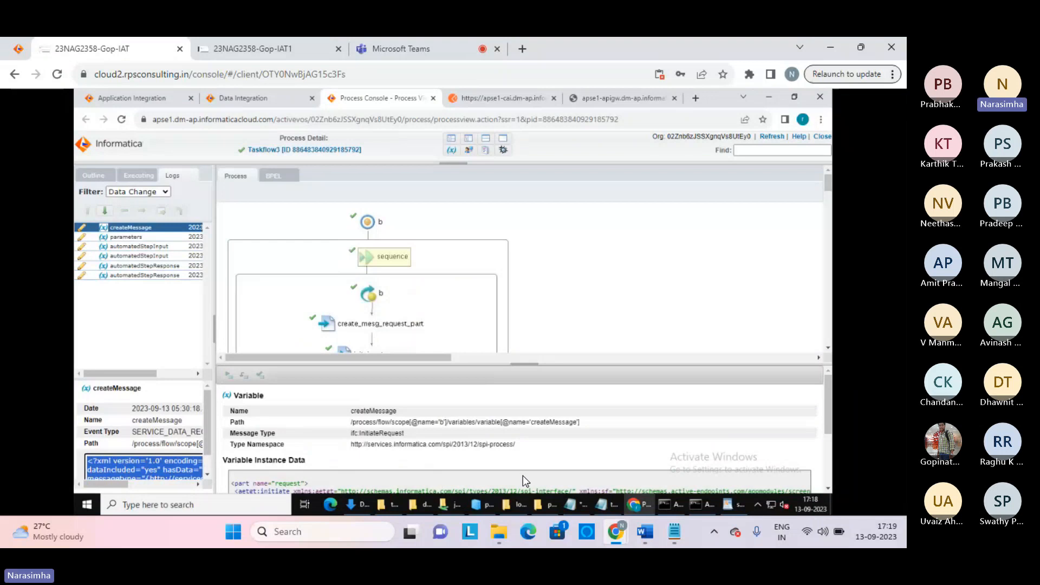
left_click(619, 500)
Paste the createMessage XML at the top of the steps notes and select its namespace and parameter part
left_click(589, 508)
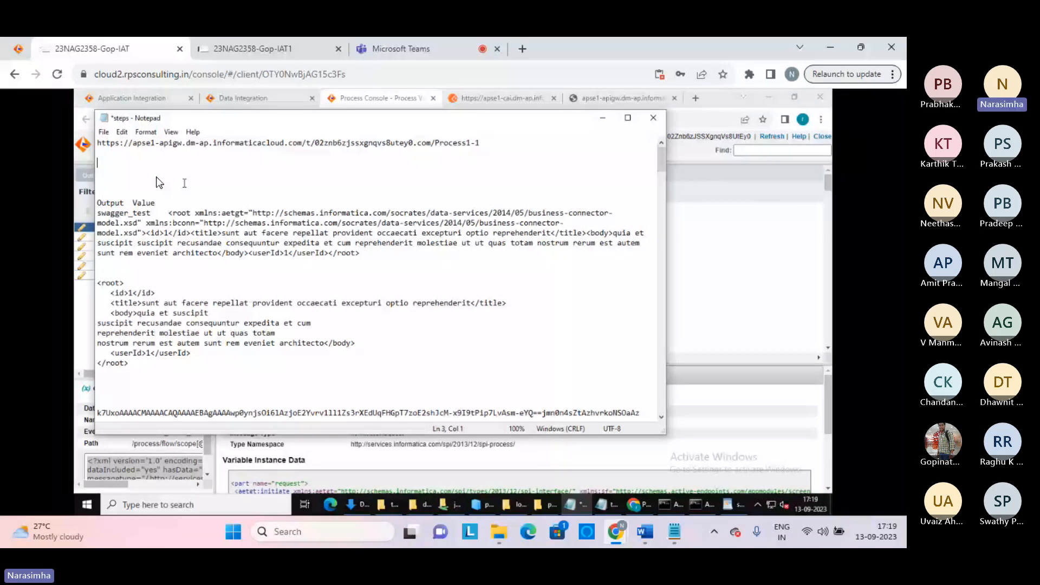
key("ctrl+v")
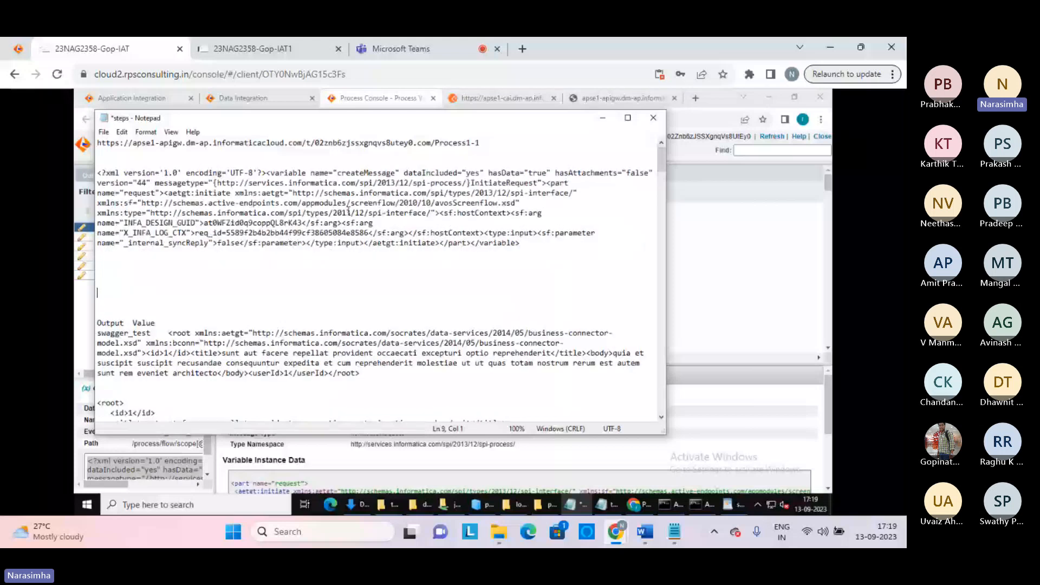
left_click_drag(235, 193, 579, 242)
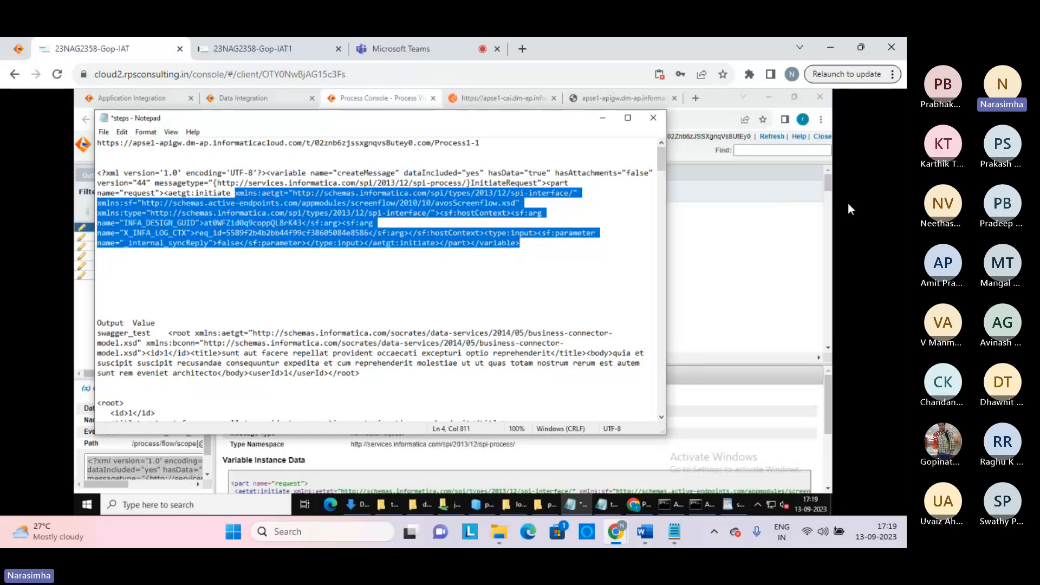
Review the parameters and automatedStepInput log entries, including the Max Wait and Task Name values
left_click(715, 235)
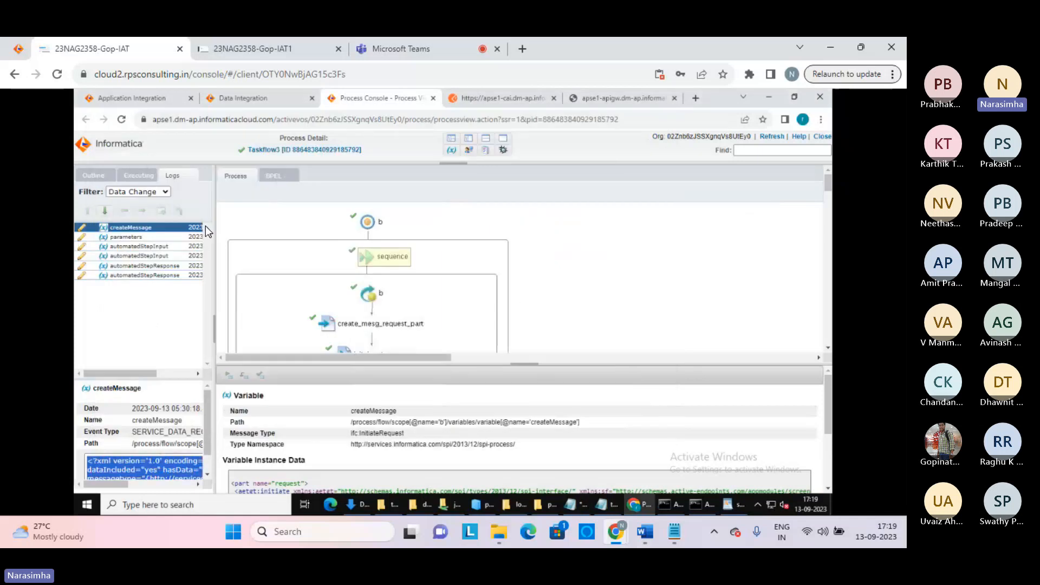
left_click(133, 238)
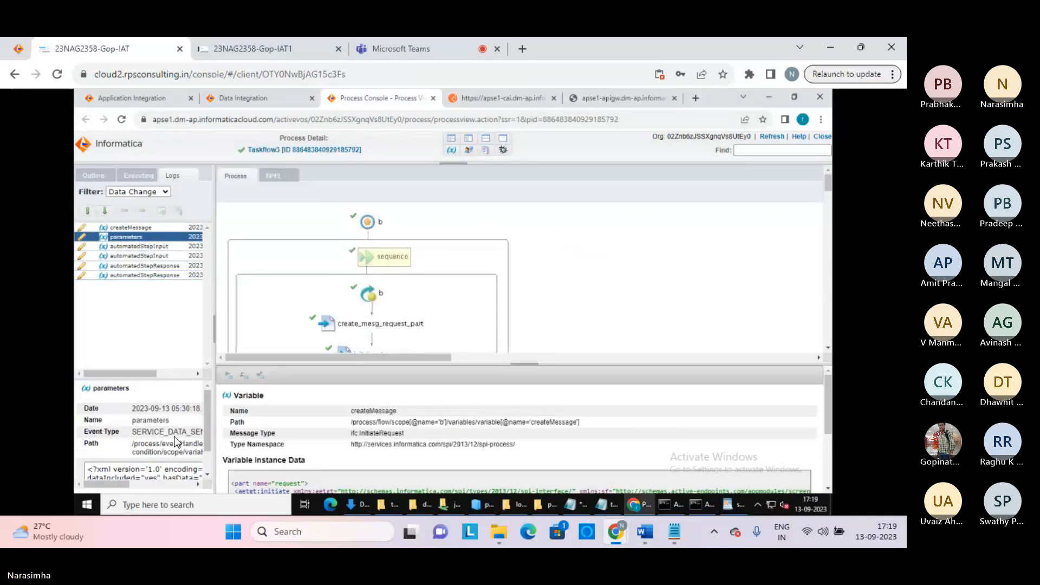
left_click(161, 247)
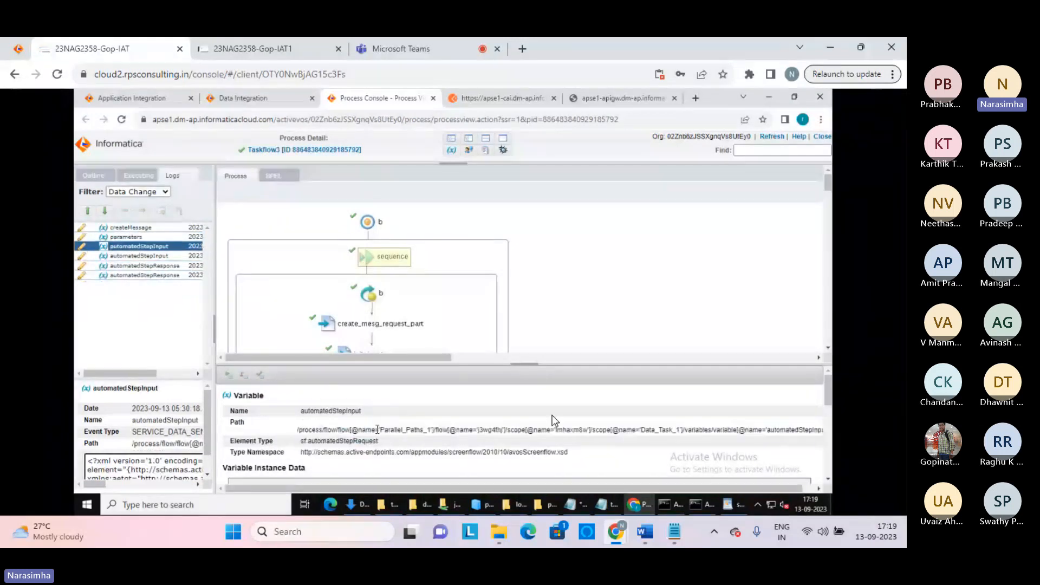
left_click_drag(827, 388, 827, 436)
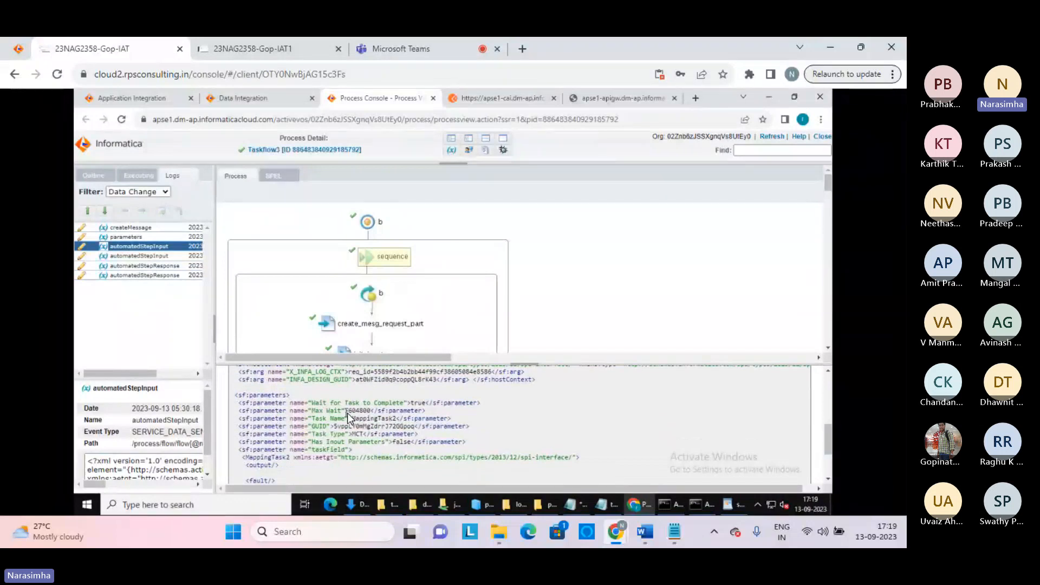
left_click_drag(346, 411, 505, 256)
left_click(535, 441)
left_click(431, 404)
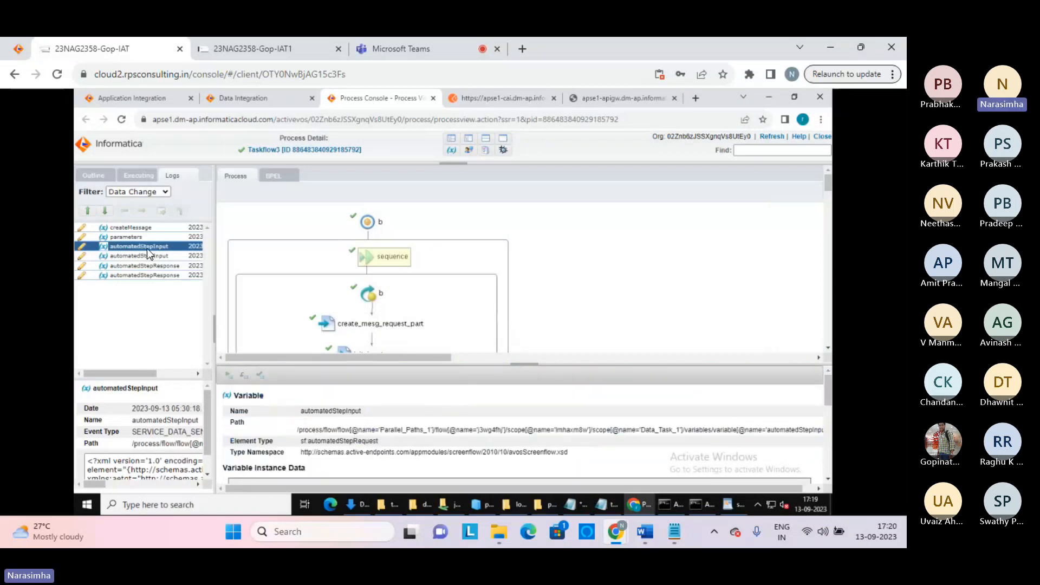
left_click(147, 255)
Check the first automatedStepResponse's result fields, from Task Id and Task Status to Failed Source Rows
left_click(159, 266)
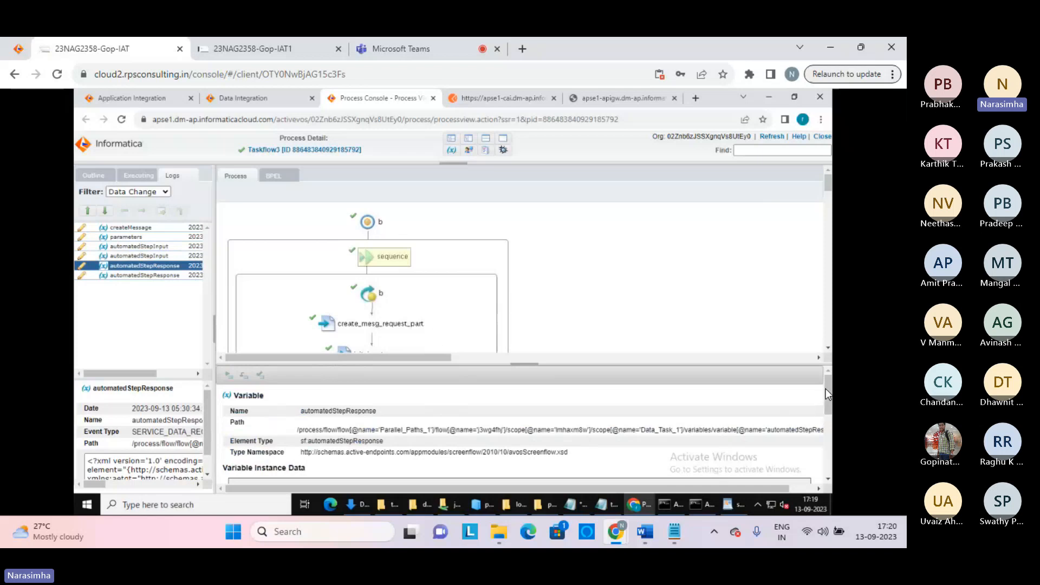
left_click(824, 430)
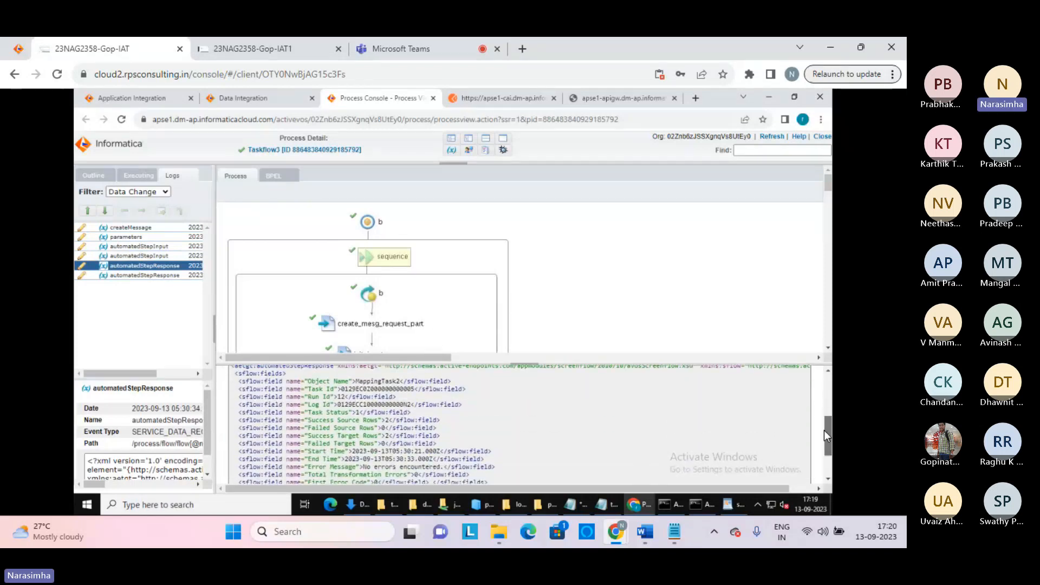
left_click_drag(824, 430, 823, 434)
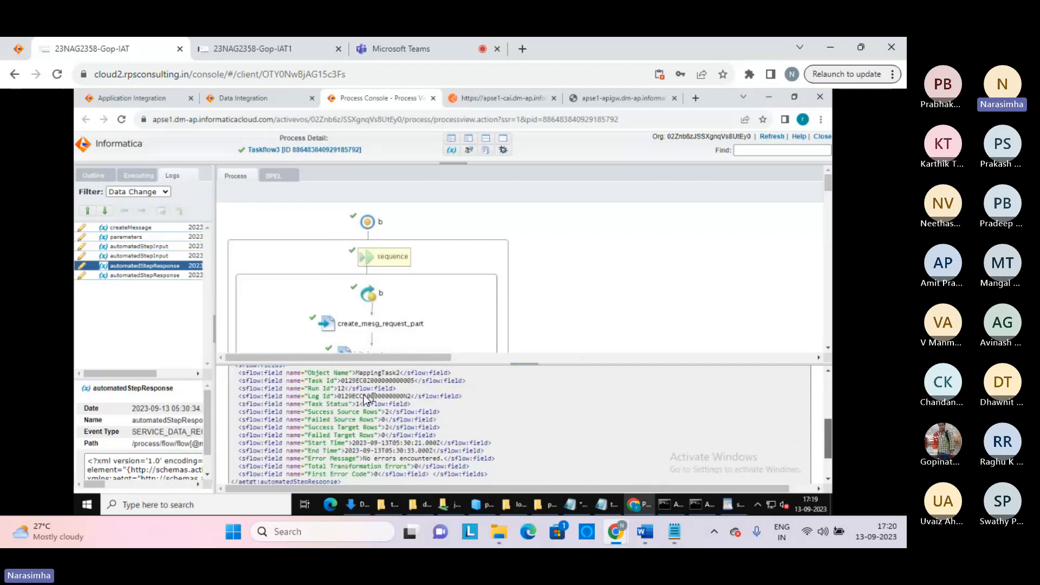
left_click_drag(324, 381, 478, 435)
left_click(479, 434)
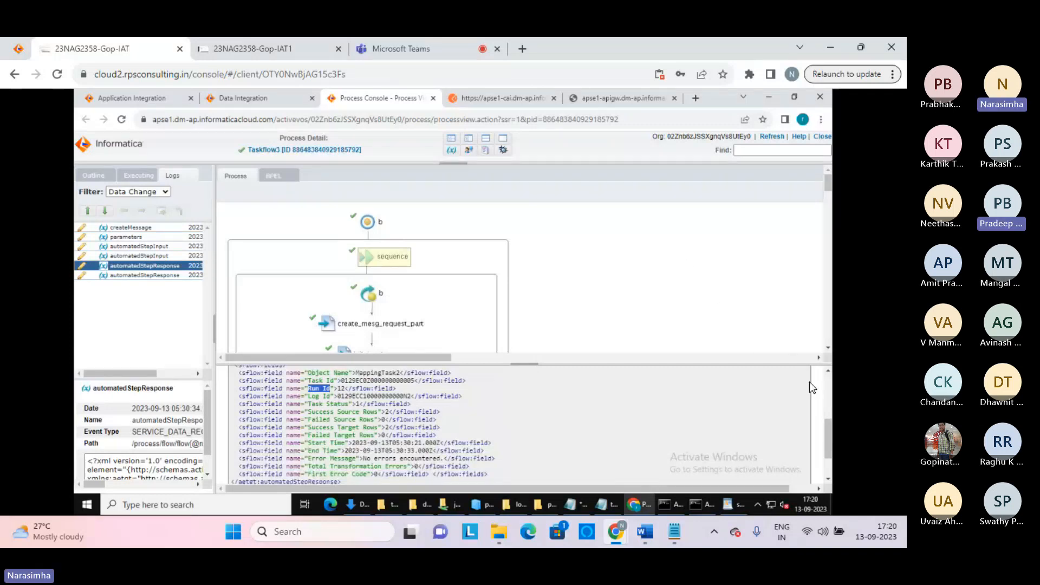
left_click_drag(827, 430, 824, 448)
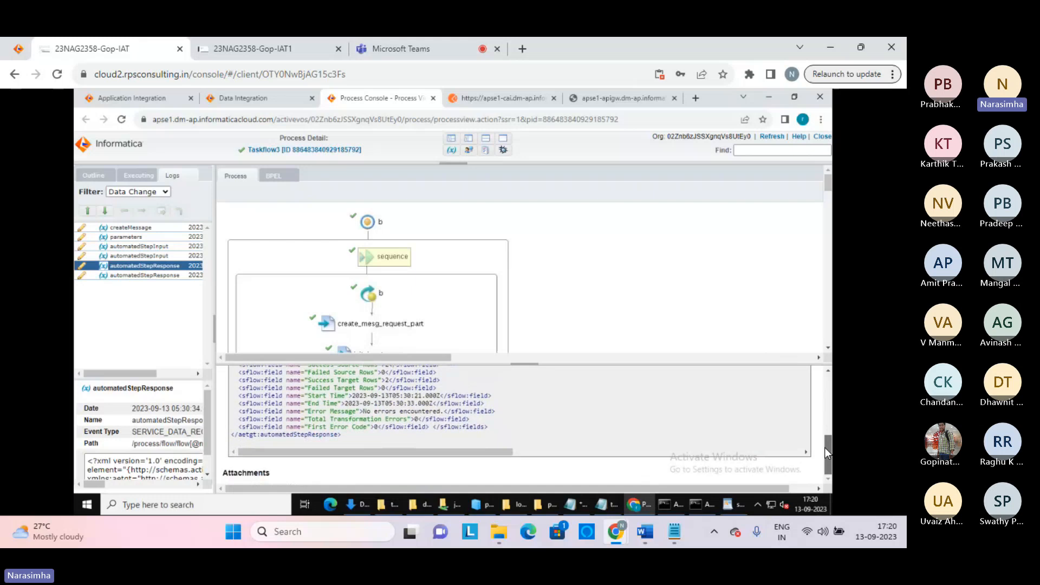
left_click_drag(301, 372, 515, 433)
left_click(515, 433)
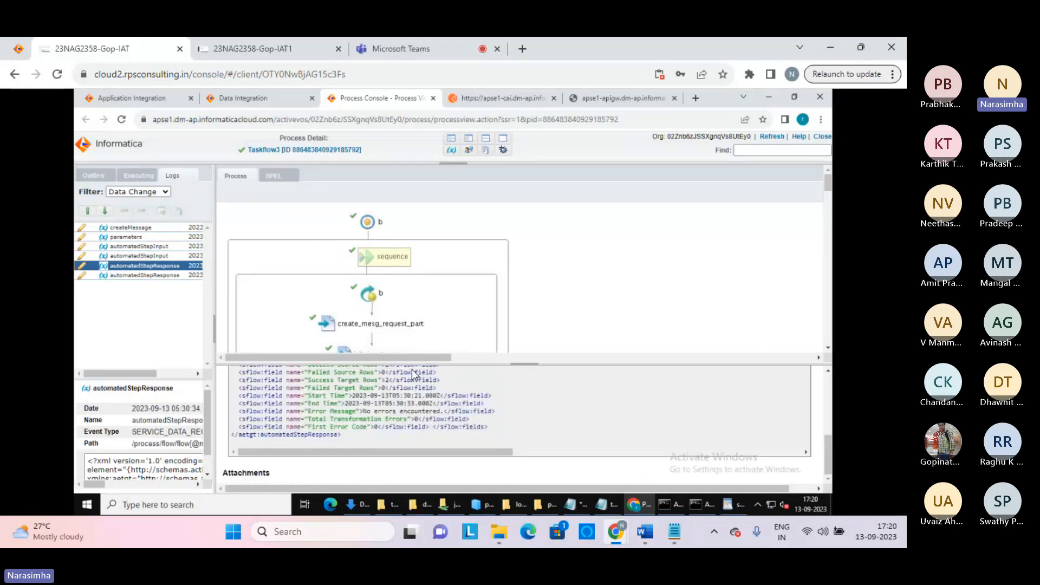
Confirm the last automatedStepResponse shows 3 success target rows and no errors, then revisit parameters
left_click(154, 275)
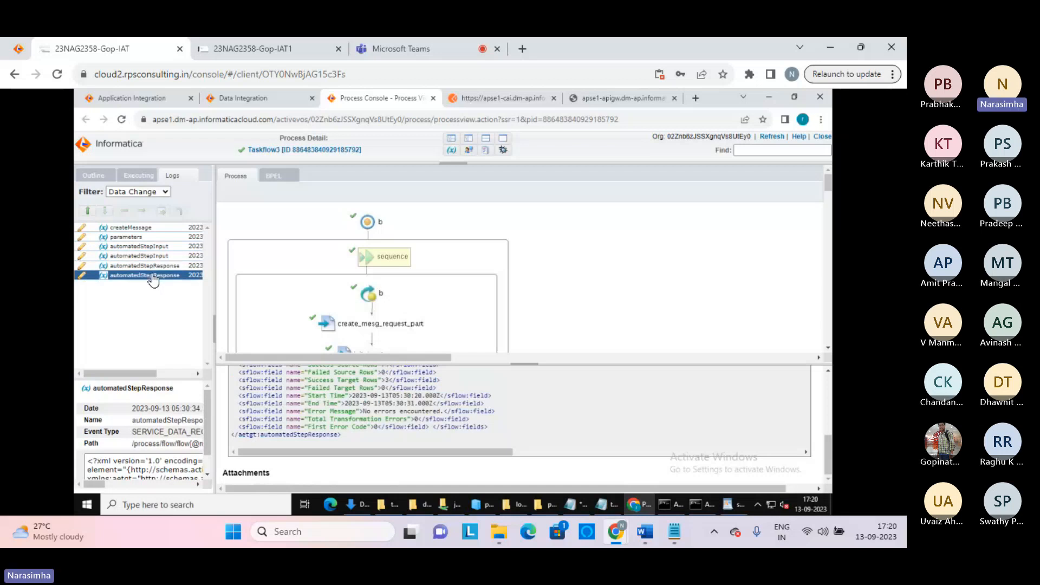
left_click_drag(488, 427, 308, 379)
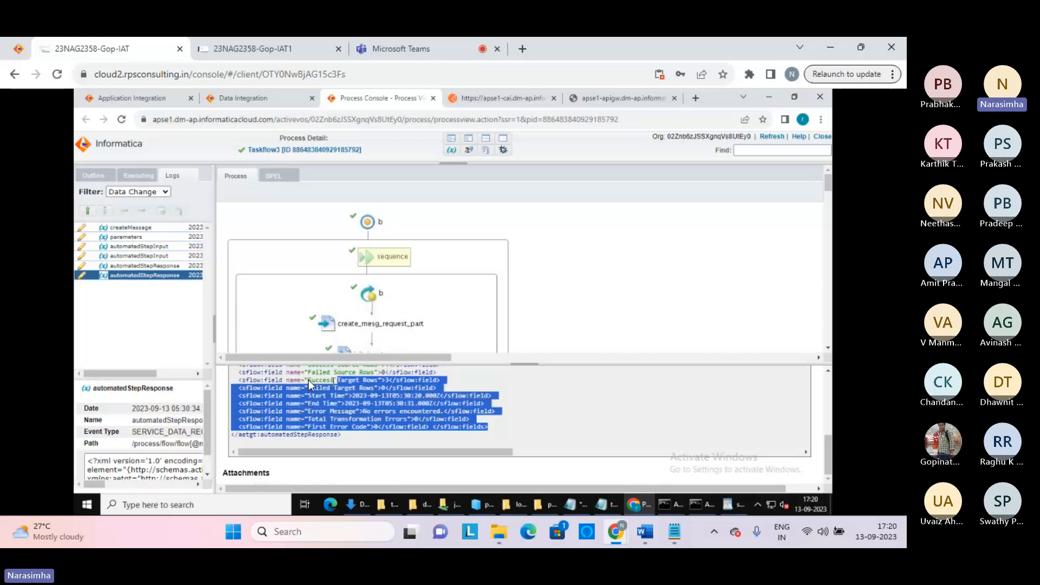
left_click(299, 379)
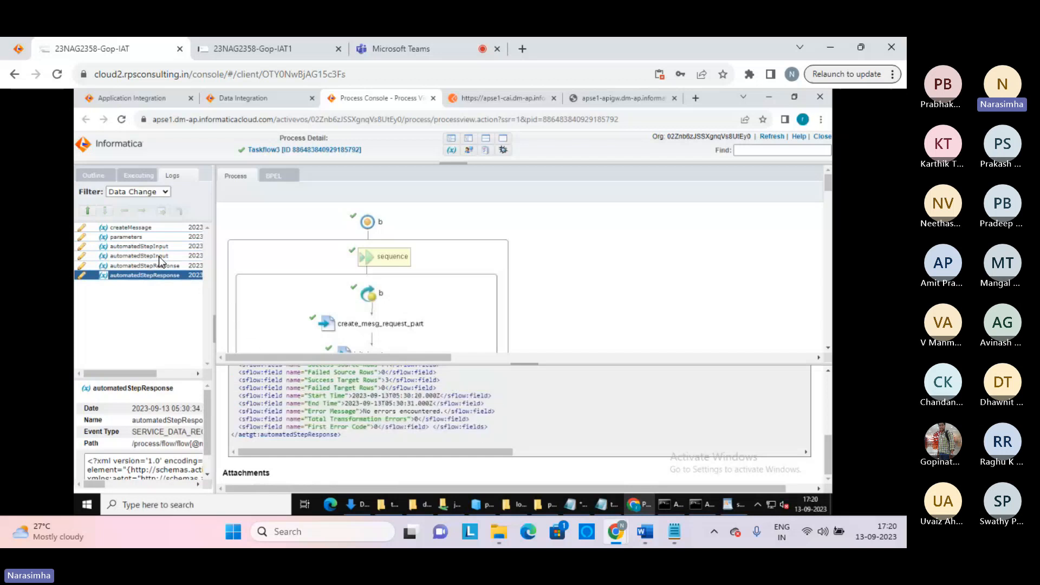
left_click(122, 238)
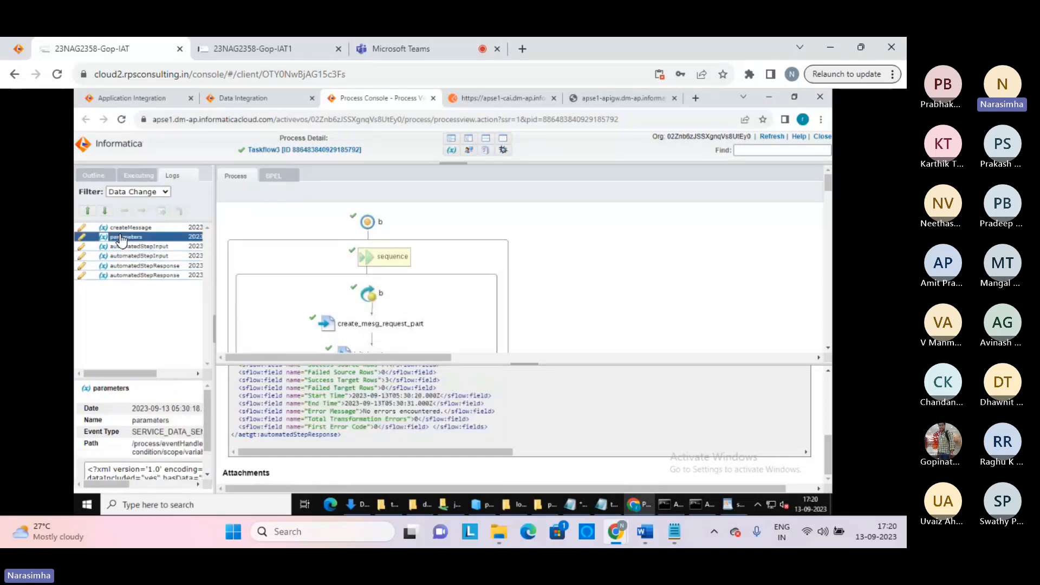
left_click(143, 193)
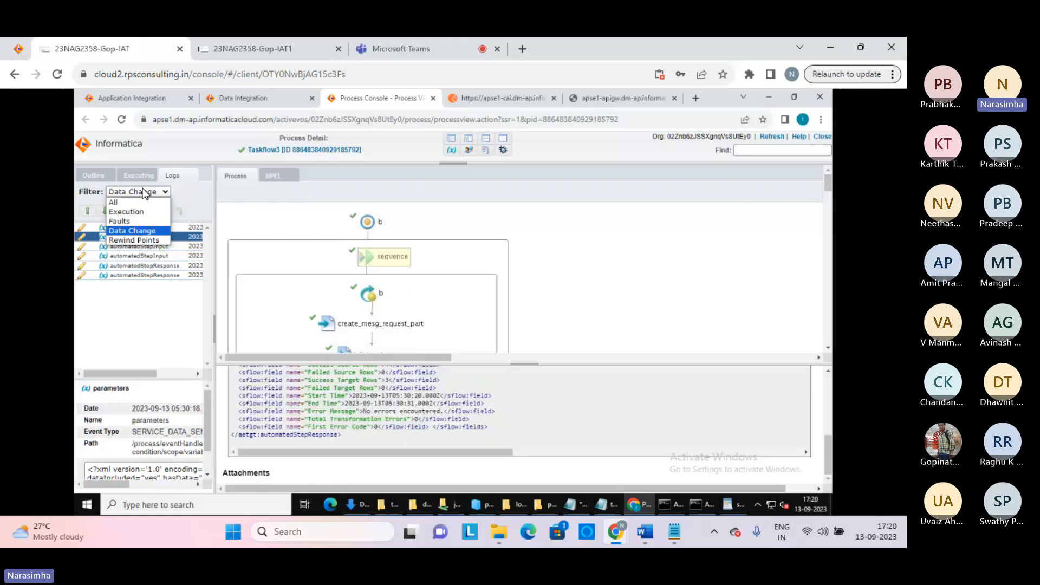
left_click(120, 203)
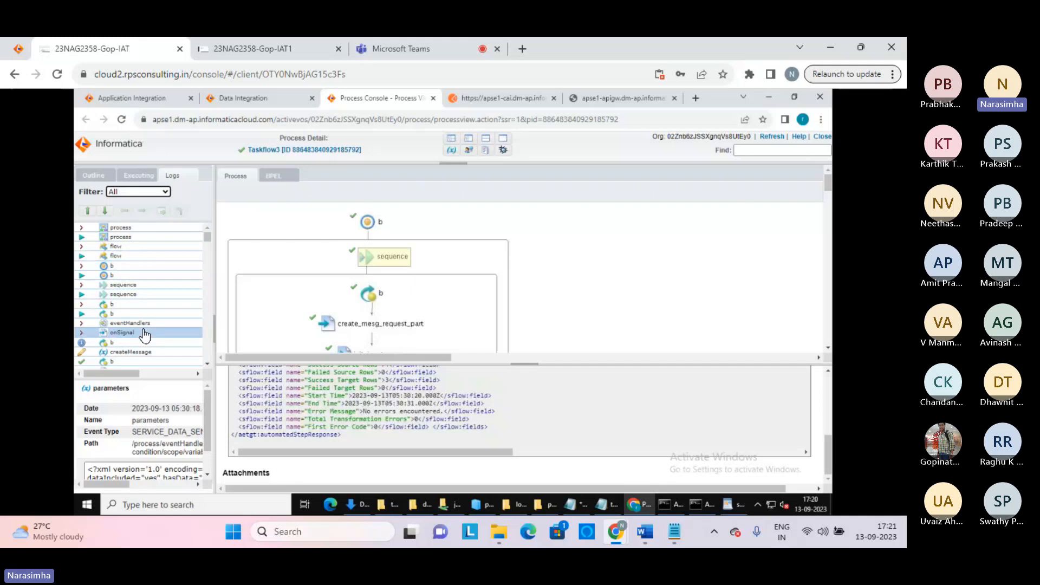
Close the Process Console view and the apse1-apigw tab to return to Taskflow3's run instance
left_click(433, 98)
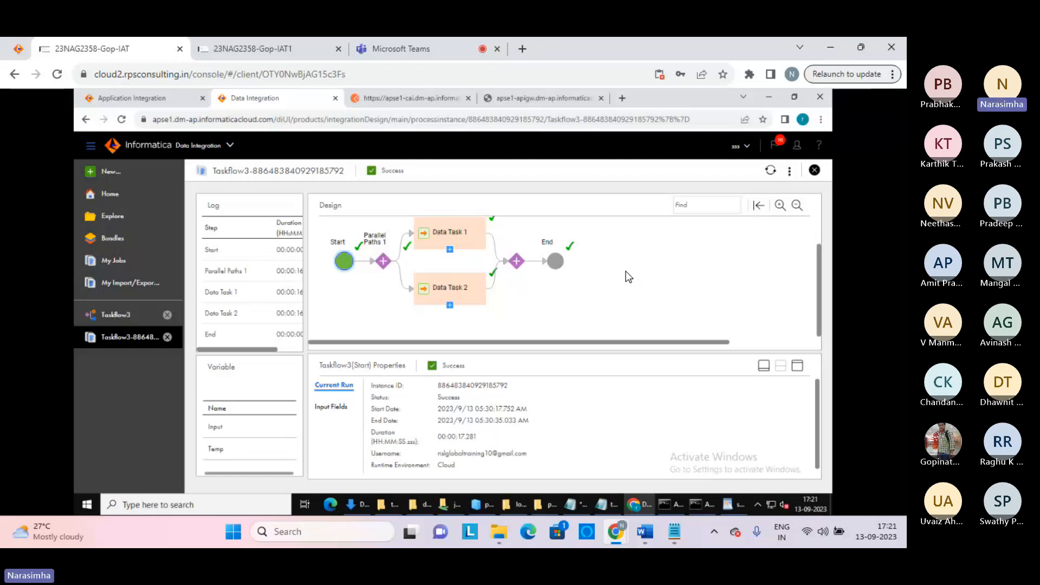
left_click(602, 99)
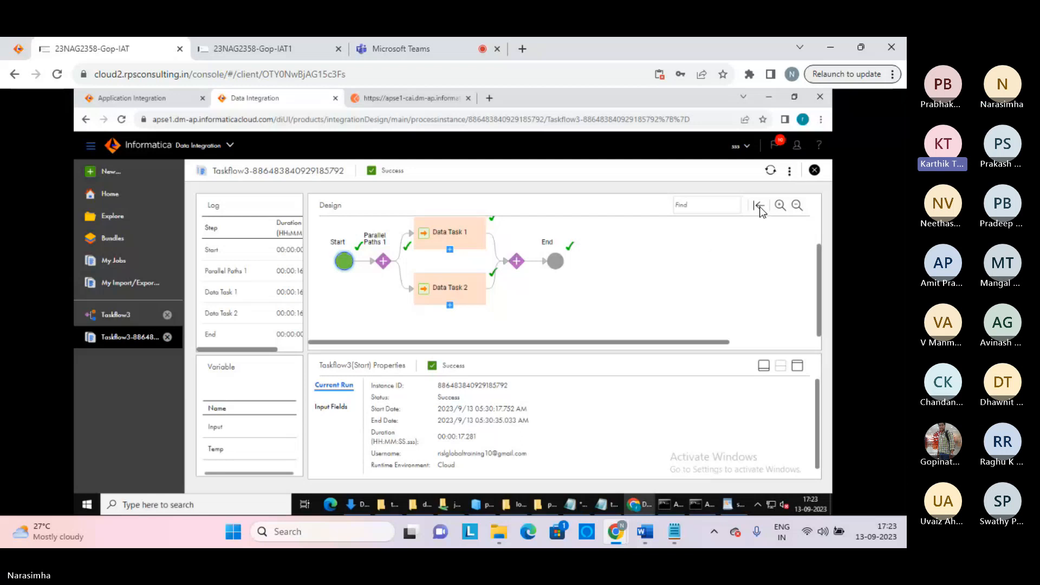
Close the Taskflow3 run monitor tab
left_click(813, 173)
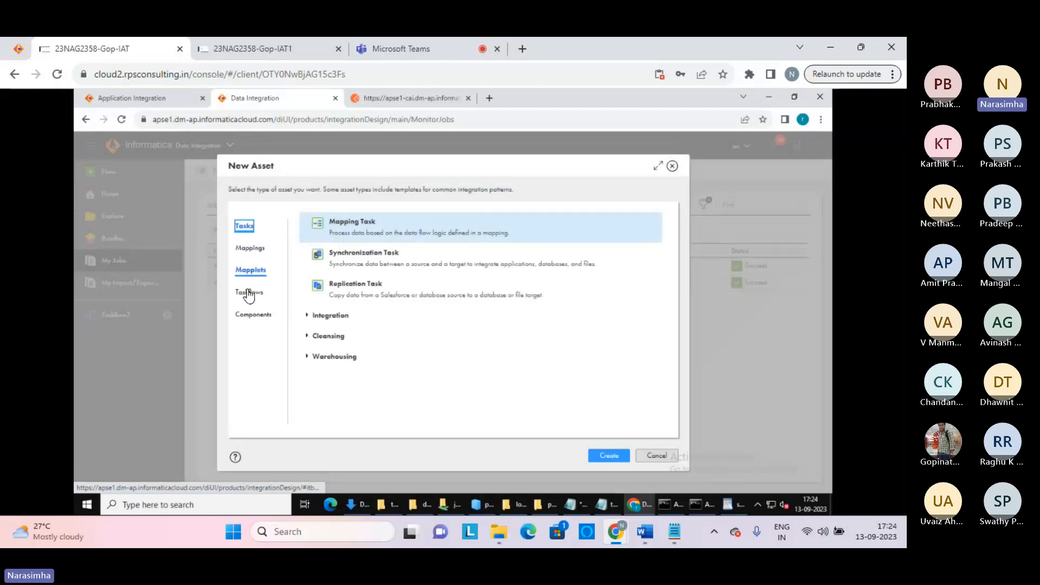
Create a Linear Taskflow from the Taskflows category of the New Asset dialog
left_click(249, 293)
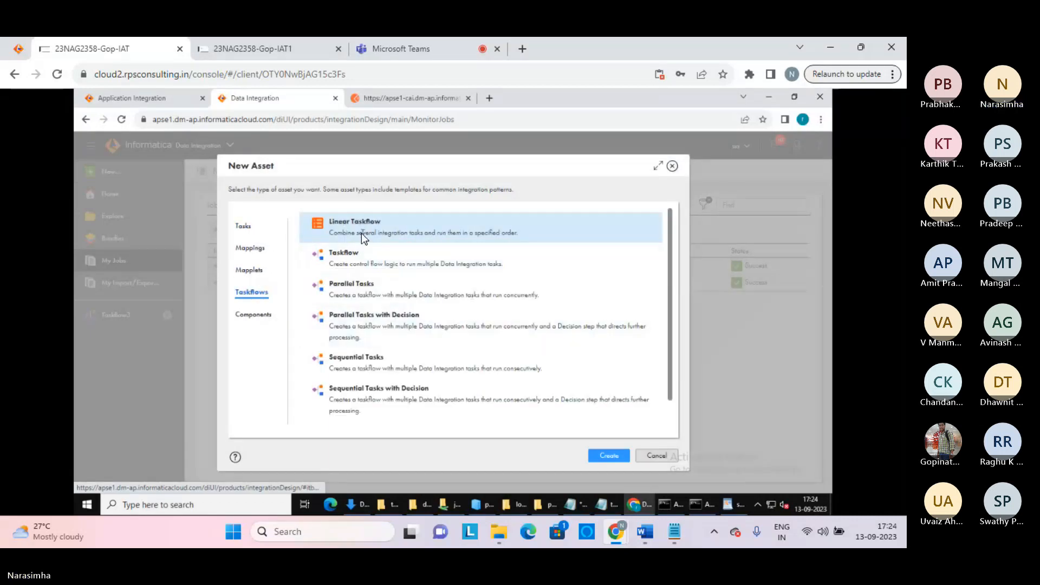
left_click(602, 455)
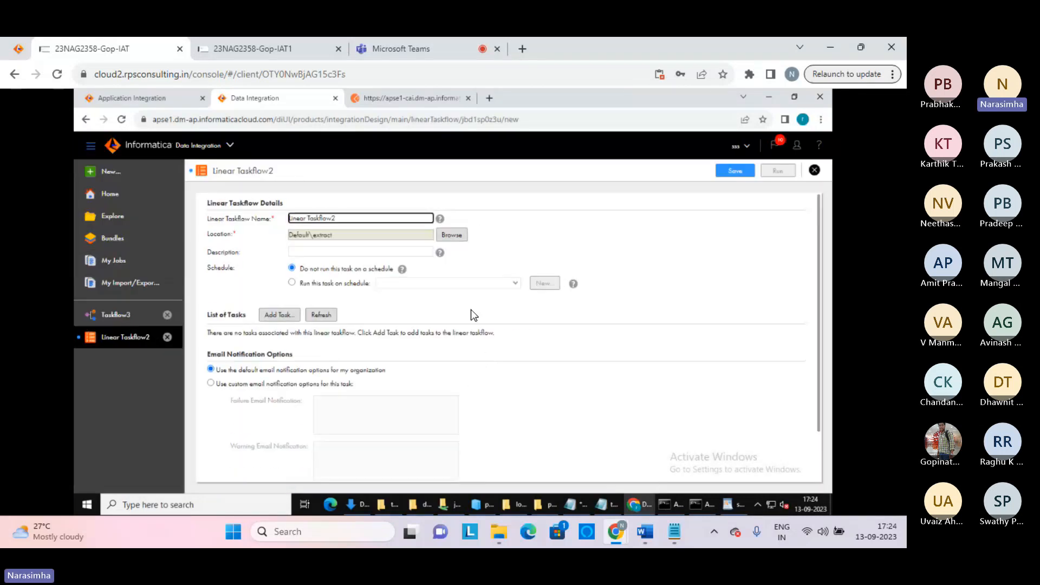
Add Synchronization Task_fiter from Default > extract as task 1 of Linear Taskflow2
left_click(280, 315)
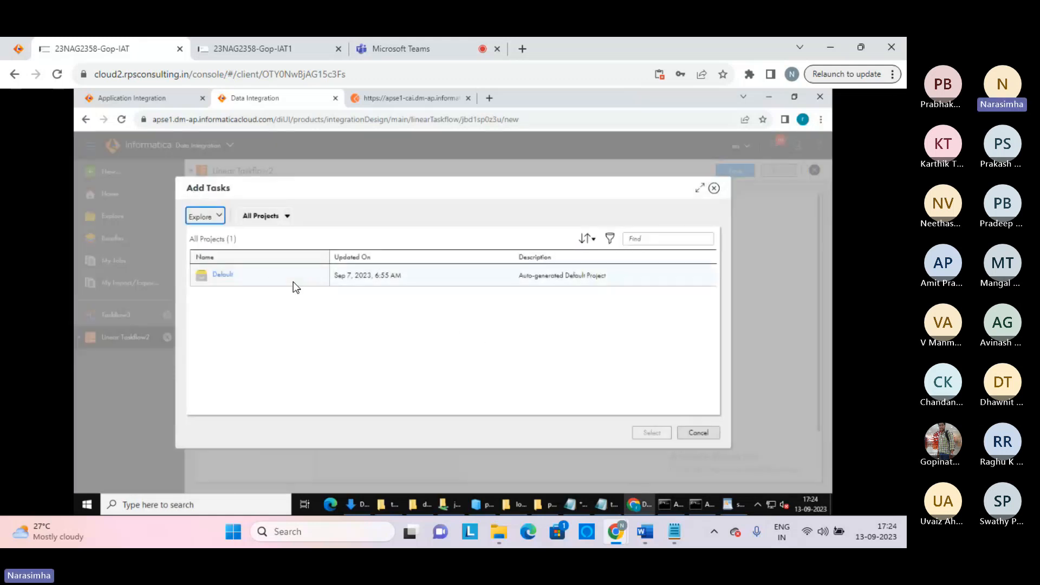
left_click(222, 275)
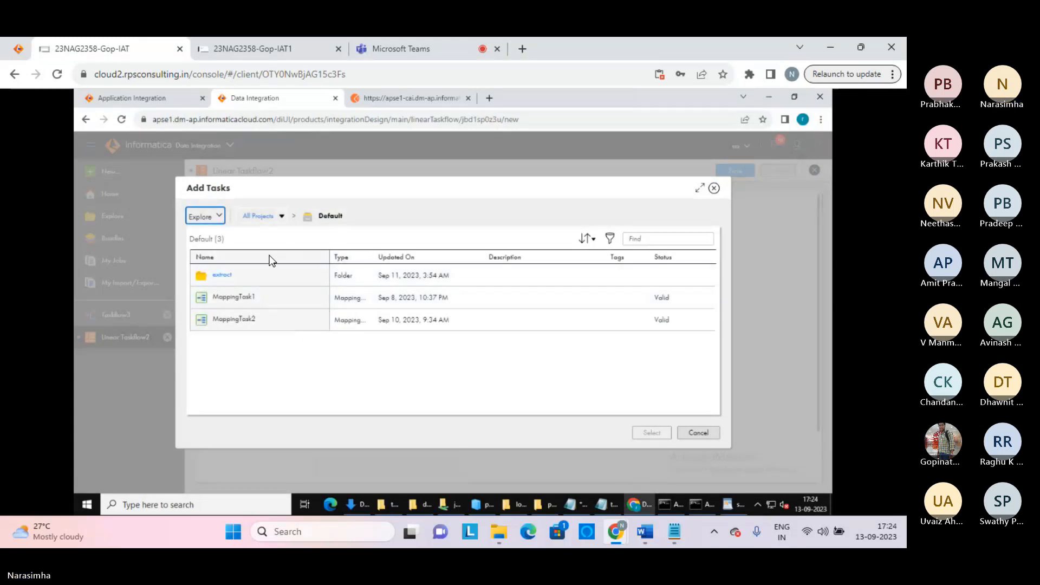
left_click(223, 277)
left_click(222, 277)
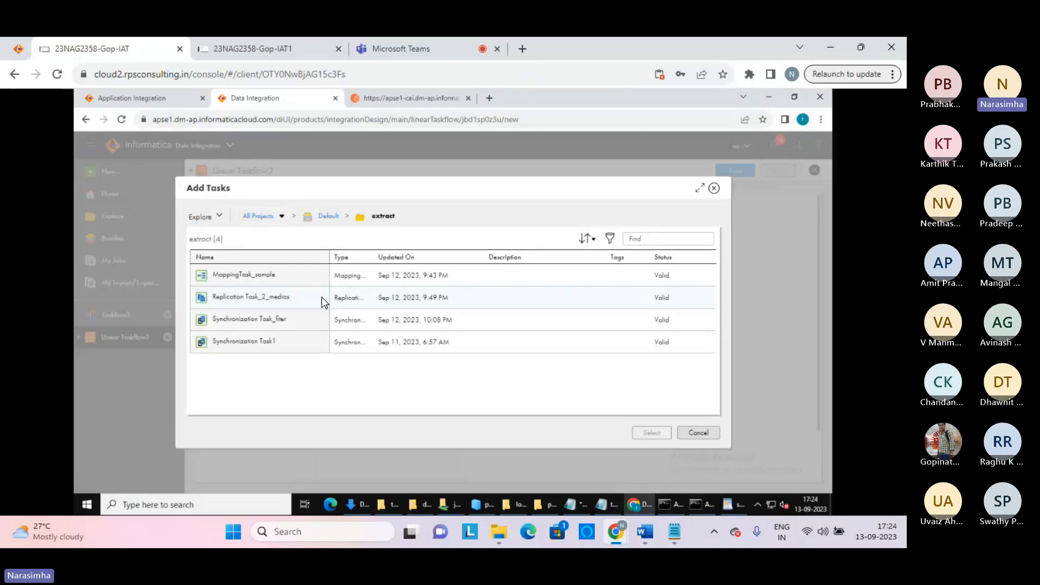
left_click(260, 322)
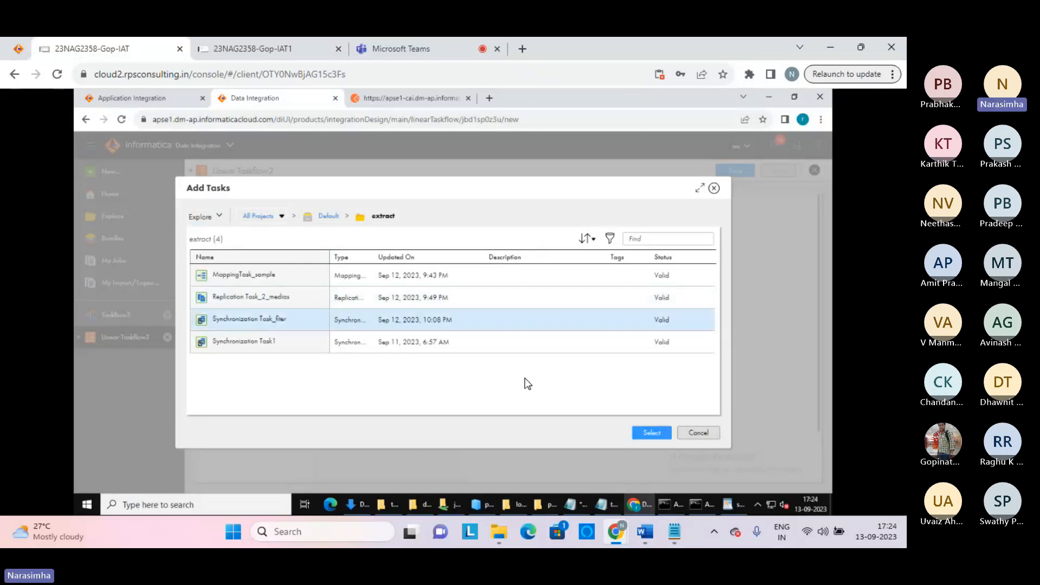
left_click(649, 434)
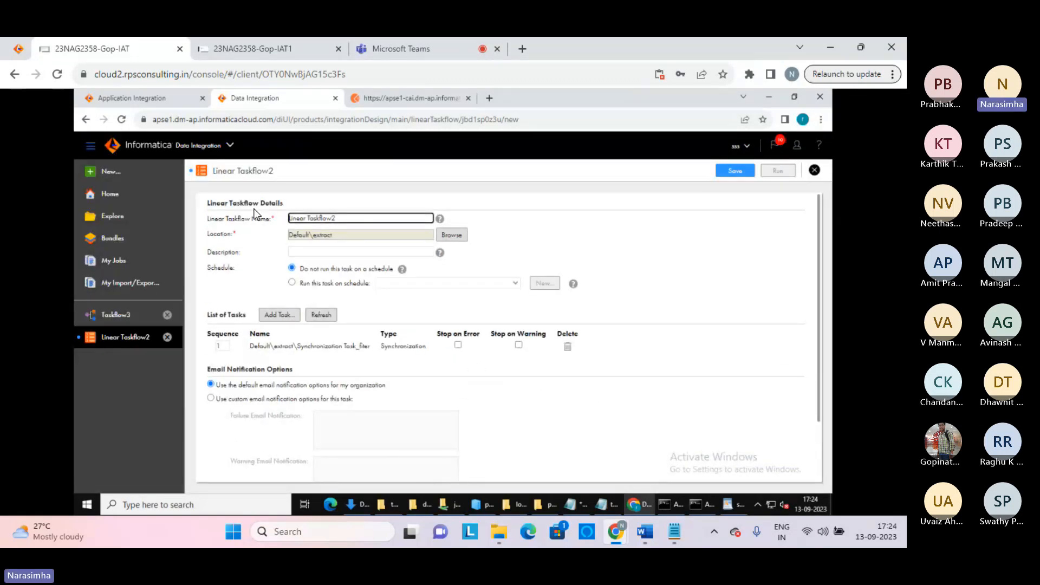
Enable Stop on Error for the Synchronization Task_fiter task in the List of Tasks
left_click(458, 346)
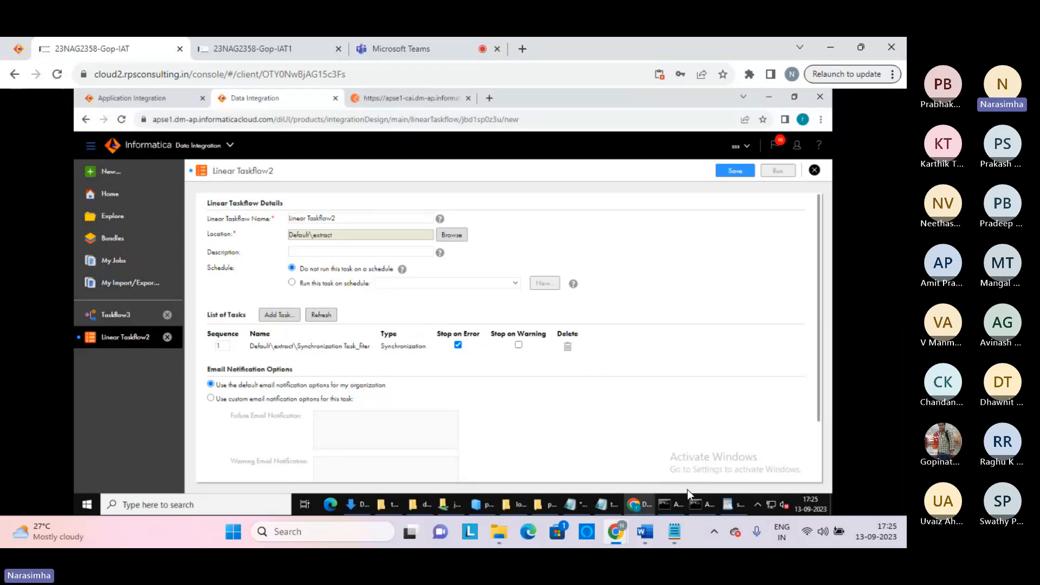
mouse_move(680, 528)
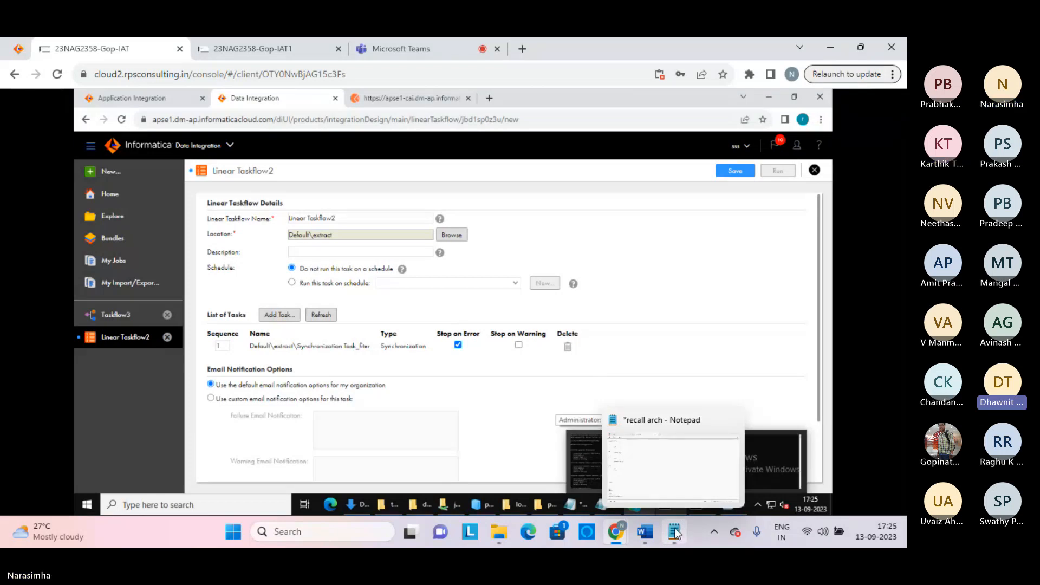
Check on the Teams meeting, raise the volume, then return to the Linear Taskflow2 page
left_click(445, 53)
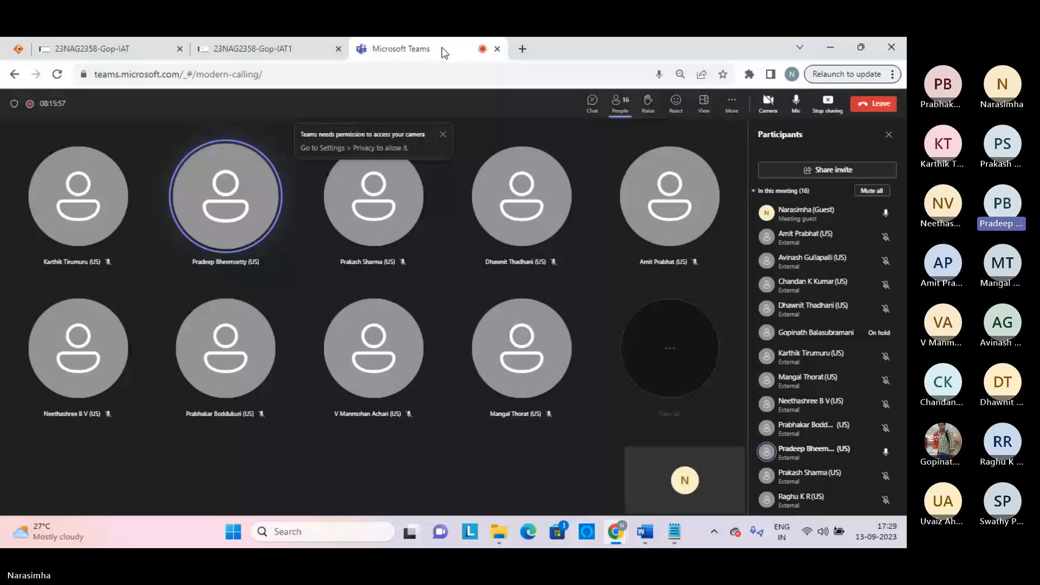
key("XF86AudioRaiseVolume")
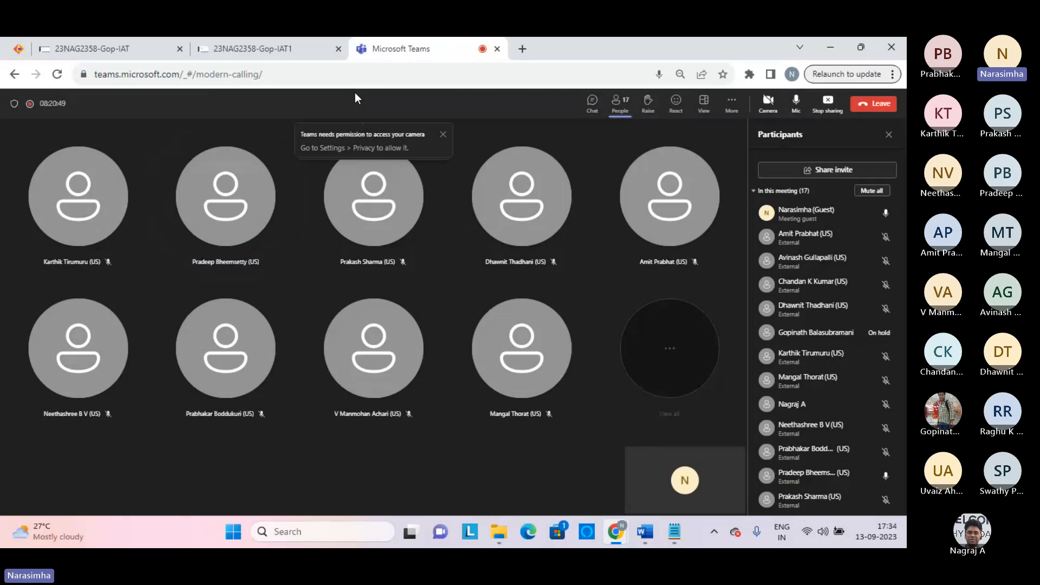
left_click(124, 49)
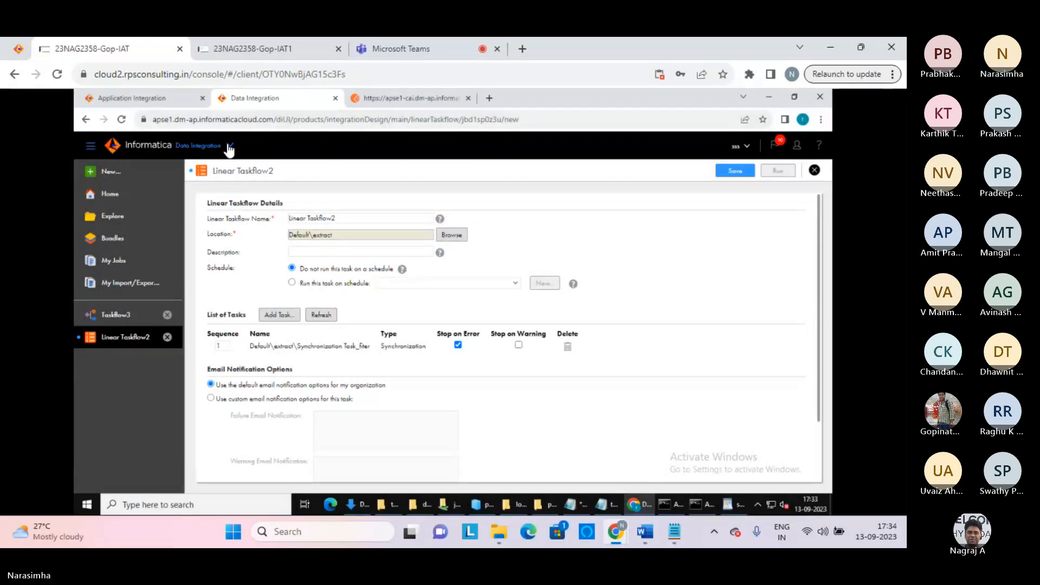
Open Data Quality from My Services, discarding the unsaved Linear Taskflow2 changes
left_click(227, 145)
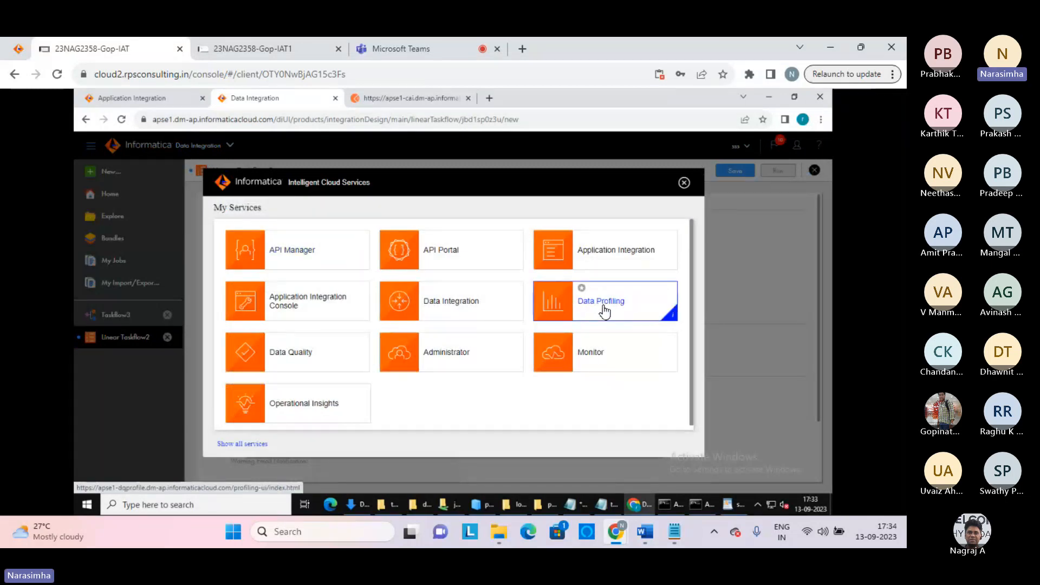
left_click(306, 355)
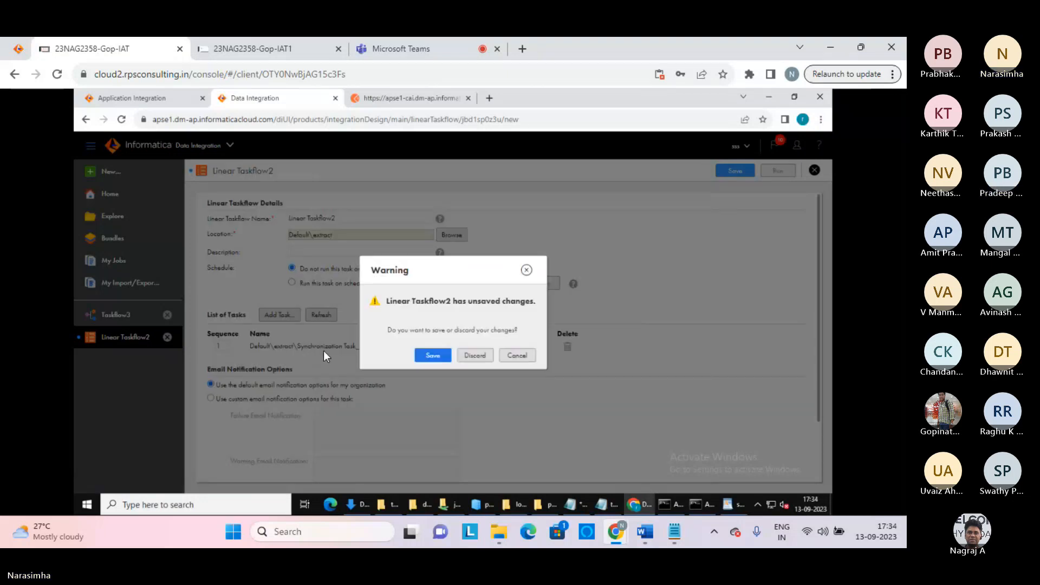
left_click(476, 359)
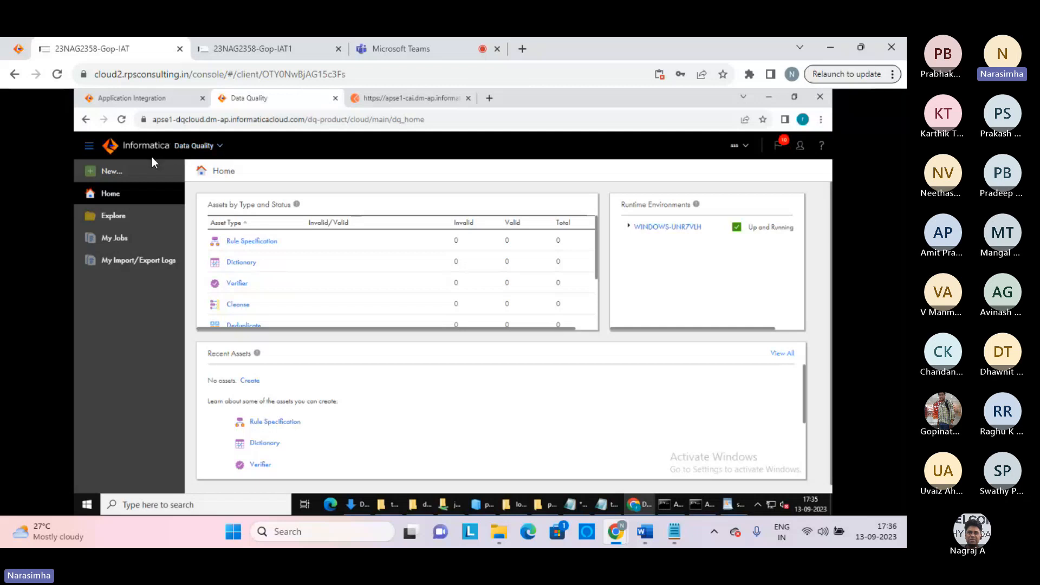
Choose the Data Integration tile from the My Services switcher
left_click(216, 144)
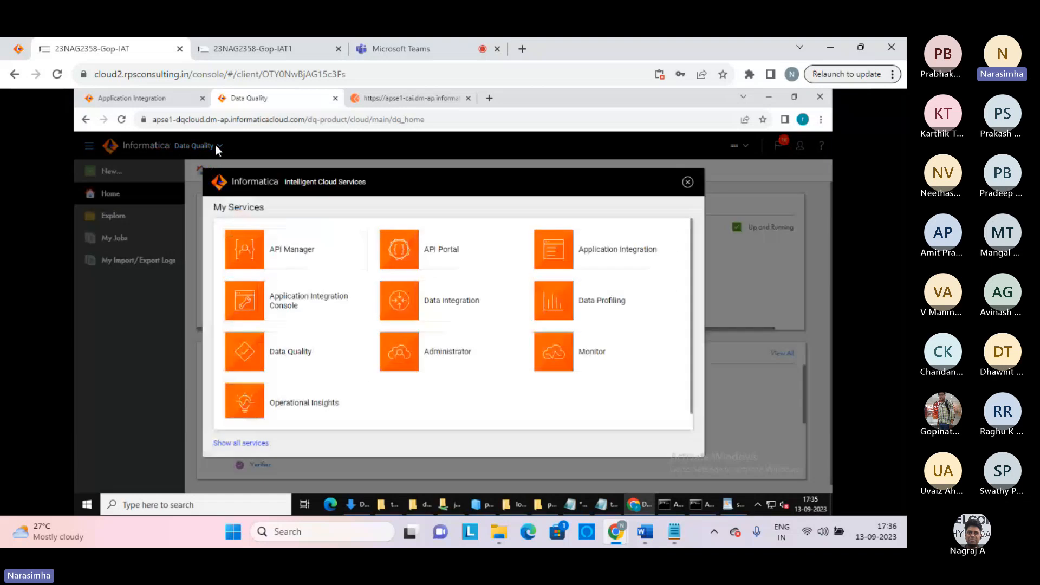
left_click(440, 304)
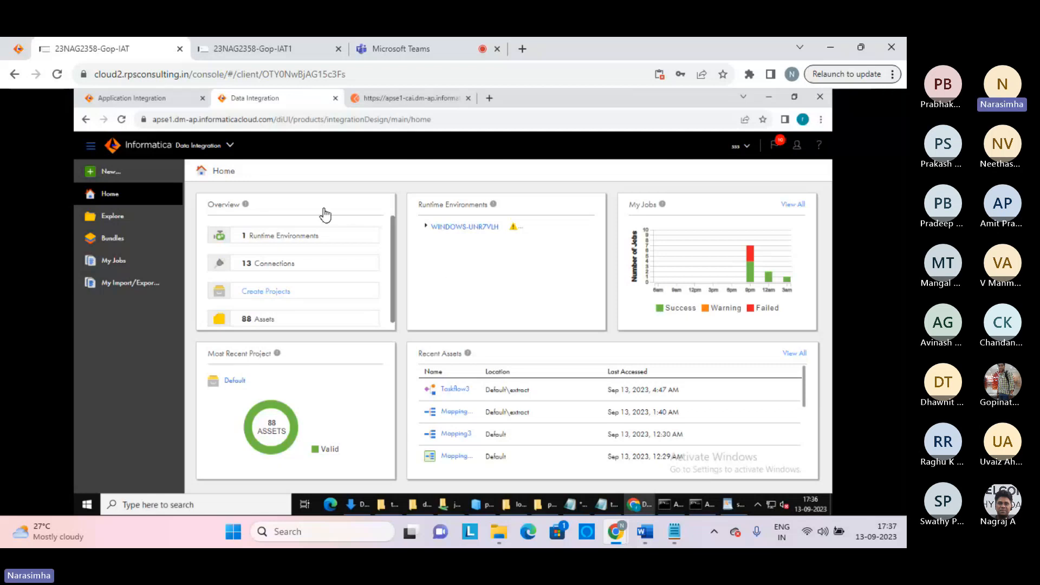
Start a new task and browse the Warehousing, Cleansing and Integration task template categories
left_click(112, 172)
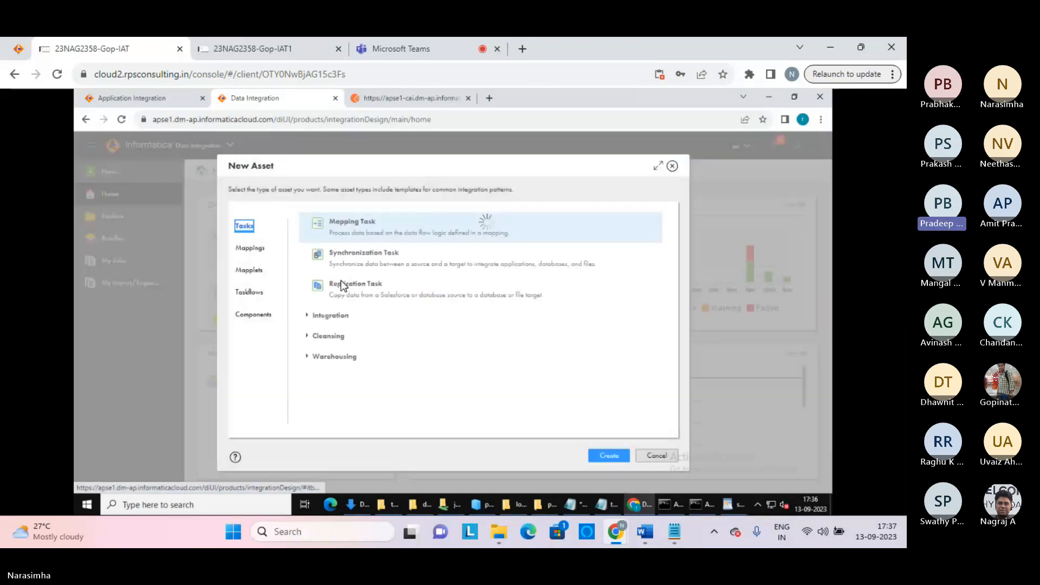
left_click(246, 252)
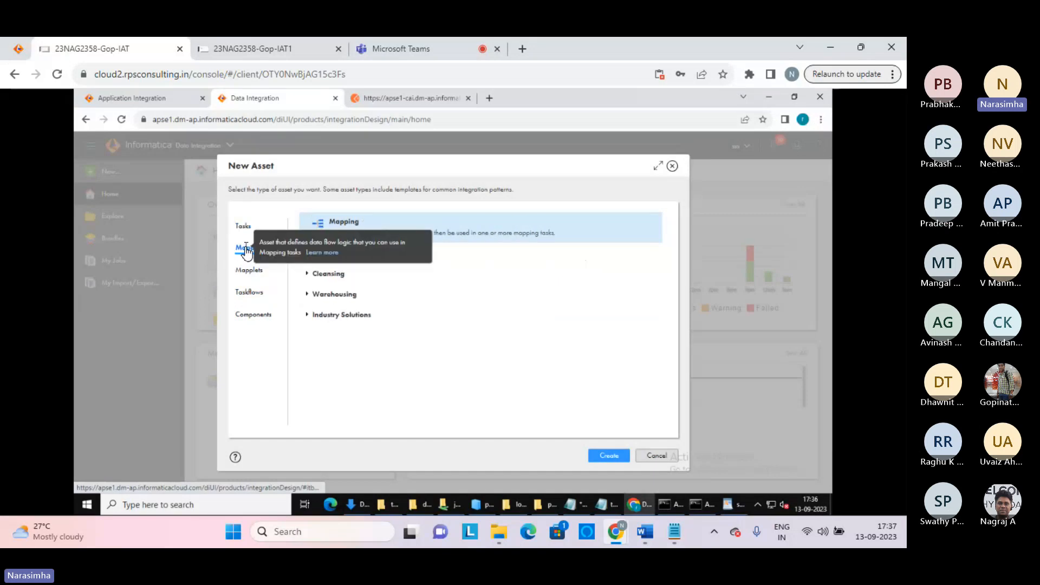
left_click(244, 228)
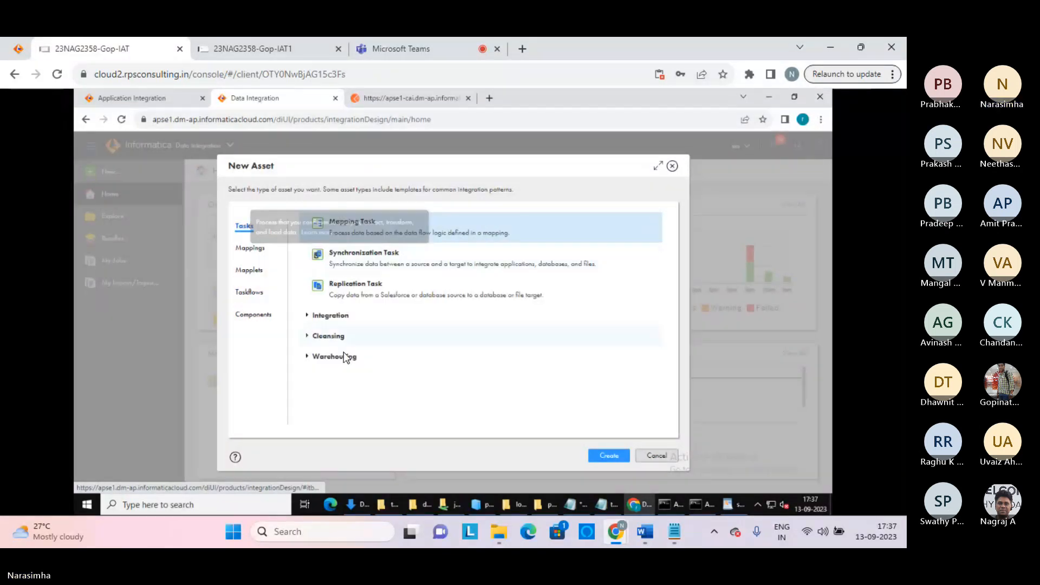
left_click(308, 357)
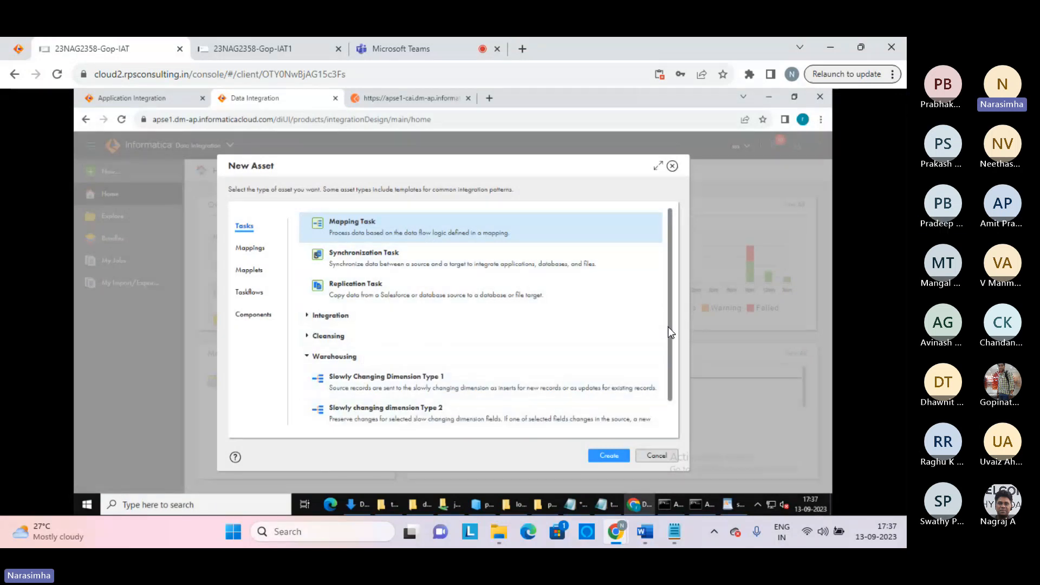
scroll(623, 349, "down", 1)
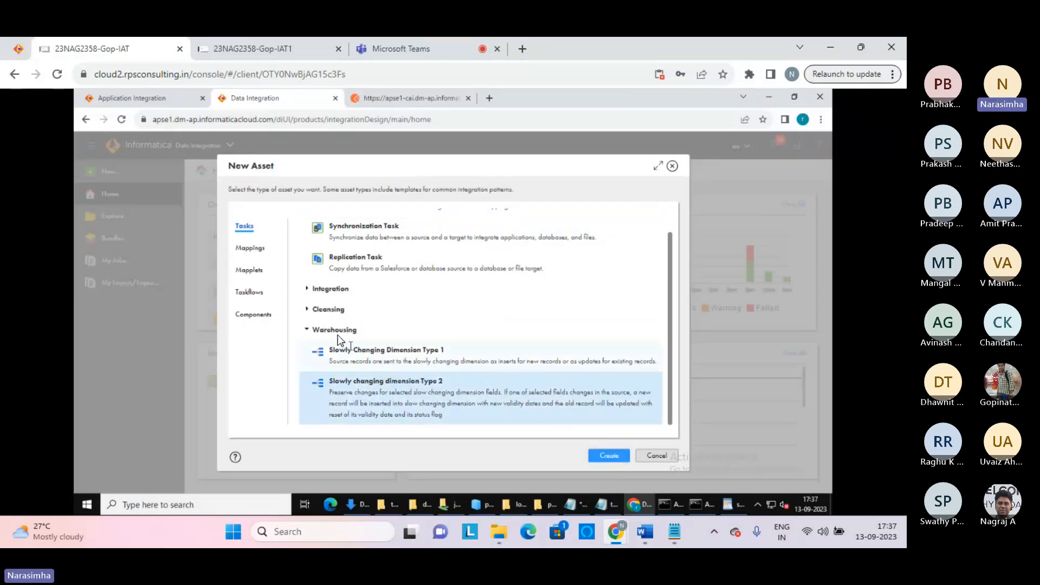
left_click(307, 309)
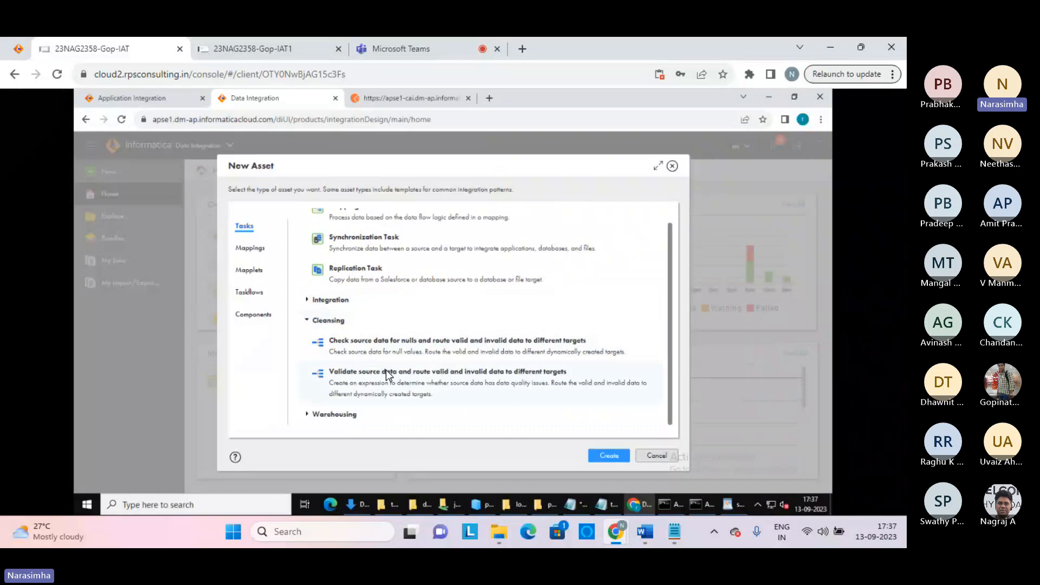
left_click(308, 321)
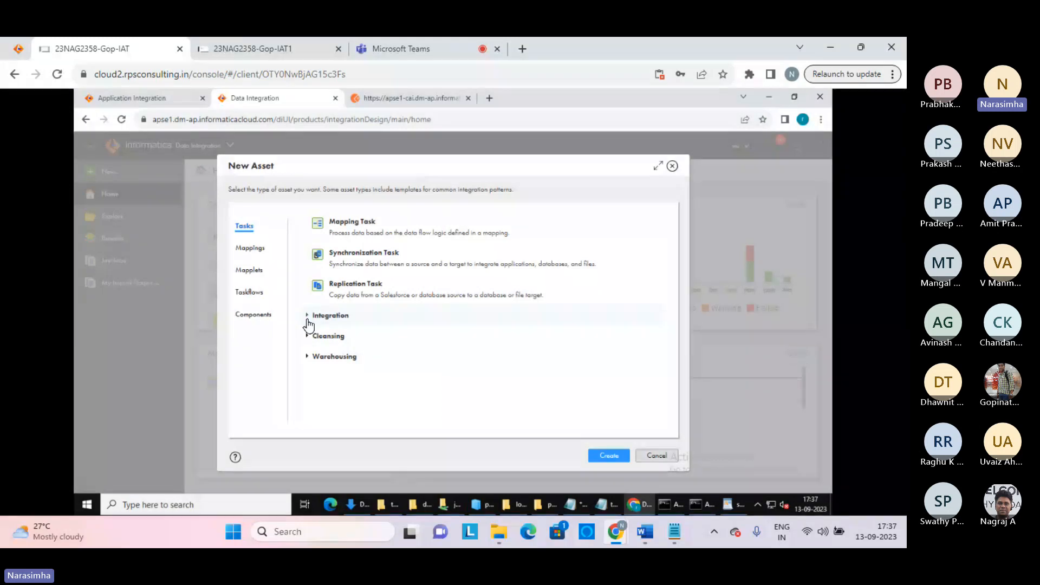
left_click(307, 318)
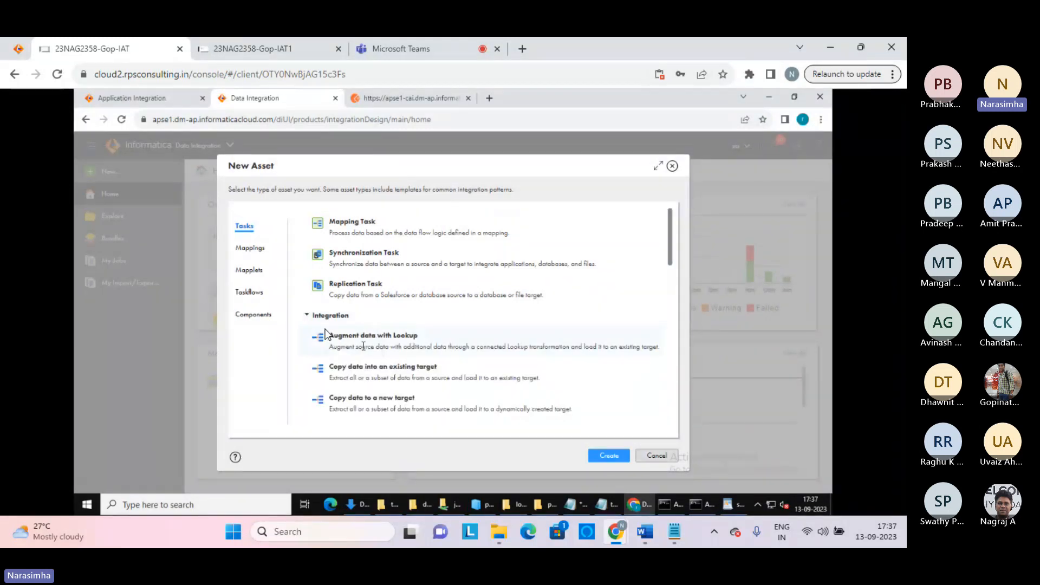
left_click(309, 321)
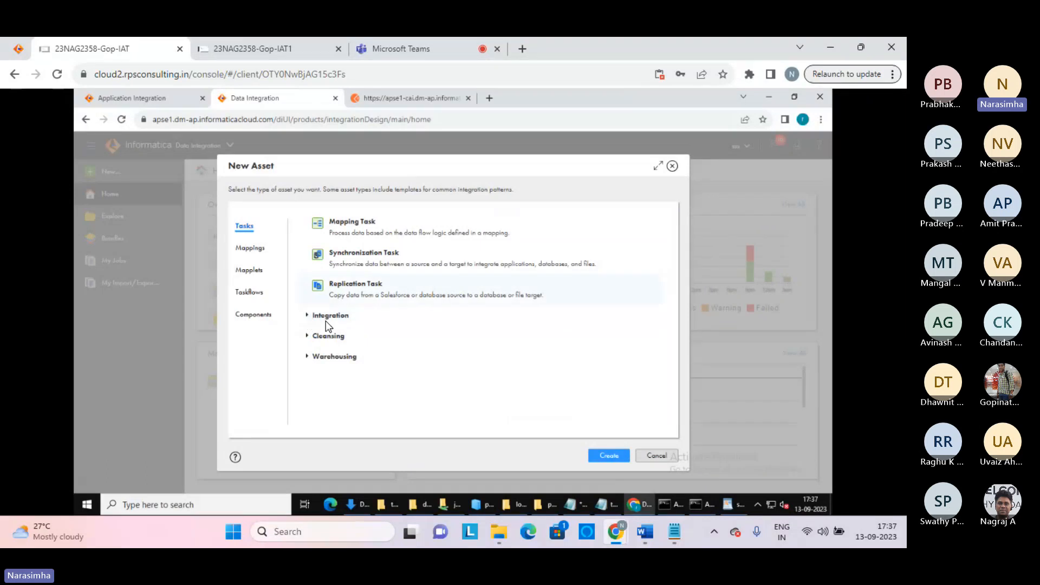
Create a mapping task from the Warehousing Slowly Changing Dimension Type 1 template
left_click(308, 363)
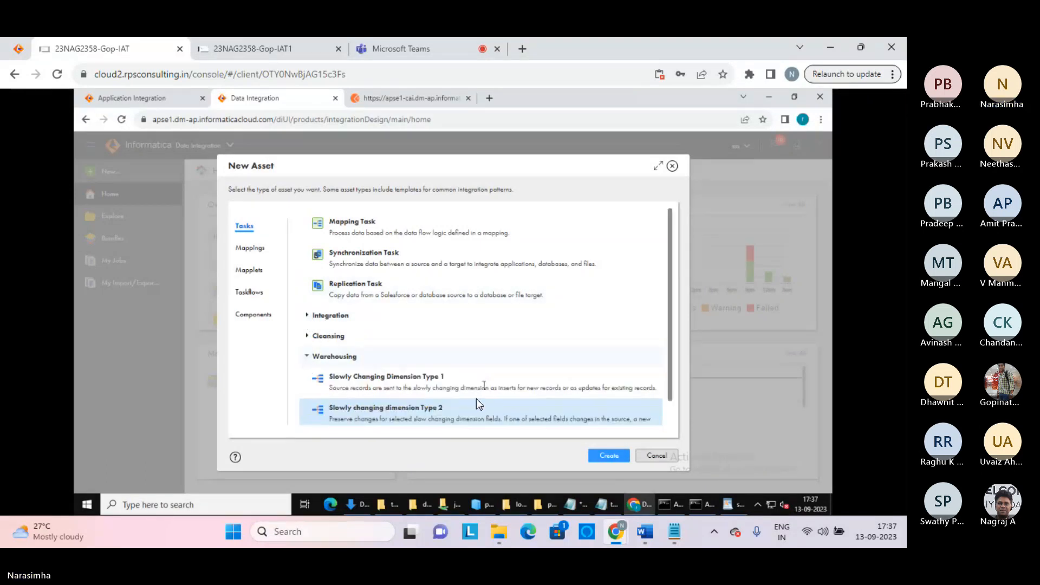
scroll(406, 414, "down", 1)
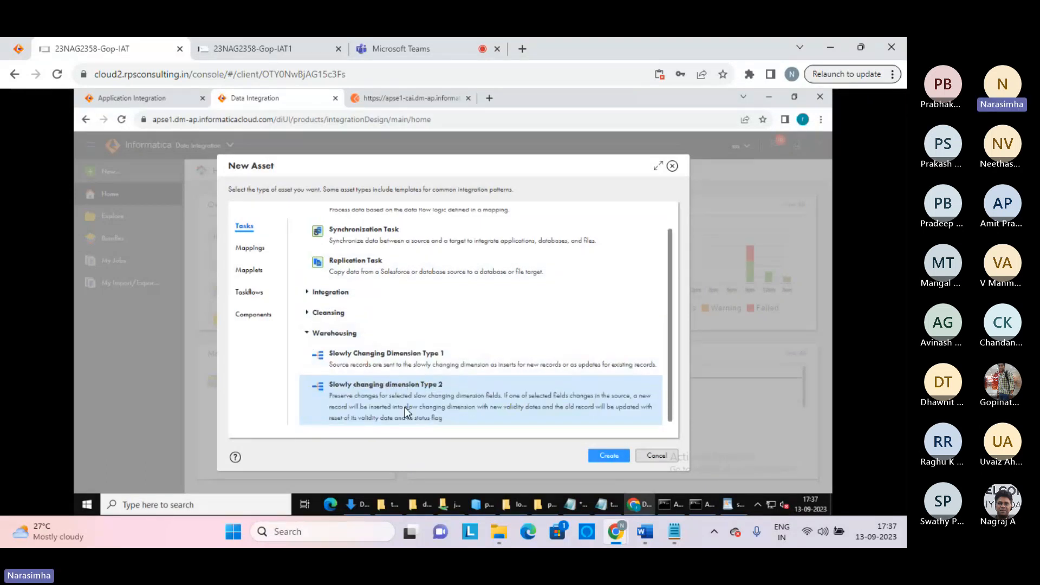
left_click(385, 359)
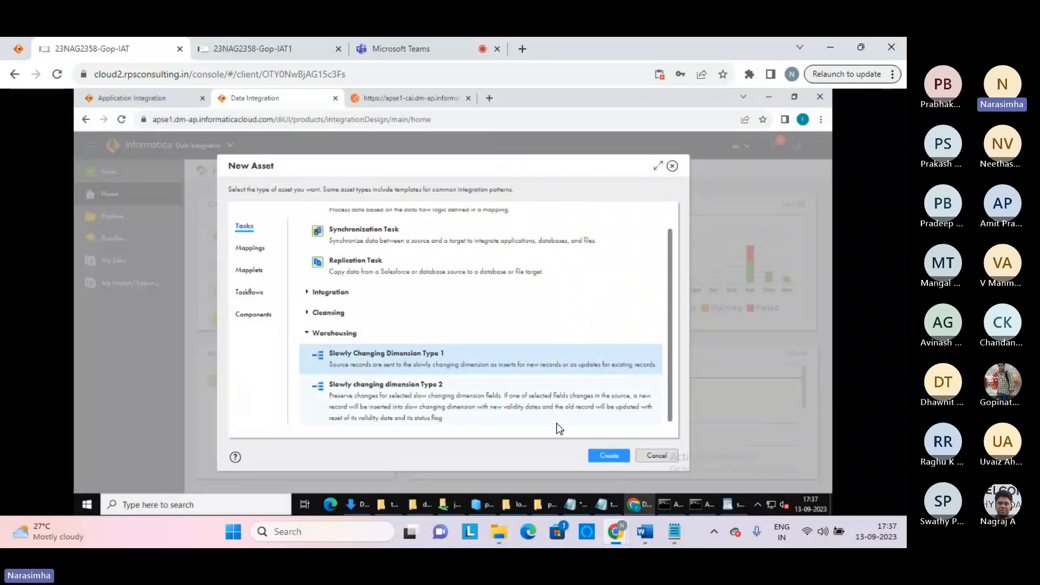
left_click(605, 456)
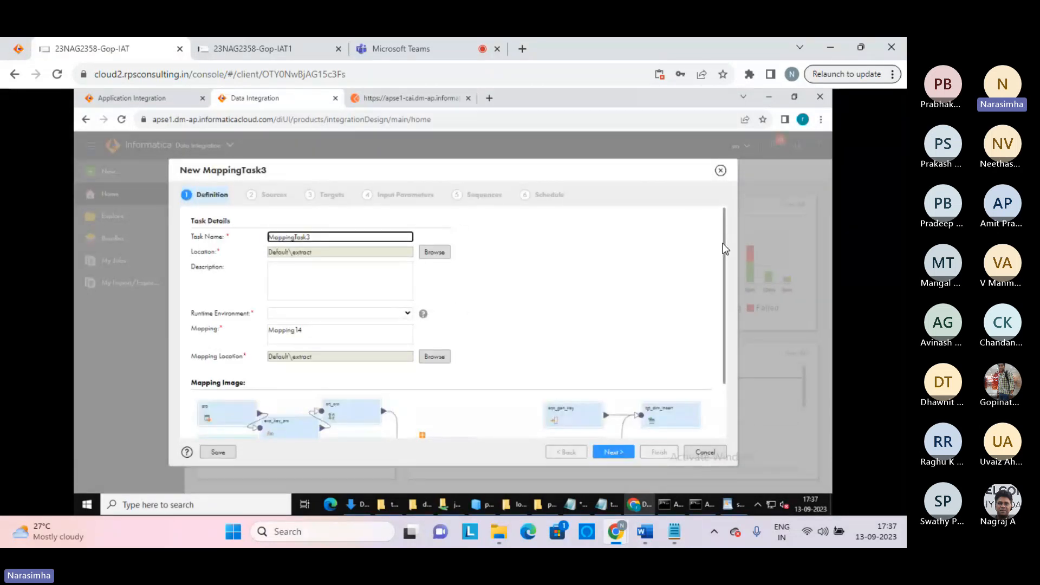
Review New MappingTask3's mapping image, then cancel the task without saving
scroll(729, 316, "down", 3)
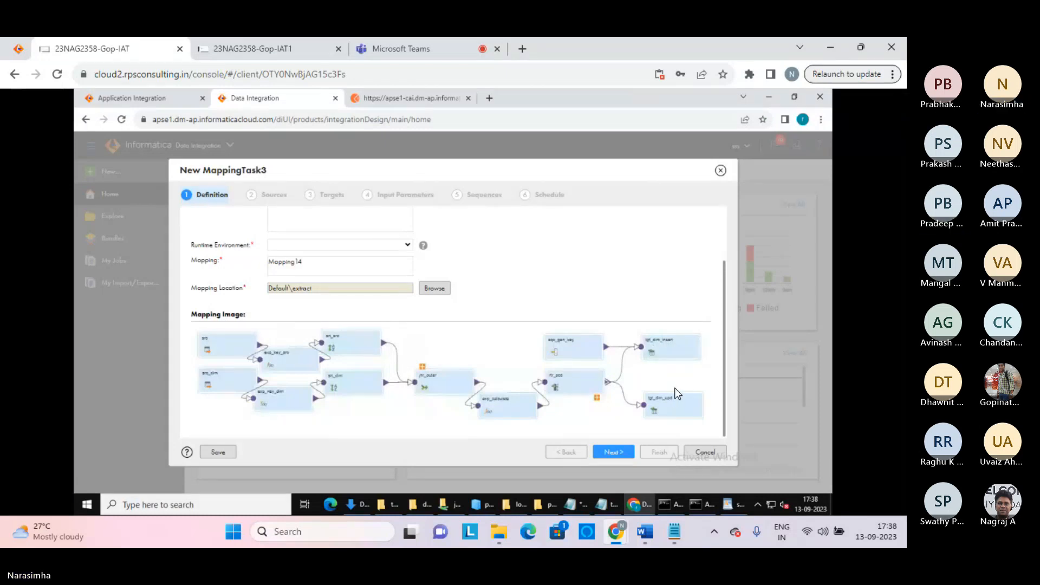
left_click(701, 451)
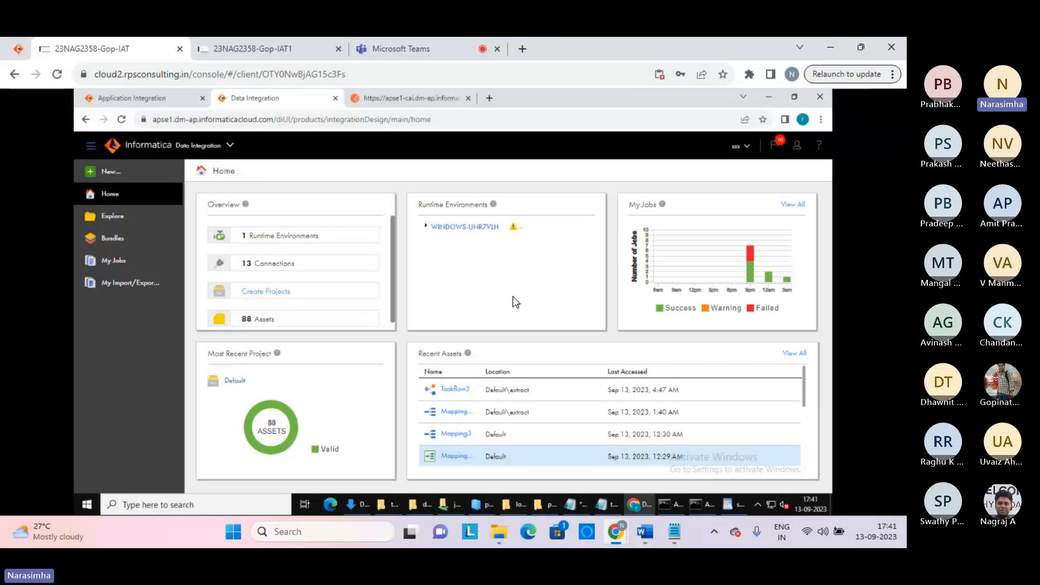
left_click(230, 146)
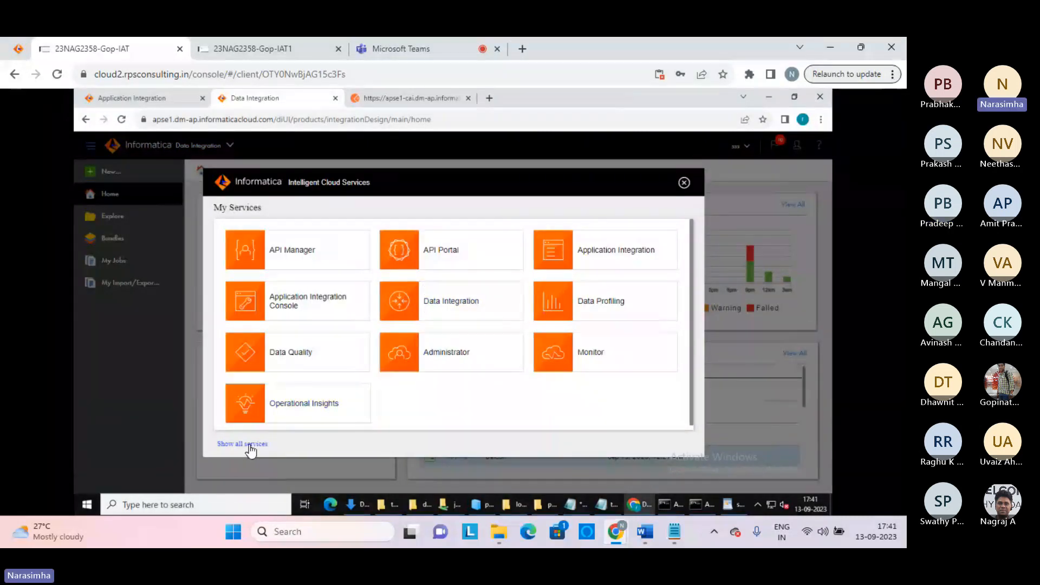
left_click(250, 444)
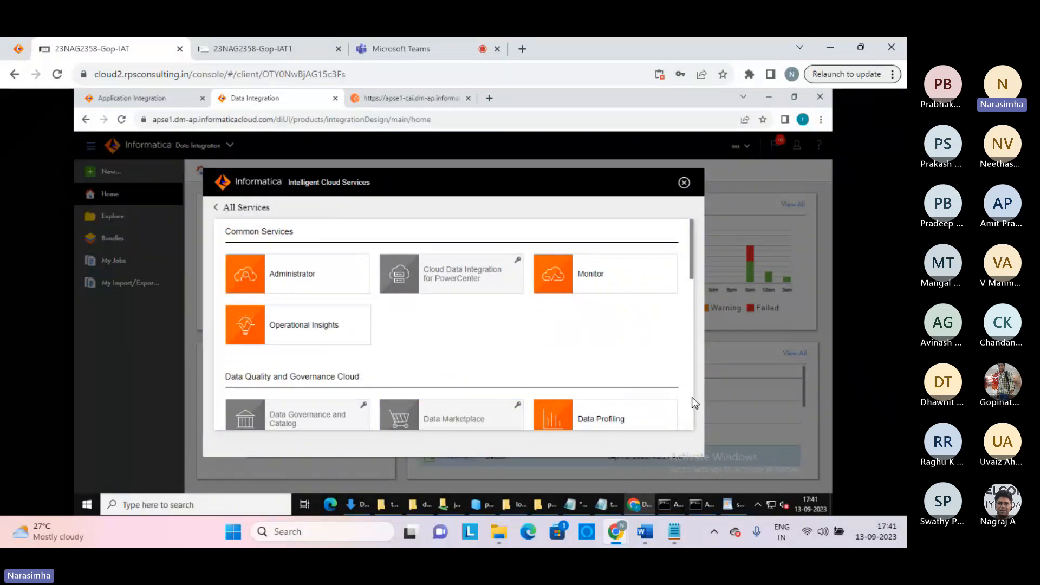
scroll(691, 398, "down", 3)
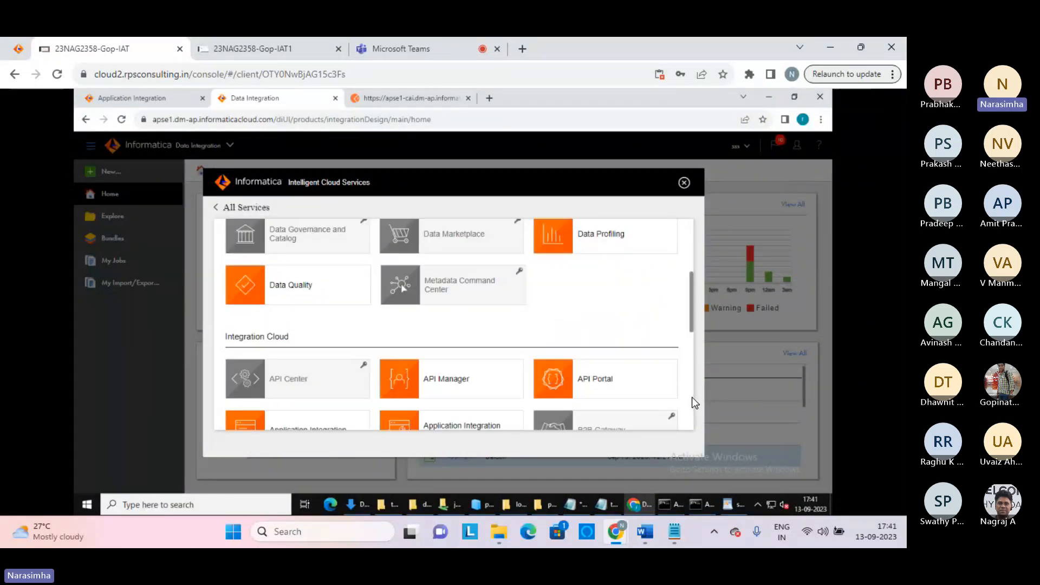
scroll(692, 399, "down", 3)
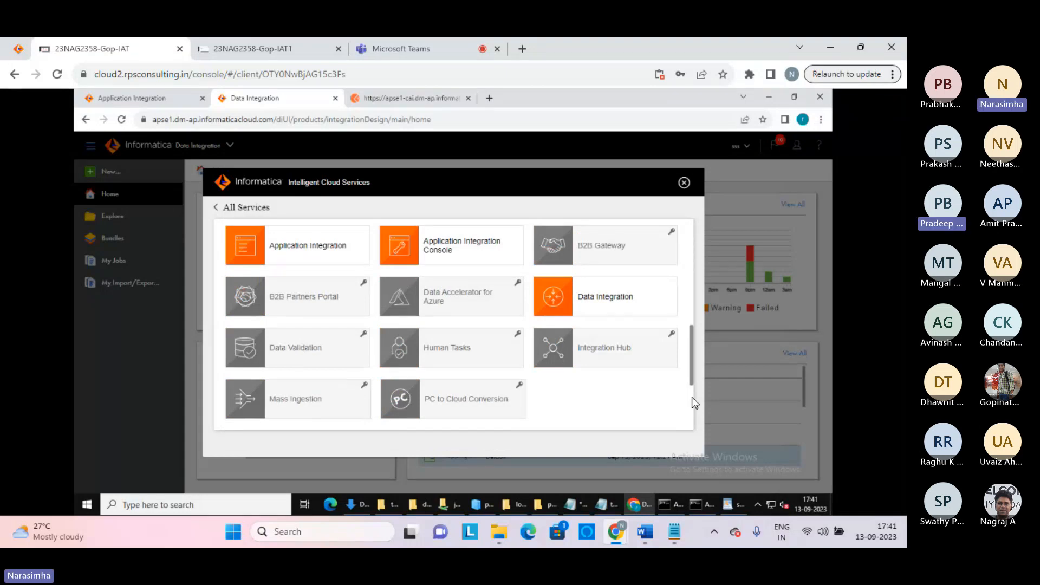
scroll(690, 397, "down", 3)
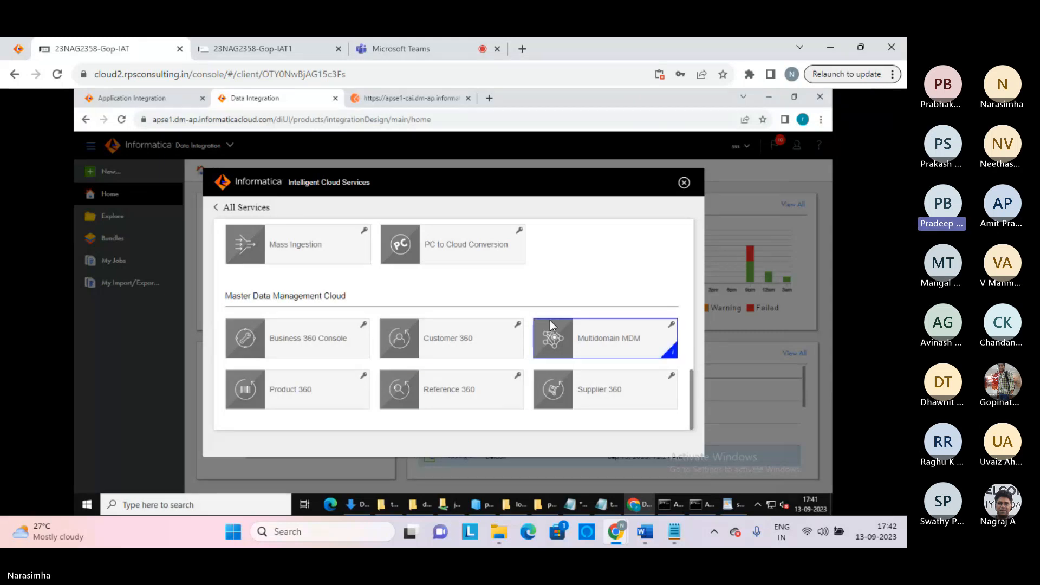
left_click(683, 184)
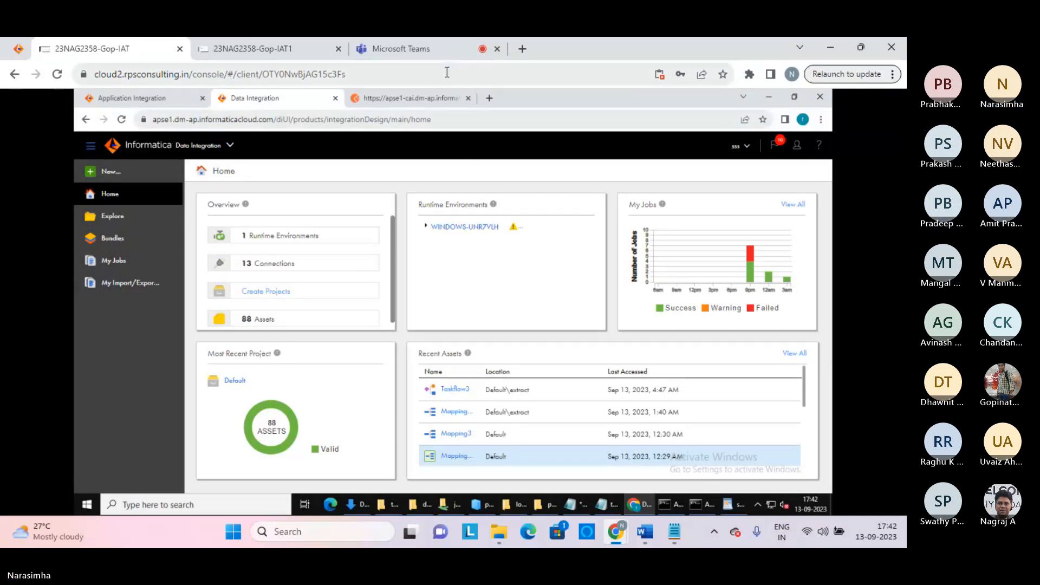
Return to the Teams meeting with its 16-person participant list showing
left_click(424, 51)
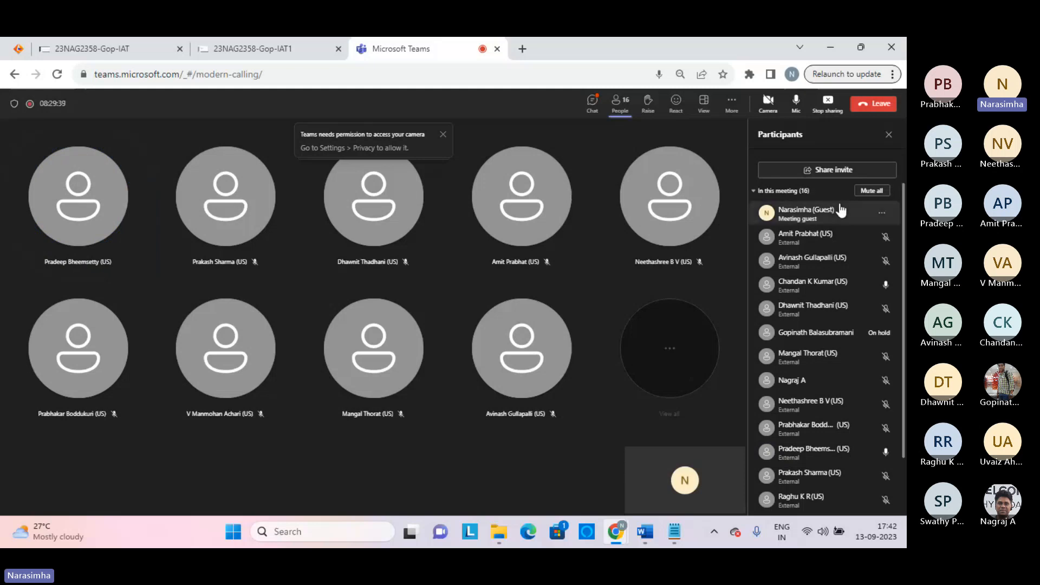
mouse_move(888, 267)
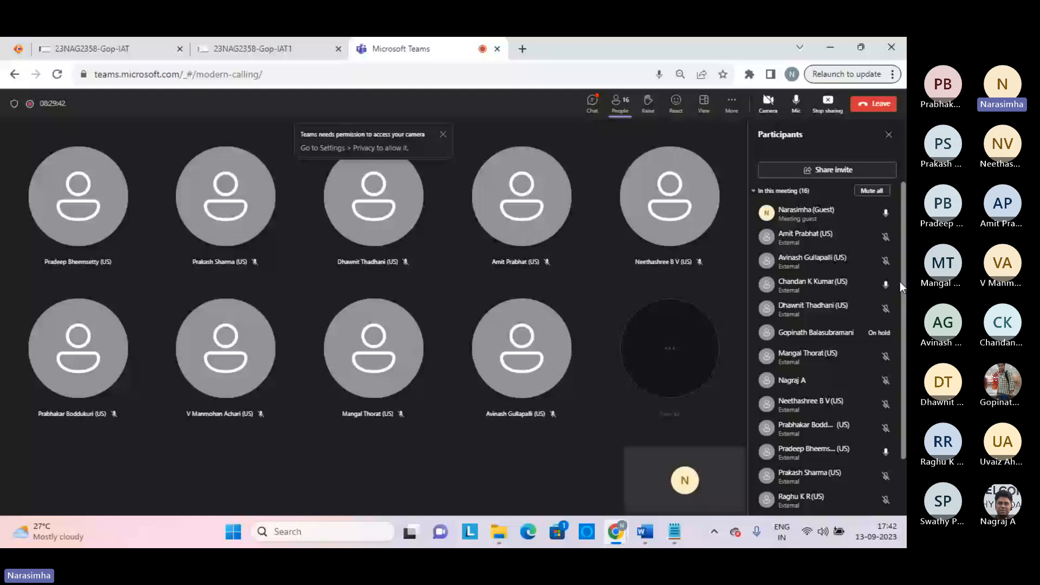
Send the presenter's Gmail address as a message in the meeting chat
left_click(593, 102)
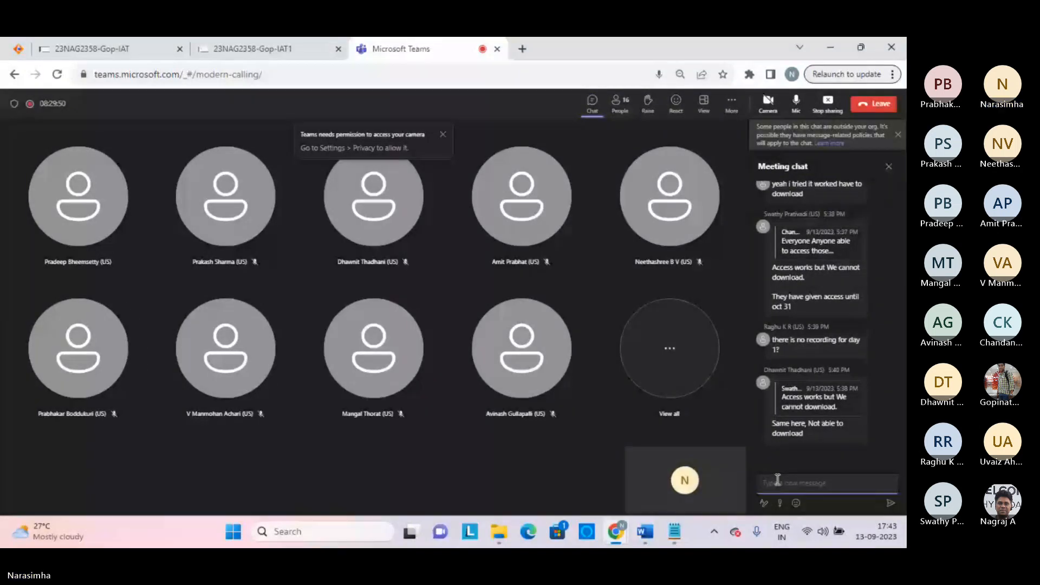
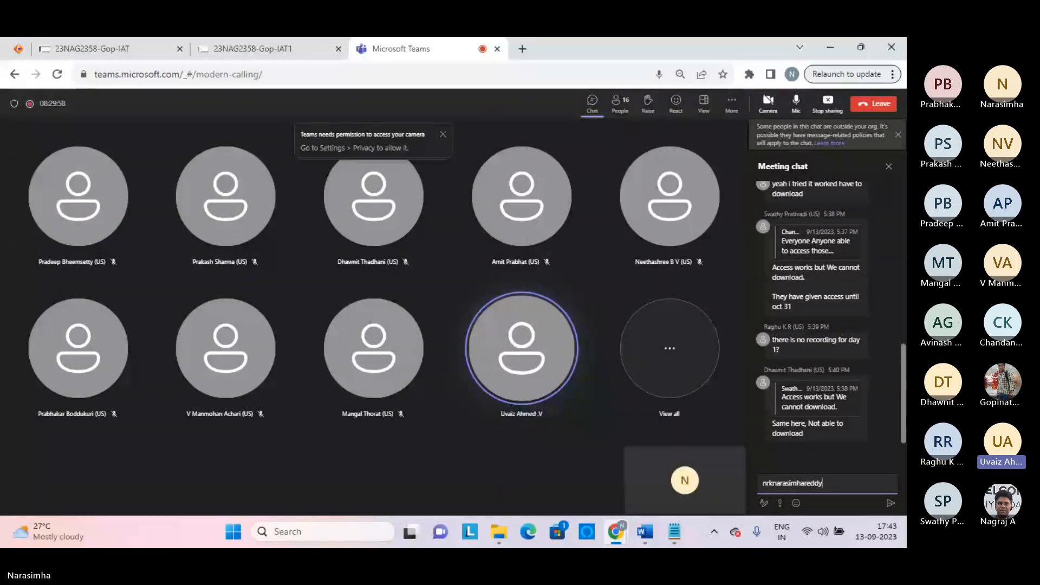
key("Caps_Lock")
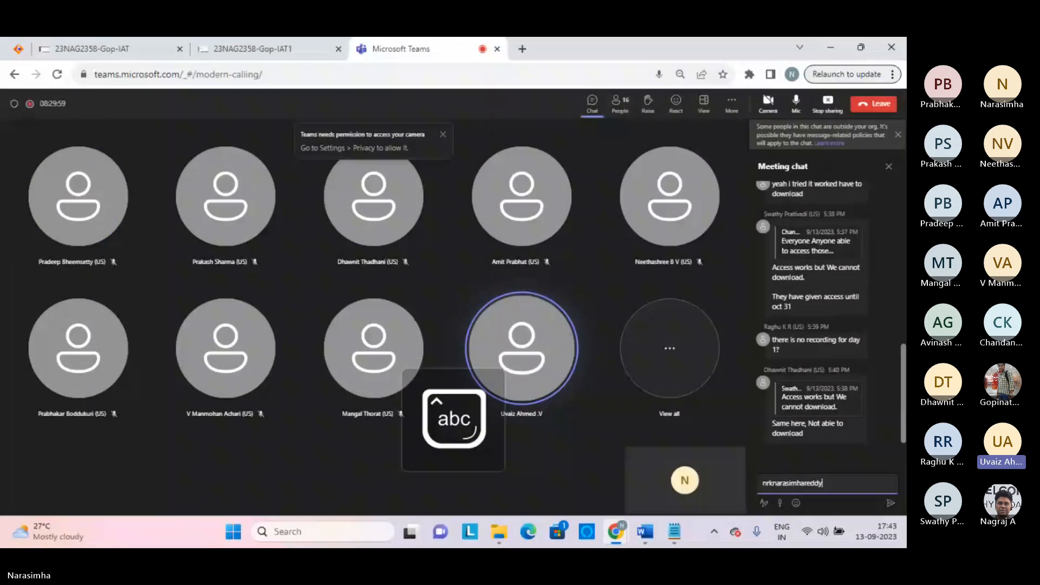
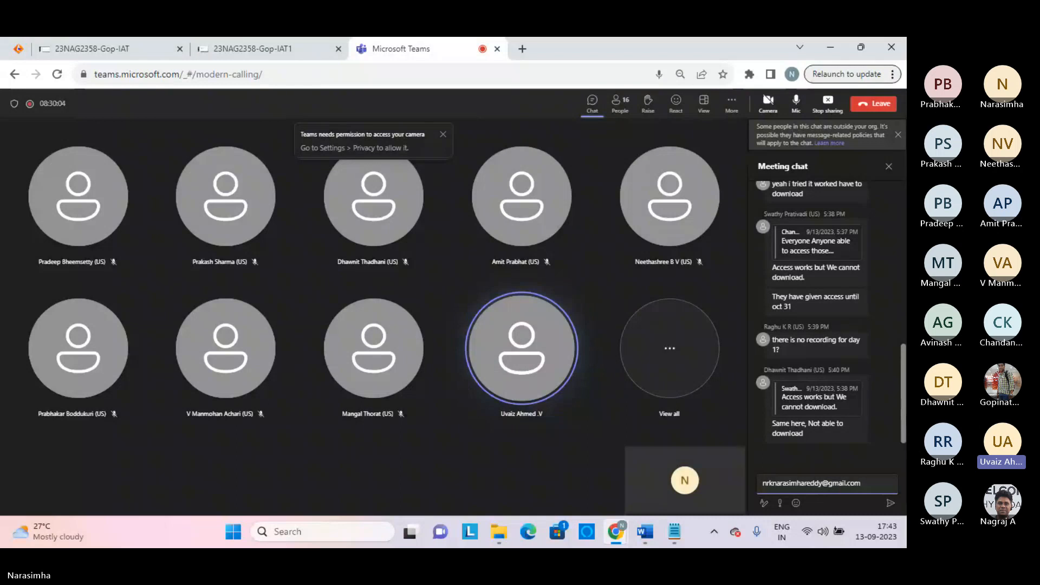
key("Return")
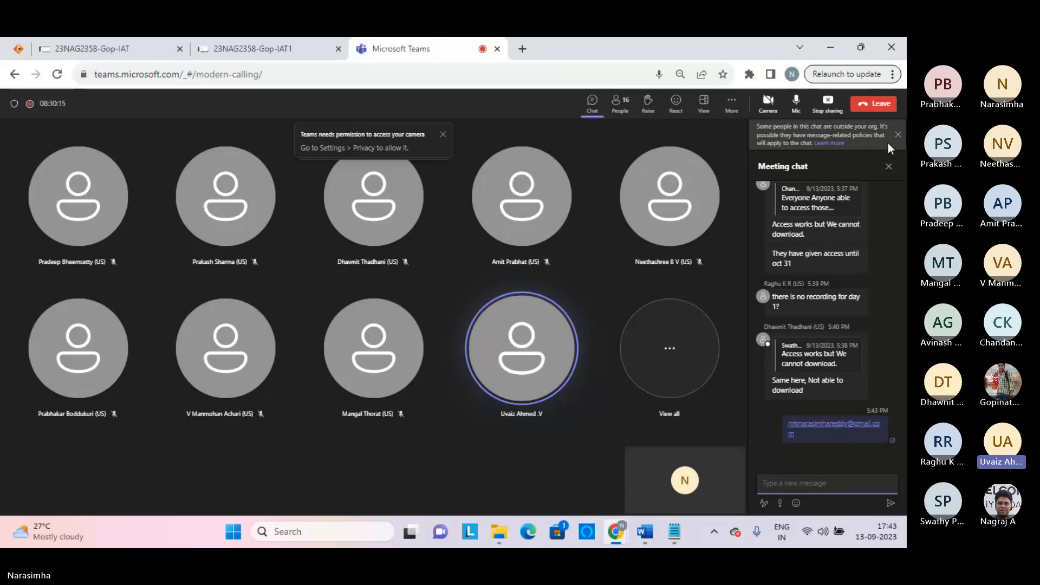
Reopen the People panel and scroll through the 16 meeting participants
left_click(626, 107)
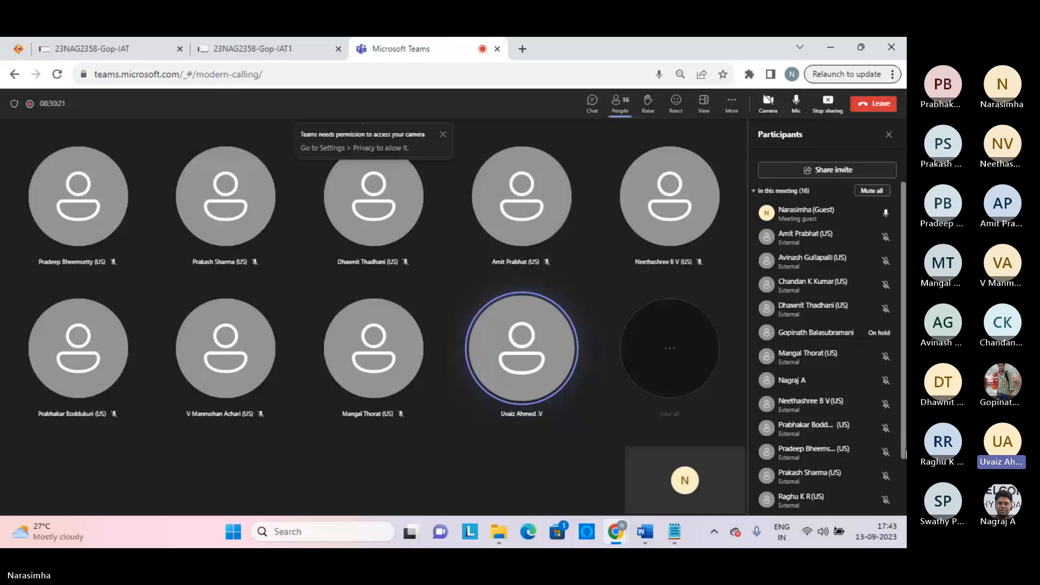
scroll(905, 473, "down", 3)
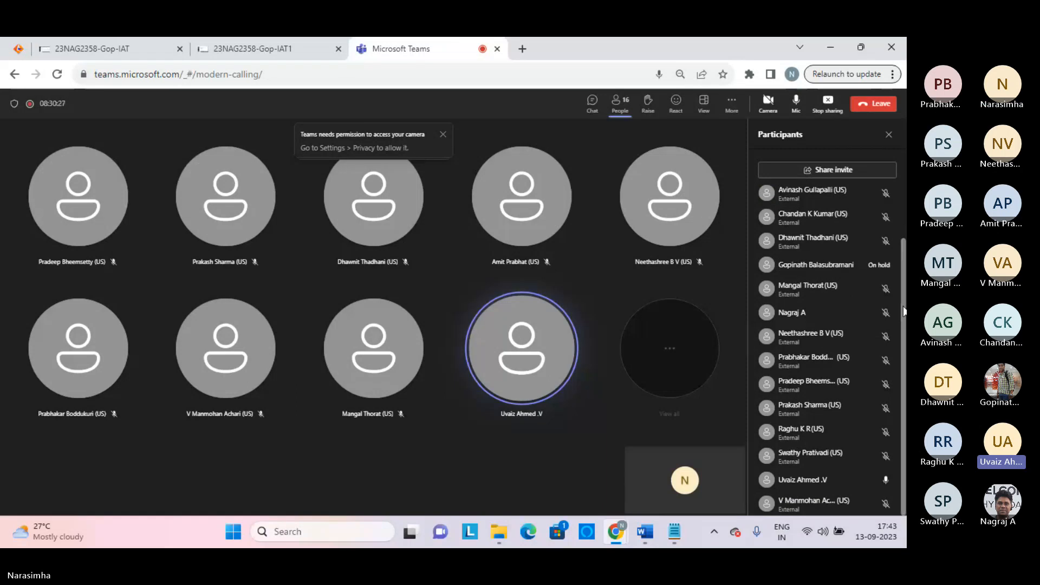
scroll(904, 227, "up", 2)
scroll(905, 227, "up", 1)
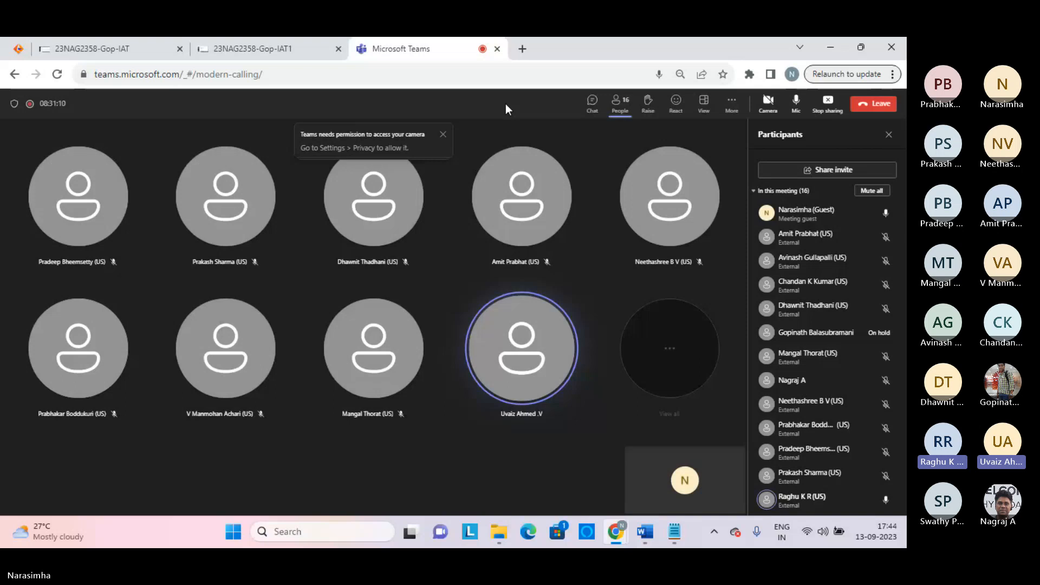
left_click(592, 102)
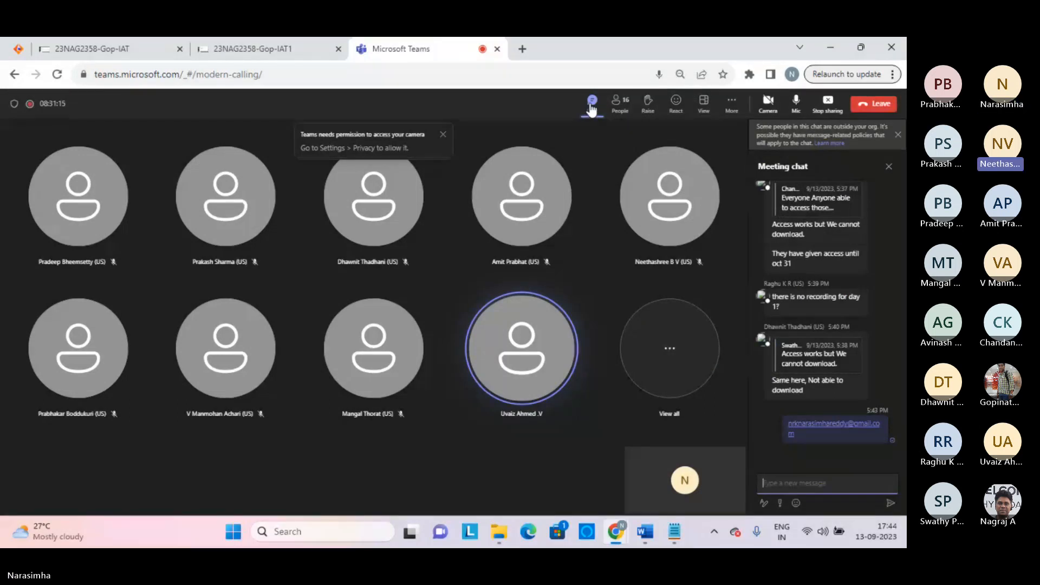
left_click(615, 106)
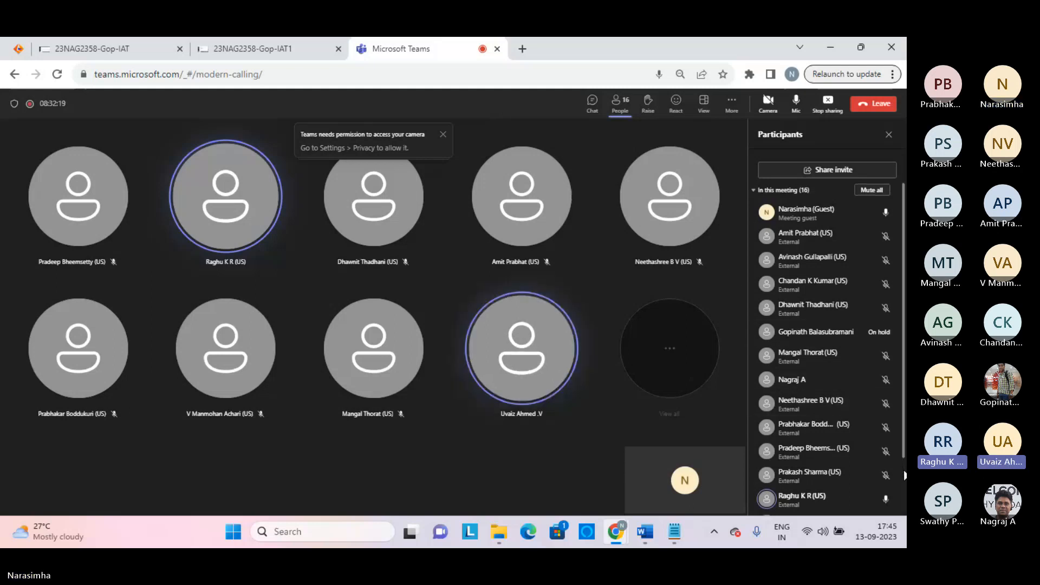
Scroll through the participant list, then leave the Teams meeting call
scroll(903, 475, "down", 2)
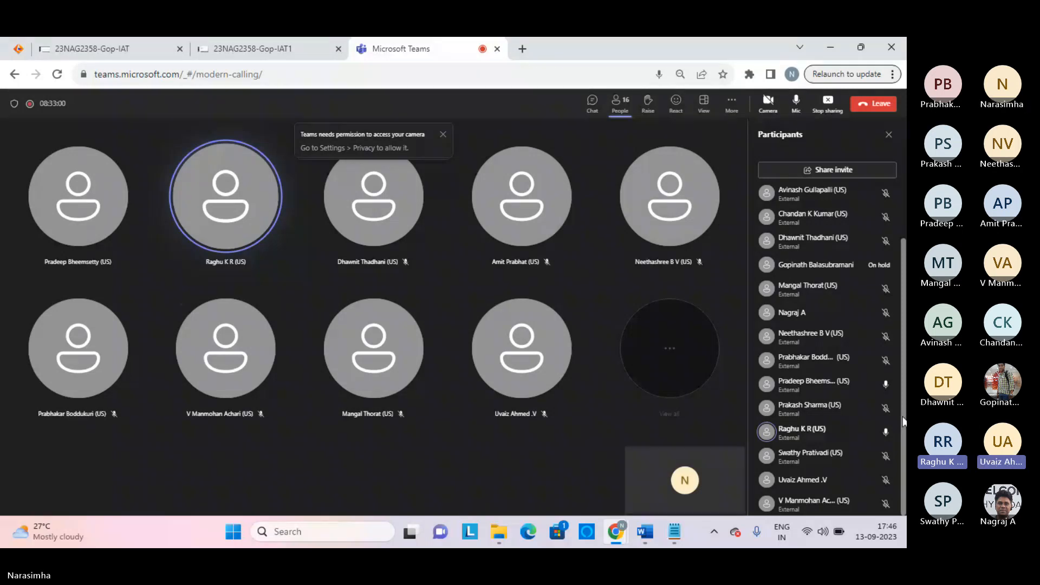
scroll(901, 223, "up", 2)
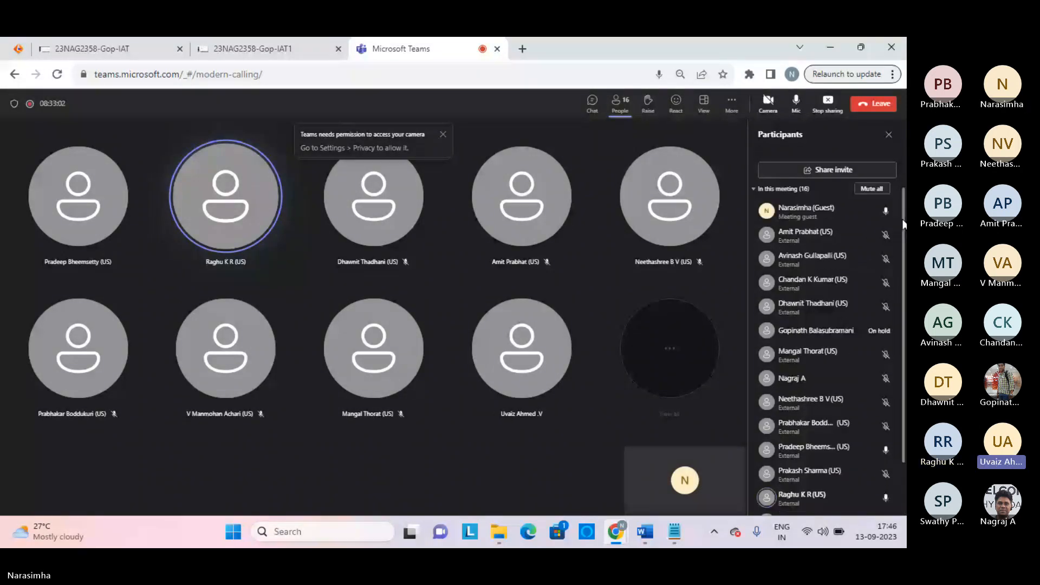
scroll(903, 224, "up", 1)
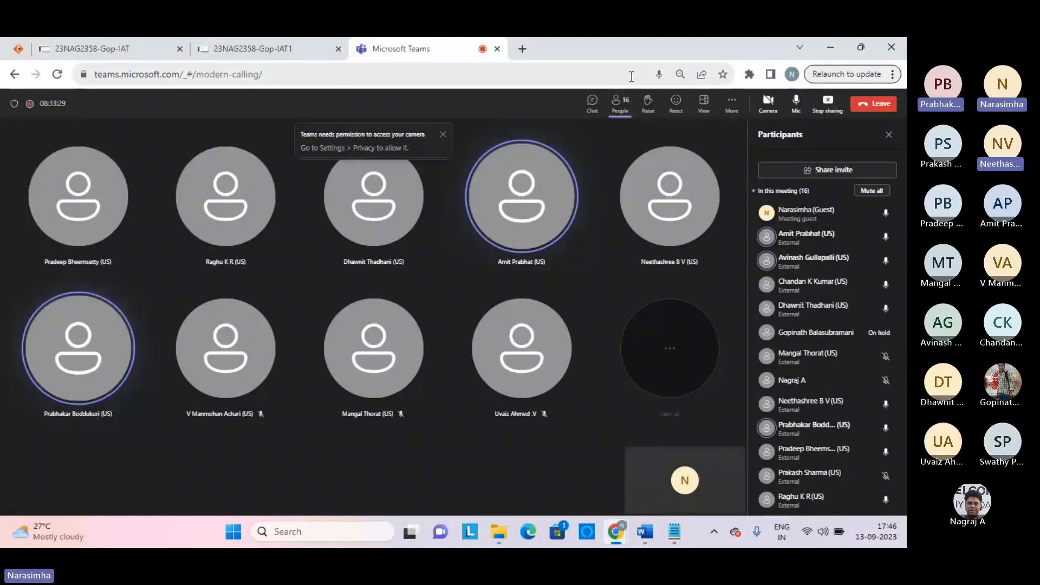
left_click(880, 109)
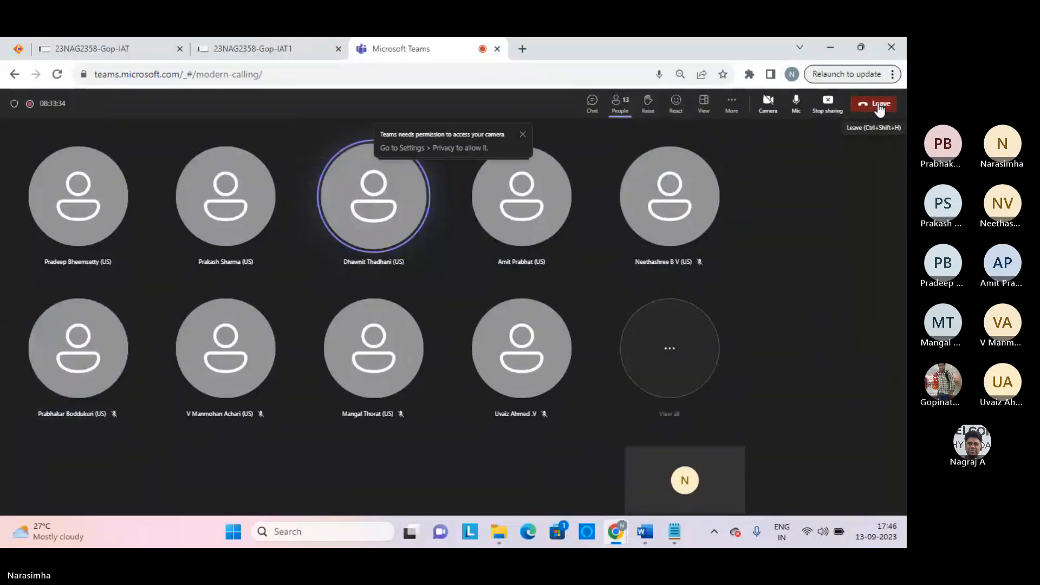